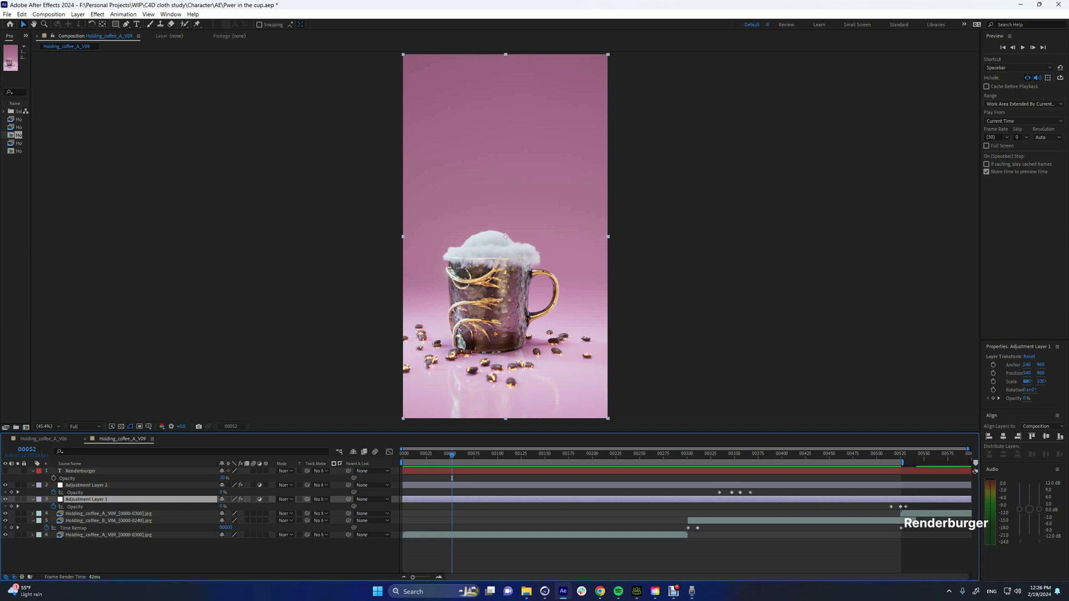
- Preview the coffee mug animation in the composition from the first frame
drag(452, 455, 403, 454)
key(space)
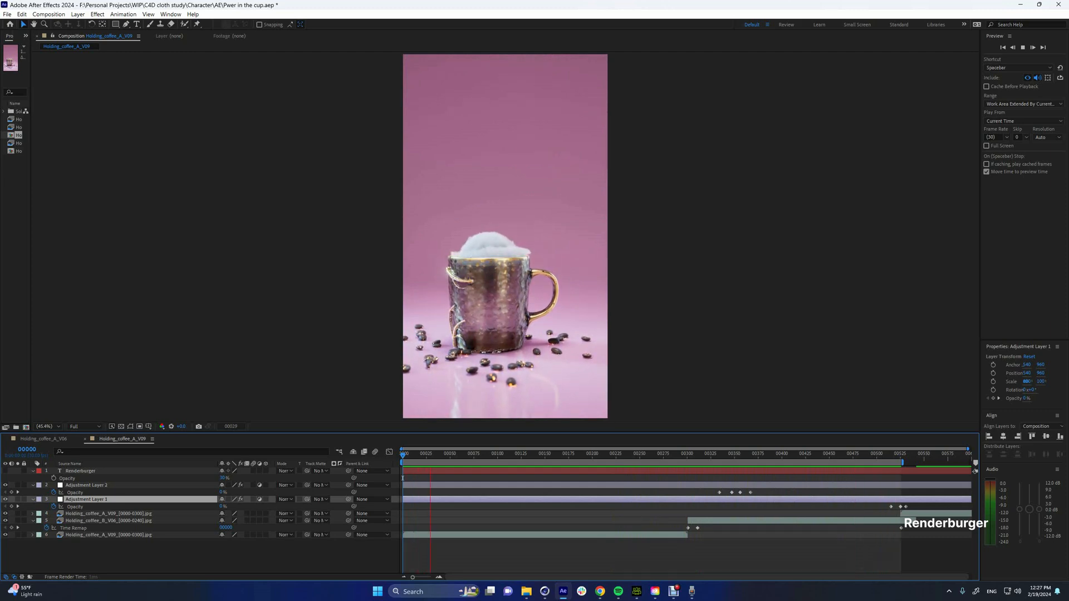
mouse_move(417, 454)
mouse_down()
mouse_move(472, 454)
mouse_move(405, 454)
mouse_move(420, 454)
mouse_up()
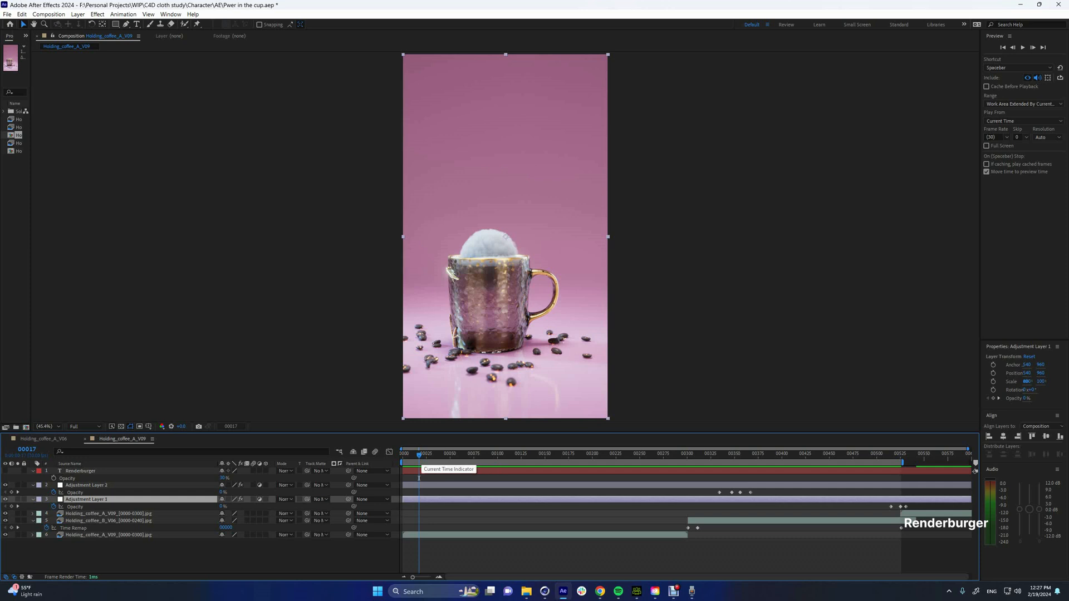
key(space)
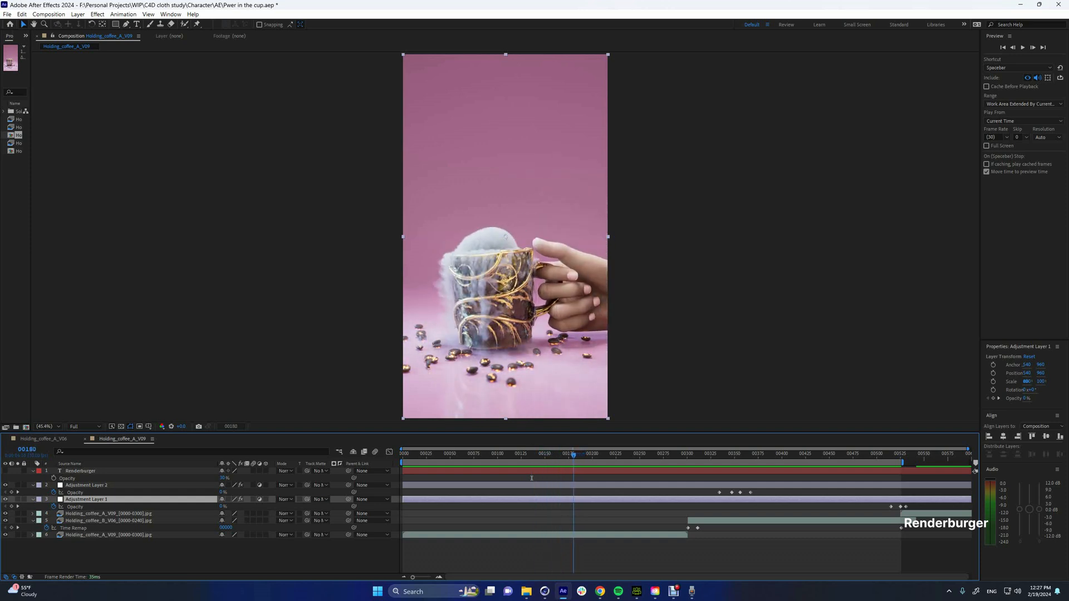
- Step back frame by frame through the hand and cup shot to review the opening part of the animation
key(Page_Up)
key(Page_Up)
key(Page_Up)
key(Page_Up)
key(Page_Up)
key(Page_Up)
key(Page_Up)
key(Page_Up)
key(Page_Up)
key(Page_Up)
key(Page_Up)
key(Page_Up)
key(Page_Up)
key(Page_Up)
key(Page_Up)
key(Page_Up)
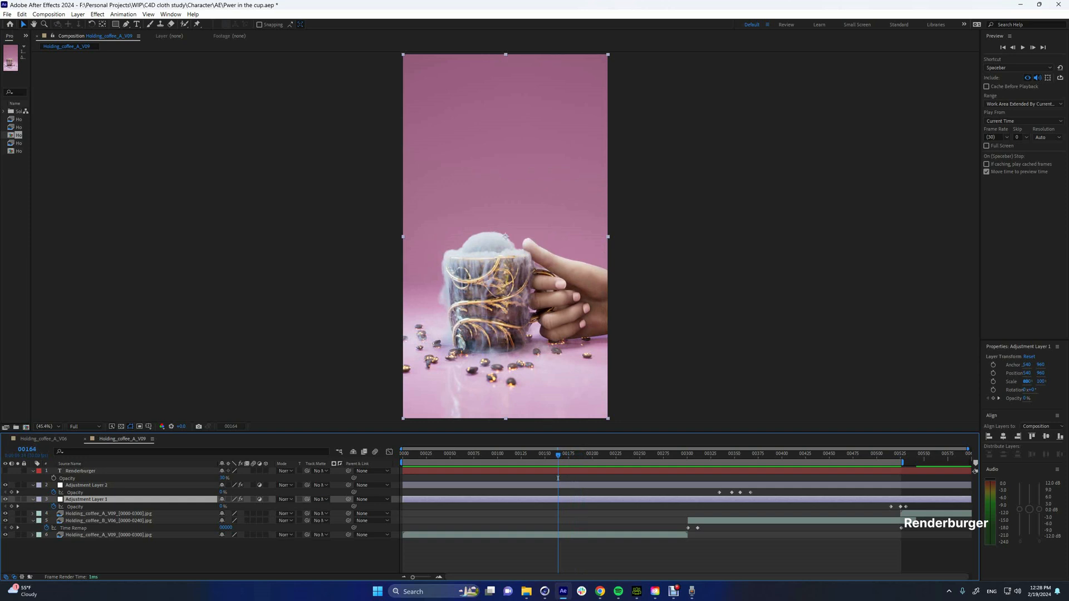
key(Page_Up)
key(Page_Up)
key(Page_Up)
key(Page_Up)
key(Page_Up)
key(Page_Up)
key(Page_Up)
key(Page_Up)
key(Page_Up)
key(Page_Up)
key(Page_Up)
key(Page_Up)
key(Page_Up)
key(Page_Up)
key(Page_Up)
key(Page_Up)
key(Page_Up)
key(Page_Up)
key(Page_Up)
key(Page_Up)
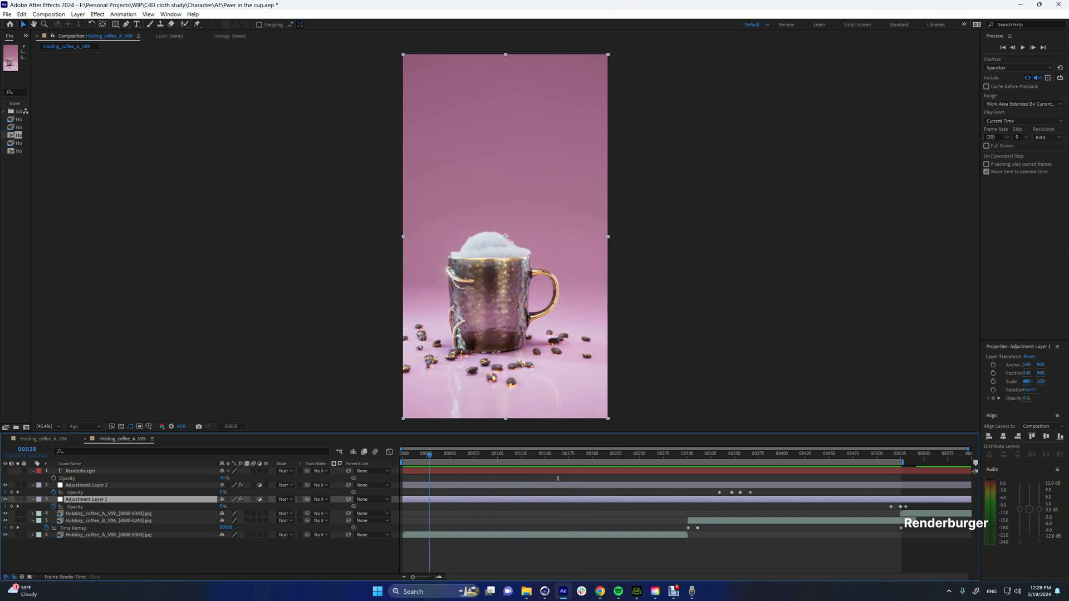
key(Page_Up)
key(Page_Up)
- Jump forward through the composition in larger frame increments and scrub on to frame 485 to review the empty mug
key(shift+Page_Down)
key(shift+Page_Down)
key(shift+Page_Down)
key(shift+Page_Down)
key(shift+Page_Down)
key(shift+Page_Down)
key(shift+Page_Down)
key(shift+Page_Down)
key(shift+Page_Down)
key(shift+Page_Down)
key(shift+Page_Down)
key(shift+Page_Down)
key(shift+Page_Down)
key(shift+Page_Down)
key(shift+Page_Down)
key(shift+Page_Down)
key(shift+Page_Down)
key(shift+Page_Down)
key(shift+Page_Down)
key(shift+Page_Down)
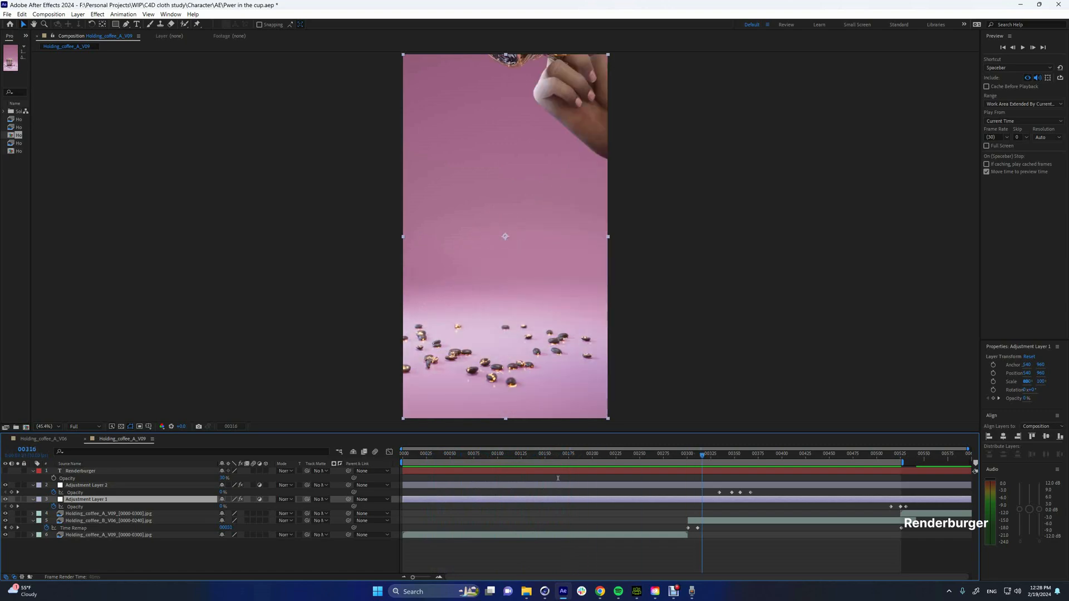
drag(701, 477, 861, 477)
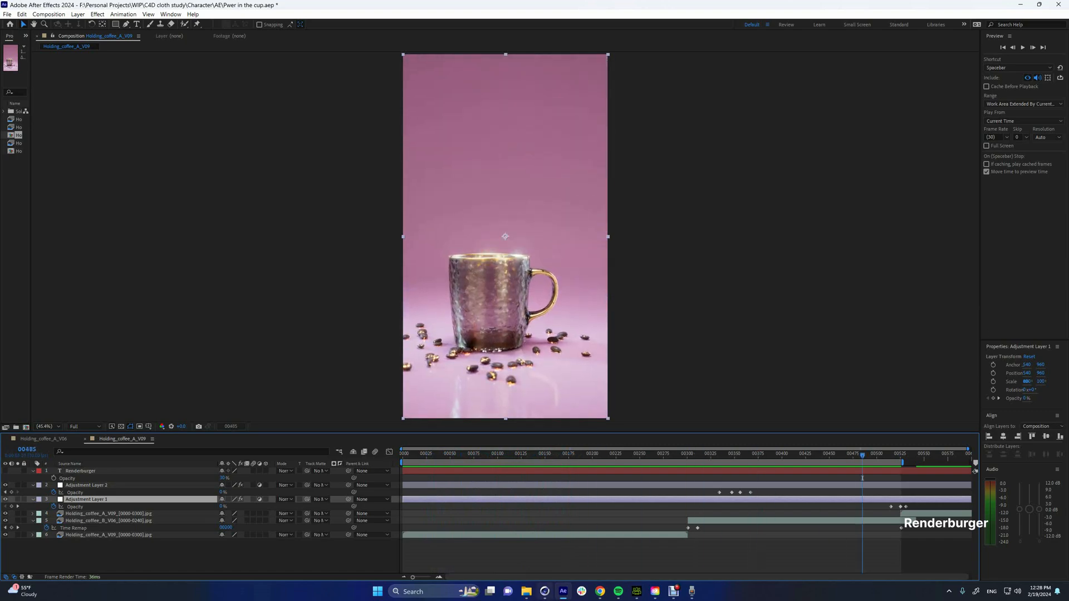
- Switch to Cinema 4D and examine the whole scene with the mug, the figure and the studio backdrop
click(545, 591)
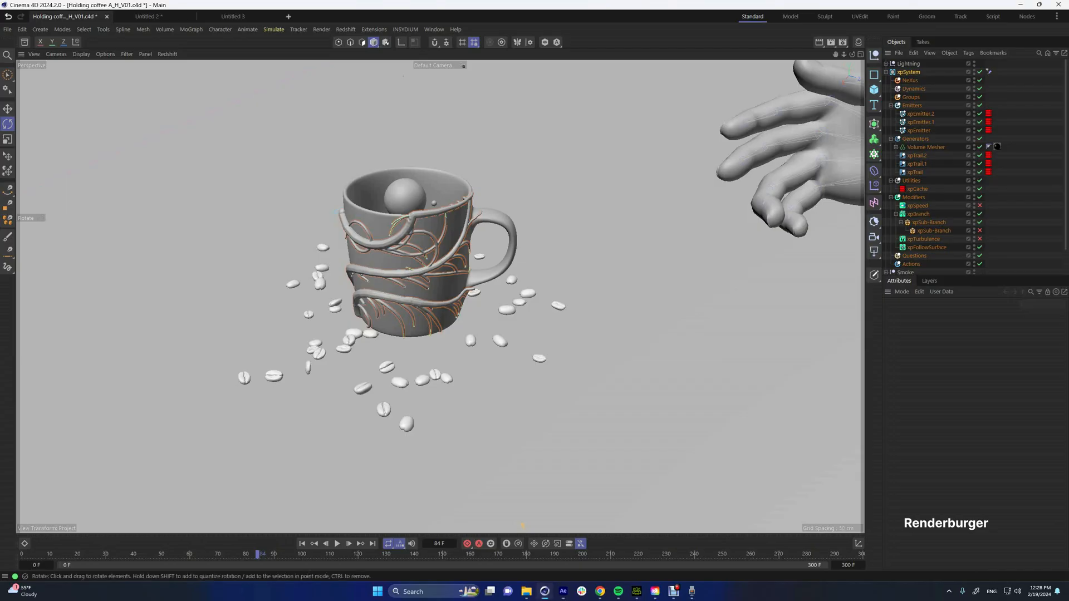
scroll(440, 297, down, 10)
alt+drag(440, 297, 478, 261)
scroll(441, 297, down, 5)
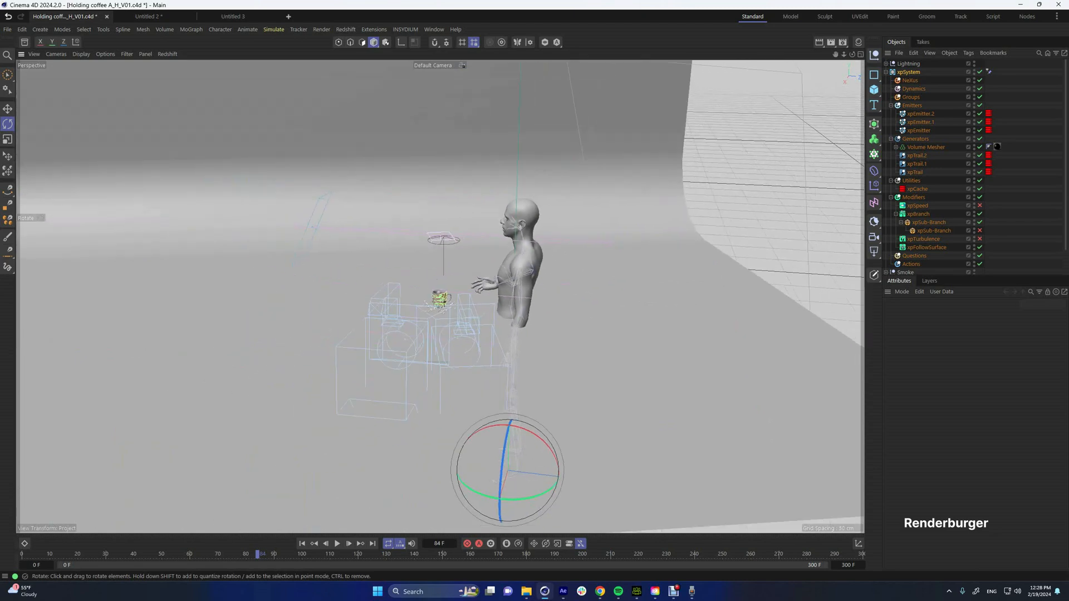
scroll(440, 297, down, 4)
alt+middle_drag(440, 297, 452, 319)
scroll(452, 319, down, 2)
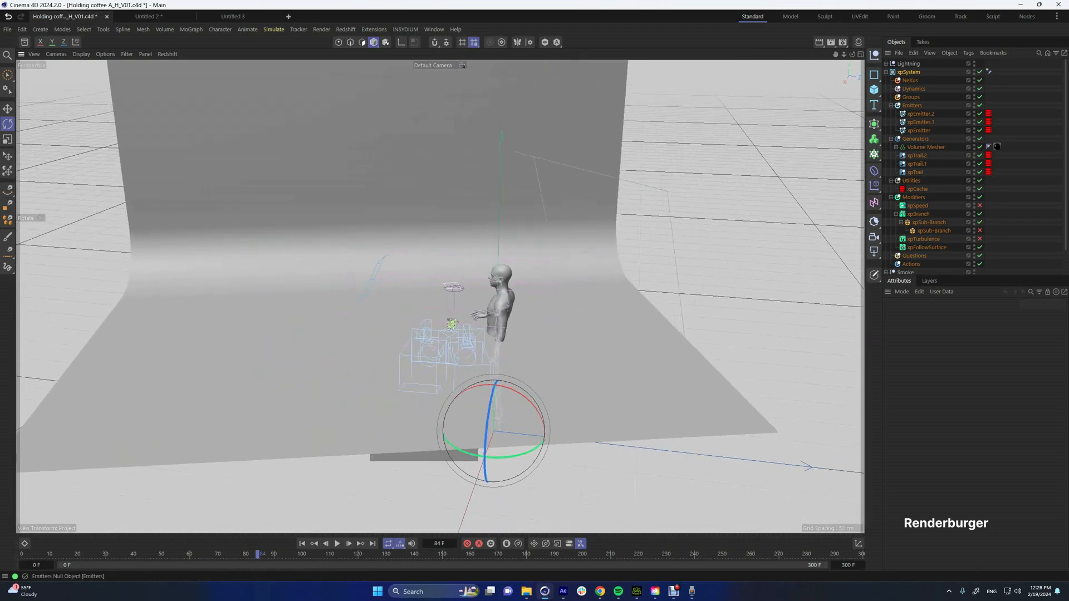
- Collapse the xpSystem hierarchy and select the Env null to inspect the backdrop around the figure
click(891, 105)
click(886, 72)
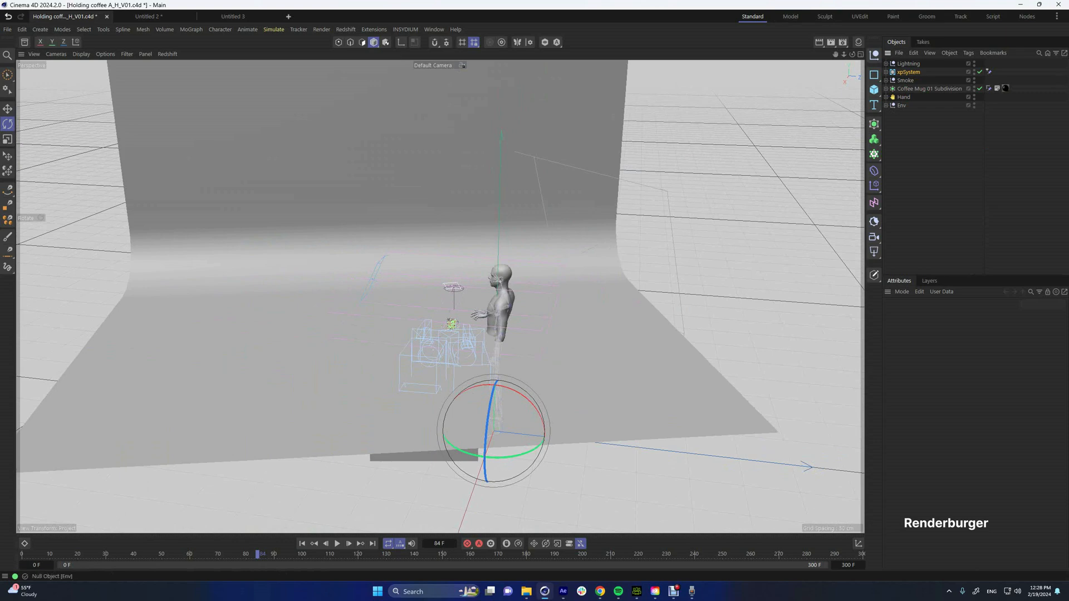
click(901, 105)
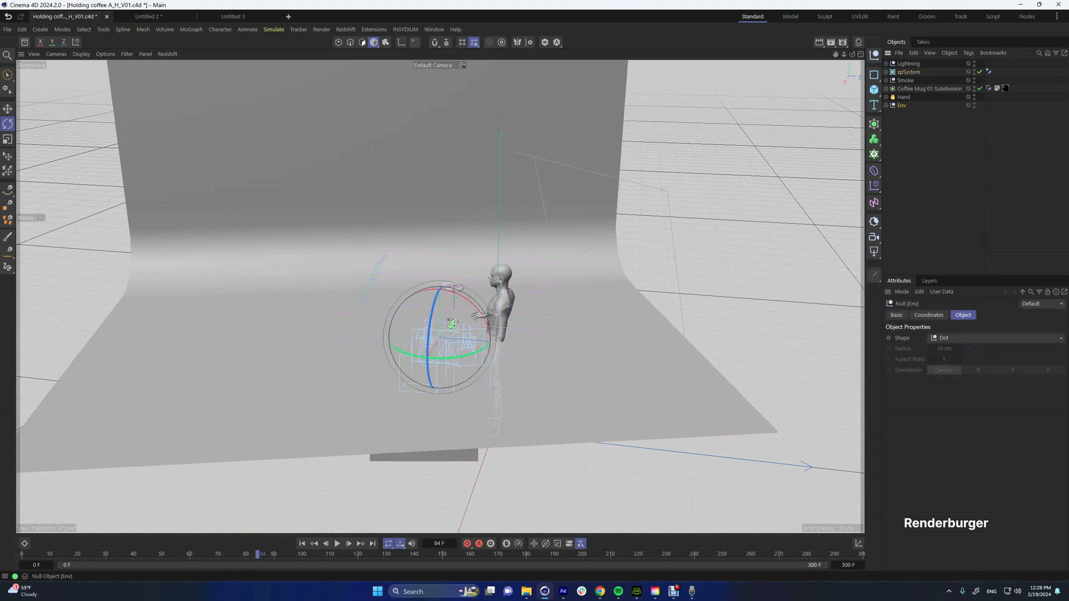
alt+drag(433, 323, 574, 284)
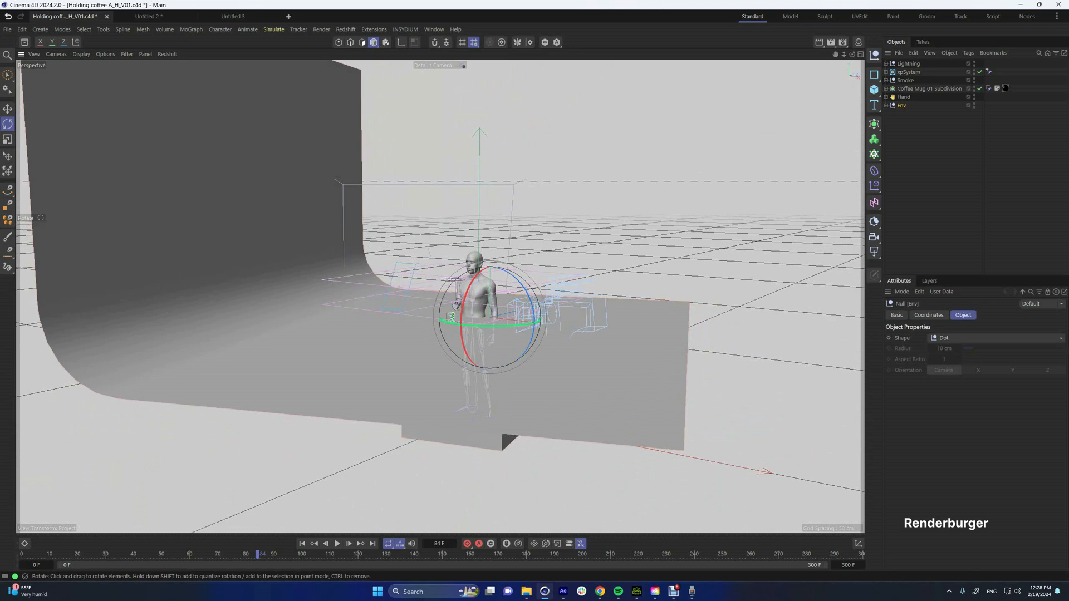
alt+drag(208, 198, 136, 215)
- Open the Asset Browser at the Studio Backdrop model and examine the coffee beans scattered around the mug
click(24, 41)
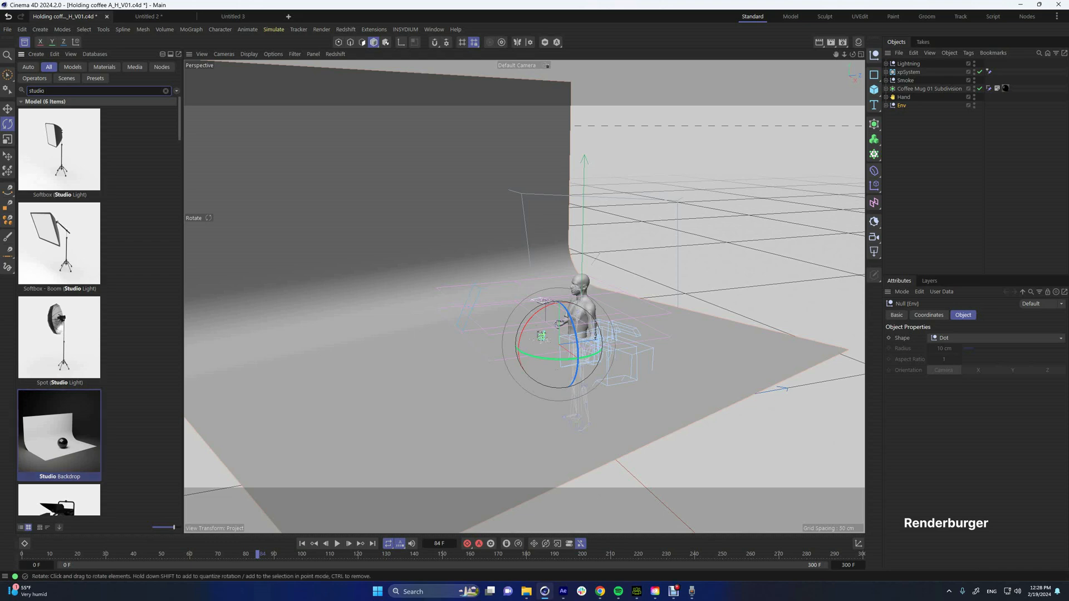
alt+drag(456, 315, 492, 335)
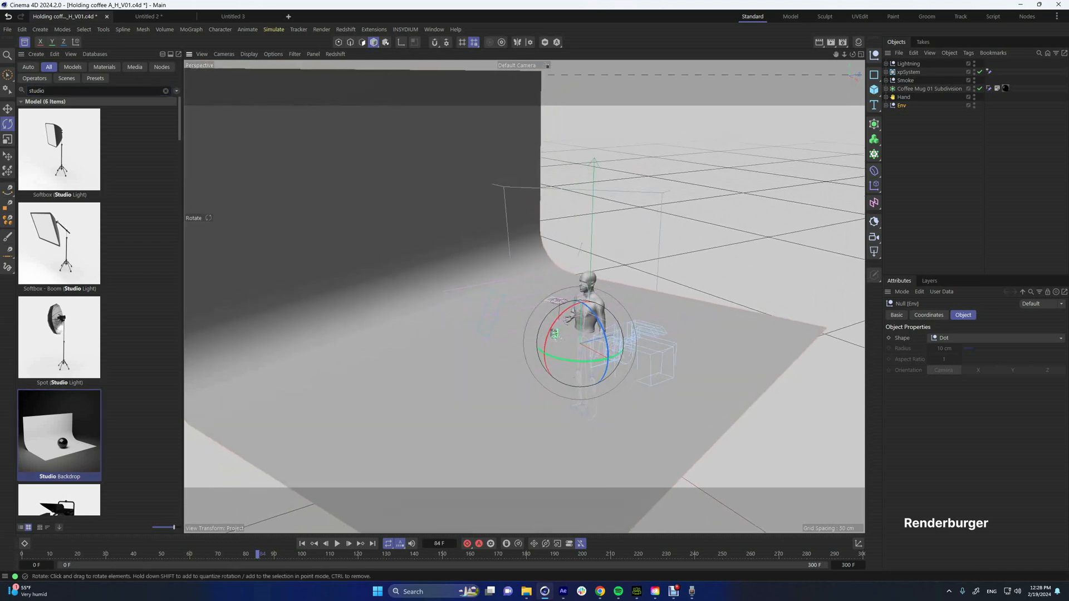
scroll(554, 337, up, 12)
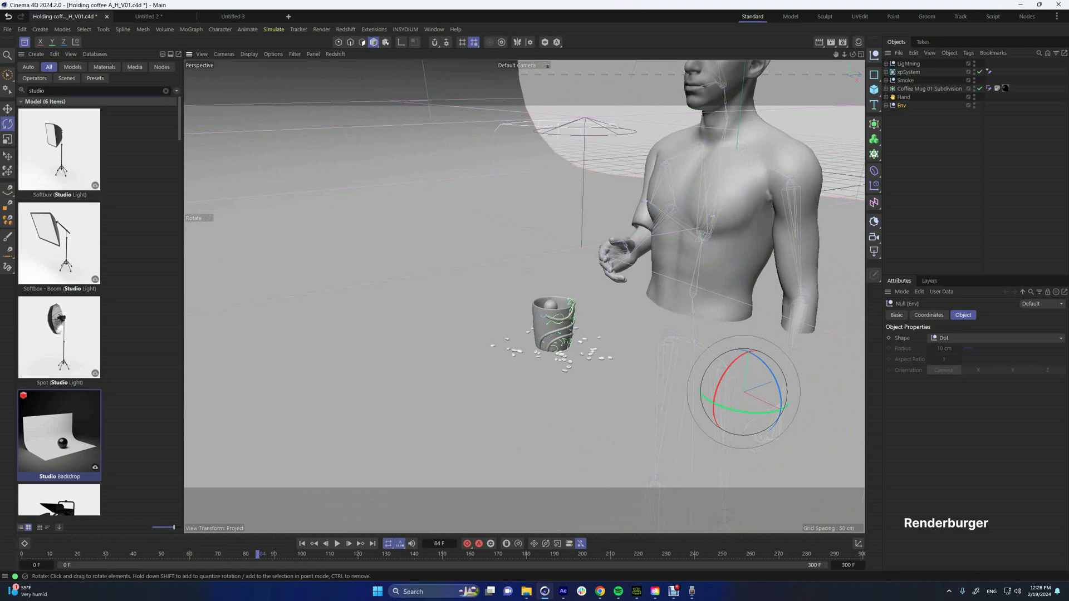
scroll(554, 336, up, 15)
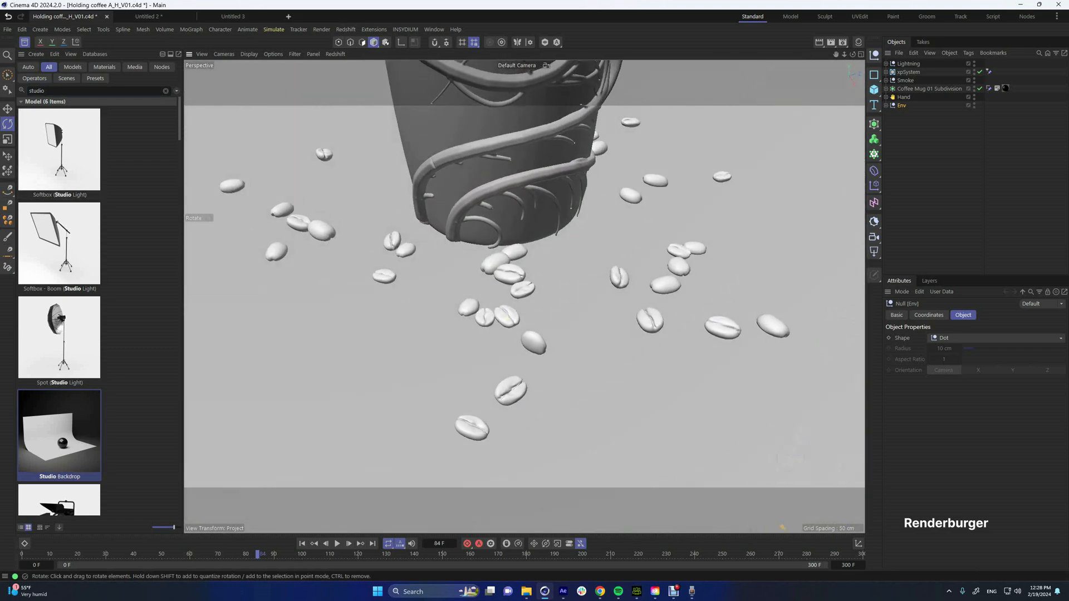
alt+drag(508, 318, 511, 324)
- Search the asset library for "coffee" and browse from the Coffee Bean models to Mug 01 - Coffee
drag(63, 91, 8, 90)
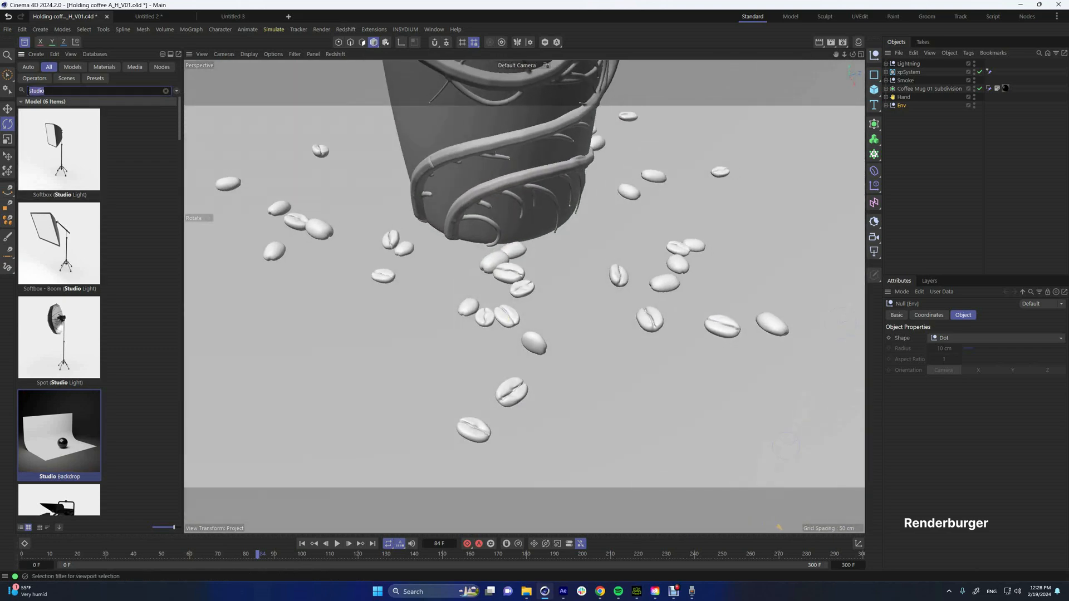
text(coffee)
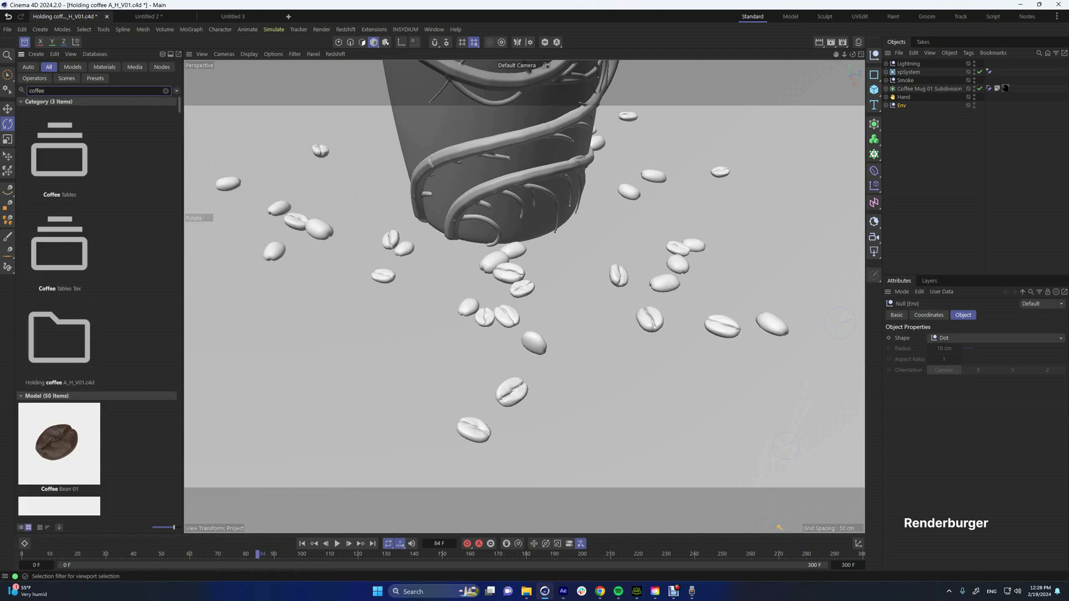
scroll(97, 306, down, 5)
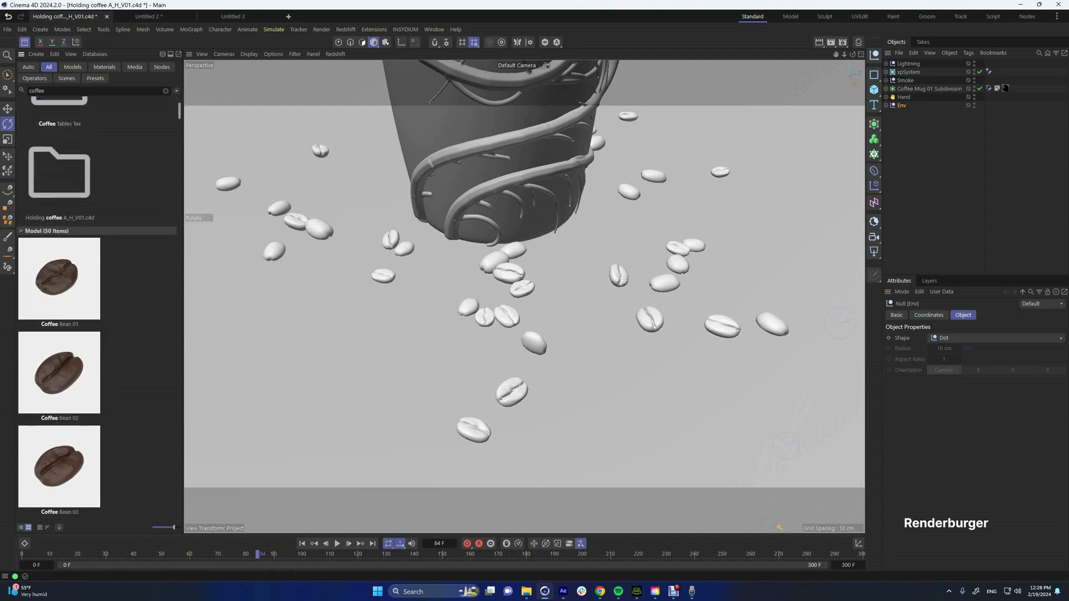
scroll(59, 307, down, 3)
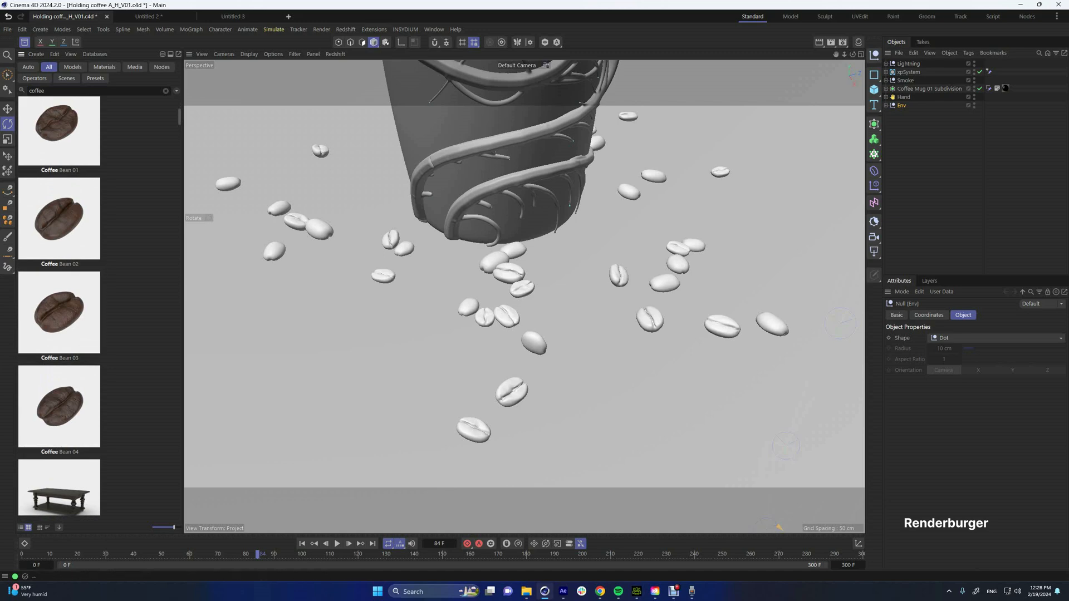
scroll(480, 320, down, 6)
alt+drag(480, 320, 431, 319)
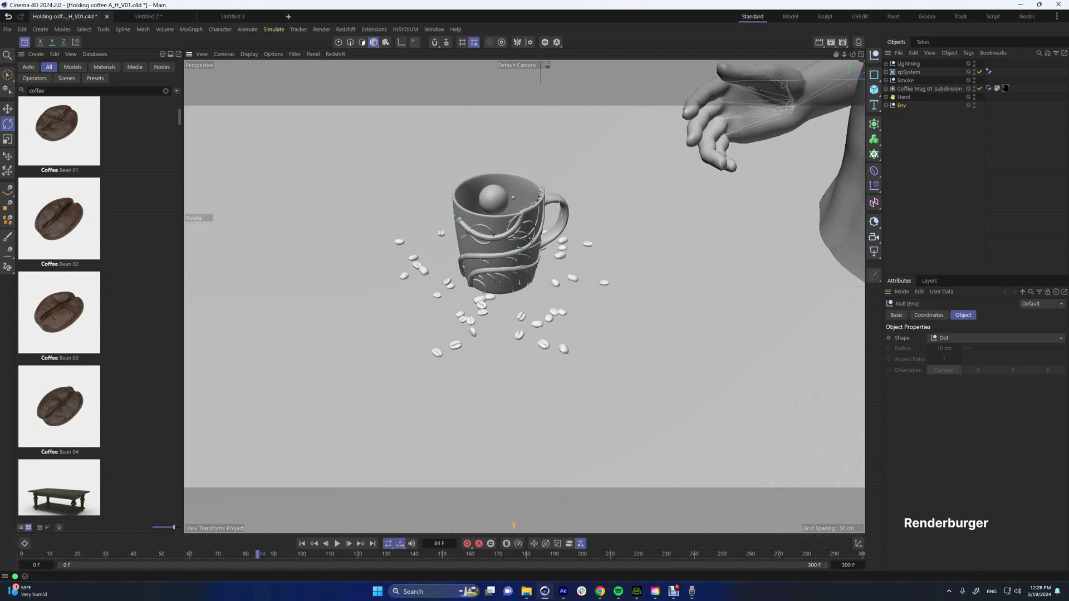
scroll(59, 306, down, 3)
scroll(59, 307, down, 15)
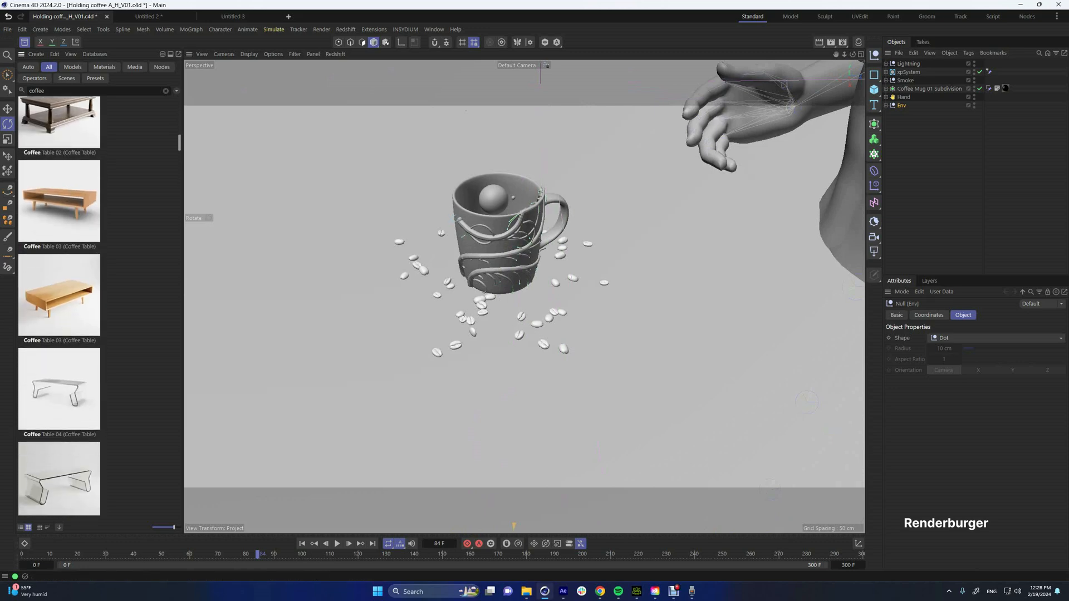
scroll(59, 306, down, 15)
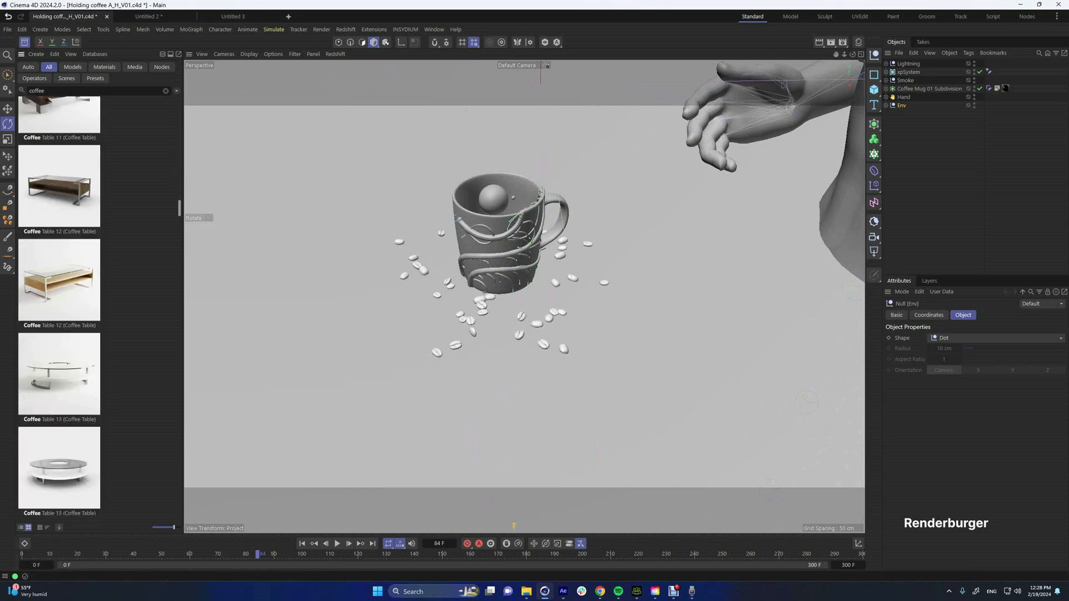
scroll(59, 307, down, 8)
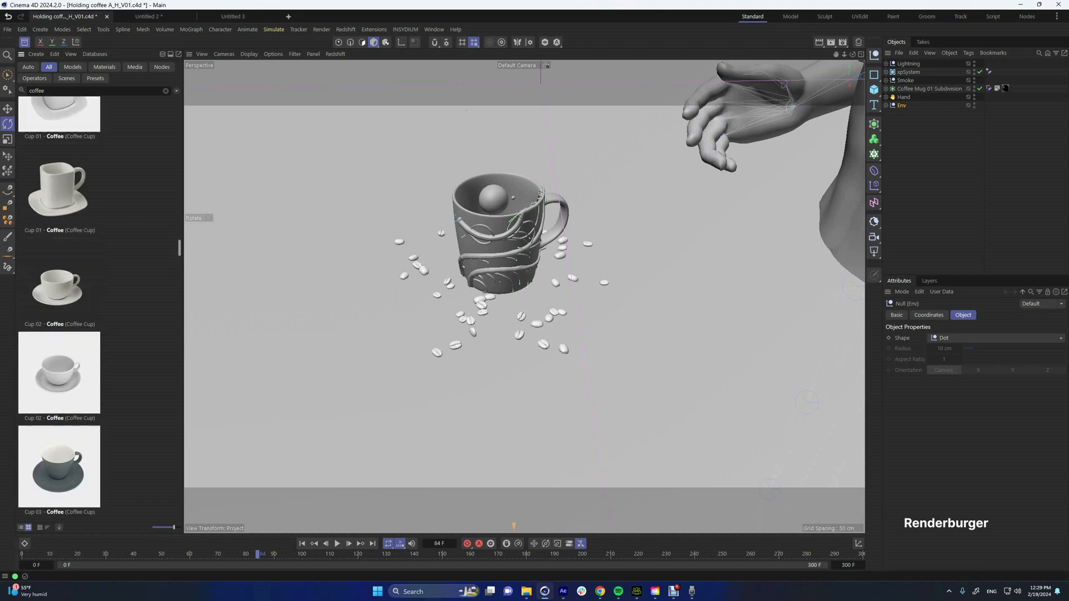
scroll(60, 307, down, 4)
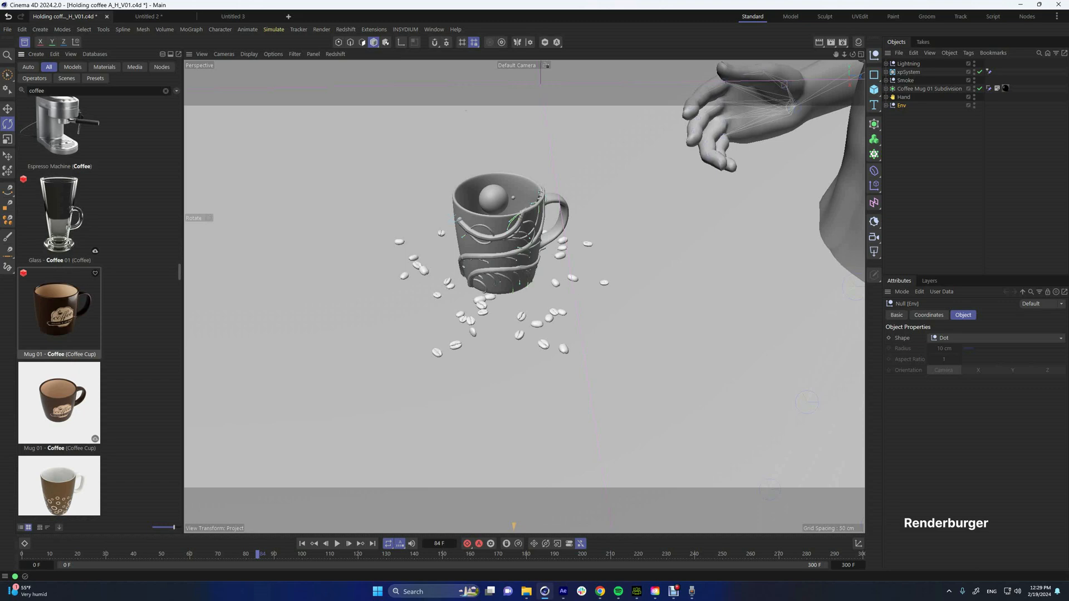
- Inspect the figure beside the mug, view its male source character in Character Creator 4, and return to Cinema 4D
alt+drag(504, 267, 495, 206)
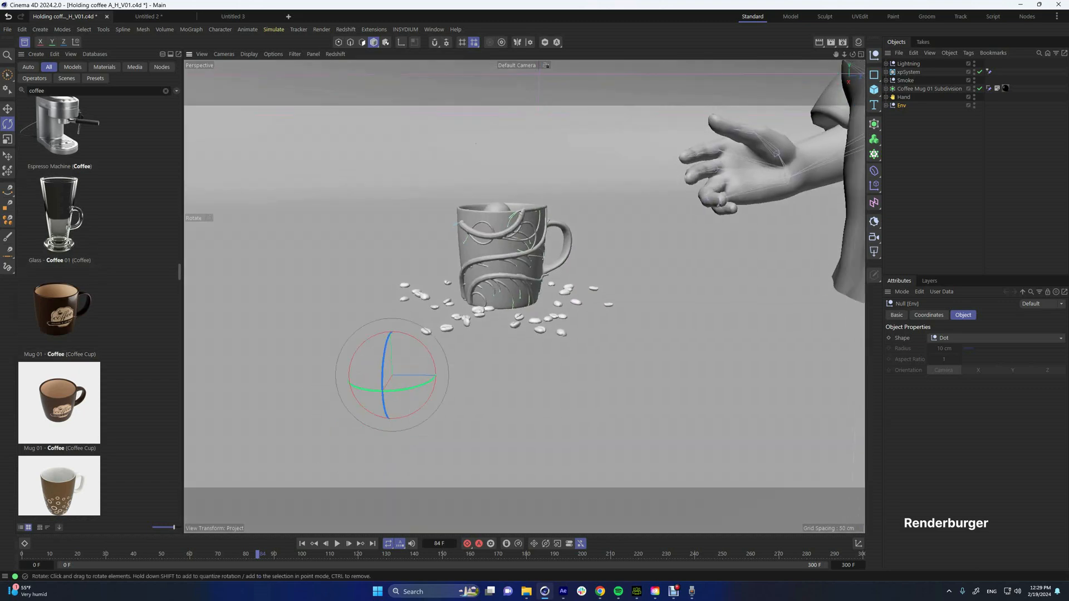
scroll(495, 245, up, 2)
scroll(524, 296, down, 6)
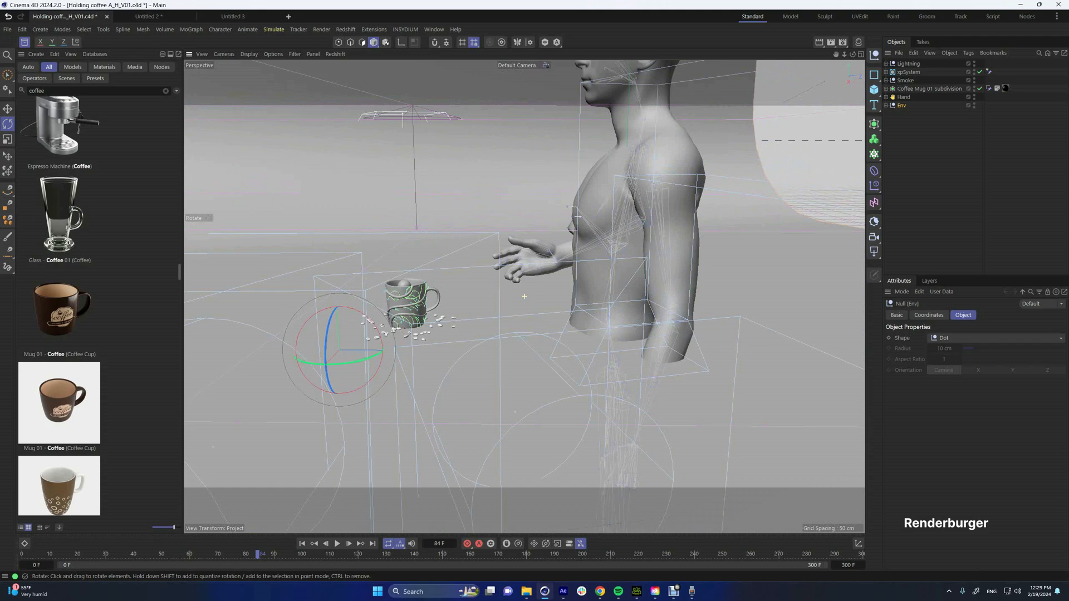
alt+drag(524, 296, 621, 242)
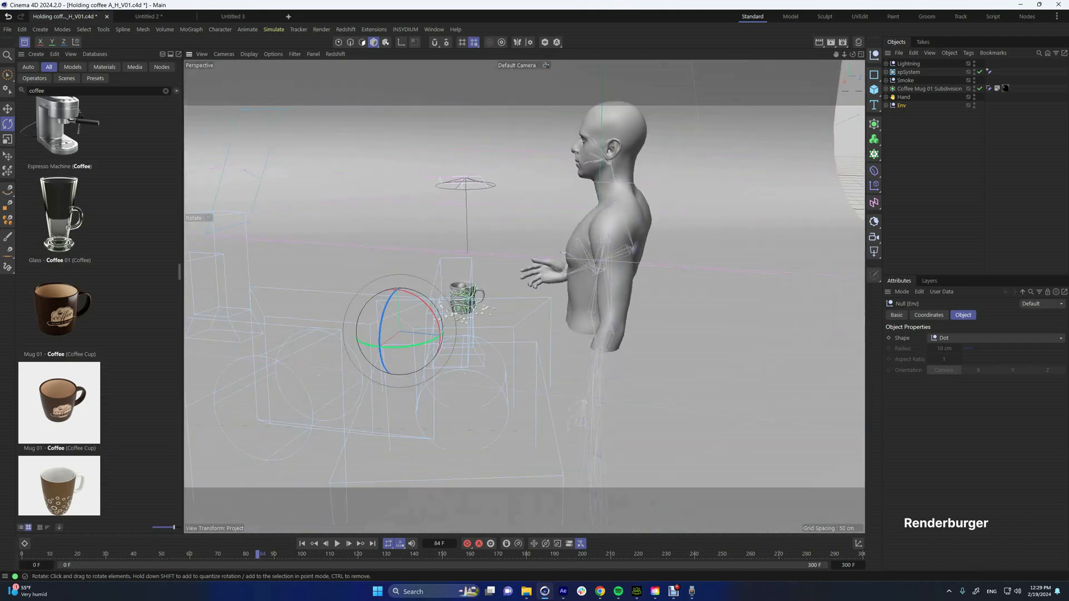
click(637, 591)
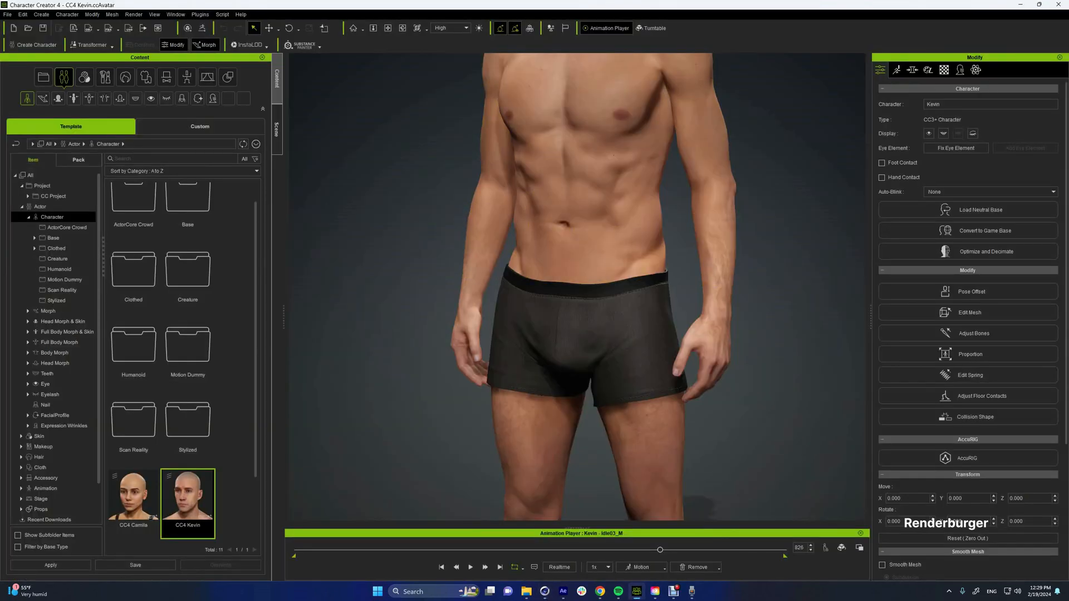
click(481, 244)
key(alt+Tab)
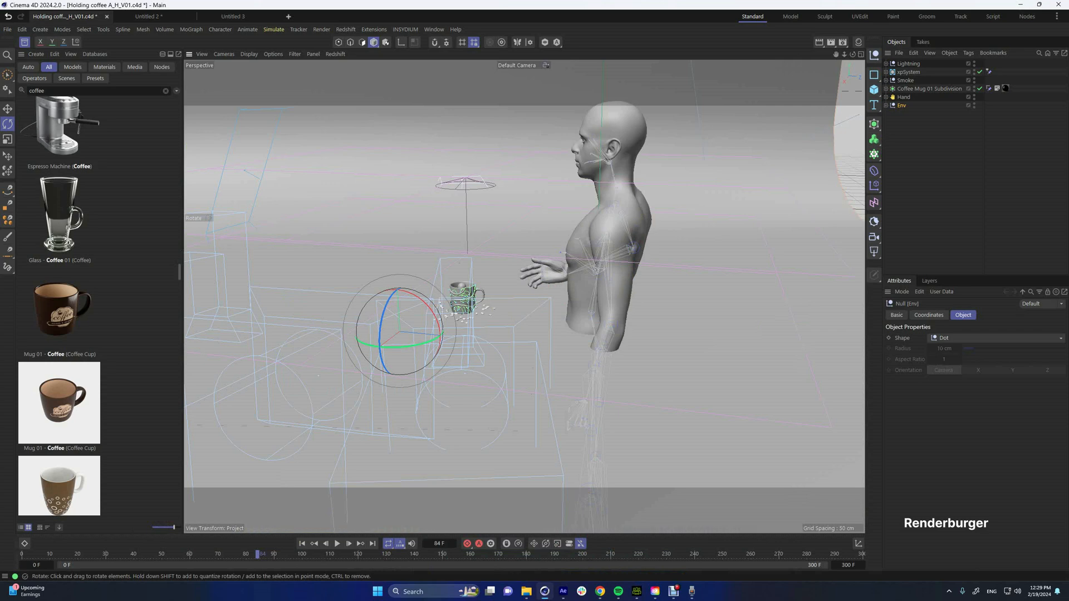
- Select the index finger joint CC_Base_R_Index1 on the figure's right hand and rotate it slightly
scroll(557, 273, up, 12)
alt+drag(556, 273, 590, 278)
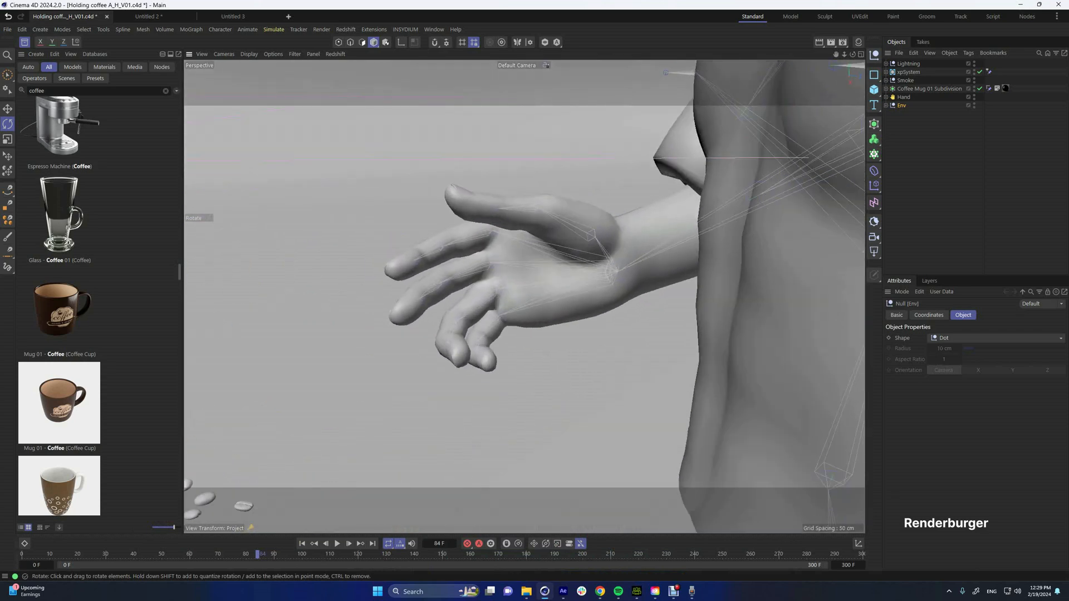
scroll(530, 237, up, 4)
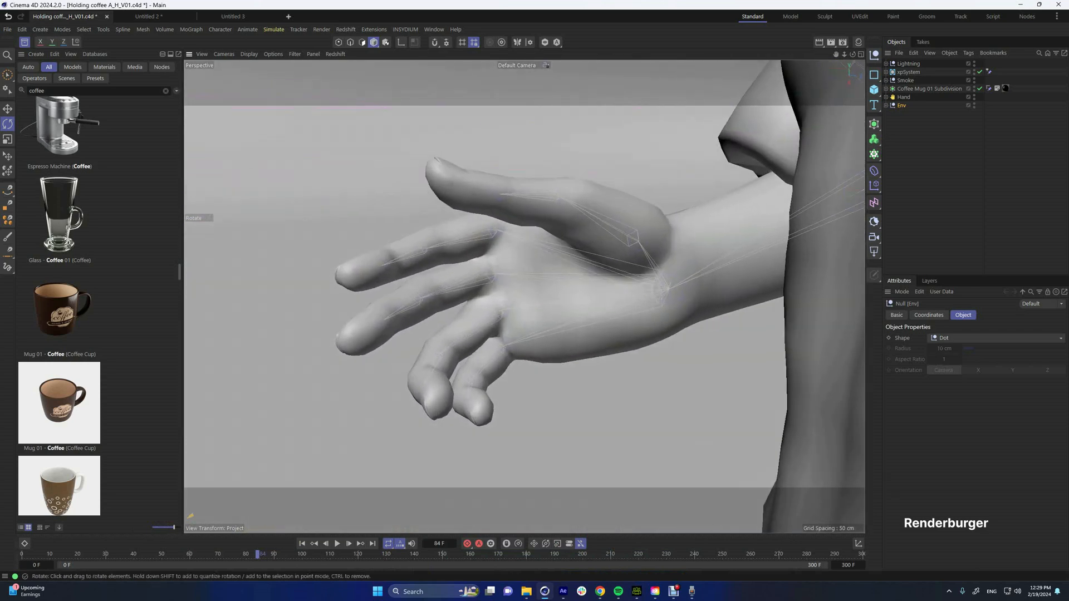
click(467, 240)
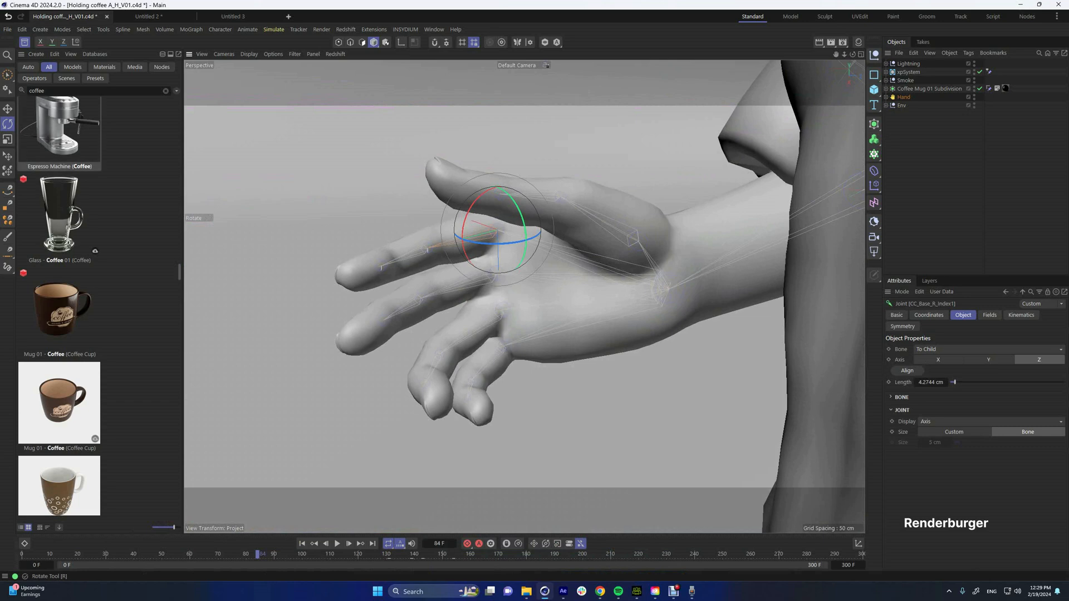
mouse_move(489, 244)
mouse_down()
mouse_move(573, 245)
mouse_move(485, 243)
mouse_up()
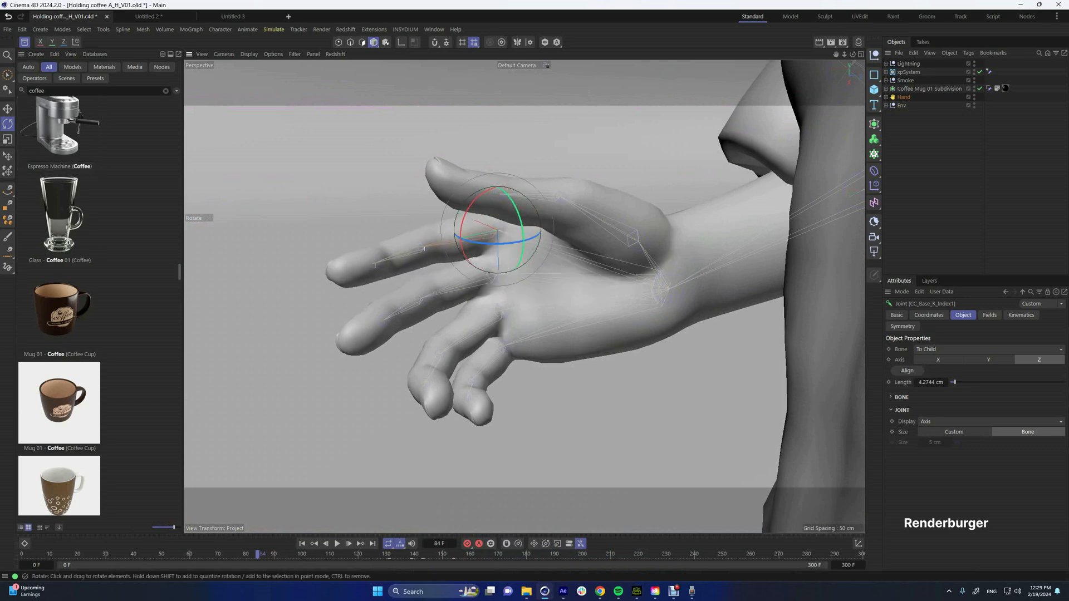
- Adjust the right hand's index finger rotation slightly, and rotate the thumb joint CC_Base_R_Thumb2
click(402, 257)
mouse_move(413, 262)
mouse_down()
mouse_move(489, 263)
mouse_move(409, 261)
mouse_move(424, 263)
mouse_up()
click(379, 267)
click(535, 196)
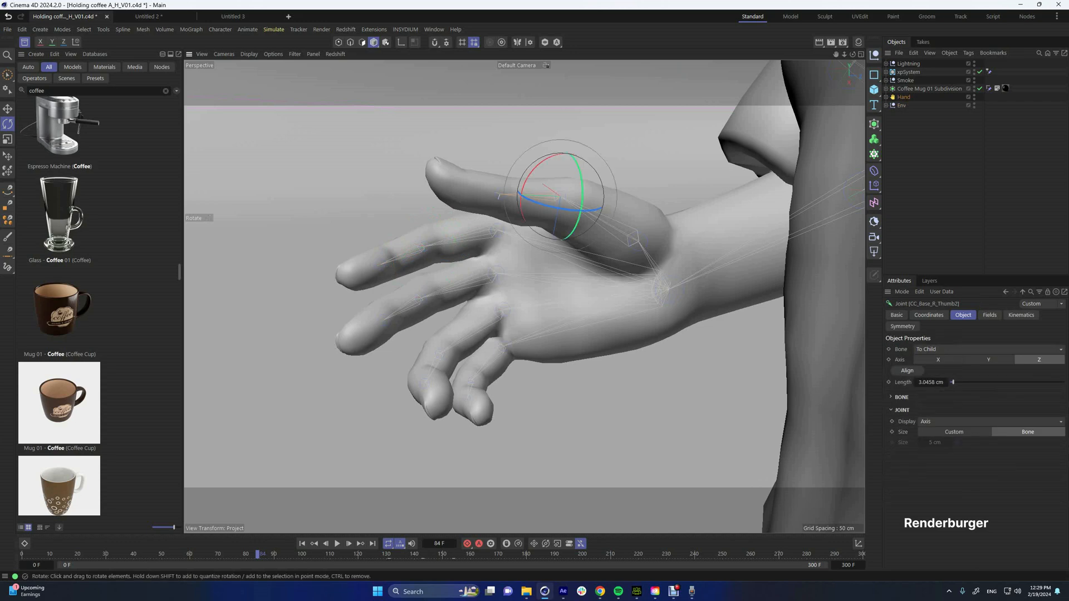
drag(520, 202, 497, 204)
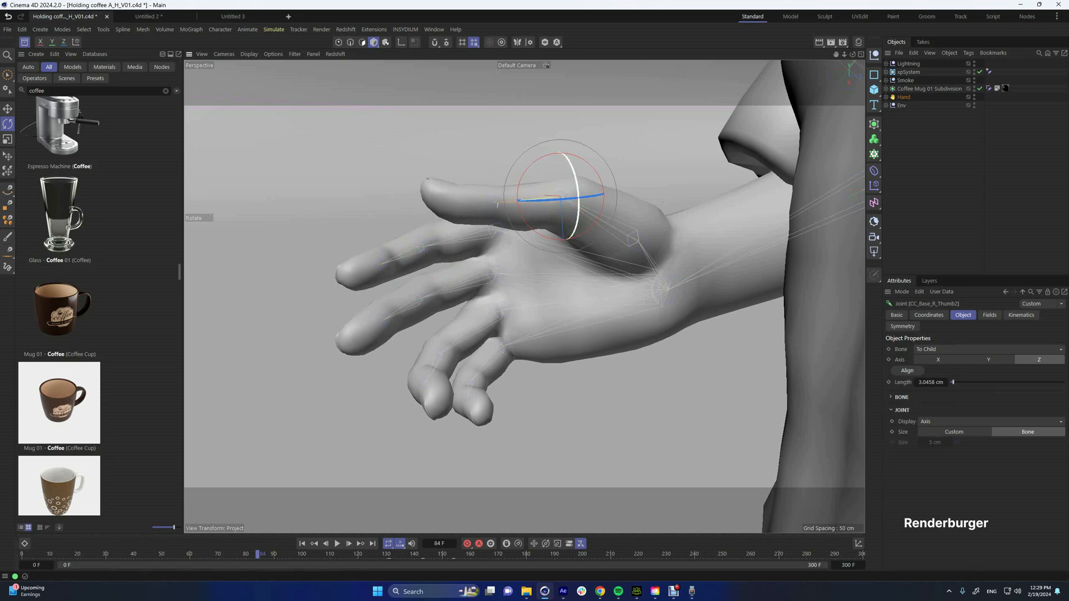
- Scrub the animation to frame 147 and examine how the arm reaches for the mug's handle
scroll(557, 234, down, 8)
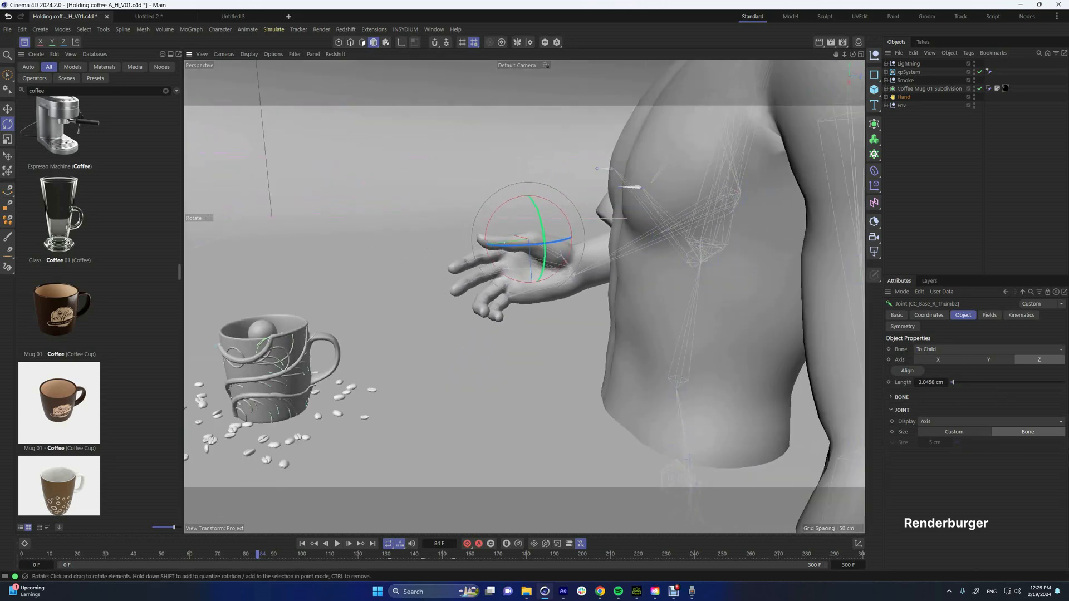
scroll(503, 277, up, 6)
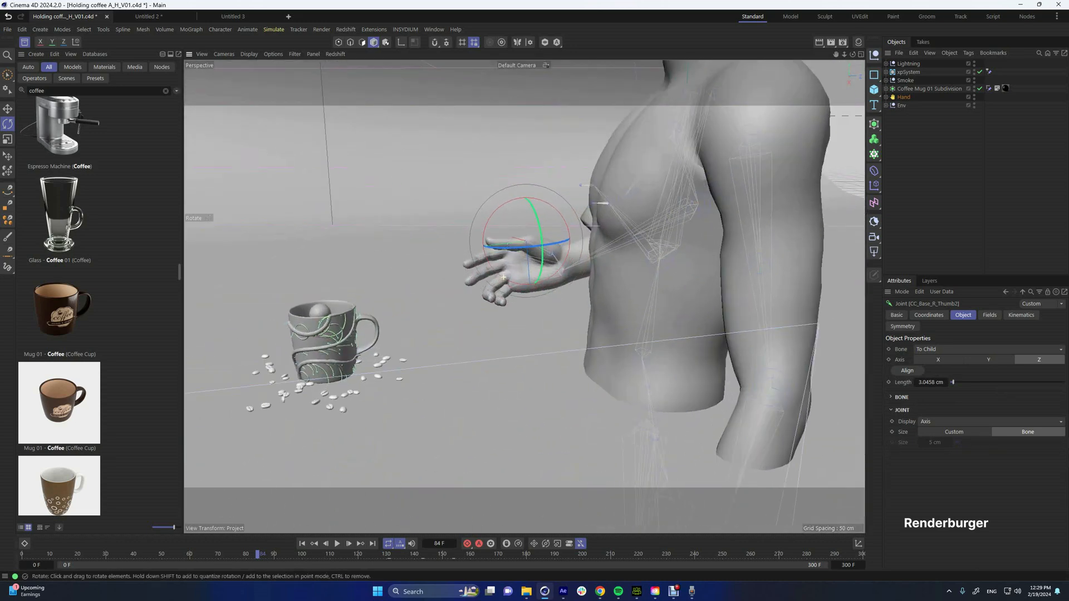
alt+middle_drag(503, 277, 570, 274)
alt+drag(394, 325, 394, 304)
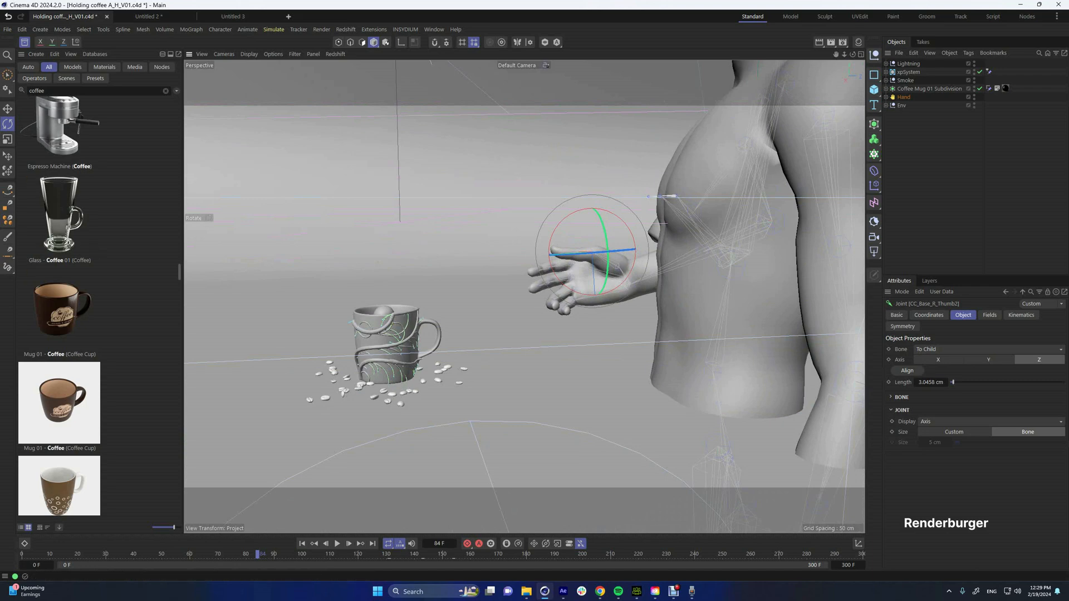
drag(258, 554, 434, 554)
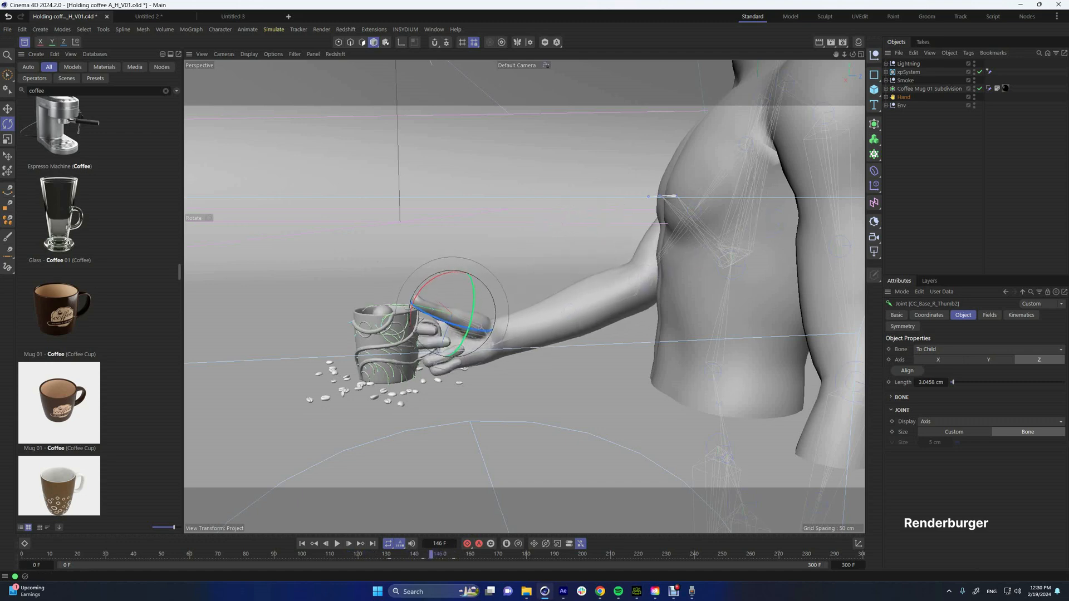
- Select the right forearm joint CC_Base_R_Forearm and scrub back to frame 142 to examine the fingers around the mug handle
click(413, 435)
scroll(412, 334, up, 4)
scroll(412, 334, up, 5)
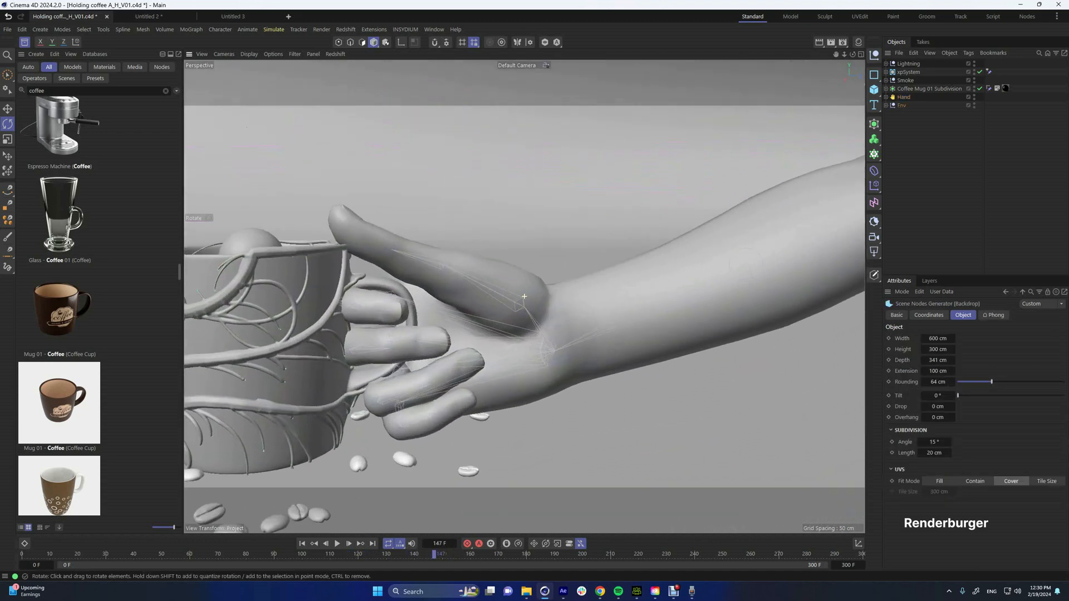
click(560, 332)
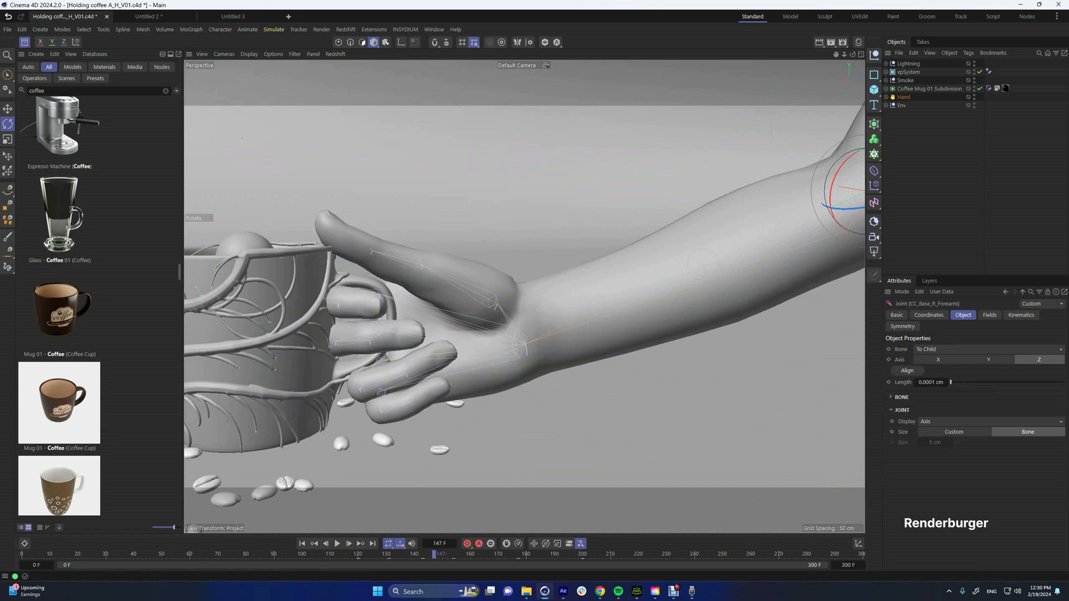
mouse_move(434, 555)
mouse_down()
mouse_move(373, 554)
mouse_move(422, 554)
mouse_up()
scroll(343, 281, up, 8)
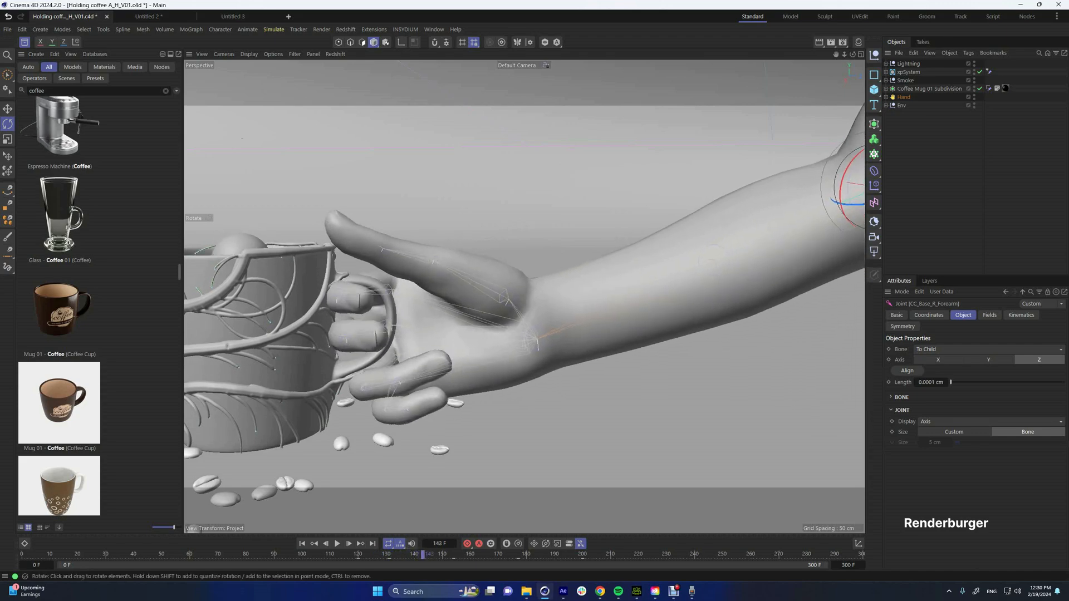
- Scrub the animation to frame 189 and examine the arm lifting the mug
alt+drag(342, 281, 410, 237)
drag(424, 554, 551, 554)
scroll(524, 292, down, 6)
scroll(489, 281, down, 9)
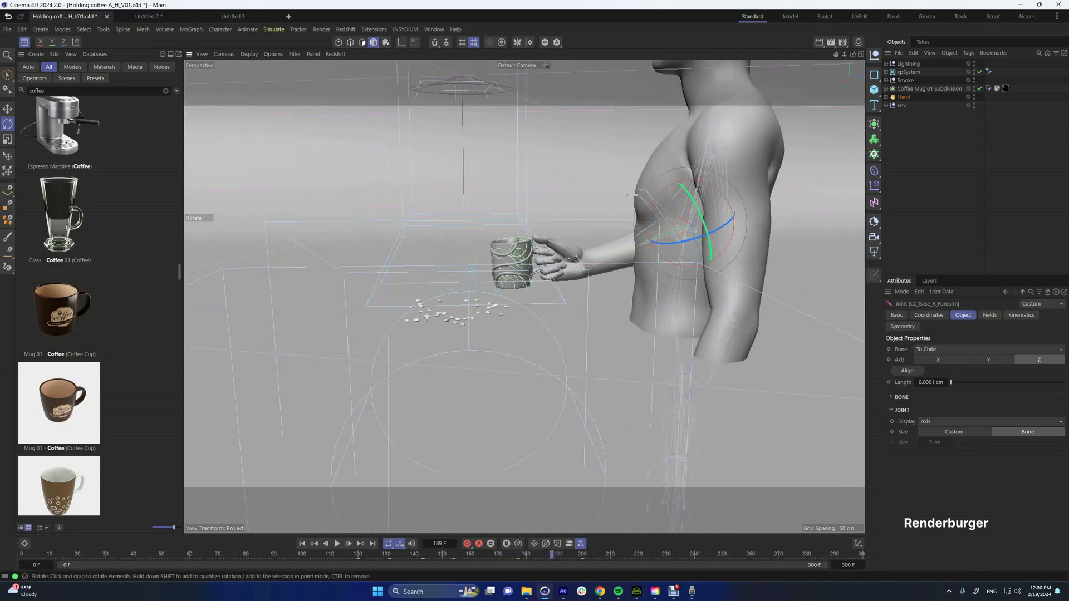
scroll(501, 278, down, 5)
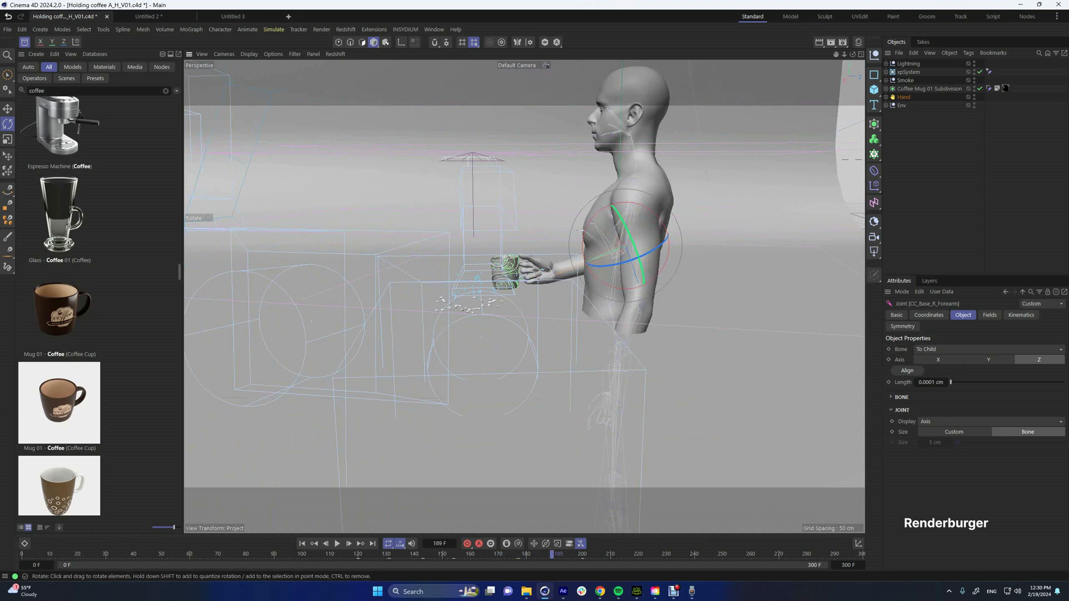
- Examine the whole scene layout around the figure, including the lights and the curved studio backdrop
mouse_move(504, 273)
alt+mouse_down()
mouse_move(559, 301)
mouse_move(523, 281)
alt+mouse_up()
scroll(512, 278, down, 3)
alt+drag(486, 207, 529, 225)
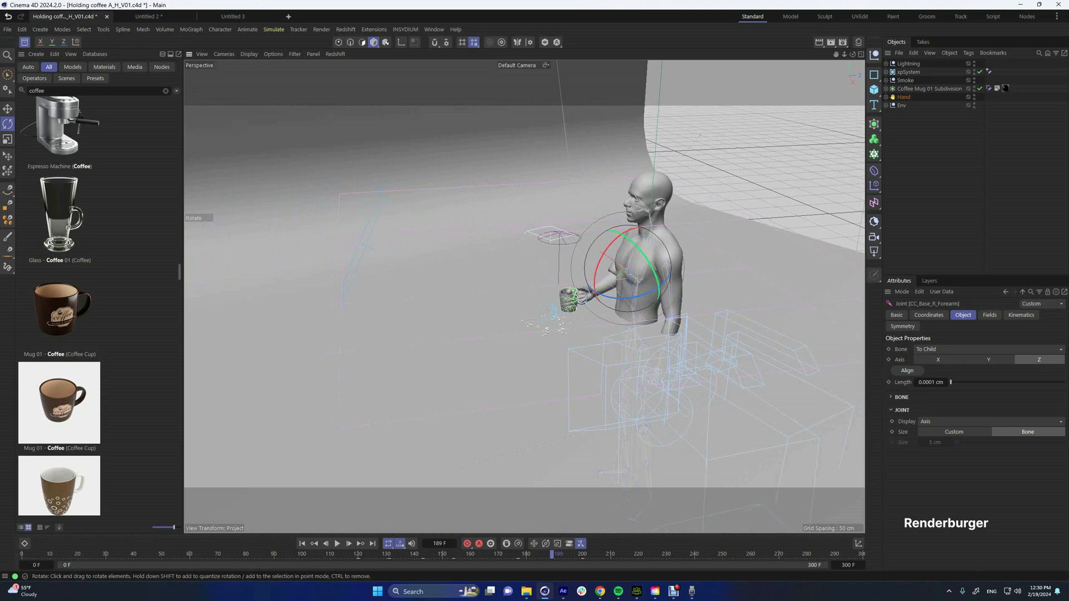
scroll(523, 267, down, 2)
alt+drag(529, 267, 480, 265)
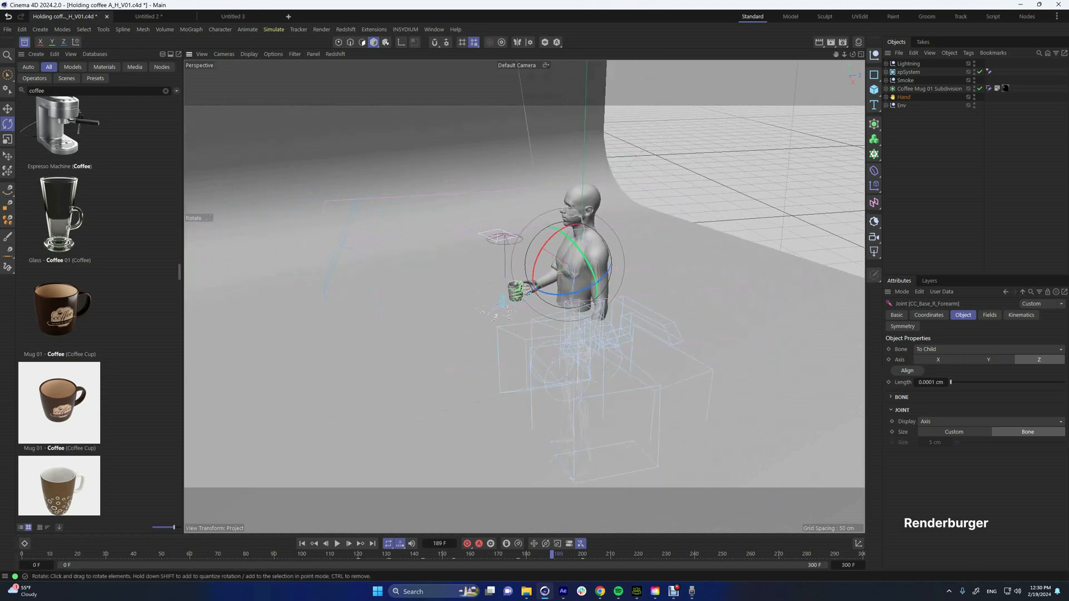
alt+drag(490, 259, 495, 260)
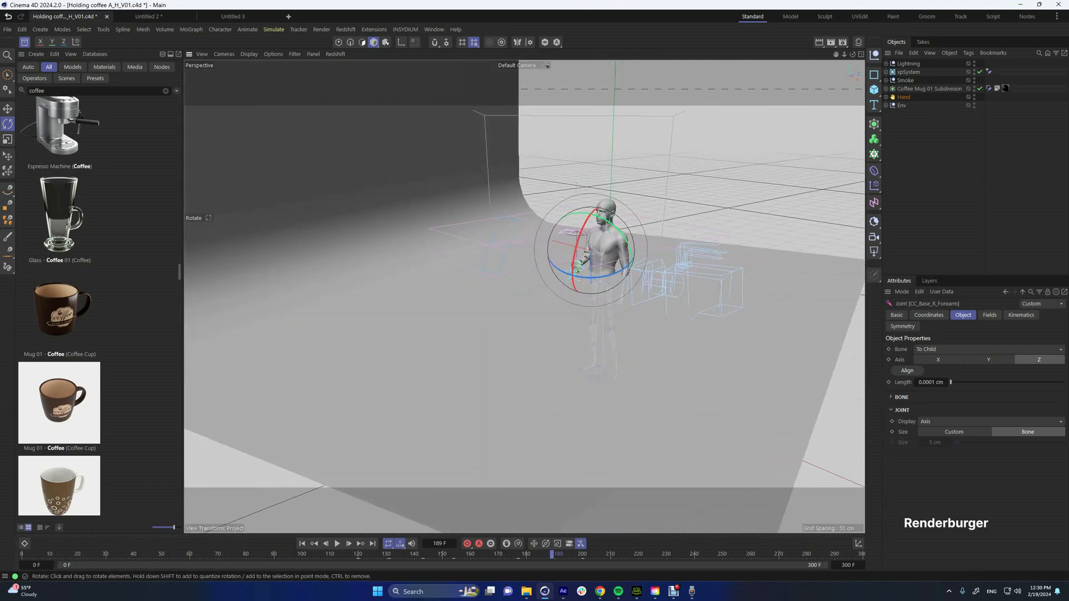
- Inspect the xpSystem hierarchy and the vine-like trails it generates on the mug
click(908, 72)
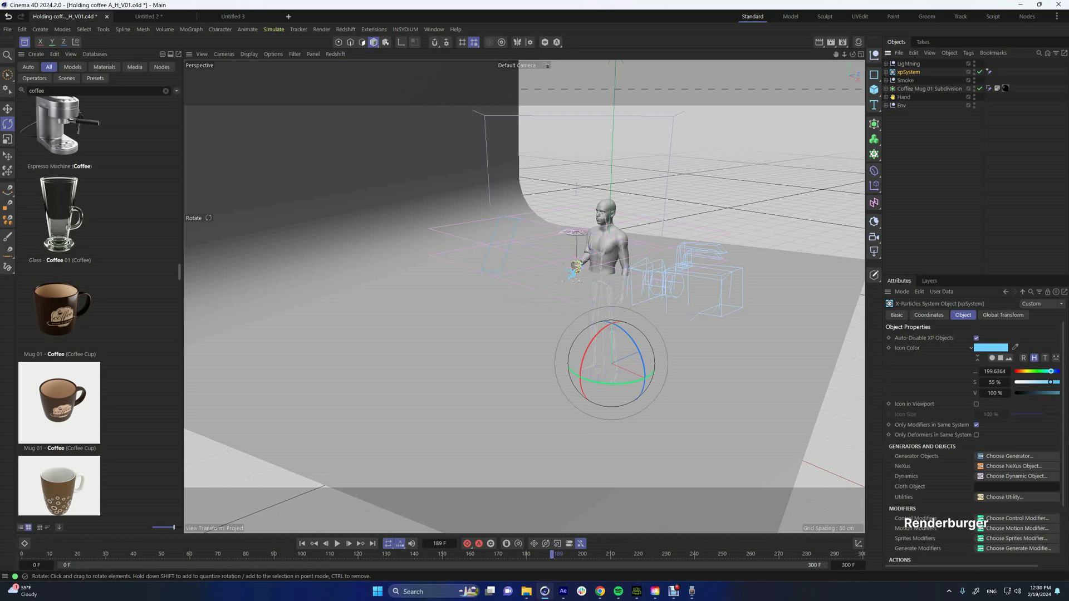
scroll(575, 269, up, 10)
alt+drag(575, 261, 529, 259)
scroll(579, 255, up, 3)
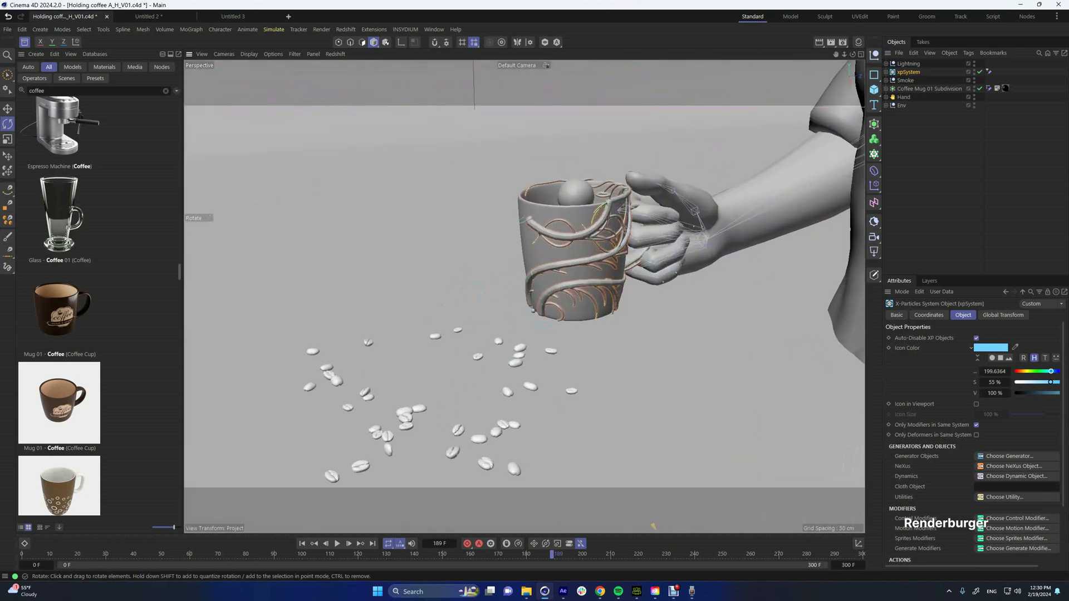
scroll(579, 255, up, 3)
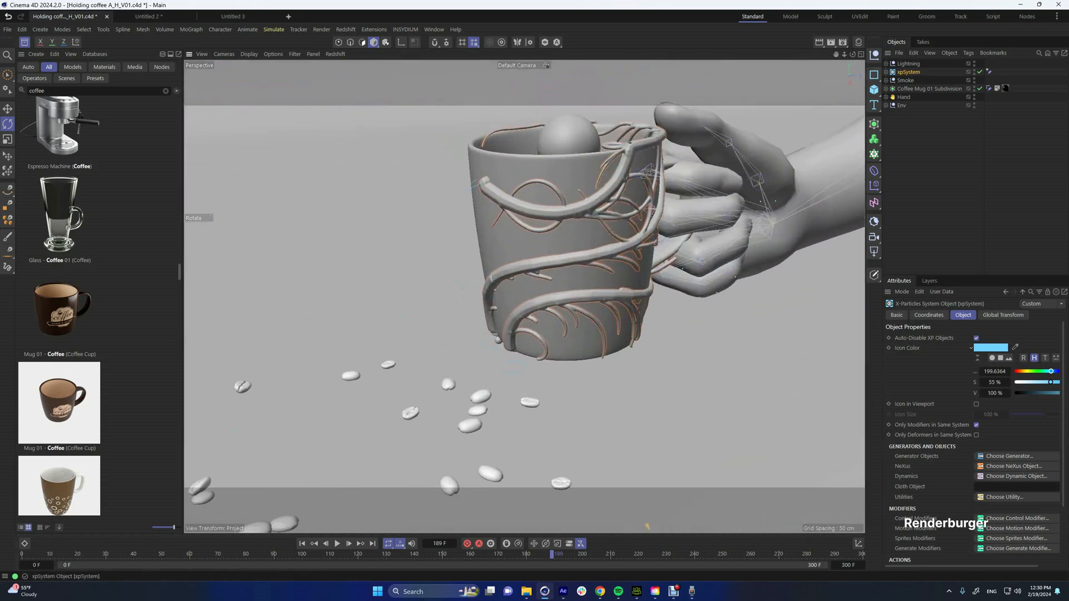
click(885, 71)
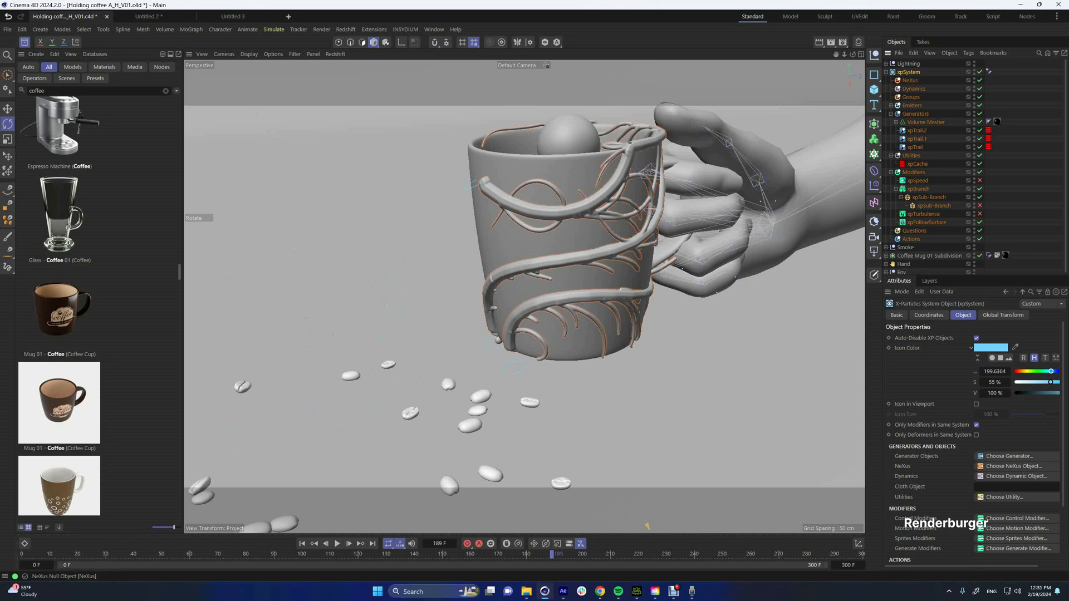
click(886, 72)
- Select the Lightning group and inspect its spheres and mtSplineFX object alongside the mug and hand
click(908, 64)
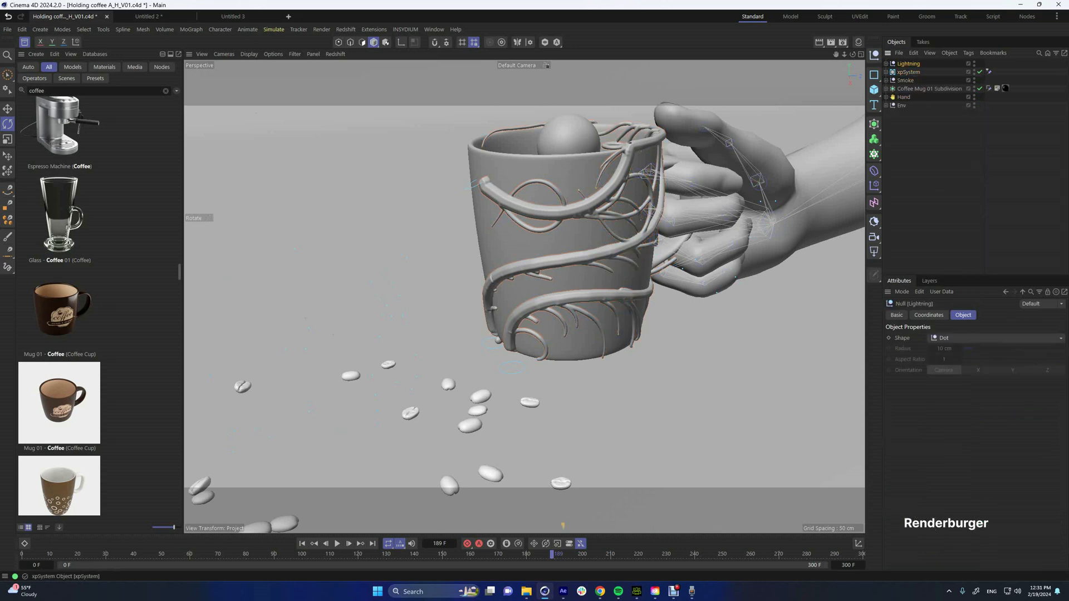
click(886, 64)
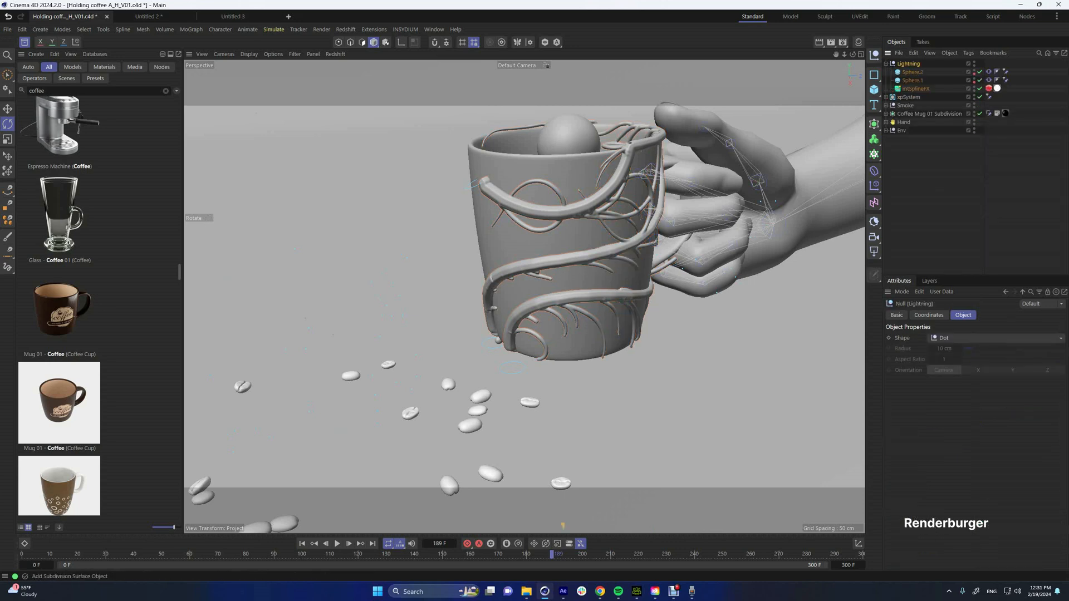
scroll(524, 297, down, 4)
alt+middle_drag(556, 278, 437, 328)
scroll(450, 301, down, 3)
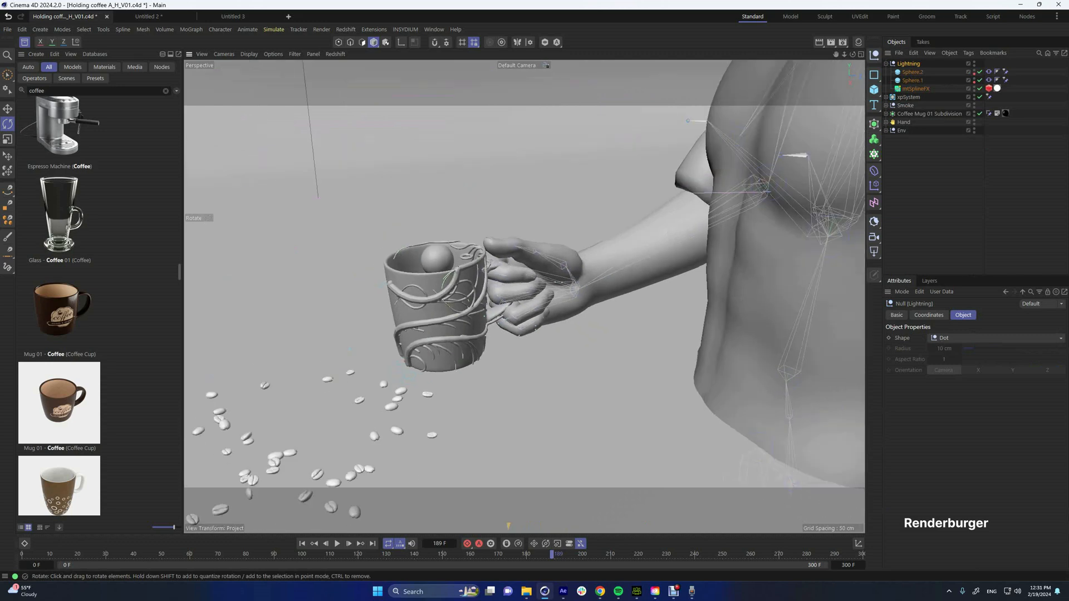
- Look up mtSplineFX among the INSYDIUM MeshTools objects without adding it, and collapse the Lightning group
click(405, 30)
mouse_move(424, 93)
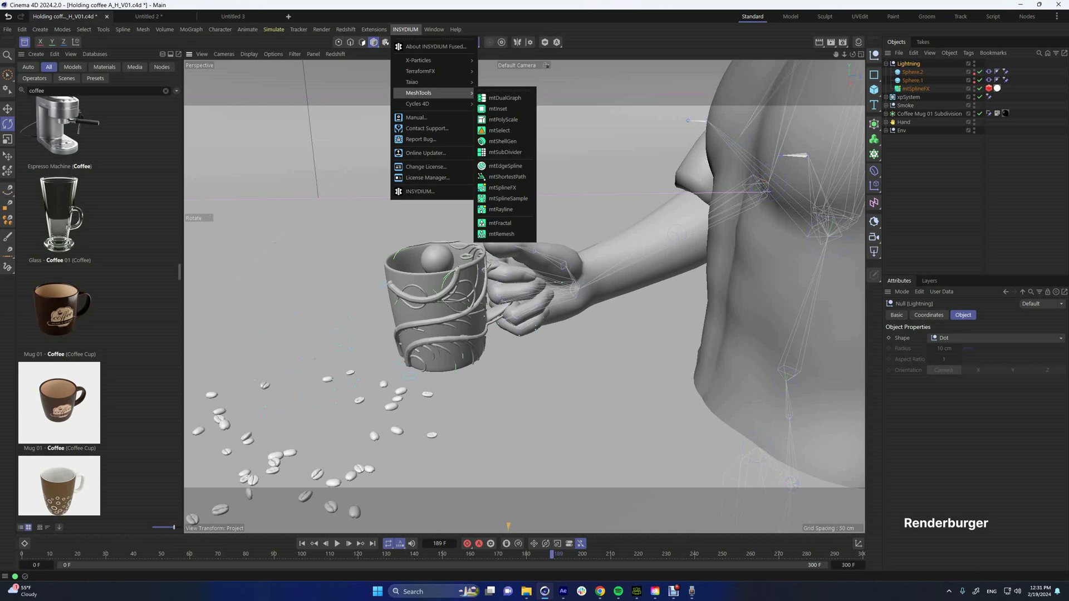
mouse_move(423, 60)
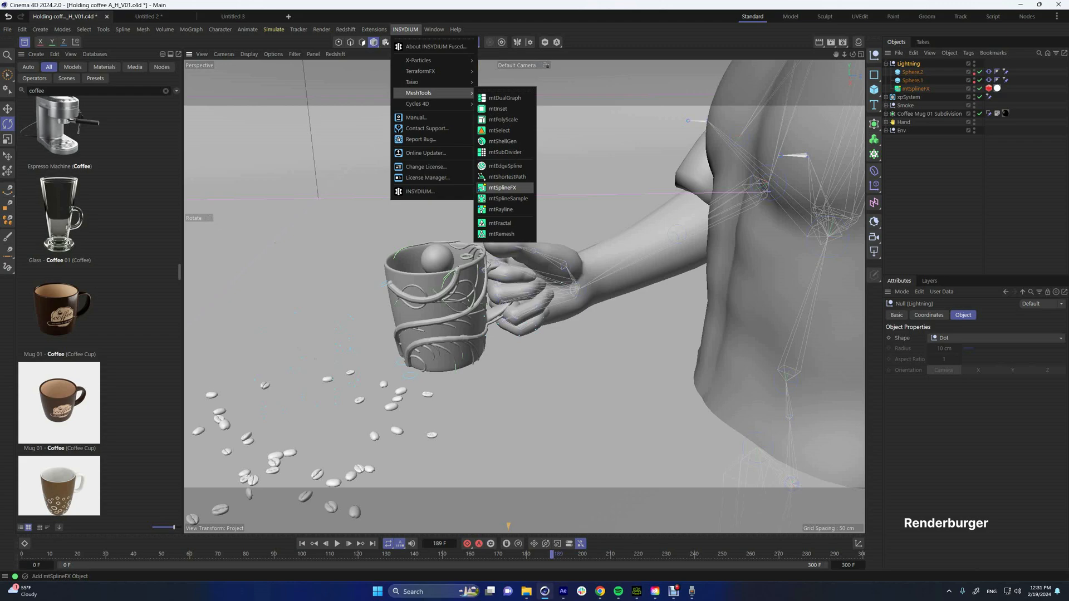
mouse_move(373, 29)
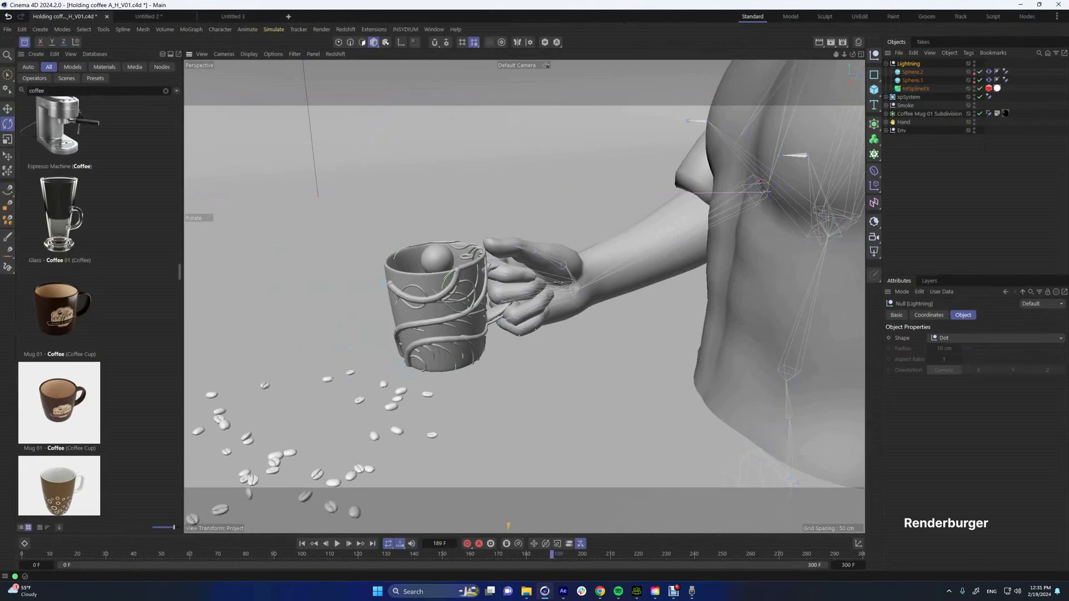
click(885, 63)
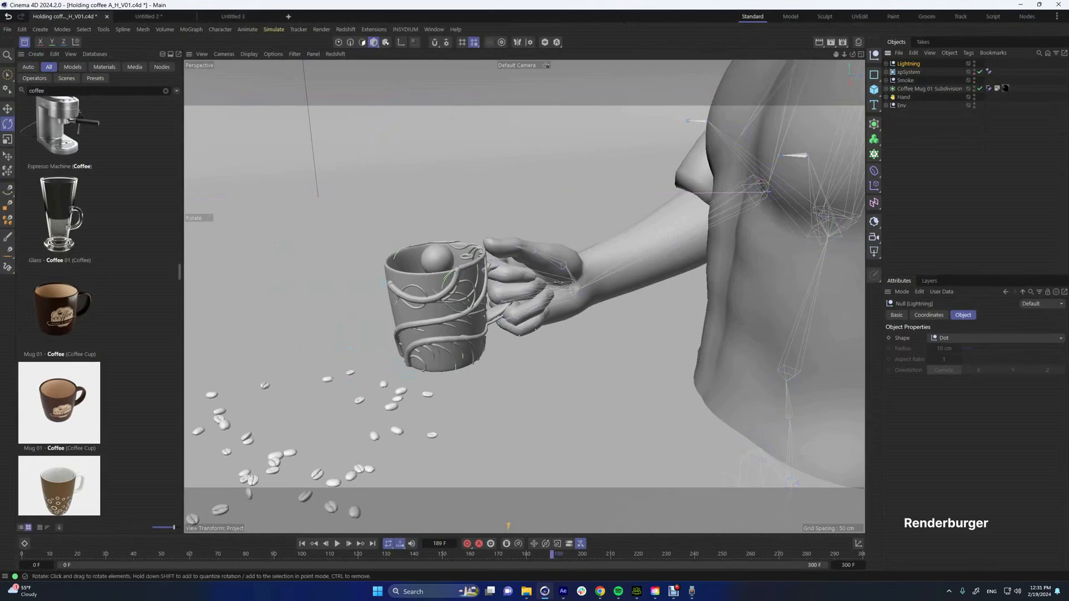
- Switch to After Effects and play the Holding_coffee_A_V09 composition from near its start
scroll(445, 299, down, 8)
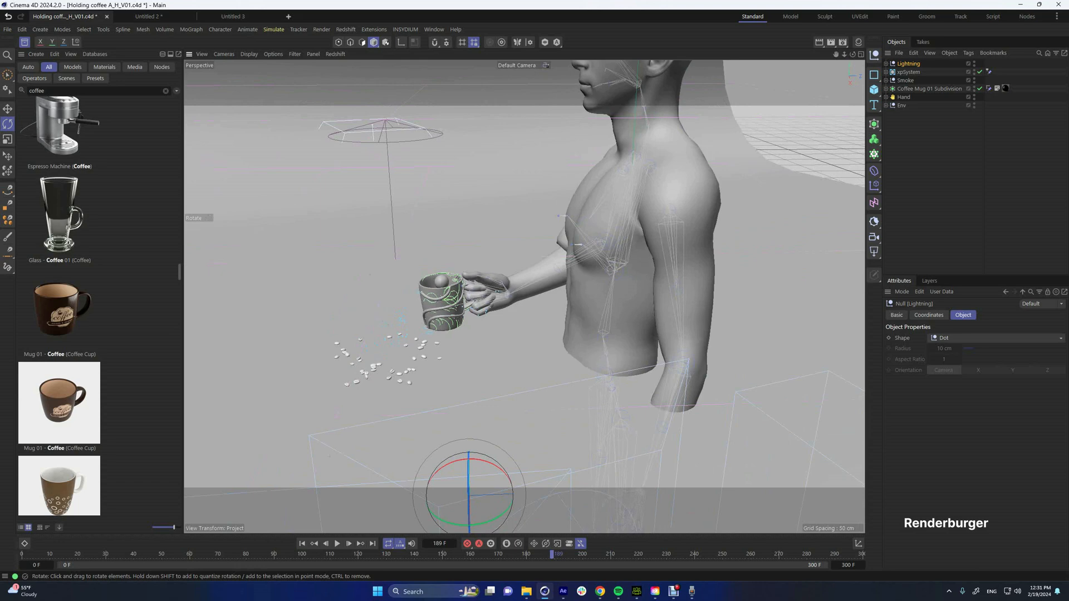
alt+drag(445, 299, 442, 288)
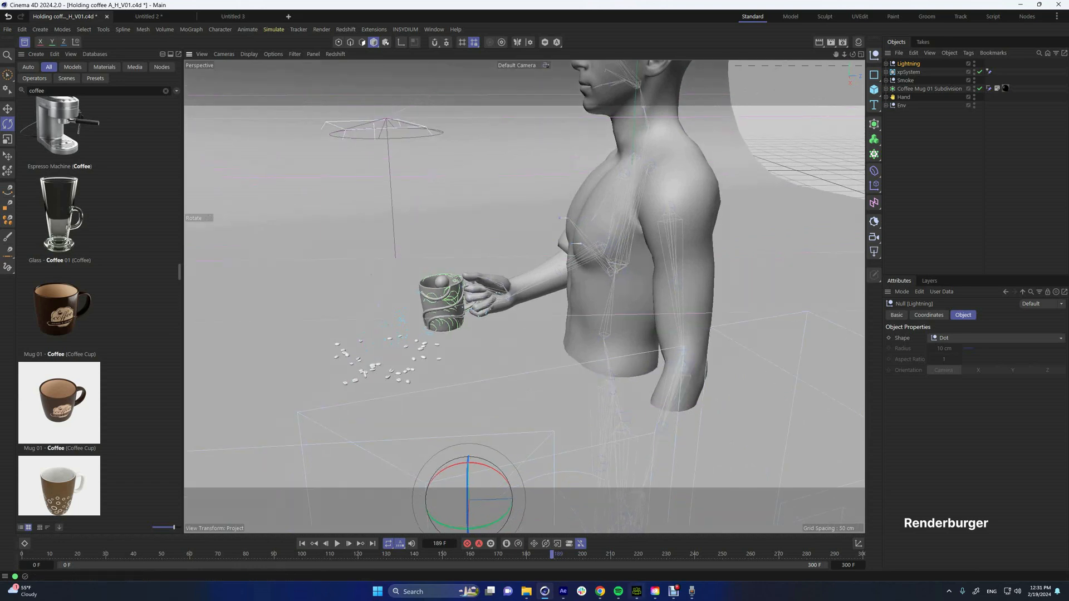
key(alt+Tab)
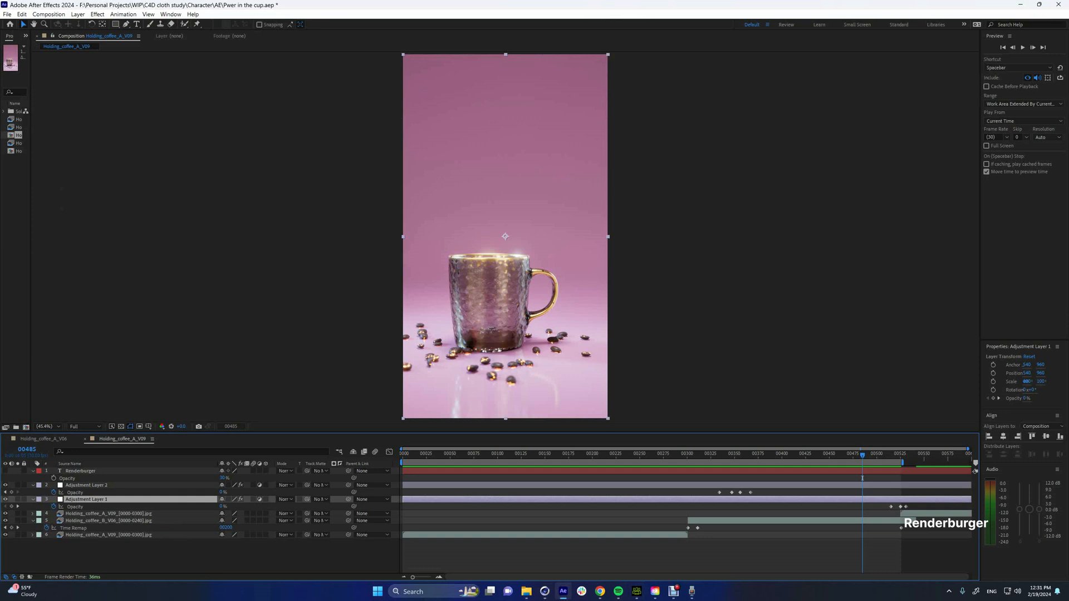
click(410, 456)
key(space)
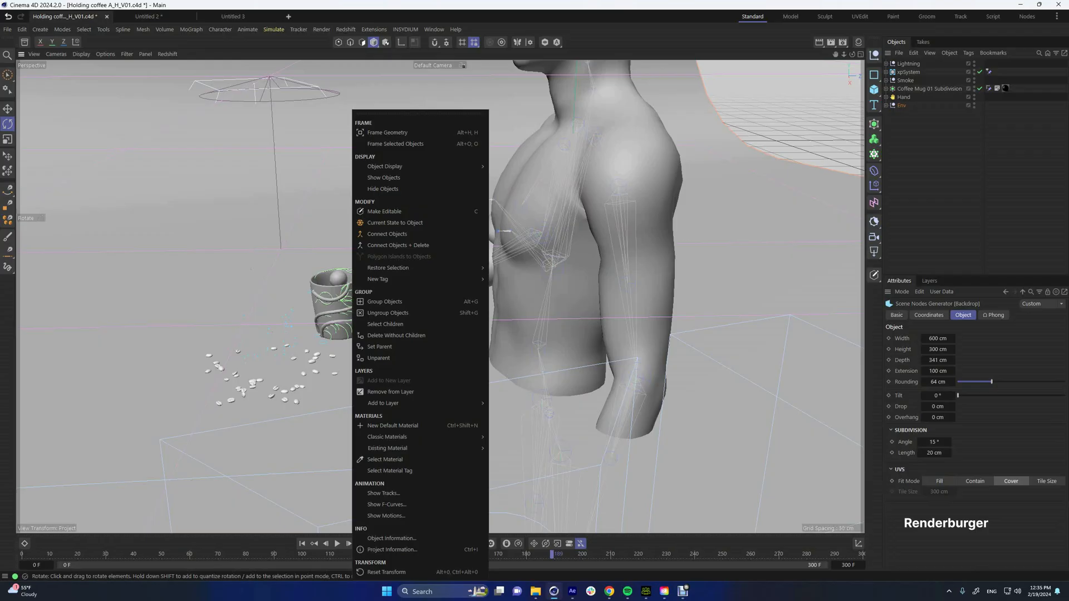
- Return to Cinema 4D, select the right hand joint CC_Base_R_Hand, and examine the finger joints gripping the mug
scroll(358, 291, up, 2)
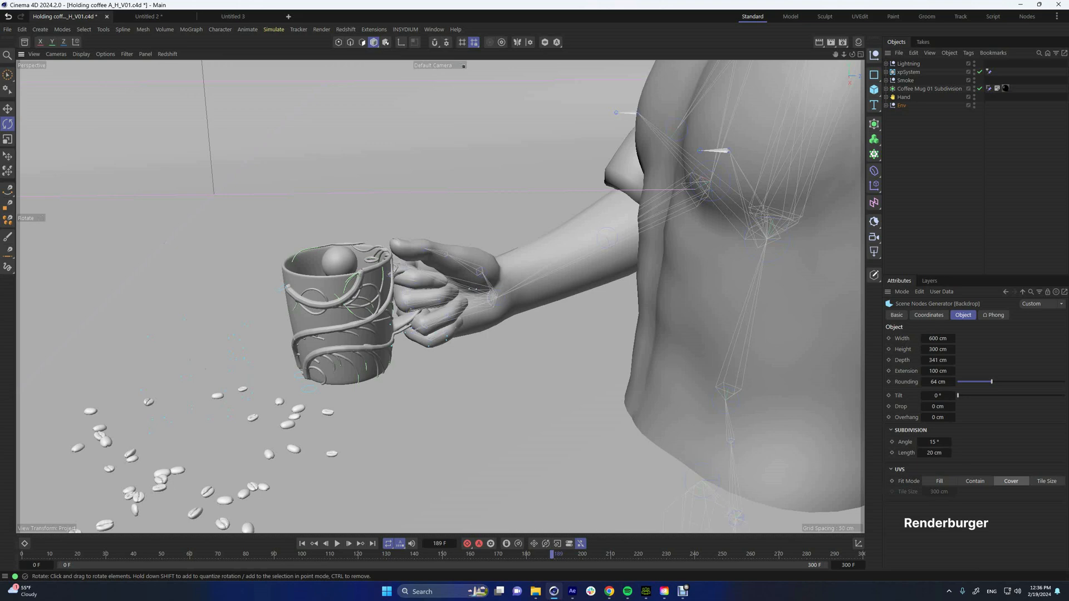
alt+drag(501, 290, 439, 296)
alt+right_drag(439, 295, 490, 296)
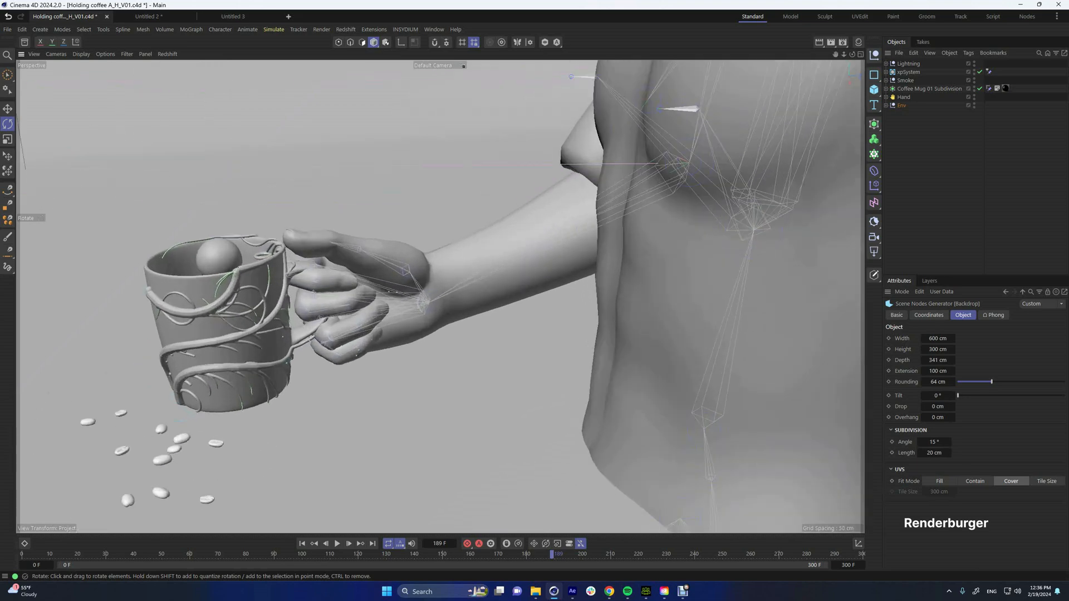
alt+right_drag(326, 296, 384, 296)
mouse_move(326, 296)
alt+mouse_down()
mouse_move(298, 254)
mouse_move(367, 312)
mouse_move(334, 293)
alt+mouse_up()
alt+right_drag(326, 296, 379, 295)
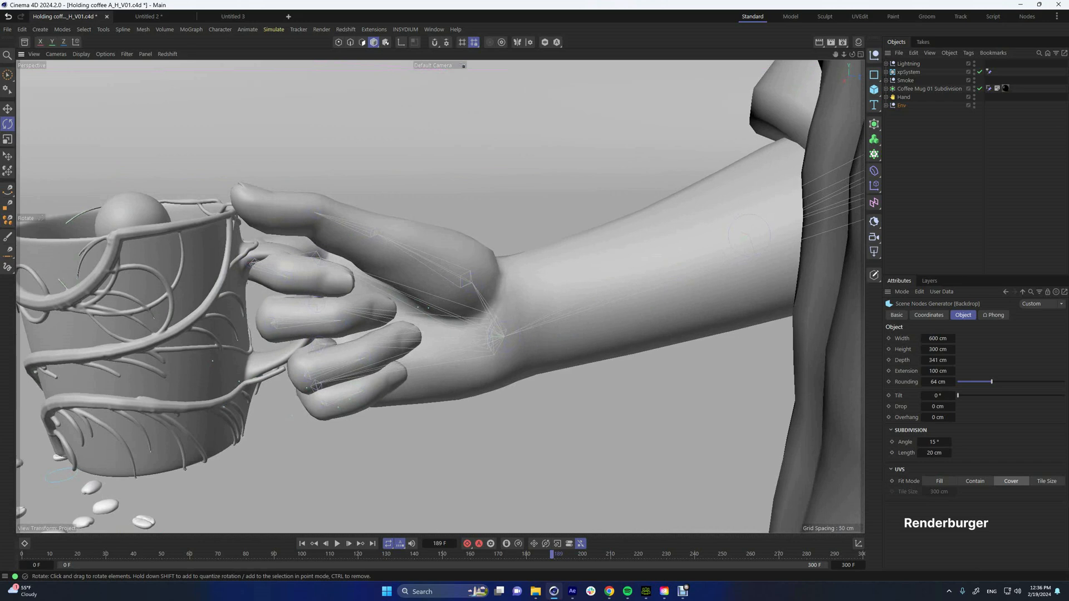
click(497, 337)
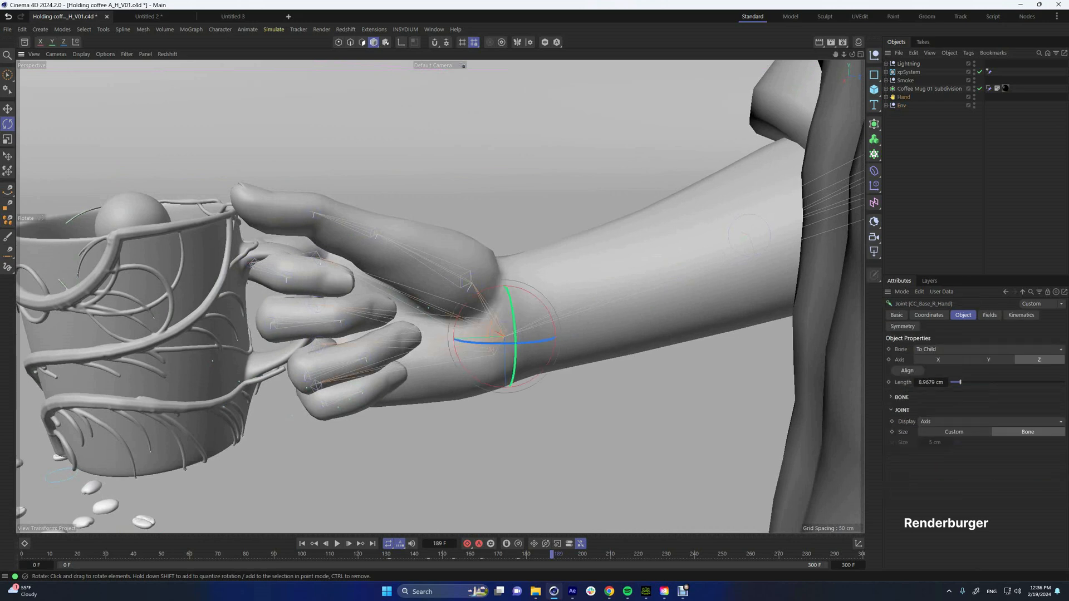
alt+right_drag(404, 288, 440, 287)
alt+middle_drag(405, 288, 438, 290)
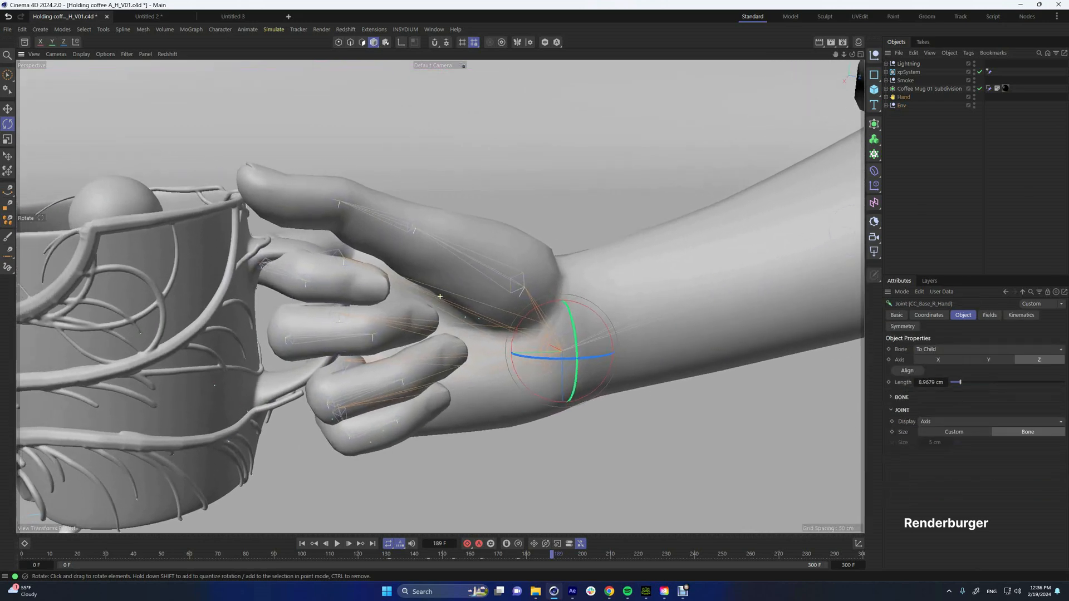
alt+right_drag(405, 287, 426, 287)
mouse_move(405, 287)
alt+mouse_down()
mouse_move(412, 278)
mouse_move(409, 292)
alt+mouse_up()
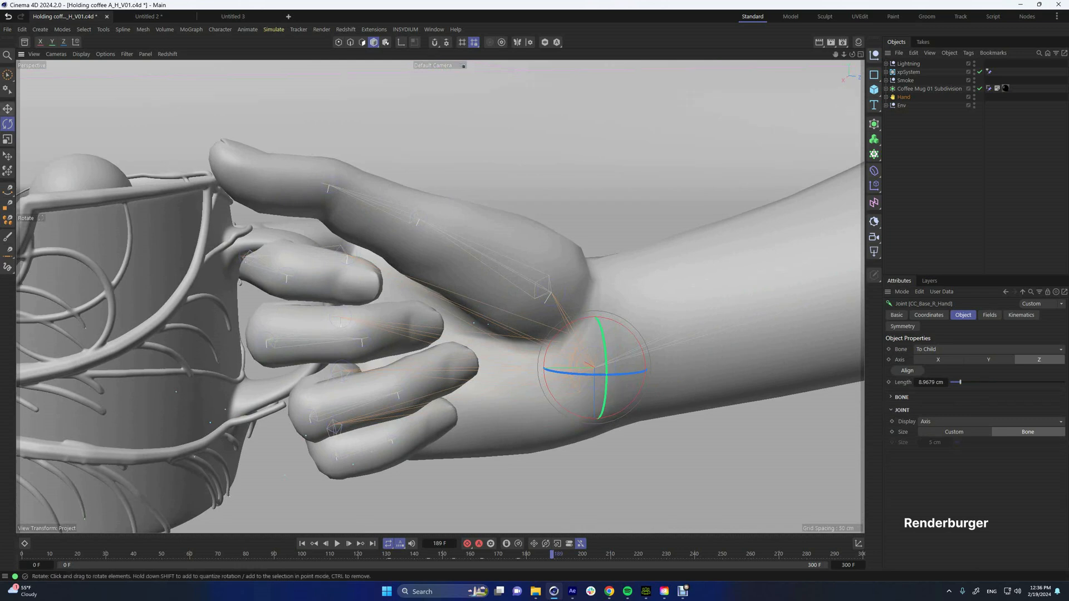
- Select the CC_Base_R_Forearm joint and move it to pull the right hand away from the mug handle
alt+right_drag(433, 297, 382, 297)
alt+drag(432, 296, 454, 323)
alt+right_drag(432, 297, 465, 297)
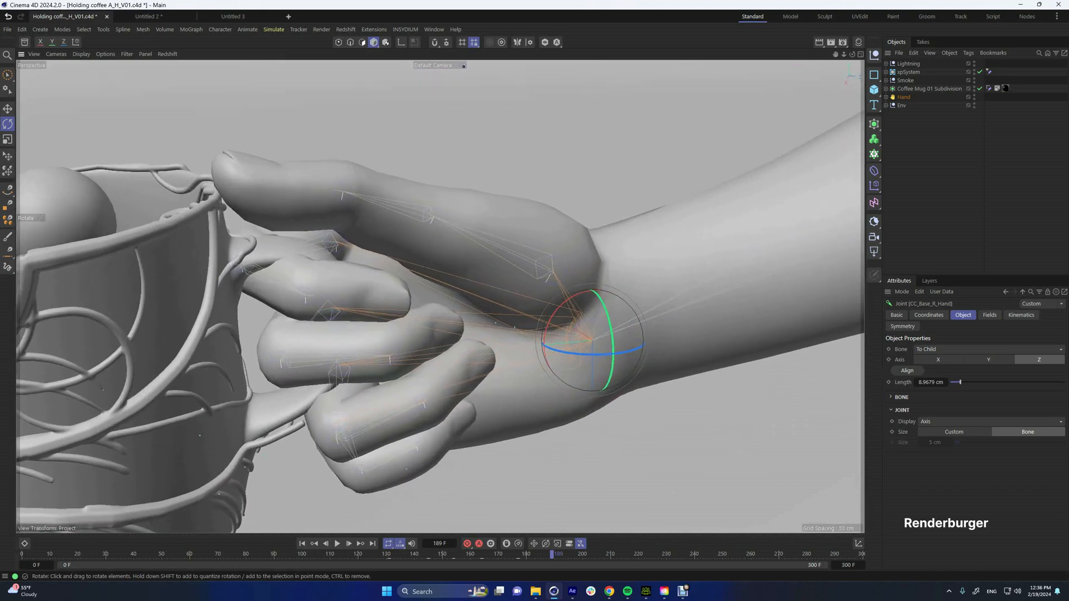
alt+right_drag(263, 285, 210, 285)
alt+drag(359, 257, 240, 290)
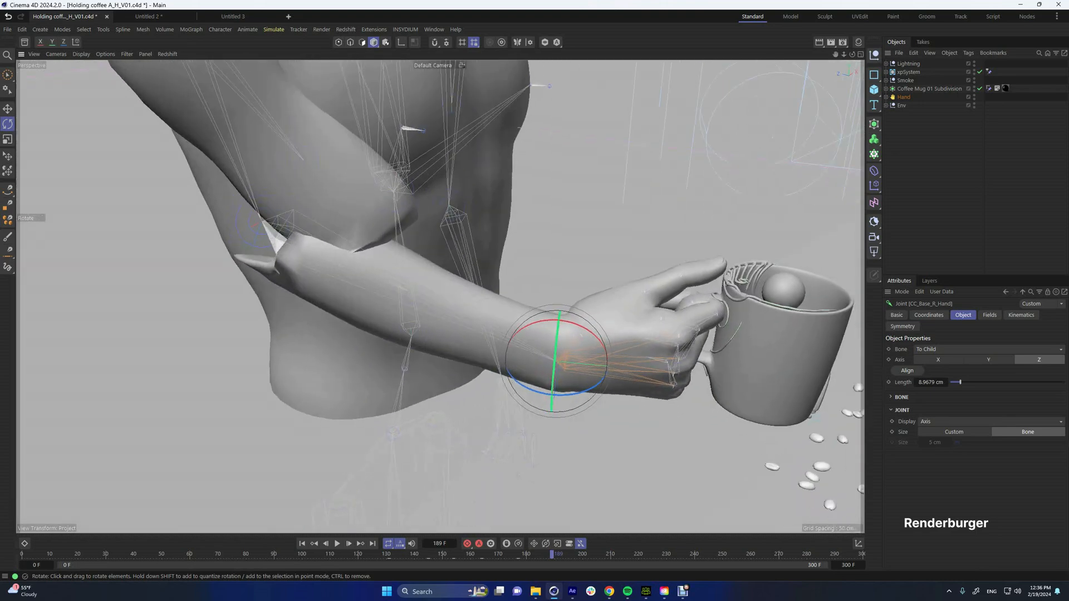
click(239, 234)
click(7, 109)
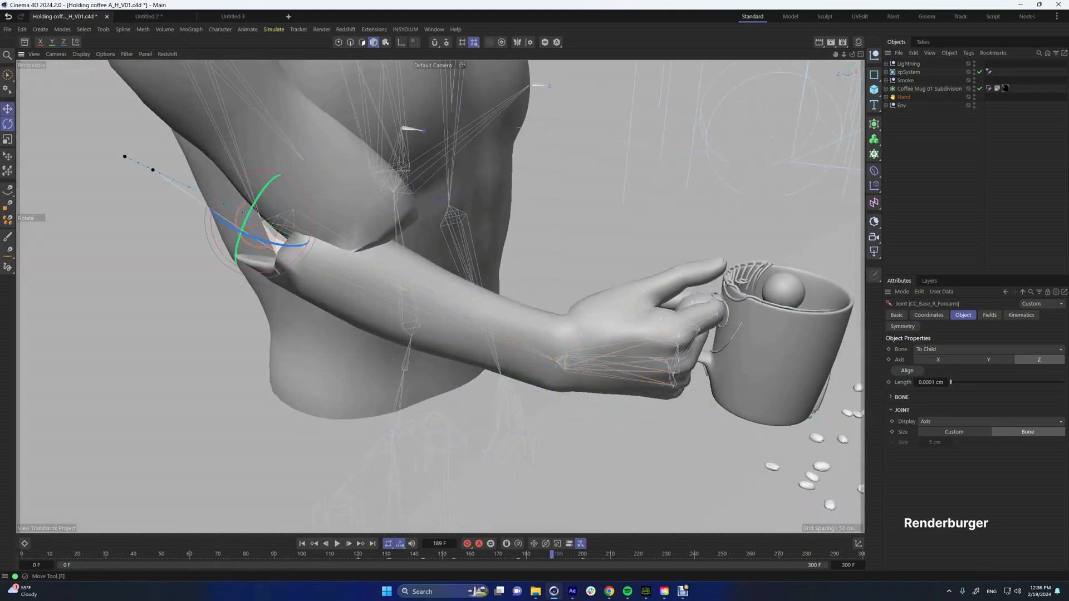
drag(336, 256, 283, 231)
alt+drag(579, 295, 390, 307)
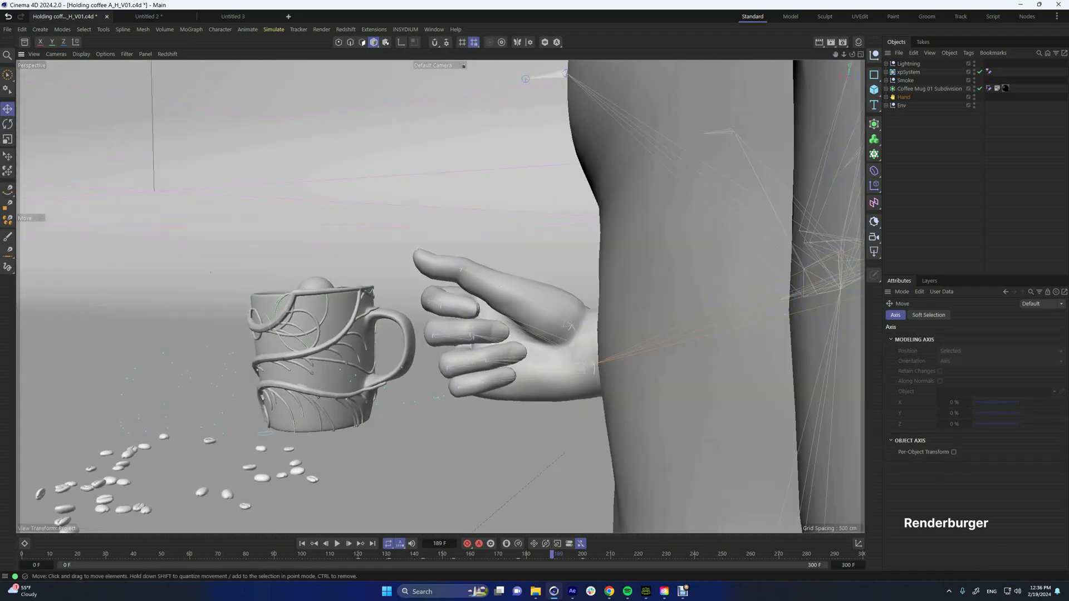
- Rotate a right middle finger joint so the finger extends toward the mug handle
scroll(400, 311, up, 5)
scroll(513, 326, down, 5)
alt+middle_drag(513, 326, 430, 303)
scroll(430, 302, up, 1)
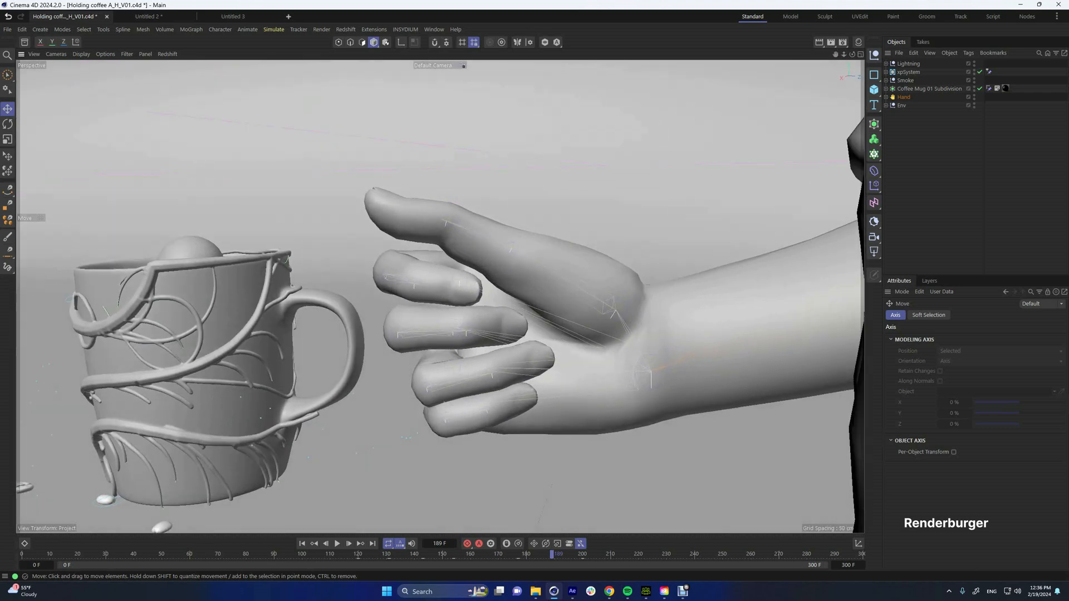
click(400, 335)
alt+drag(400, 335, 323, 344)
click(7, 124)
click(7, 124)
click(324, 346)
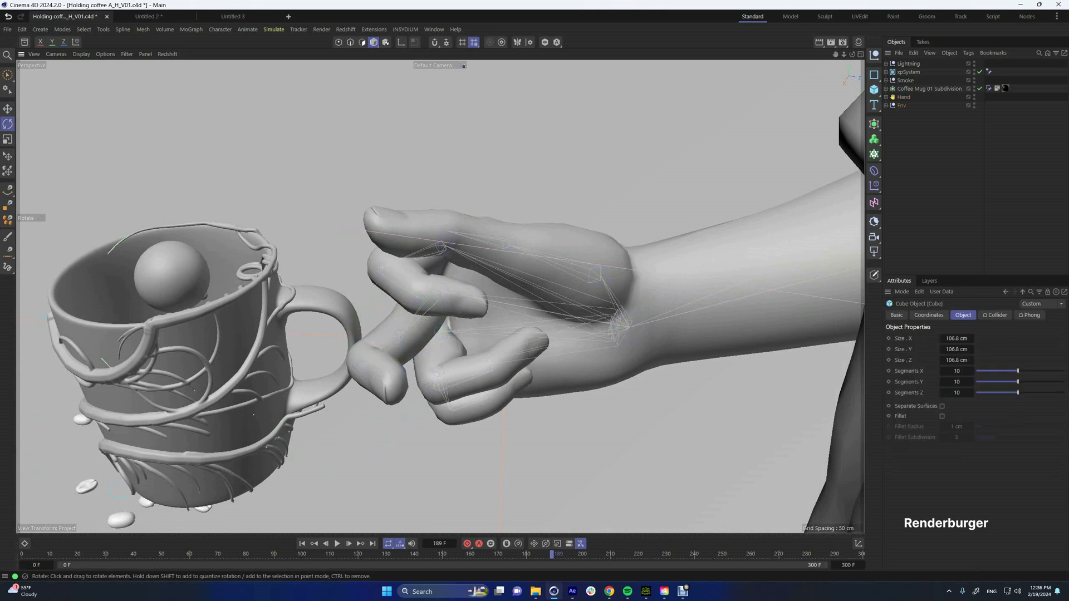
- Select the middle fingertip joint CC_Base_R_Mid3 and rotate it to straighten the fingertip
scroll(358, 373, up, 4)
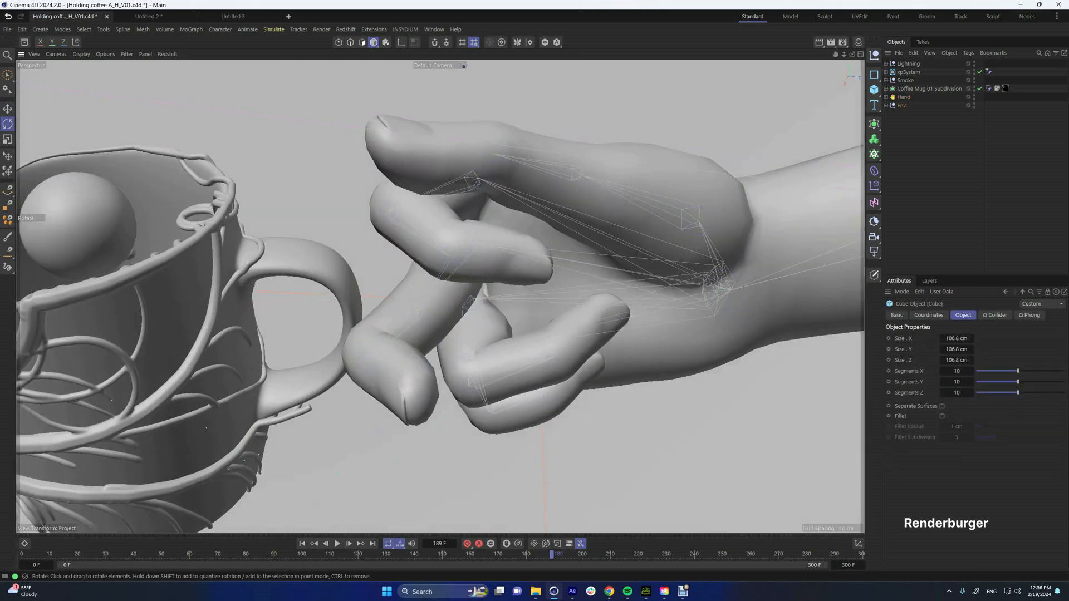
click(368, 362)
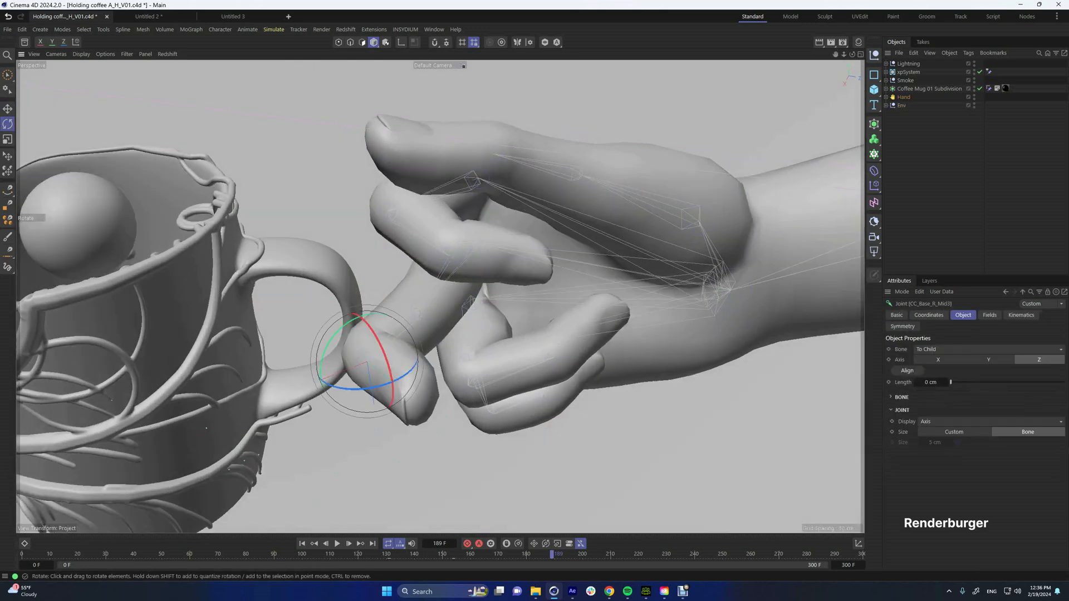
alt+drag(367, 362, 329, 376)
scroll(365, 367, up, 2)
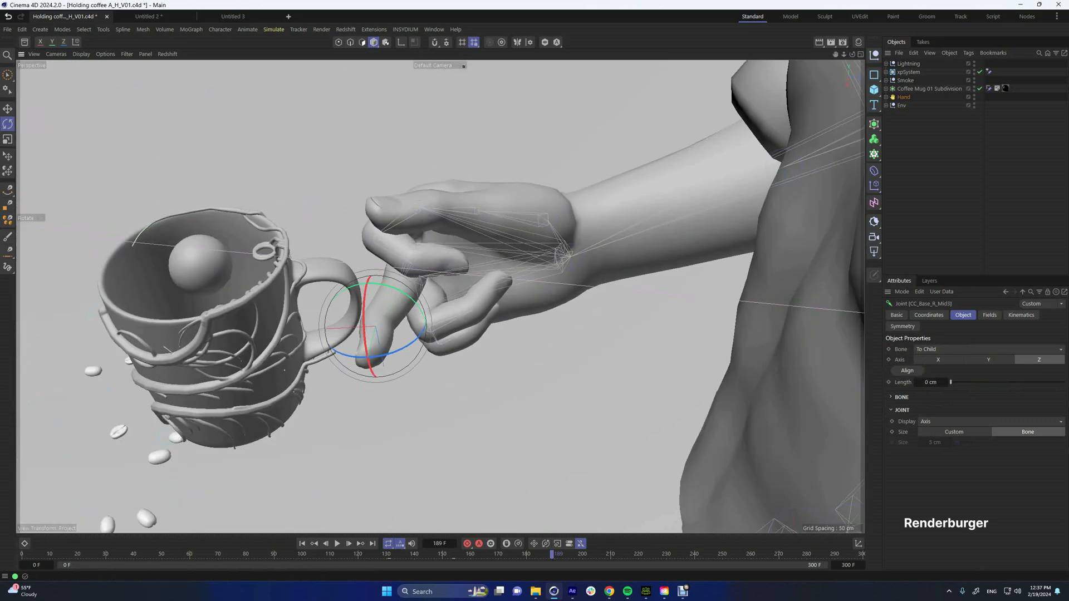
- Review the object types in the Selection Filter without changing any of them
click(84, 30)
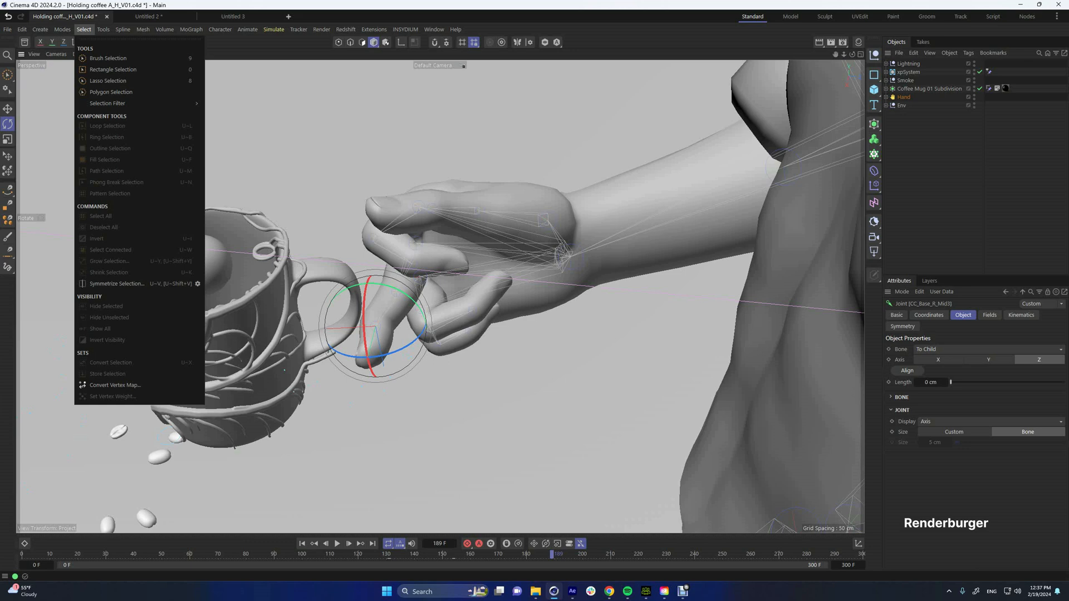
mouse_move(112, 103)
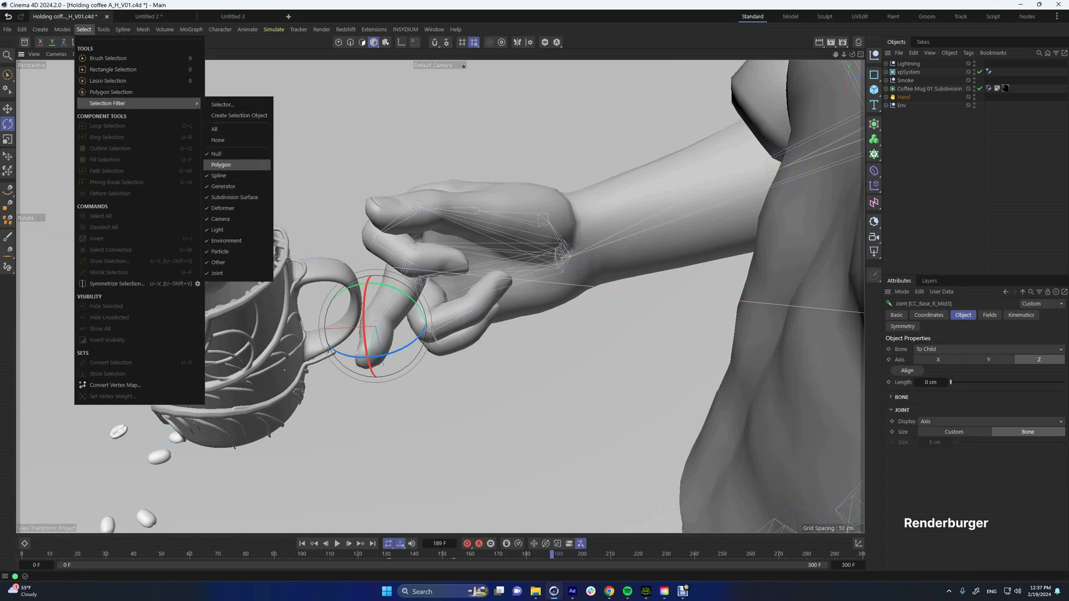
click(164, 30)
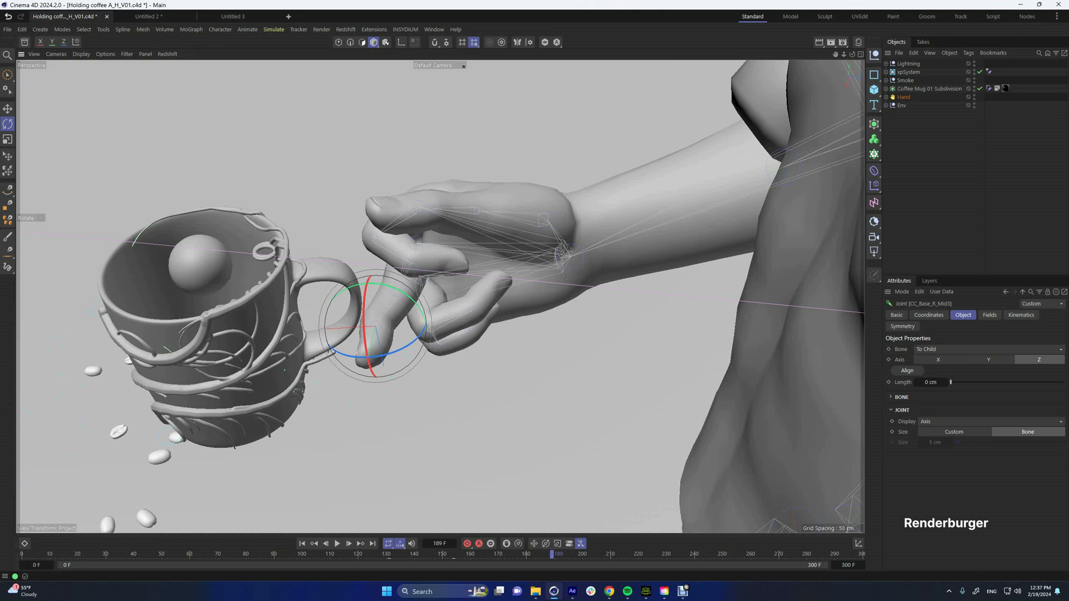
mouse_move(423, 311)
alt+mouse_down()
mouse_move(473, 300)
mouse_move(440, 323)
mouse_move(423, 312)
mouse_move(473, 290)
mouse_move(400, 320)
mouse_move(434, 389)
mouse_move(409, 315)
mouse_move(426, 292)
mouse_move(423, 300)
alt+mouse_up()
scroll(415, 307, up, 3)
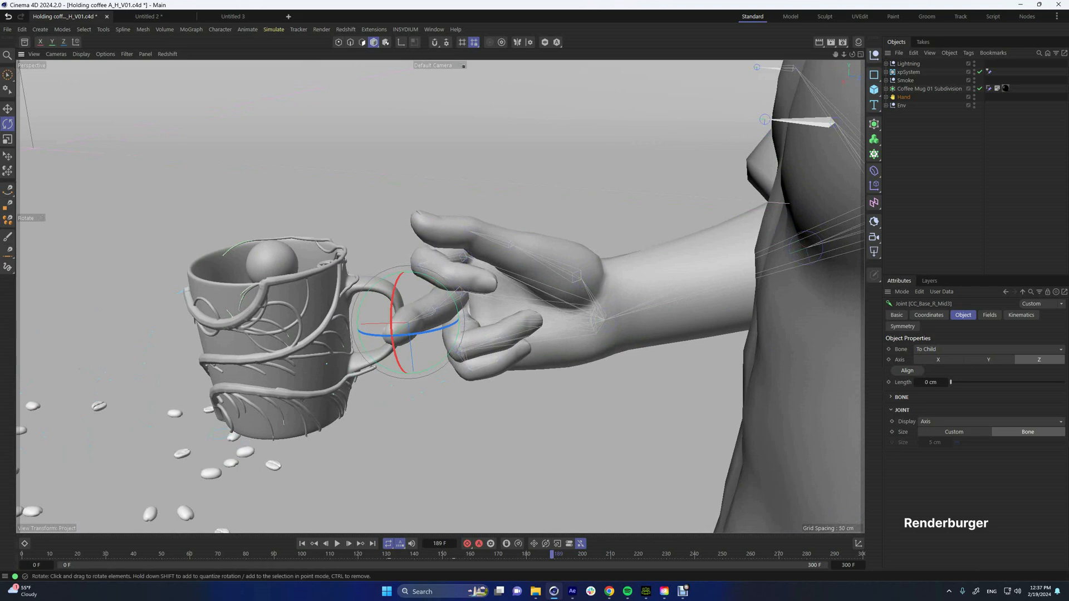
- Go to frame 186 to restore the animated hand pose, and examine the hand and mug from several angles
drag(551, 555, 543, 554)
scroll(312, 328, down, 3)
alt+drag(311, 329, 414, 348)
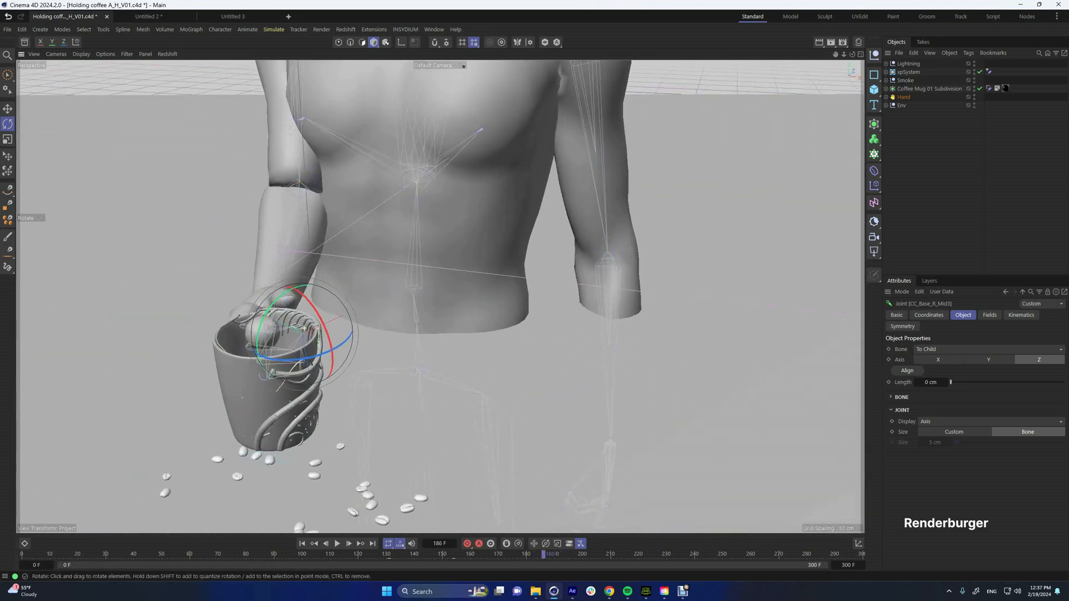
mouse_move(304, 328)
alt+mouse_down()
mouse_move(621, 332)
mouse_move(321, 335)
alt+mouse_up()
alt+drag(401, 311, 367, 302)
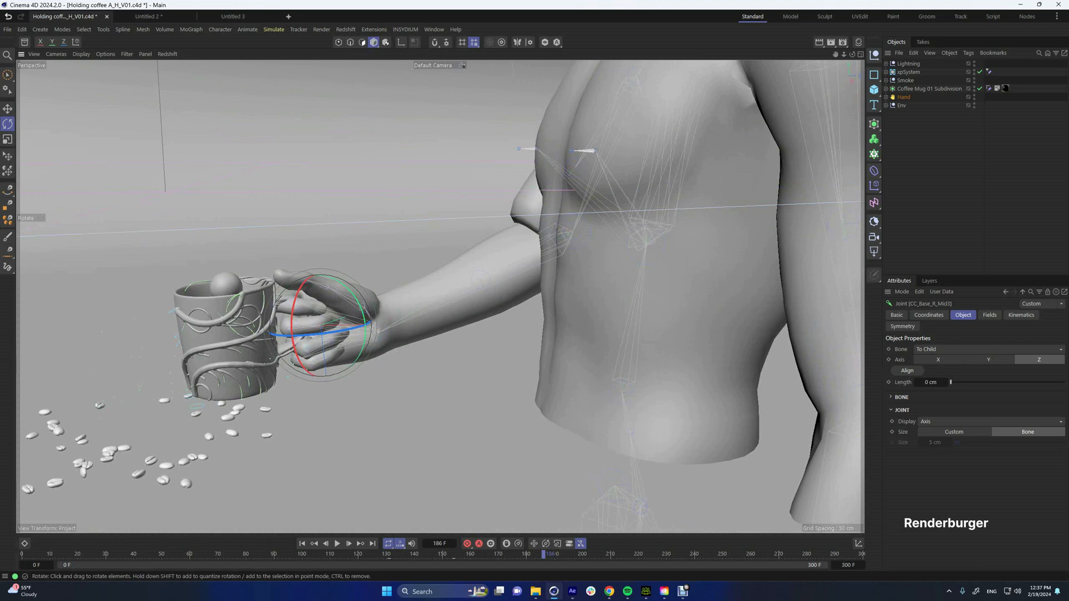
- Select the Coffee Mug 01 Subdivision object and examine it together with the gripping hand
click(243, 312)
key(e)
alt+right_drag(243, 300, 254, 299)
alt+middle_drag(243, 299, 269, 276)
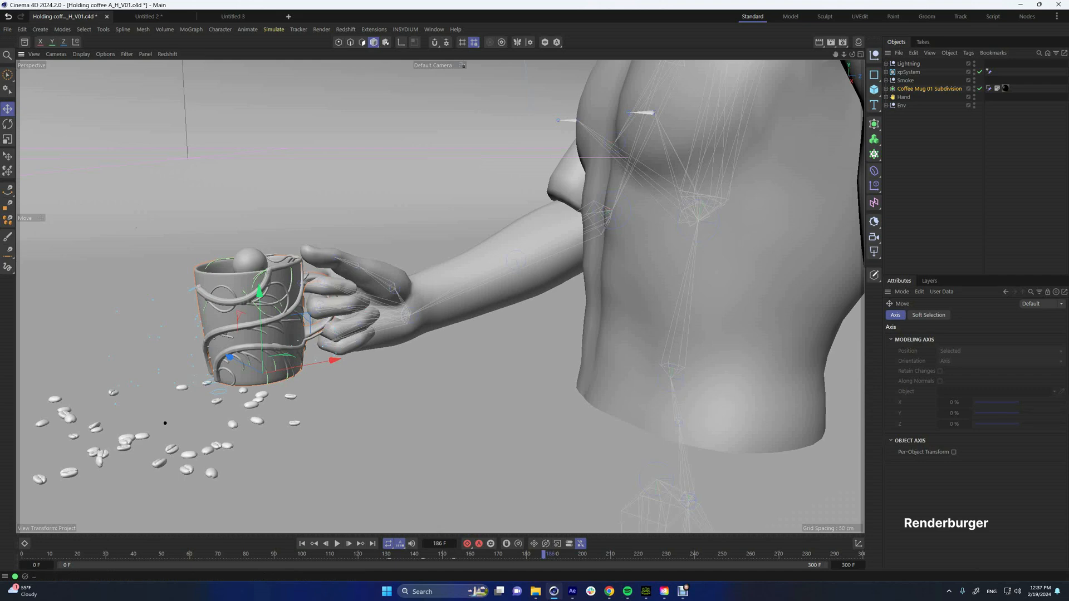
alt+right_drag(242, 306, 276, 305)
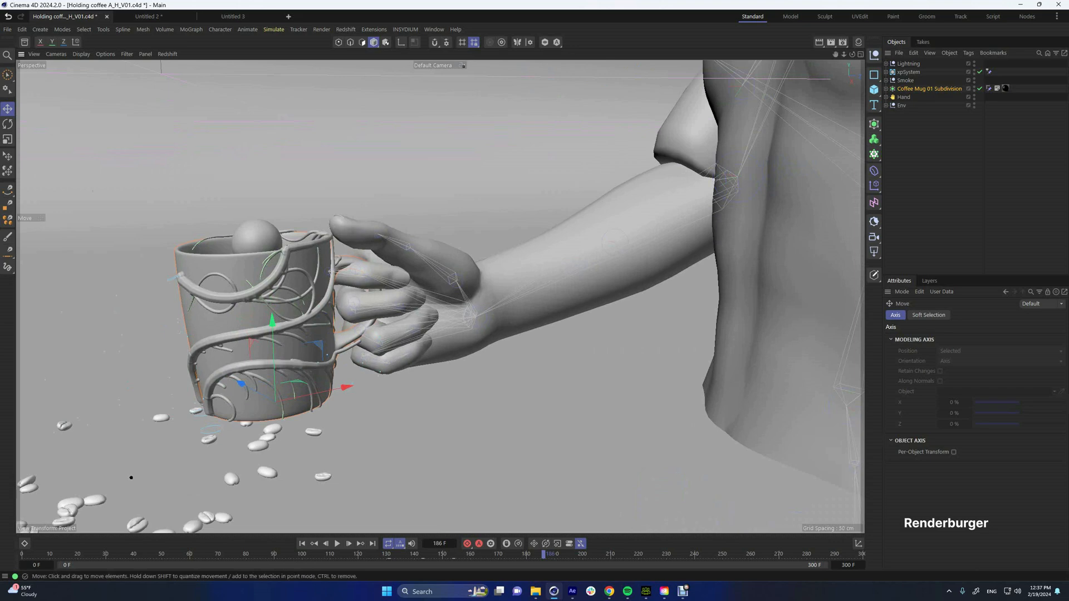
alt+right_drag(131, 478, 100, 511)
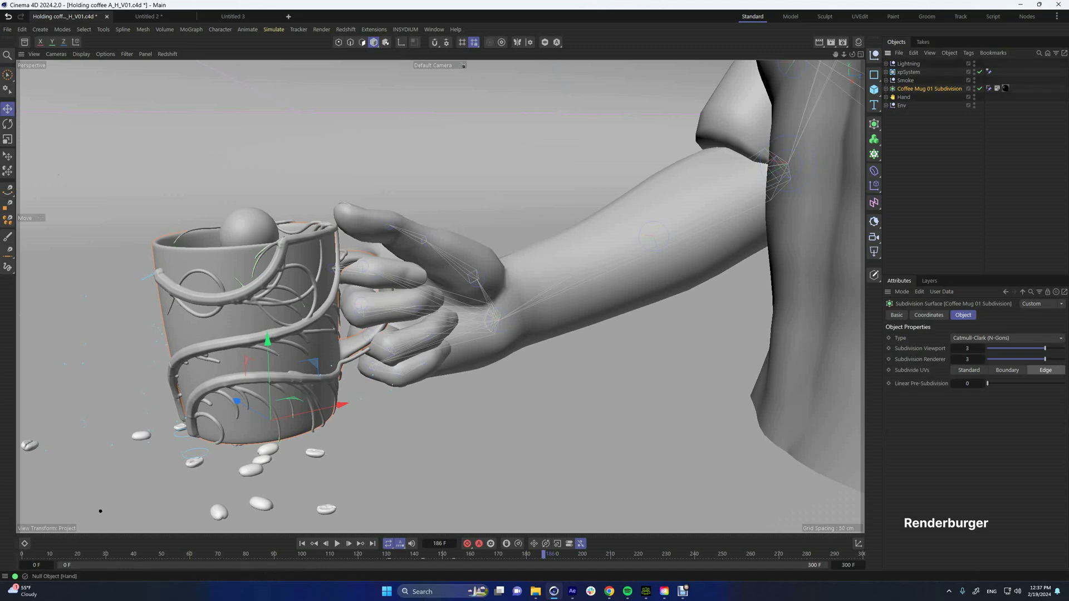
- Add a torus primitive and move it to the mug, using snapping for the placement
click(874, 89)
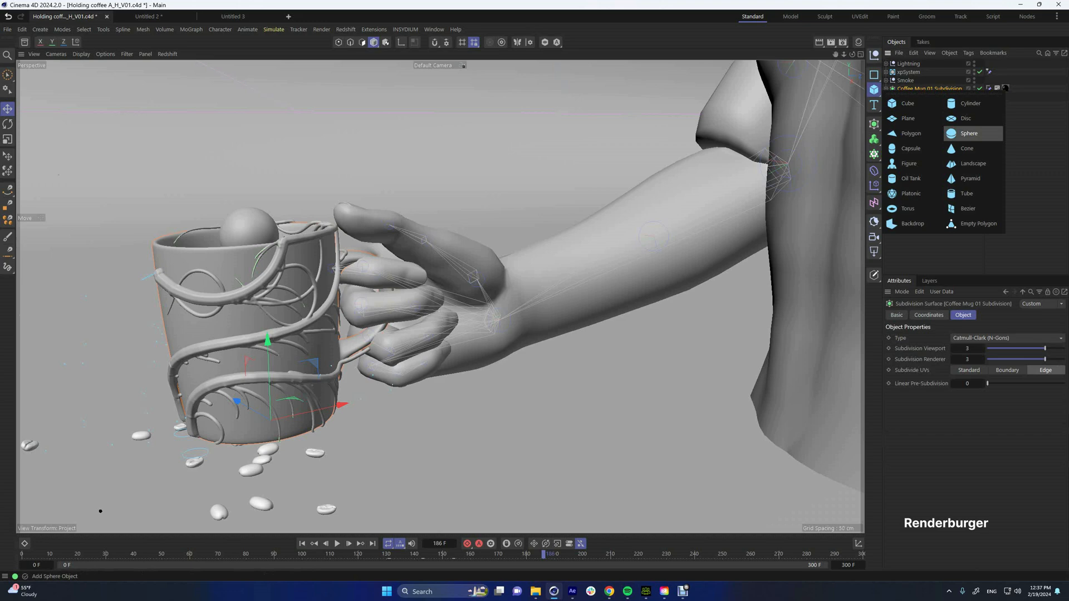
click(908, 208)
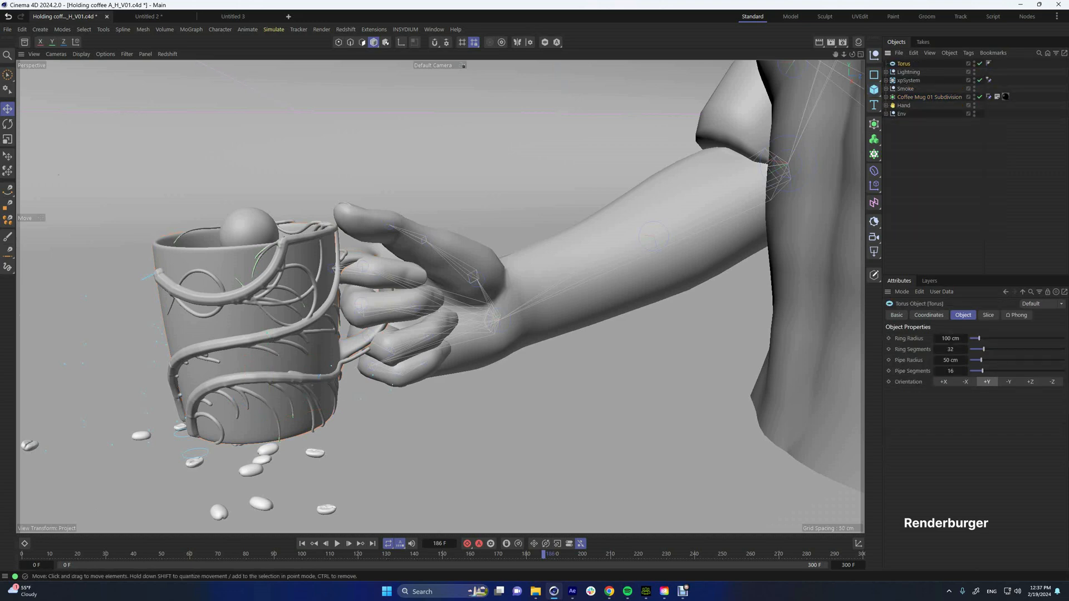
alt+right_drag(315, 309, 161, 309)
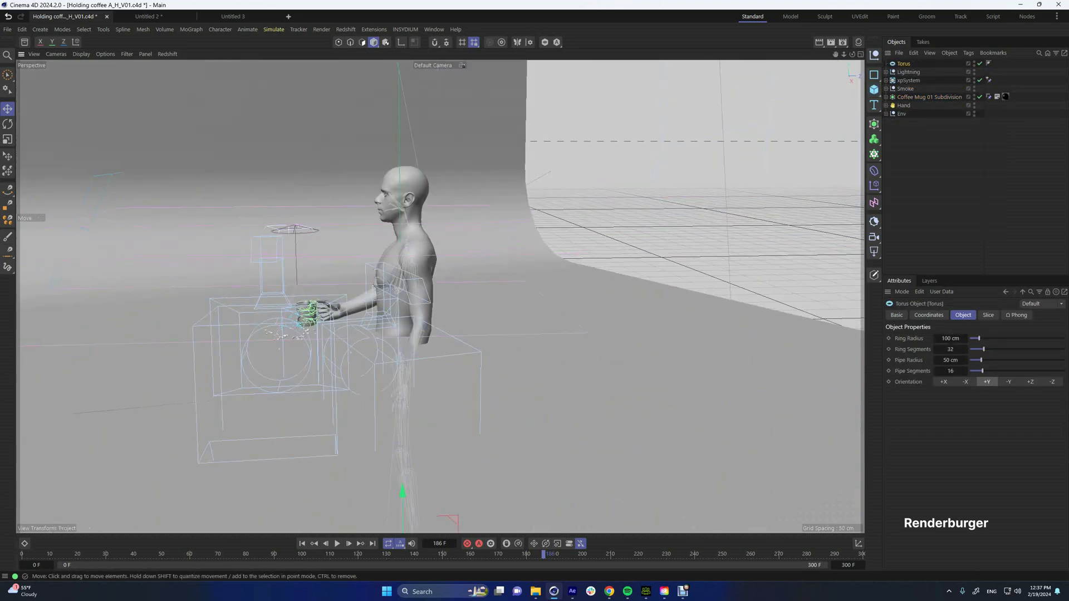
click(435, 43)
drag(316, 313, 305, 310)
click(435, 43)
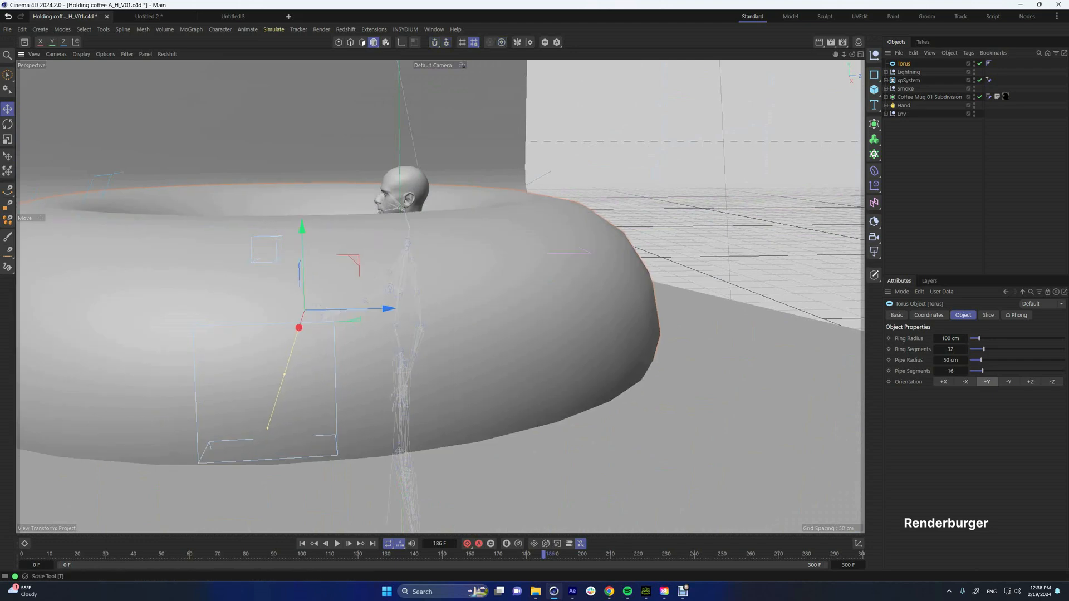
- Scale the torus down until it is only slightly wider than the mug
key(t)
drag(534, 234, 356, 234)
drag(478, 314, 357, 316)
scroll(280, 304, up, 8)
scroll(280, 304, up, 3)
alt+drag(280, 304, 479, 389)
alt+middle_drag(308, 295, 414, 347)
- Move the torus down around the mug body so it overlaps the gripping fingers
key(e)
drag(411, 317, 217, 273)
scroll(362, 309, up, 2)
scroll(357, 339, down, 2)
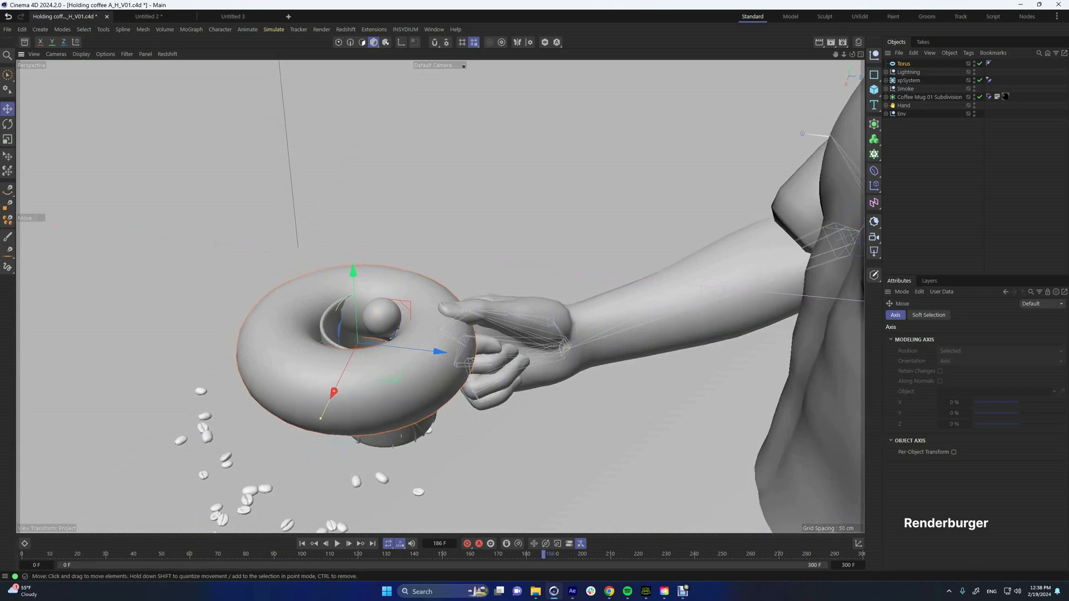
alt+drag(357, 340, 365, 284)
alt+middle_drag(364, 284, 319, 176)
scroll(349, 246, up, 2)
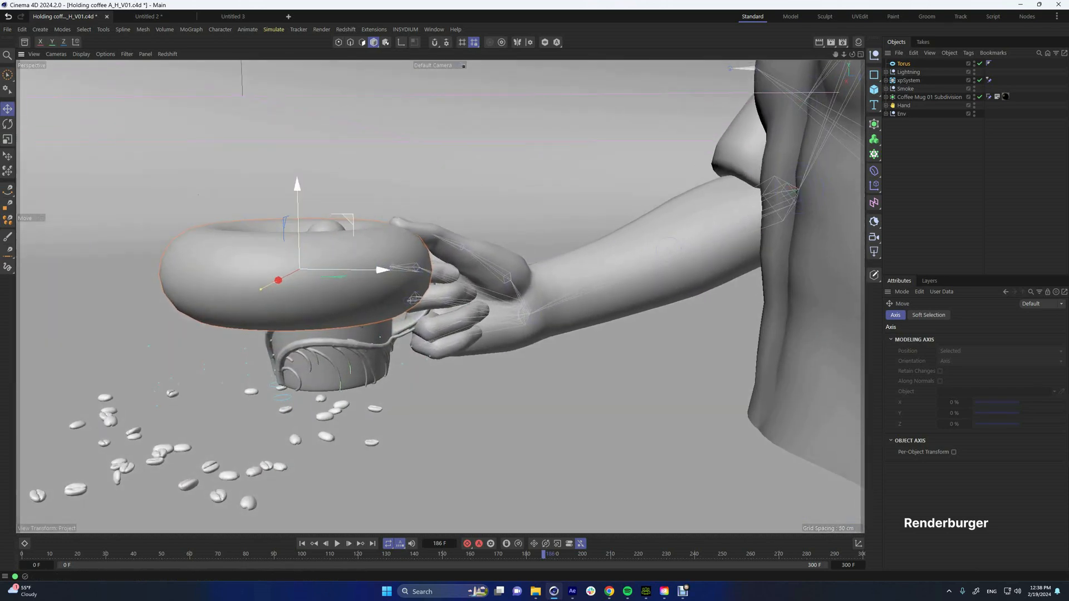
drag(298, 187, 359, 223)
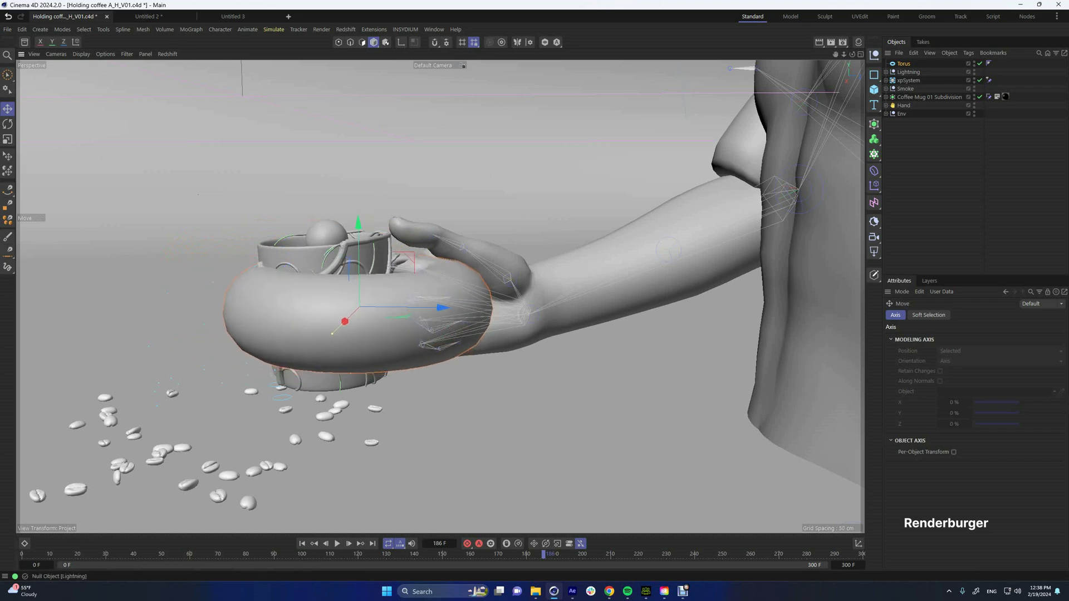
- Add a Constraint rigging tag to the torus, enable its Transform constraint and open the constraint's settings
right_click(904, 64)
mouse_move(935, 203)
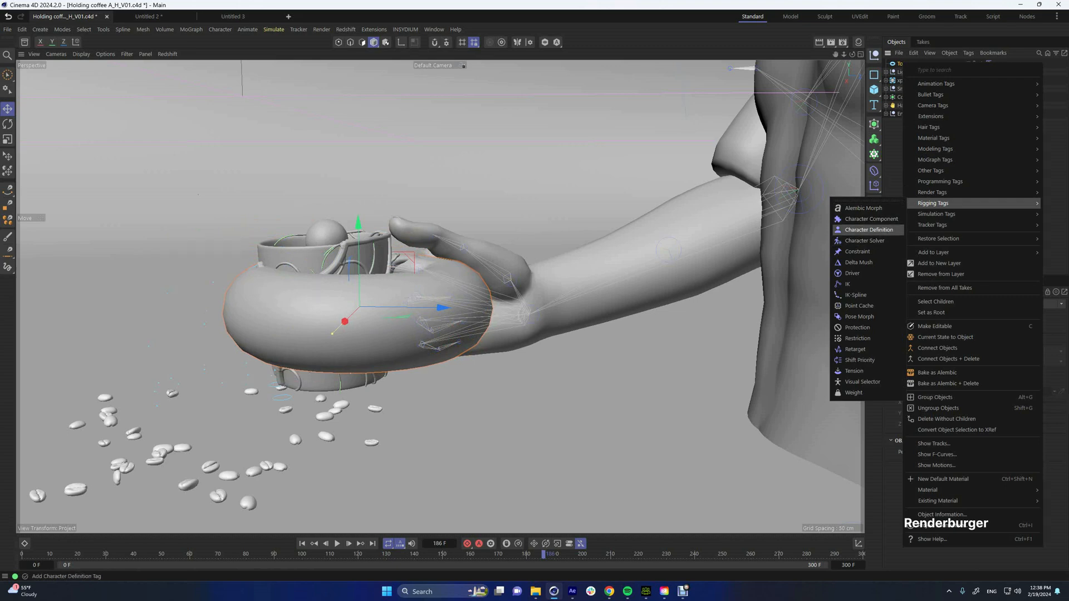
click(857, 252)
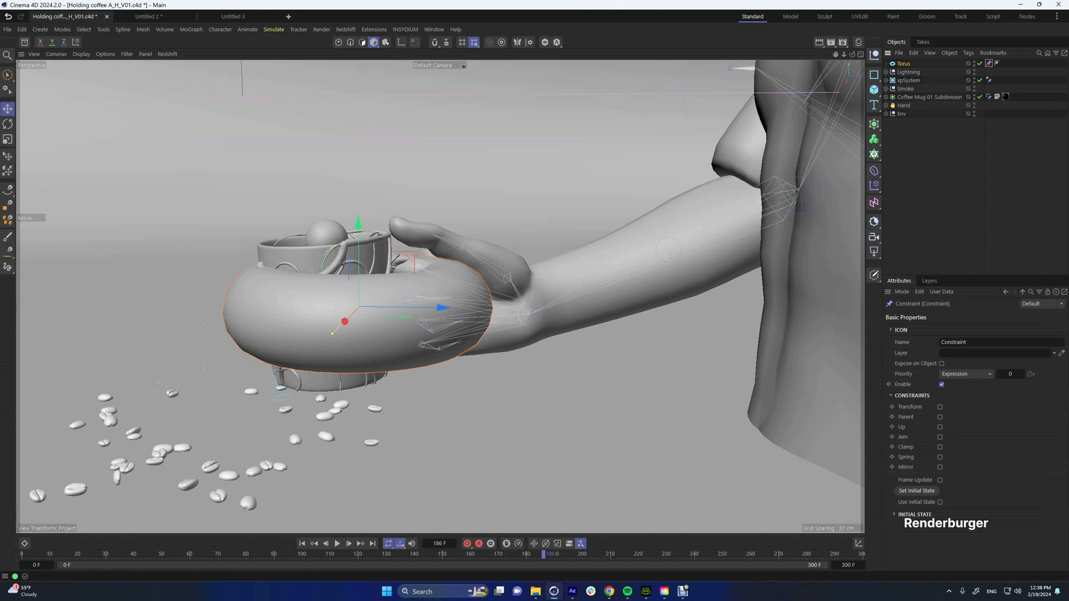
click(940, 407)
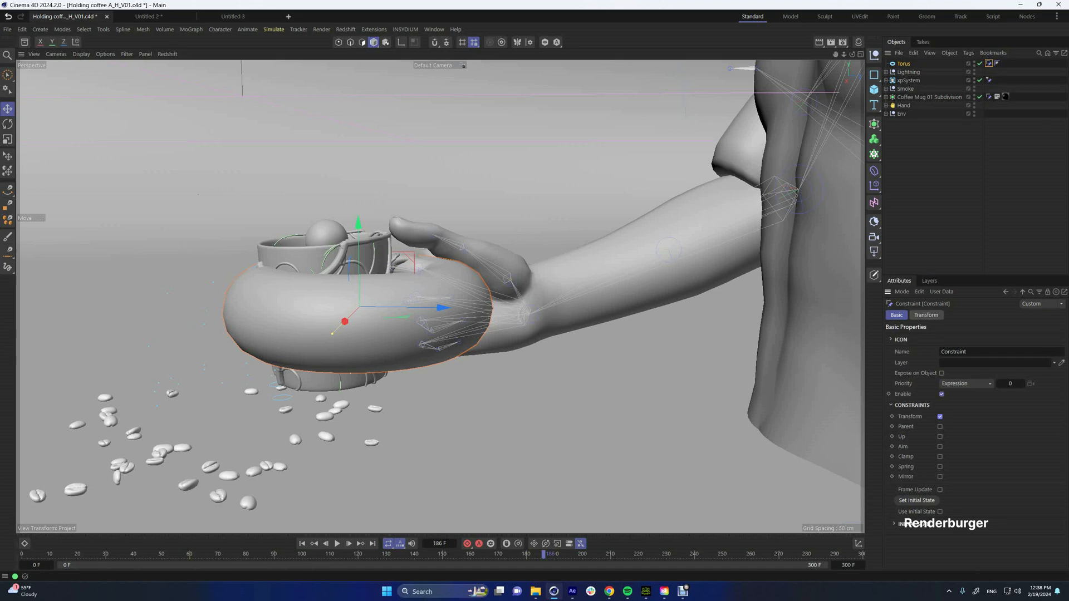
click(926, 315)
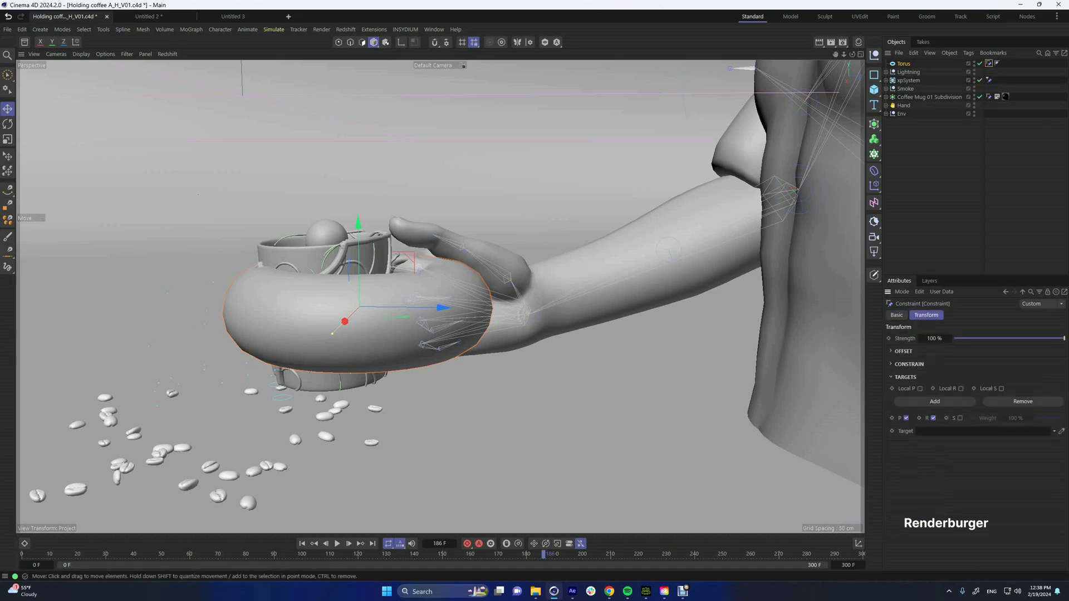
- Expand the Hand group, select the CC_Base_R_Forearm joint and reveal it with its child joints in the object hierarchy
alt+middle_drag(529, 311, 390, 306)
mouse_move(389, 306)
alt+mouse_down()
mouse_move(373, 290)
mouse_move(390, 314)
alt+mouse_up()
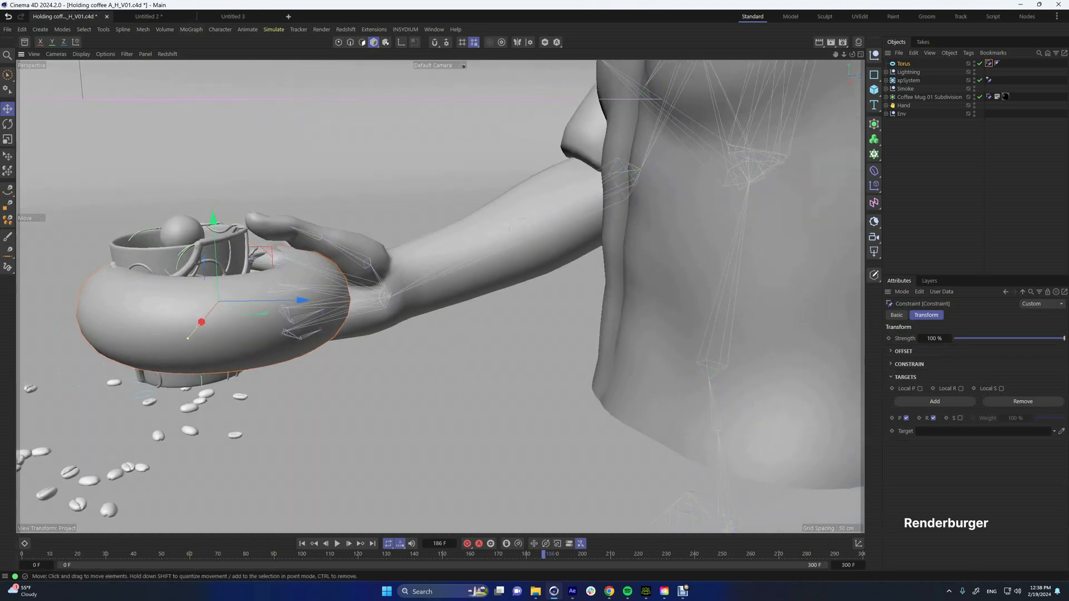
alt+right_drag(175, 291, 228, 326)
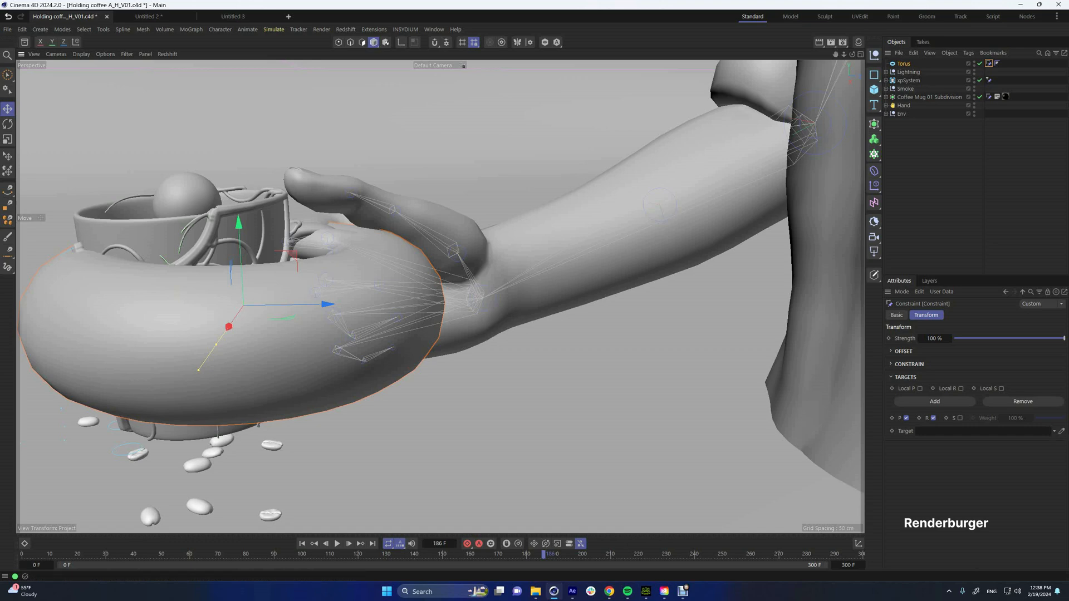
click(885, 105)
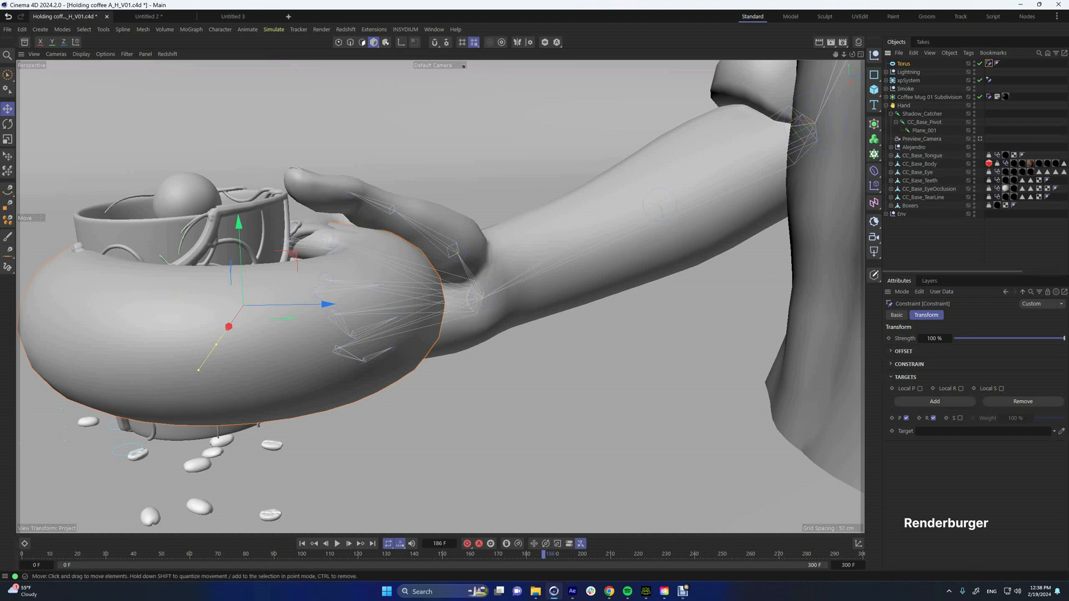
click(490, 293)
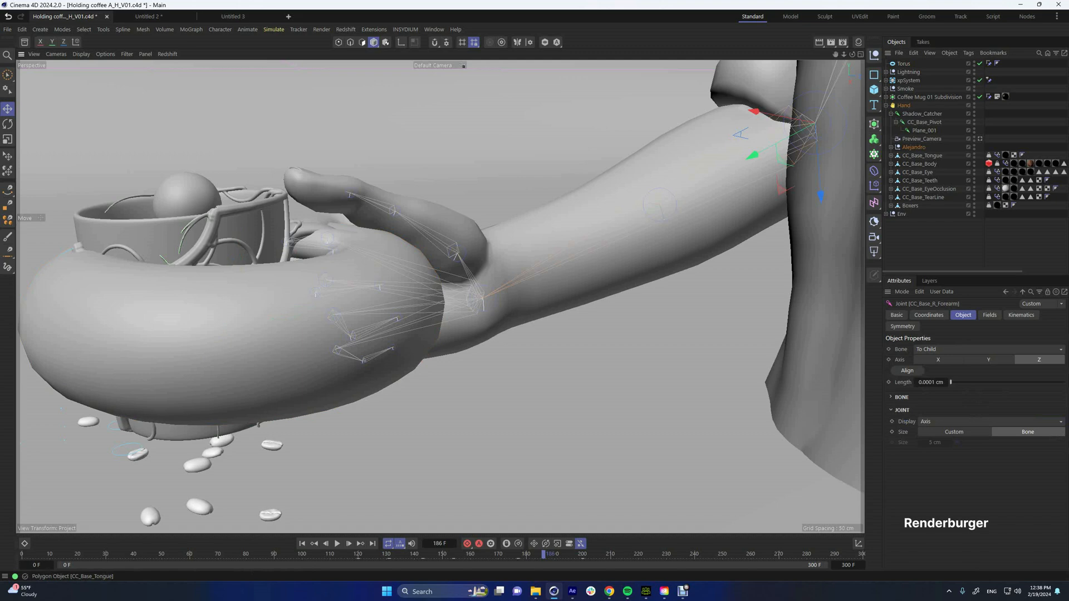
key(s)
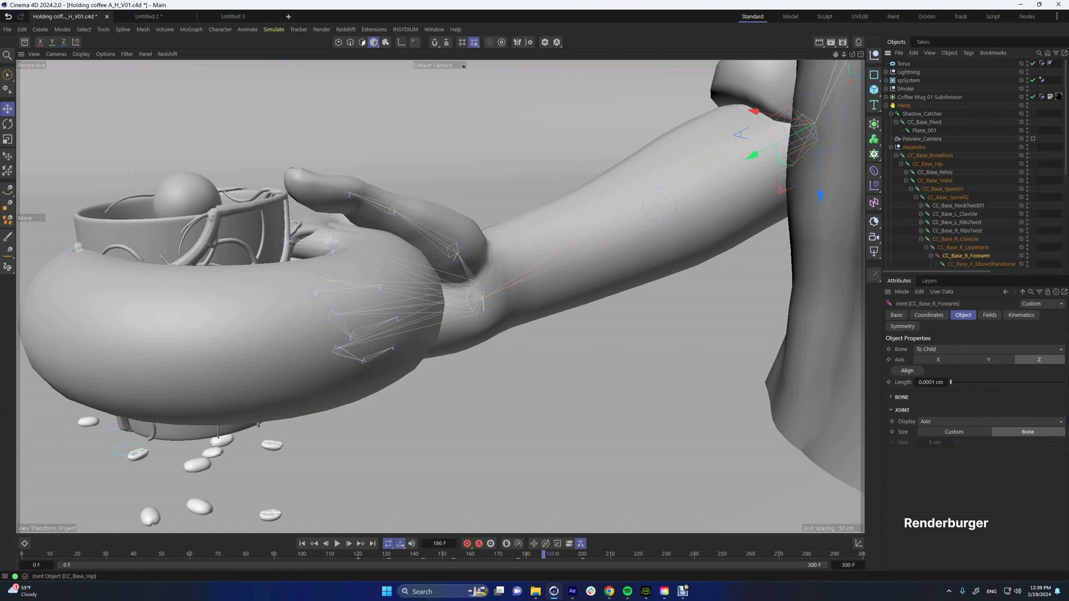
scroll(966, 221, down, 2)
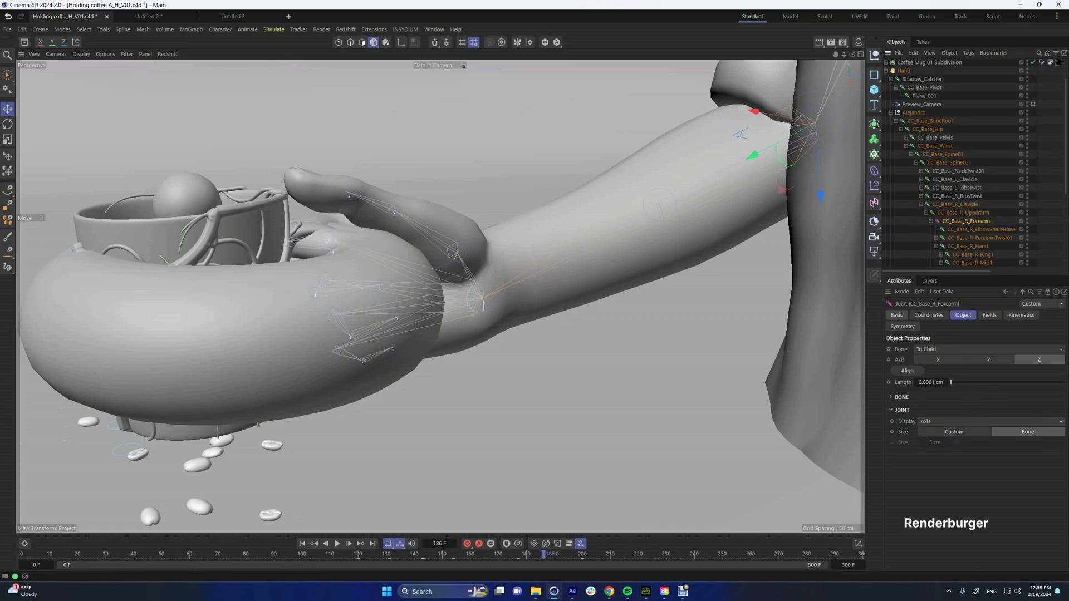
- Open the forearm joint's icon color settings and assign CC_Base_R_Forearm as the target of the torus's Transform constraint
click(896, 315)
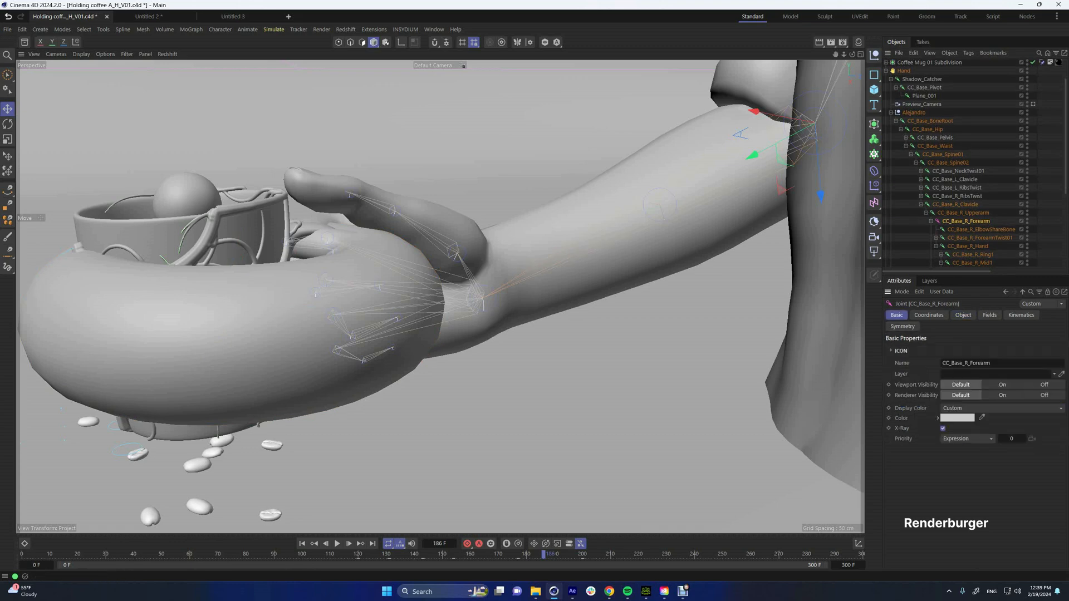
click(891, 351)
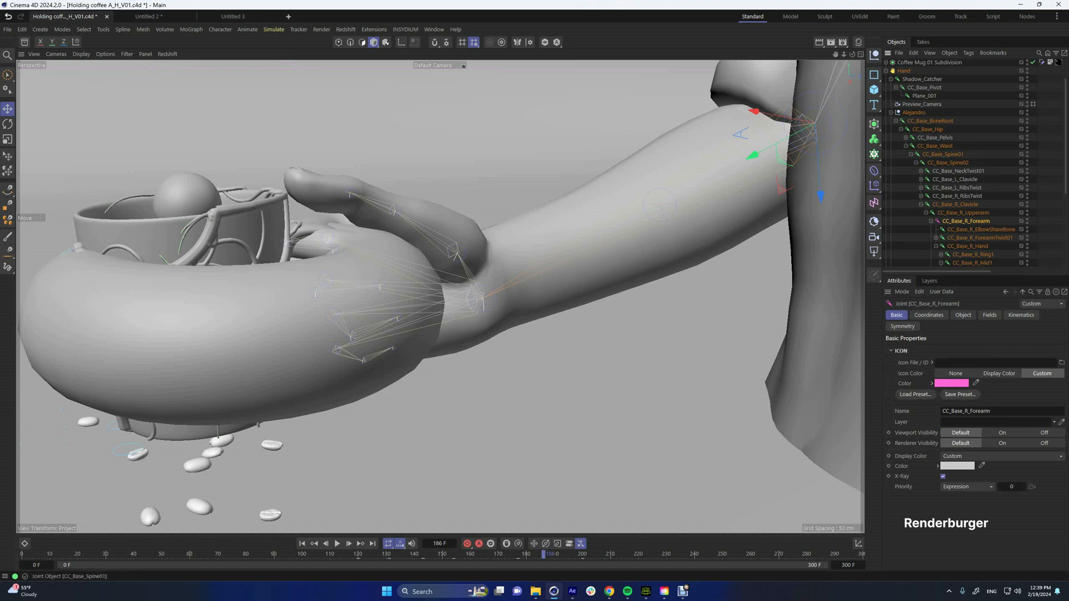
scroll(946, 112, up, 3)
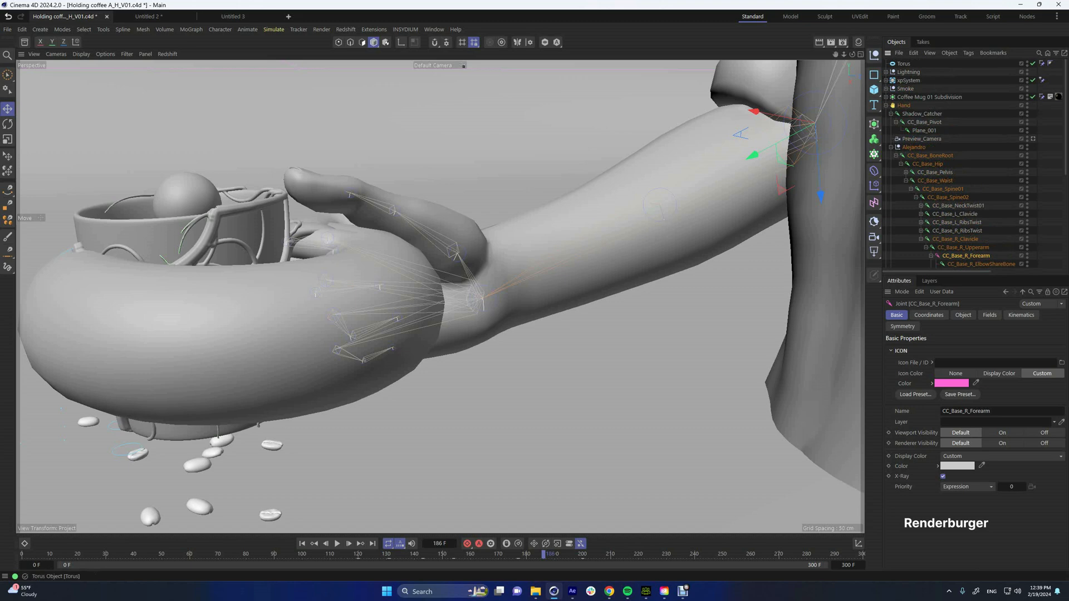
click(1041, 63)
scroll(947, 161, down, 3)
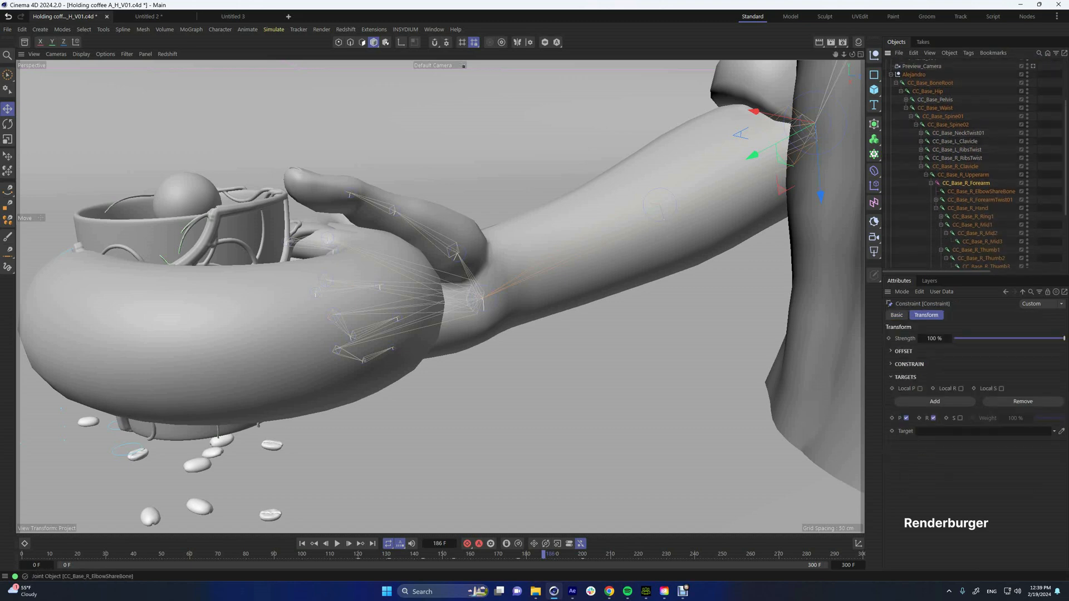
drag(966, 183, 975, 432)
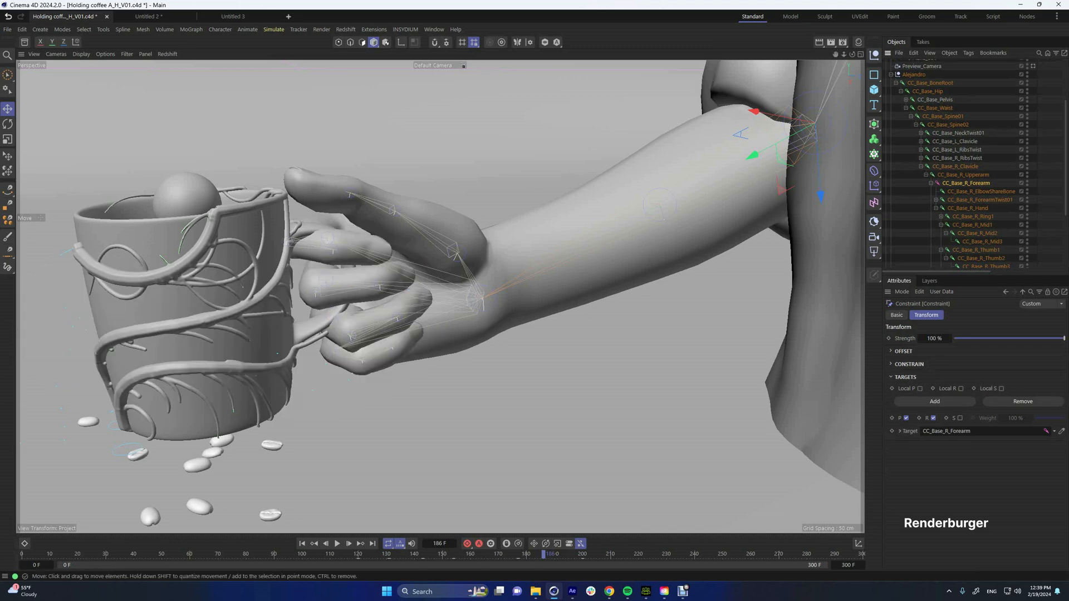
- Enable Maintain Original in the offset settings of the torus's Transform constraint
scroll(245, 295, down, 8)
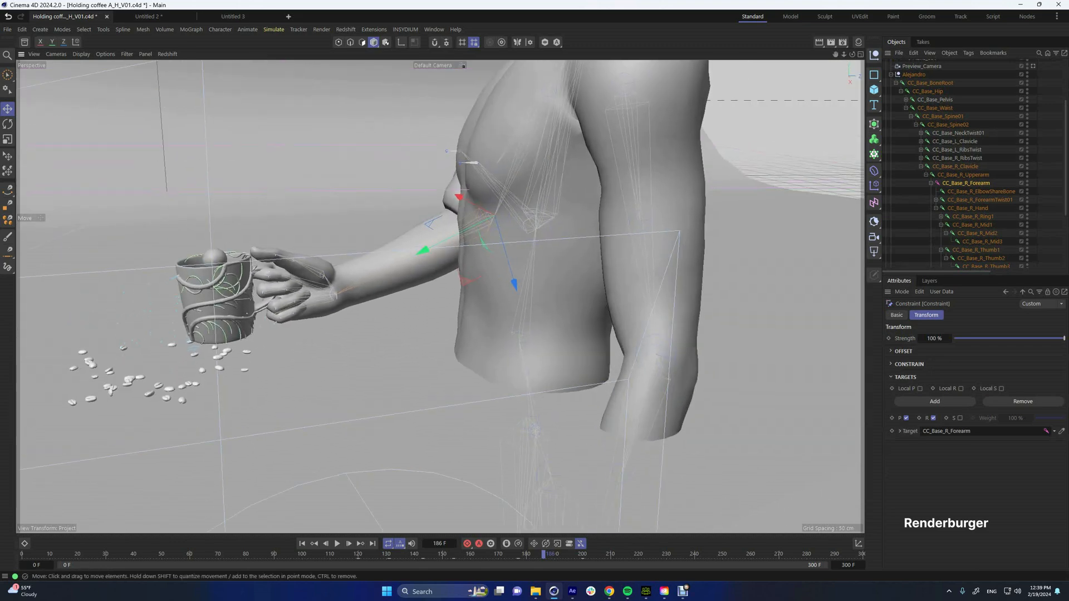
alt+drag(245, 295, 451, 334)
alt+right_drag(245, 295, 295, 295)
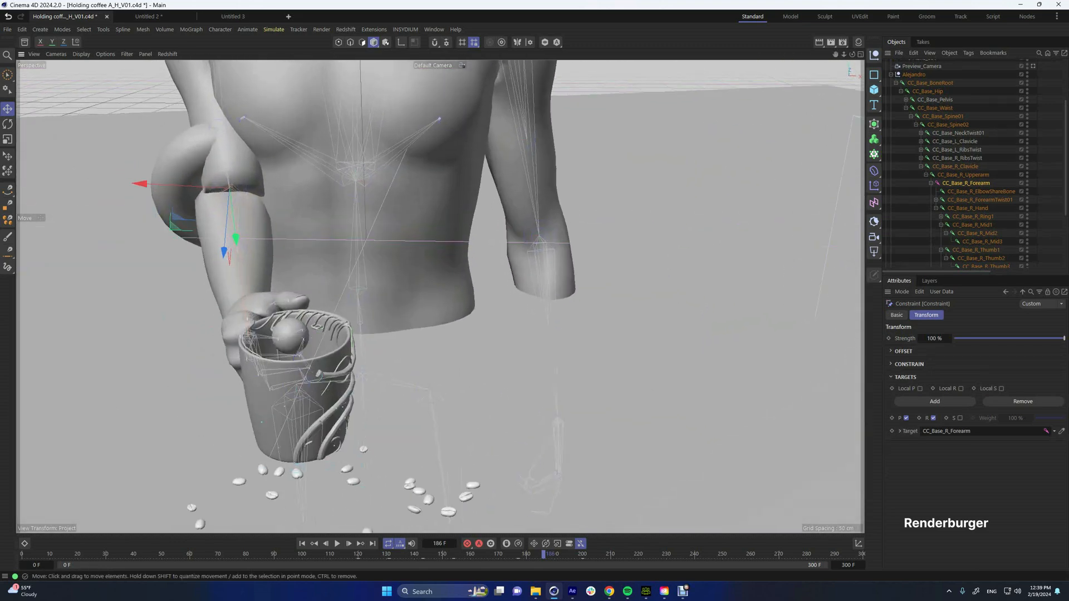
alt+drag(234, 234, 401, 272)
alt+drag(223, 233, 265, 204)
alt+drag(334, 223, 194, 265)
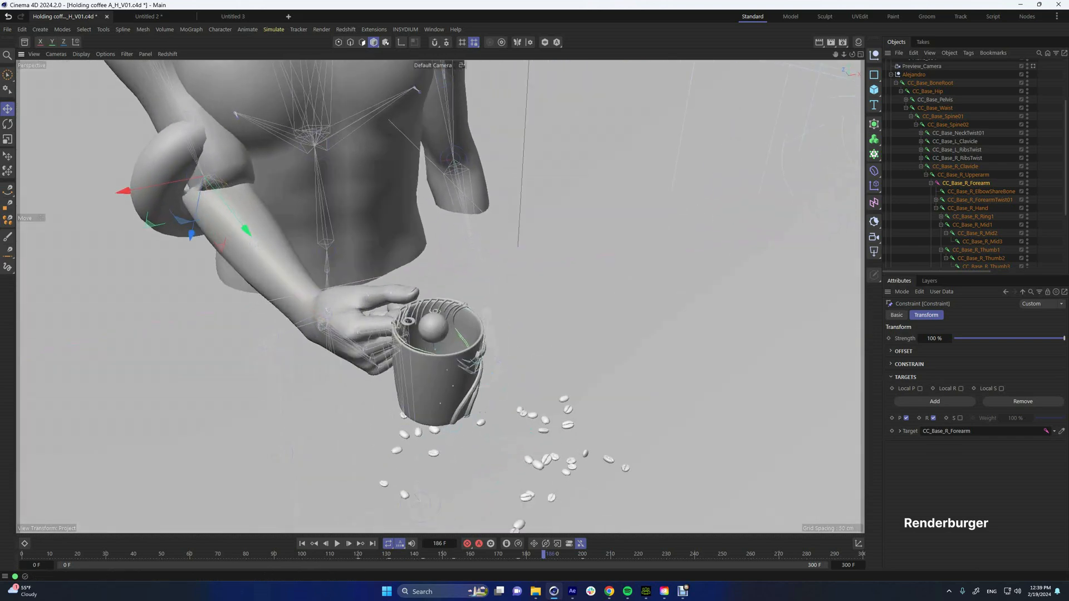
click(891, 351)
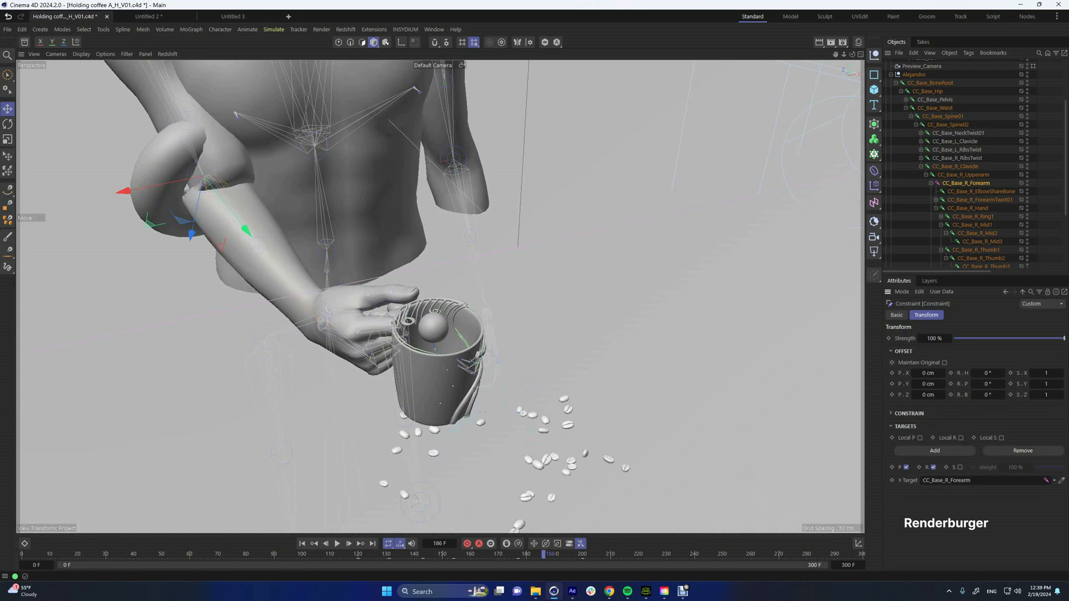
click(945, 363)
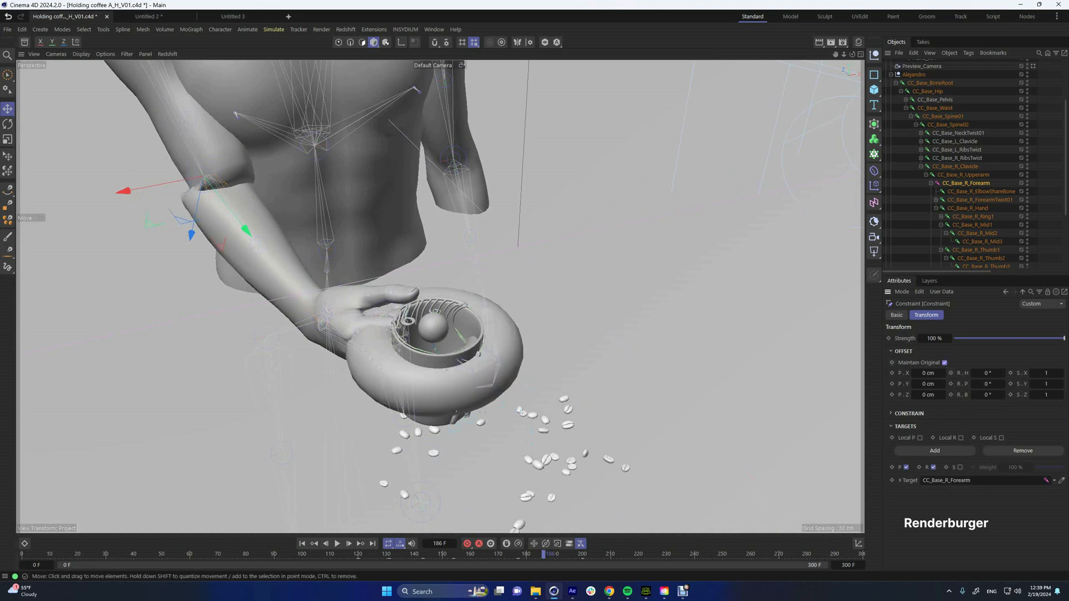
- View the arm from the side and scrub the timeline to frame 172 to check how the torus follows the forearm
alt+drag(557, 312, 339, 259)
alt+middle_drag(479, 323, 334, 303)
alt+drag(334, 303, 323, 267)
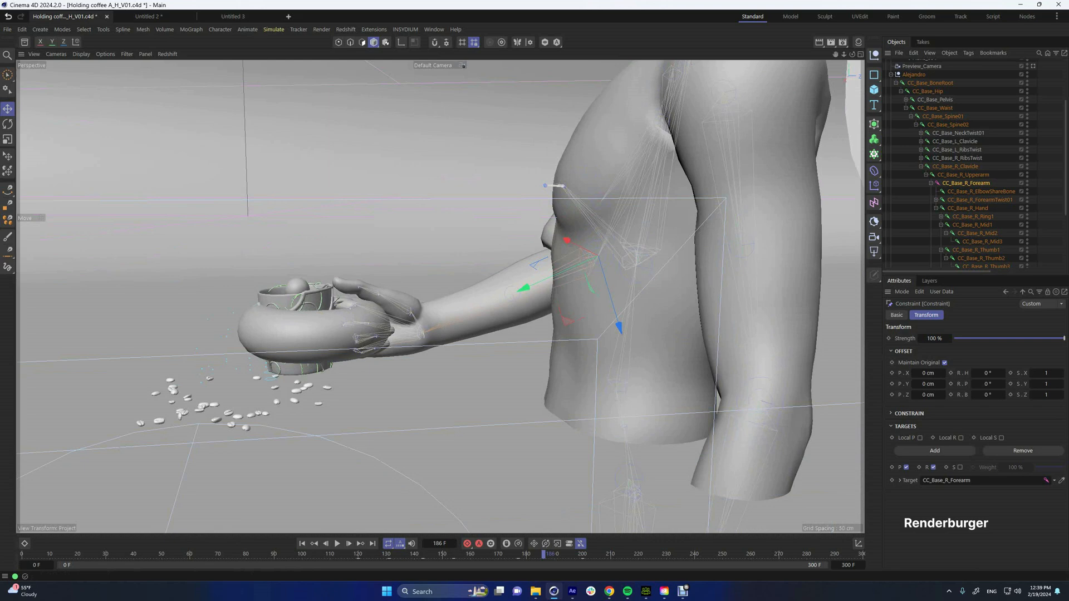
drag(544, 555, 503, 555)
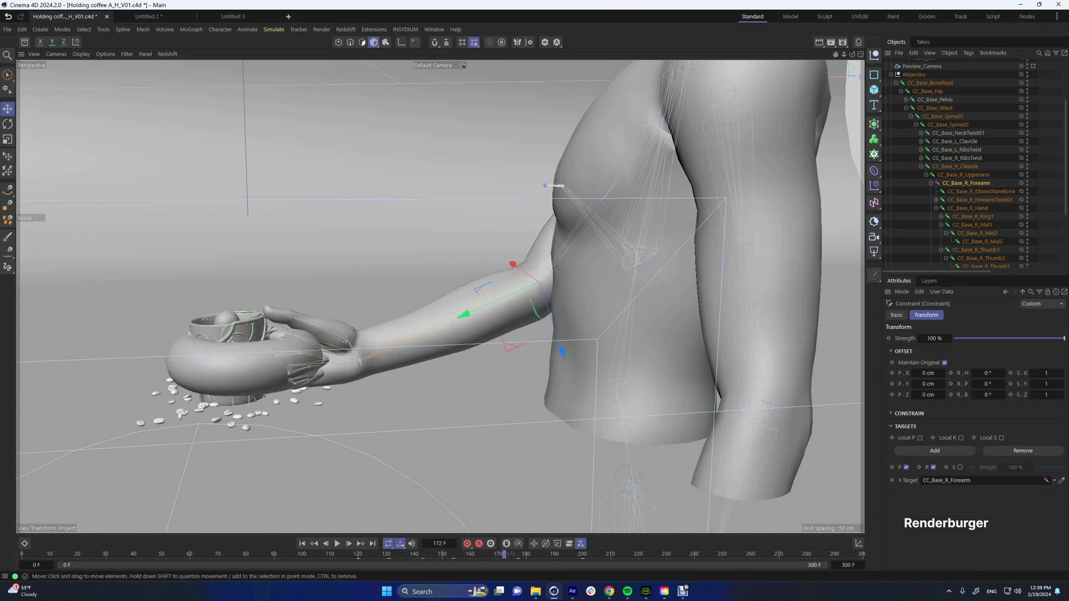
- Delete the torus around the mug and scrub the animation to frame 207 to review the mug and coffee beans
click(251, 372)
key(Delete)
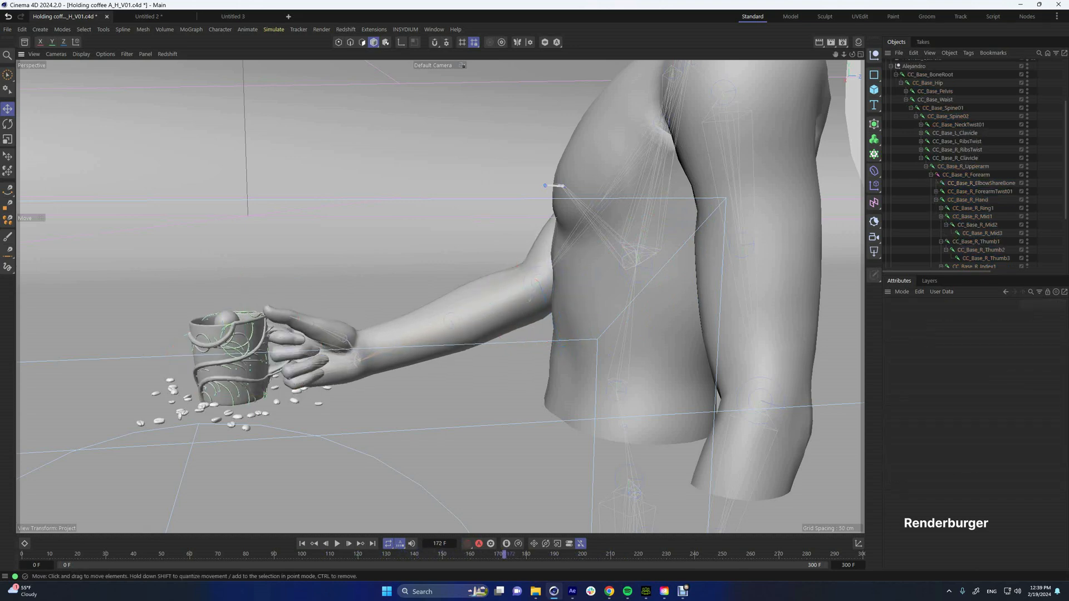
scroll(231, 355, up, 6)
alt+middle_drag(231, 355, 292, 302)
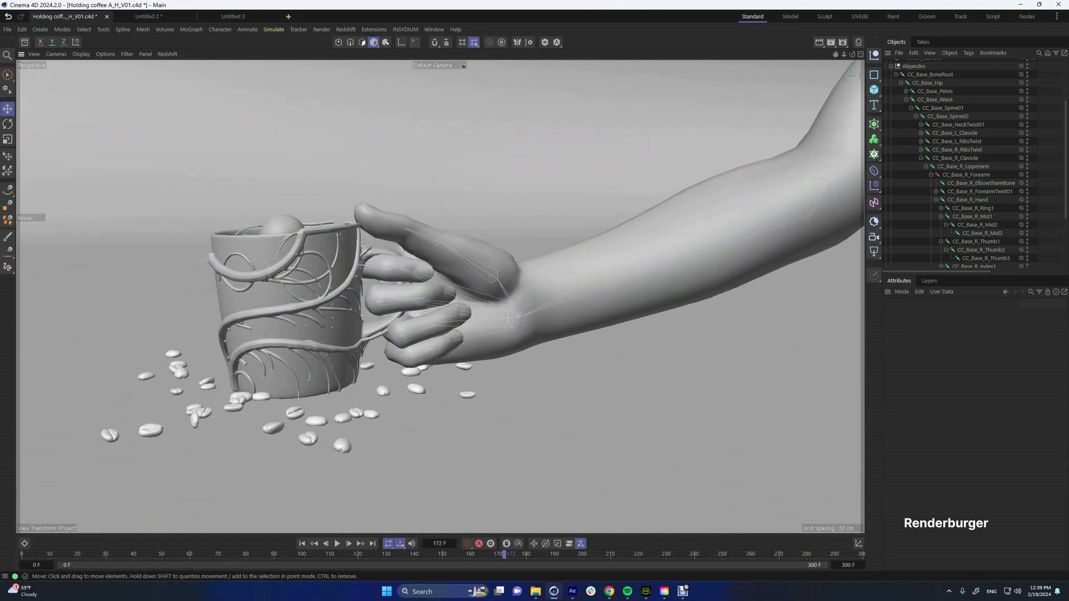
alt+drag(292, 302, 346, 352)
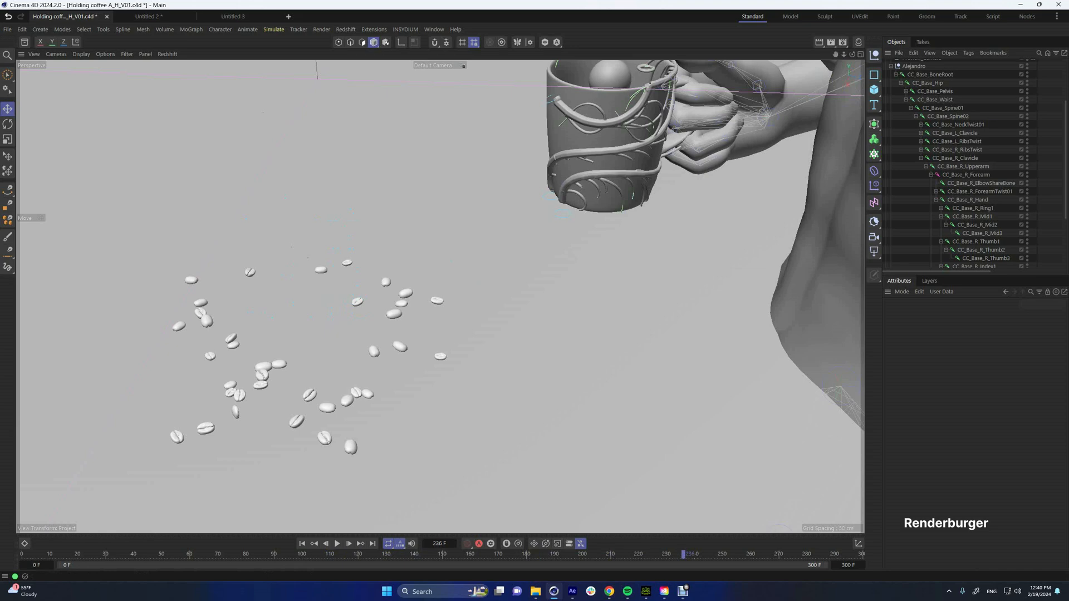
drag(684, 555, 602, 554)
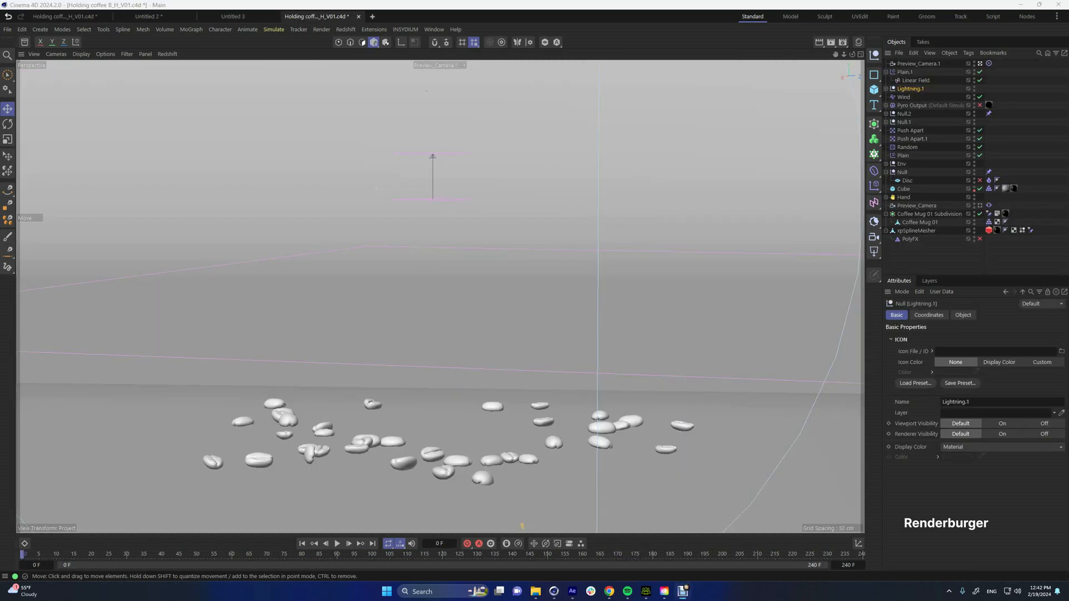
- Play the animation in the Holding coffee B scene and scrub to frame 47 to review the hand gripping the mug
right_click(401, 370)
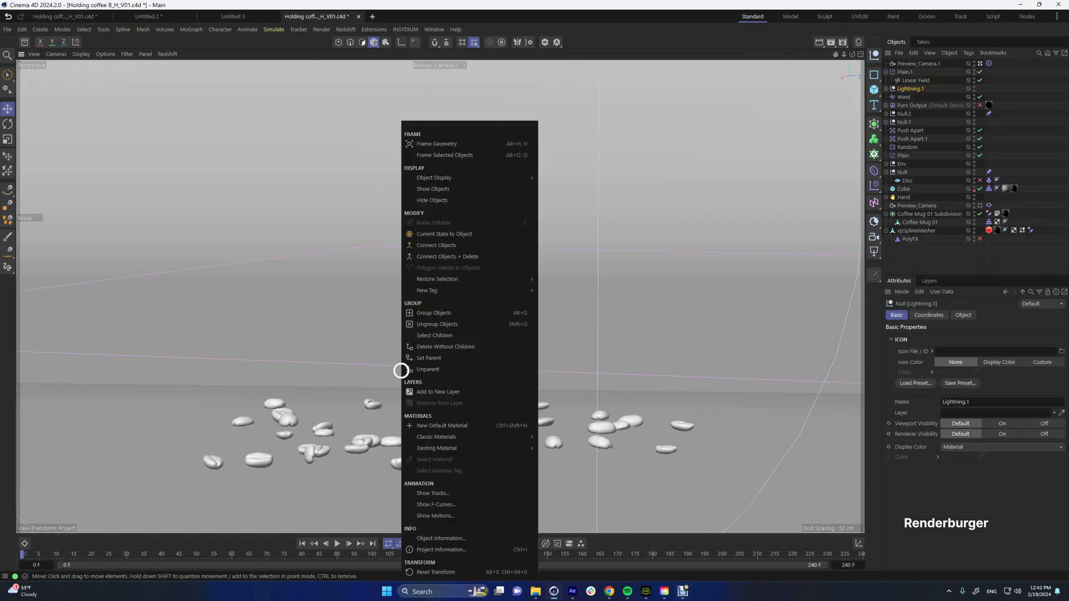
click(387, 369)
alt+right_drag(396, 369, 365, 365)
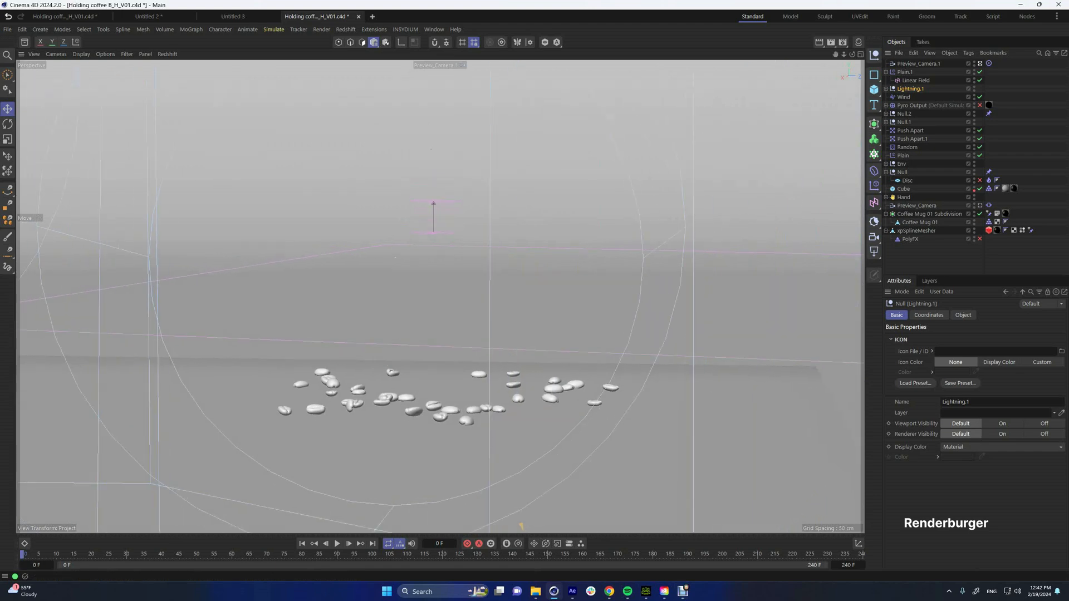
key(F8)
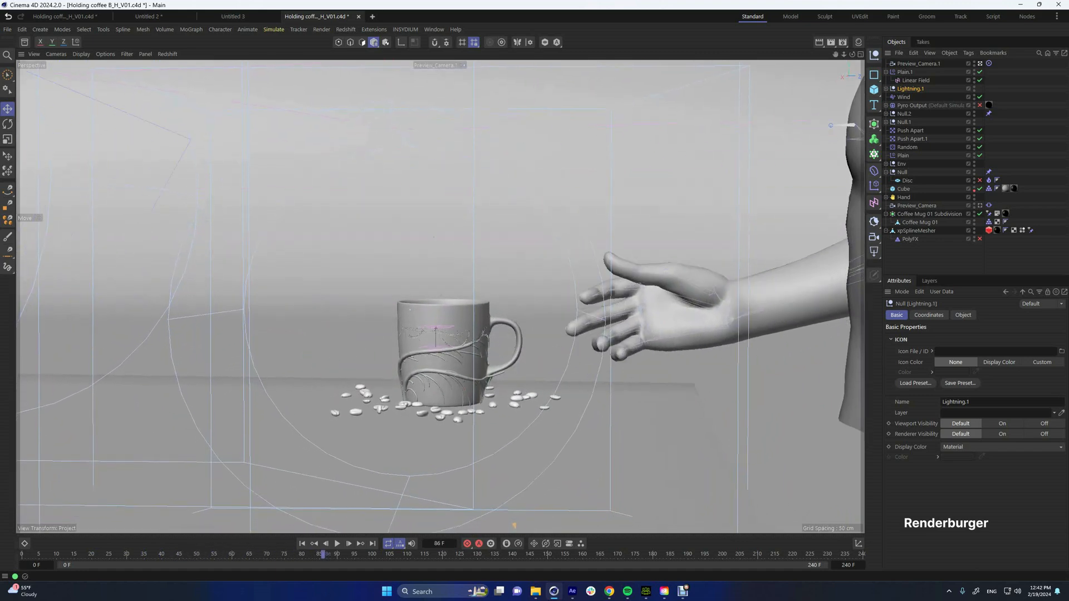
drag(299, 555, 186, 554)
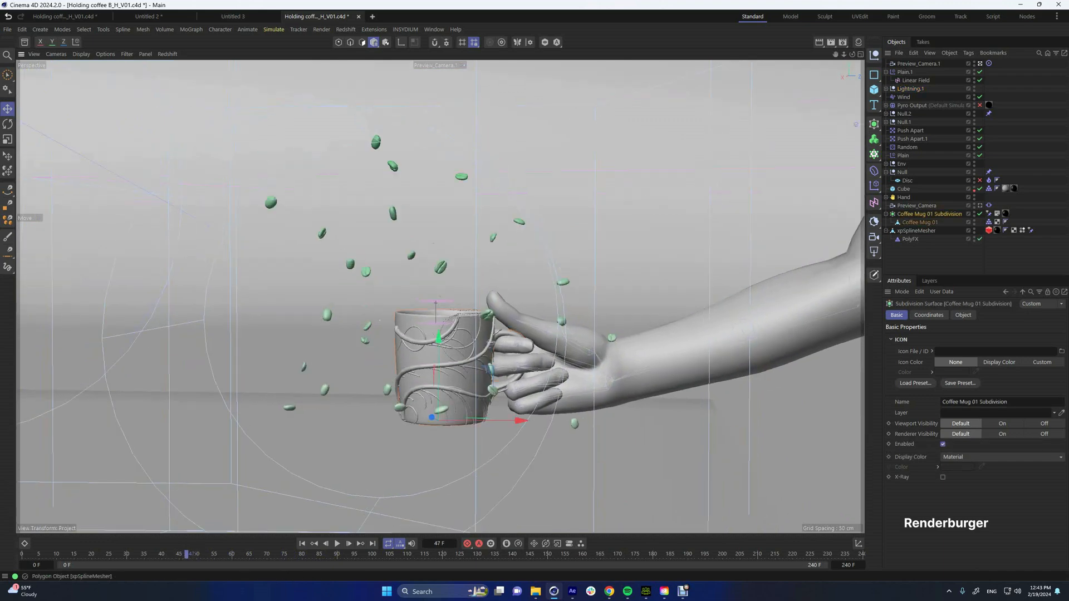
- Open the coffee mug's Constraint tag, delete the animation track on its Enable parameter at frame 79, and scrub back to check the mug
click(988, 213)
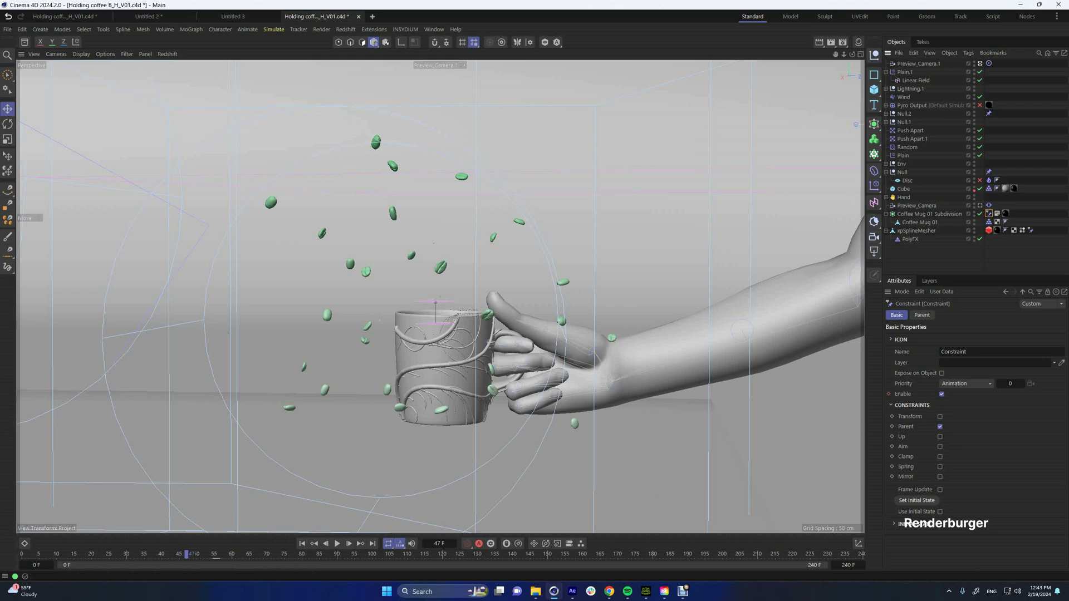
drag(187, 555, 299, 554)
right_click(897, 394)
mouse_move(919, 400)
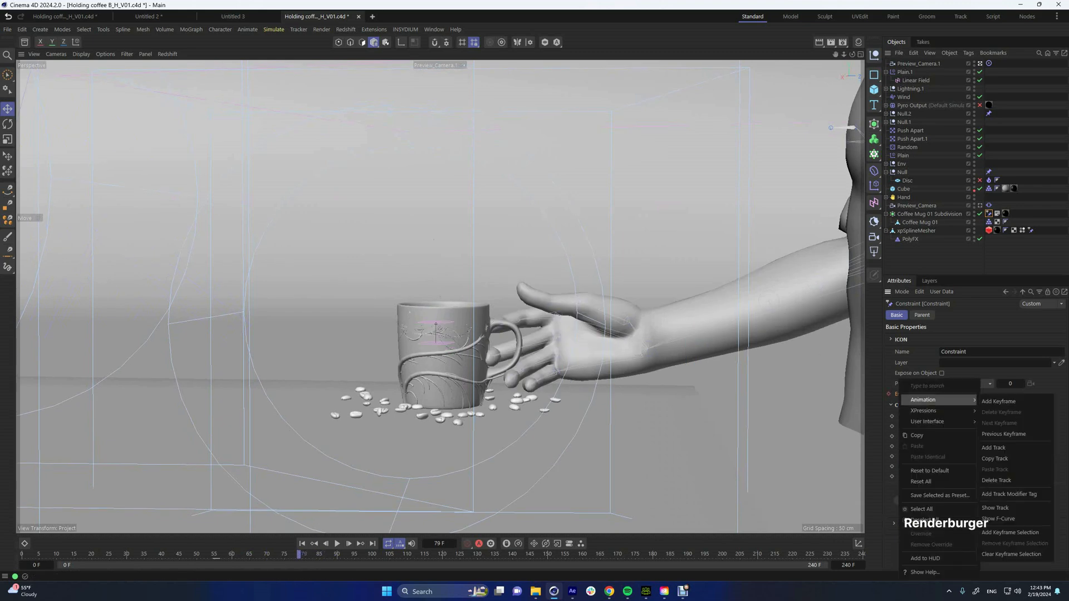
click(1001, 480)
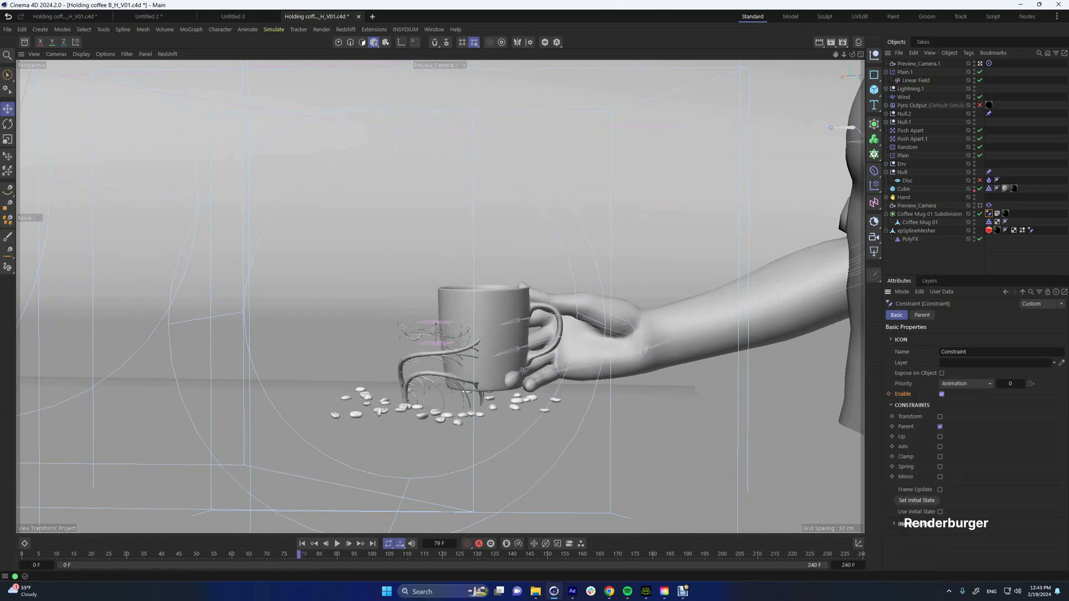
drag(299, 554, 203, 555)
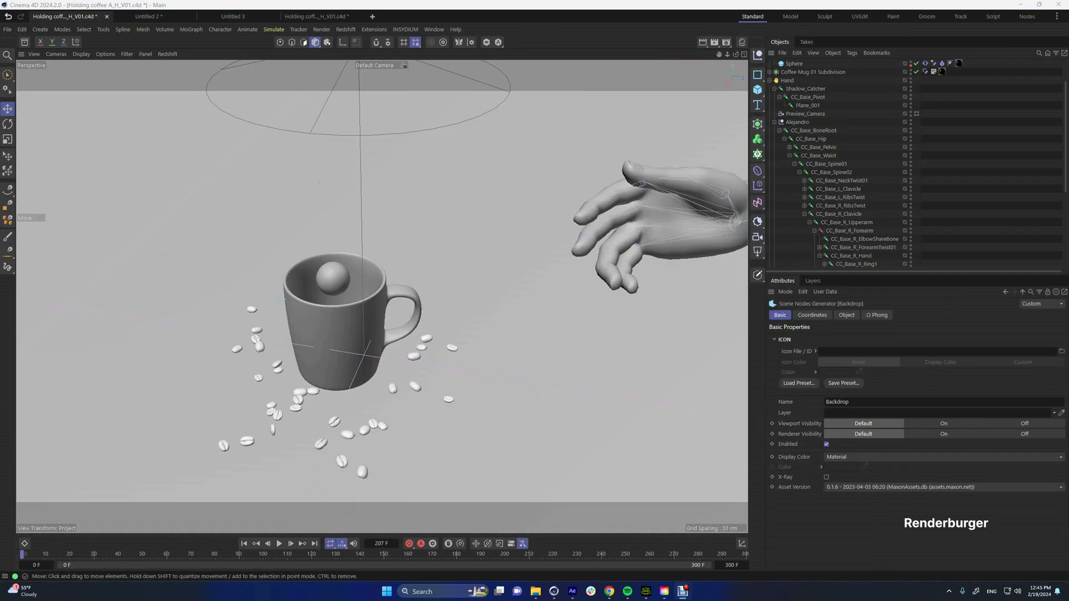
- Select the sphere inside the mug in the Holding coffee A scene and examine its placement from several angles
right_click(337, 289)
click(322, 283)
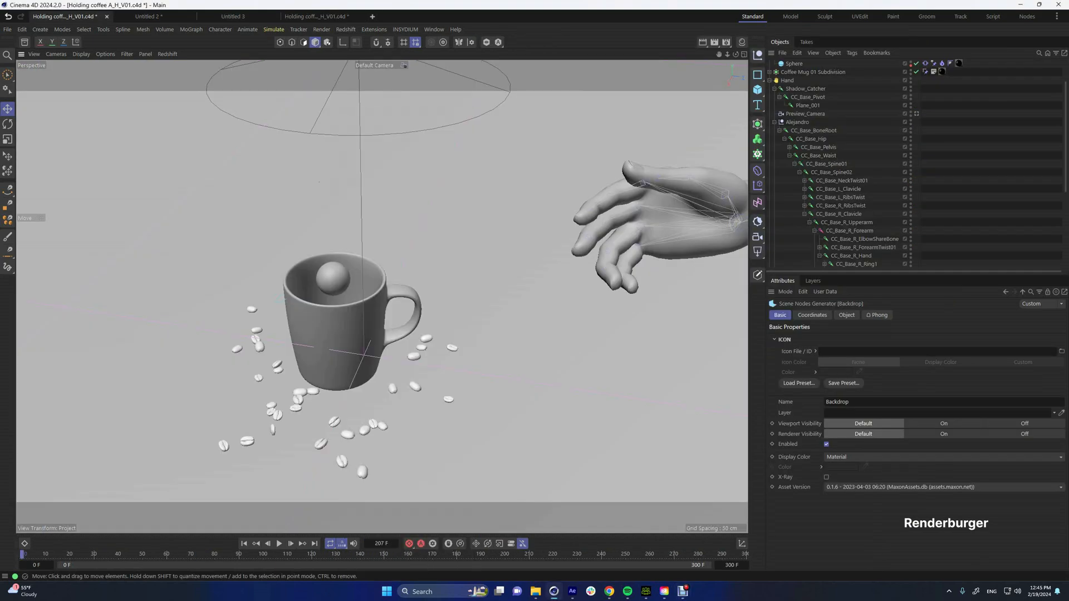
alt+right_drag(323, 282, 356, 282)
mouse_move(323, 283)
alt+mouse_down()
mouse_move(334, 280)
mouse_move(312, 286)
mouse_move(315, 295)
alt+mouse_up()
alt+right_drag(315, 295, 345, 295)
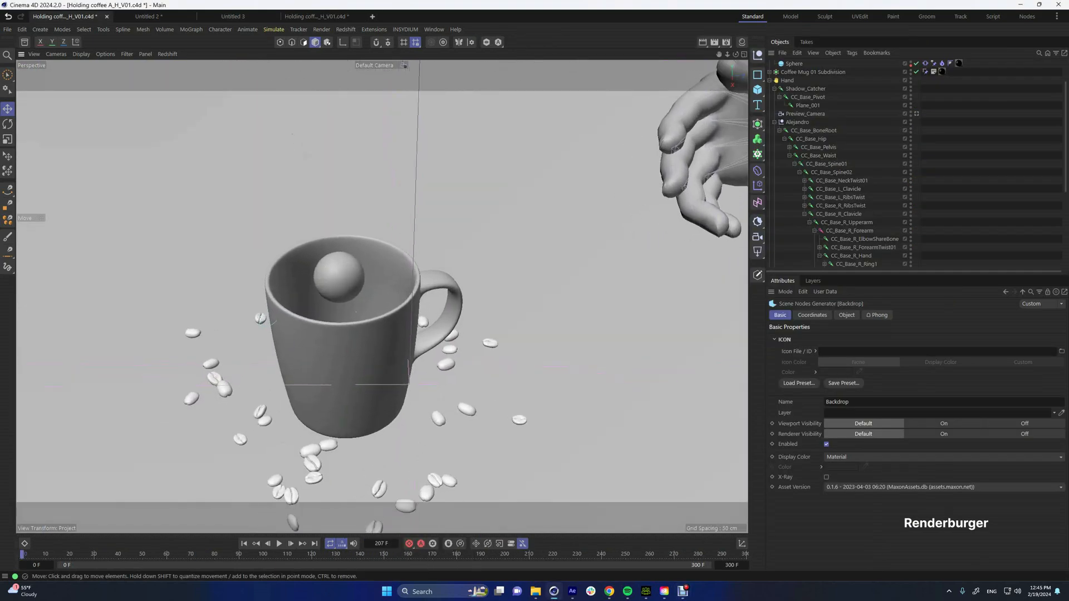
alt+drag(346, 295, 353, 300)
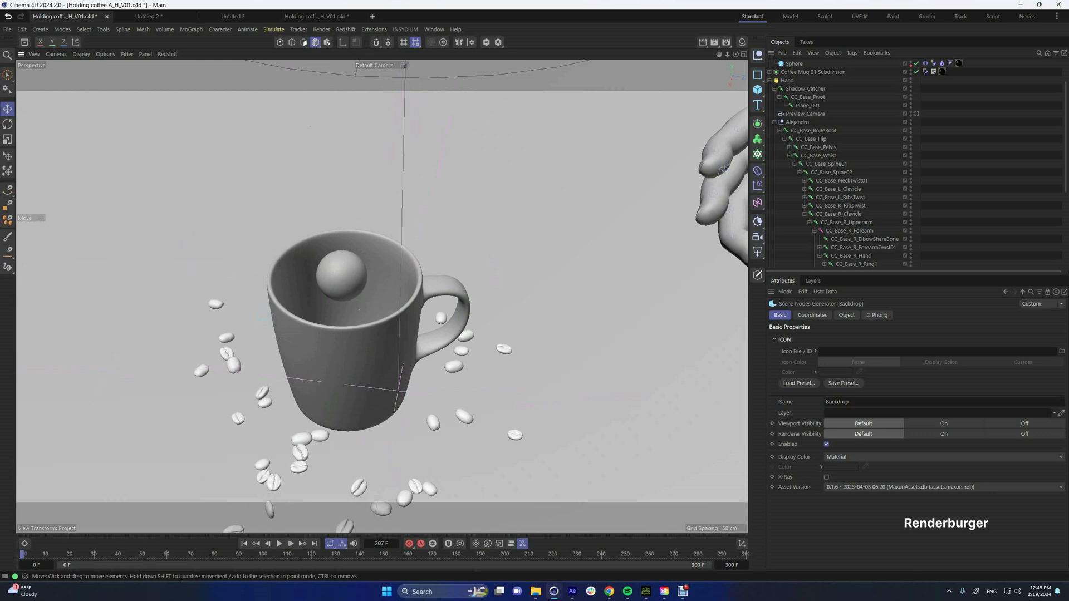
click(344, 280)
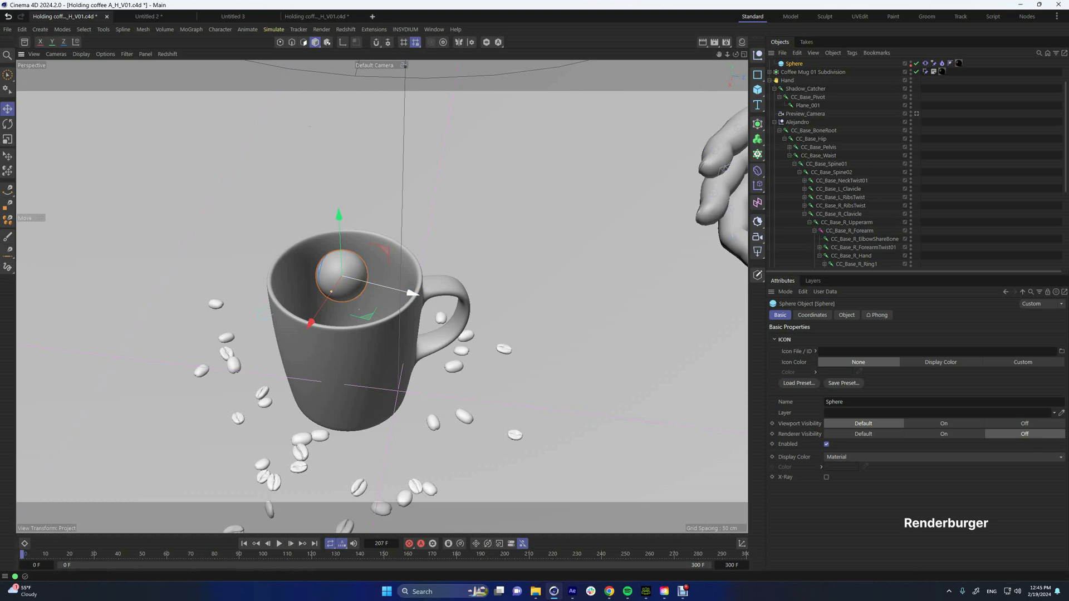
scroll(415, 295, down, 4)
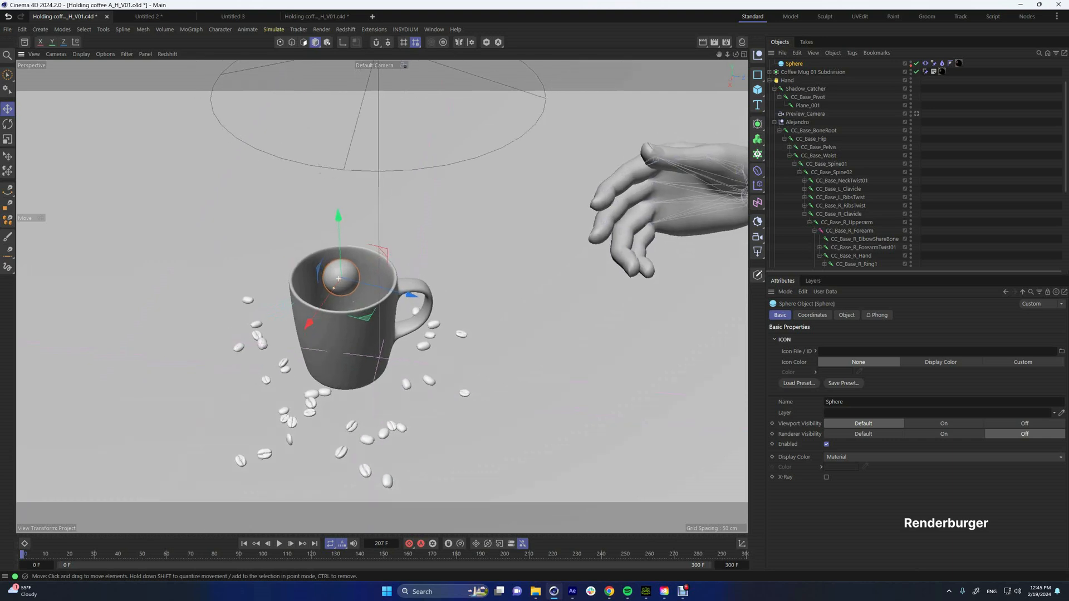
alt+drag(415, 295, 393, 273)
scroll(349, 220, up, 2)
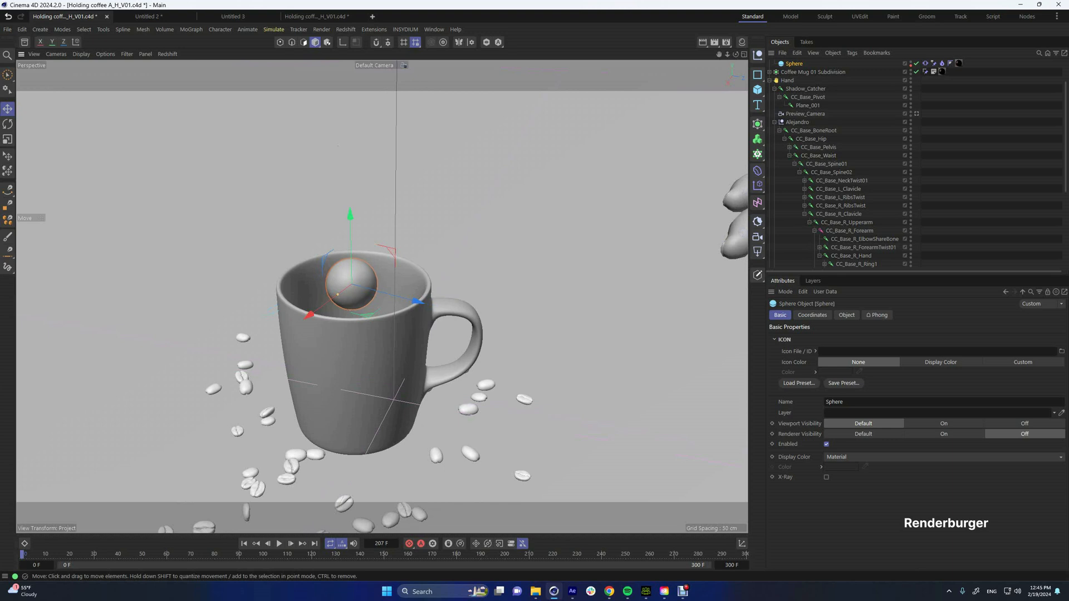
alt+drag(350, 245, 350, 238)
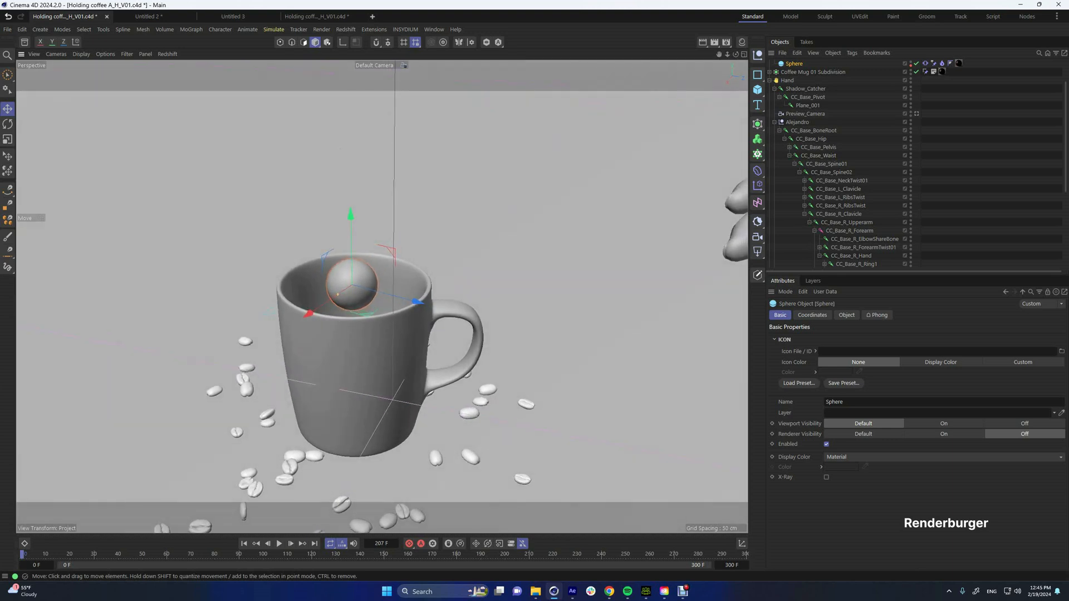
scroll(350, 239, down, 1)
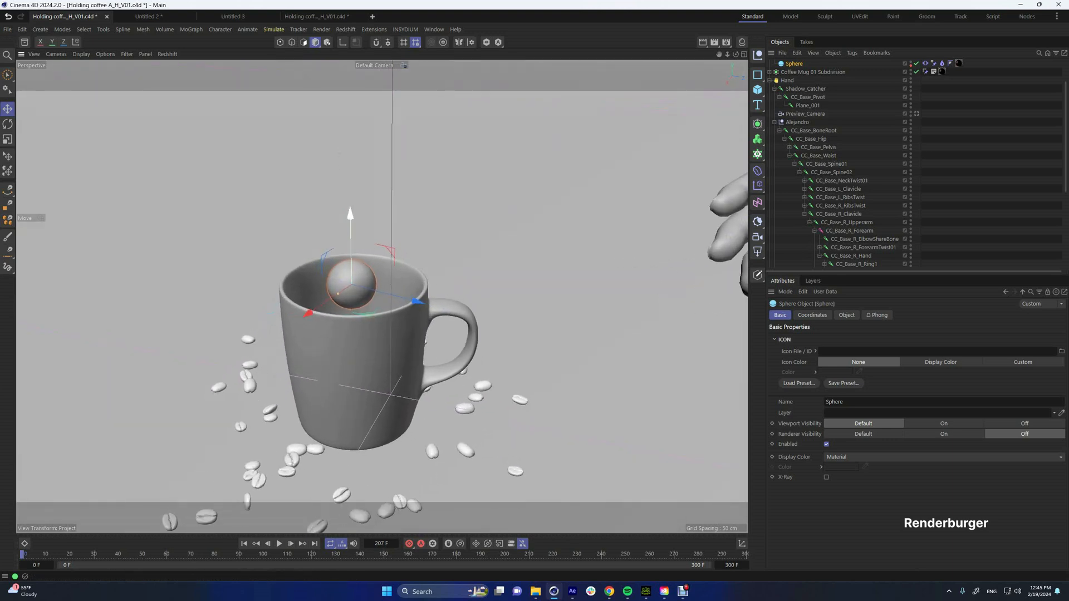
- Examine the mug, sphere, backdrop and hand from a lower and wider view, and switch to Adobe After Effects
scroll(382, 297, down, 2)
alt+middle_drag(382, 296, 362, 275)
scroll(370, 276, up, 1)
alt+drag(362, 276, 346, 265)
click(367, 281)
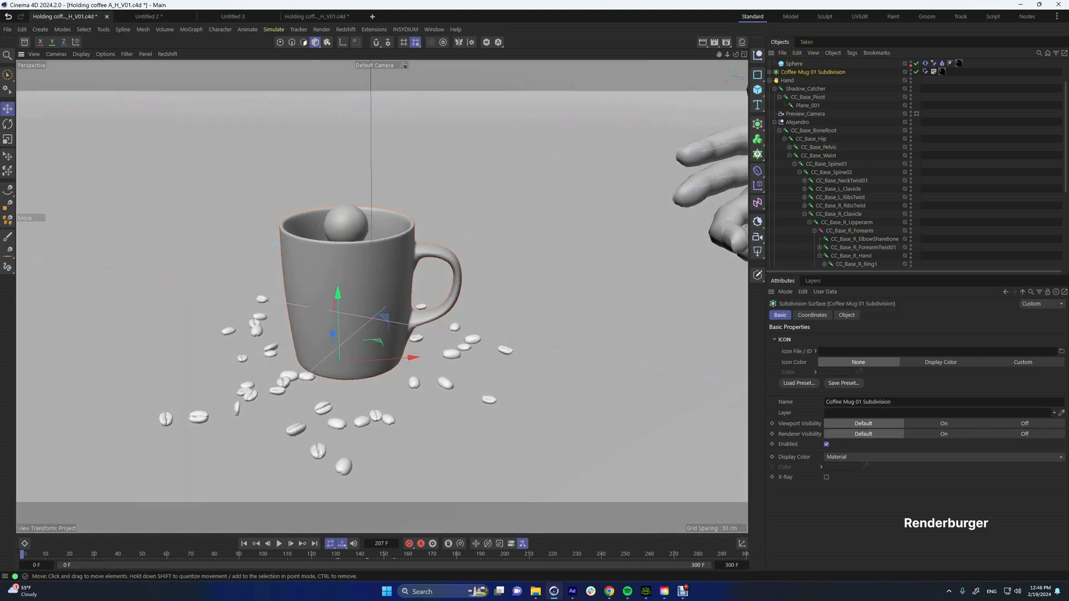
click(529, 245)
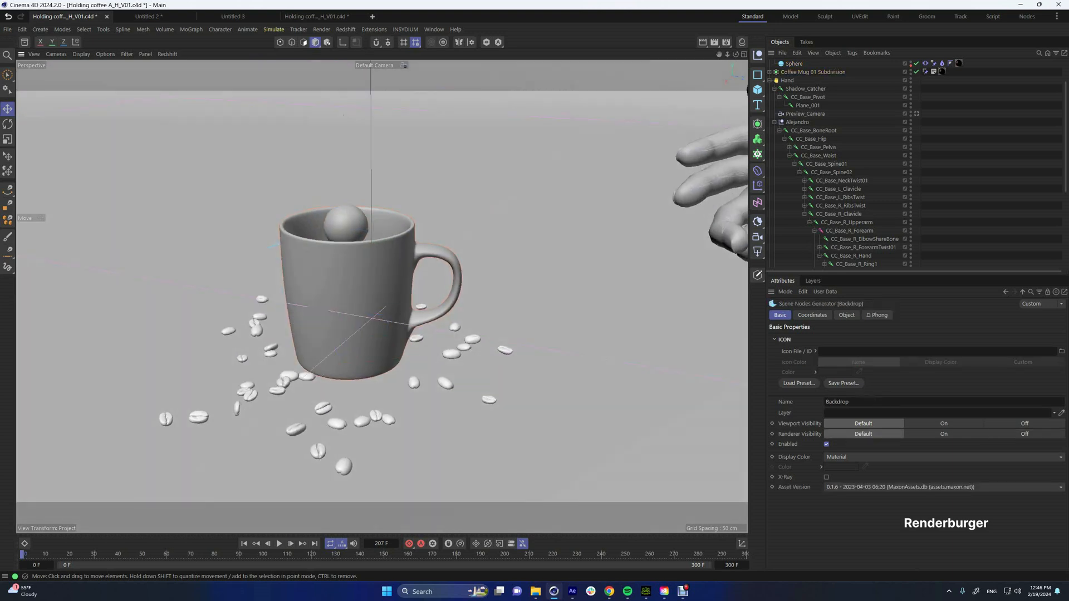
scroll(423, 320, down, 4)
alt+drag(423, 320, 421, 303)
scroll(422, 303, up, 1)
click(571, 592)
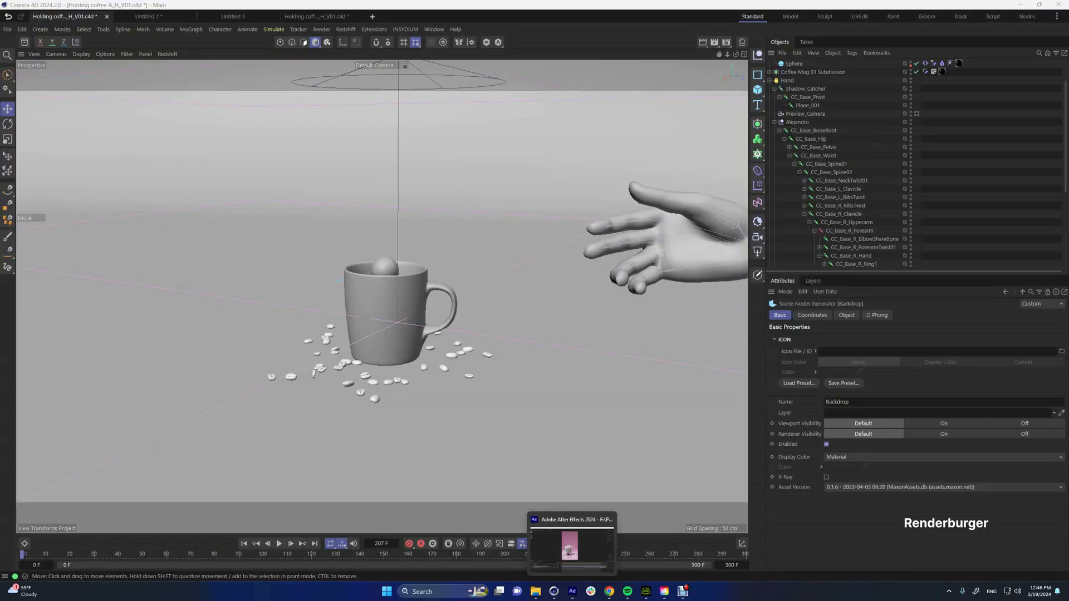
- Switch to After Effects and scrub the Holding_coffee_A_V09 composition back and forth to review the smoke on the mug before and after the hand arrives
click(571, 591)
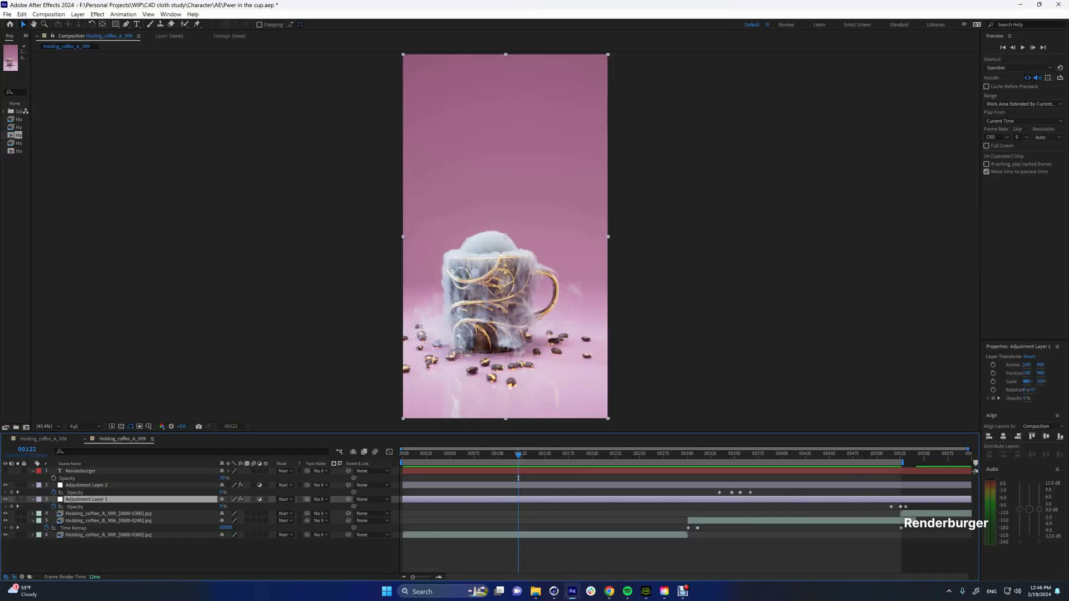
mouse_move(518, 456)
mouse_down()
mouse_move(423, 455)
mouse_move(507, 456)
mouse_up()
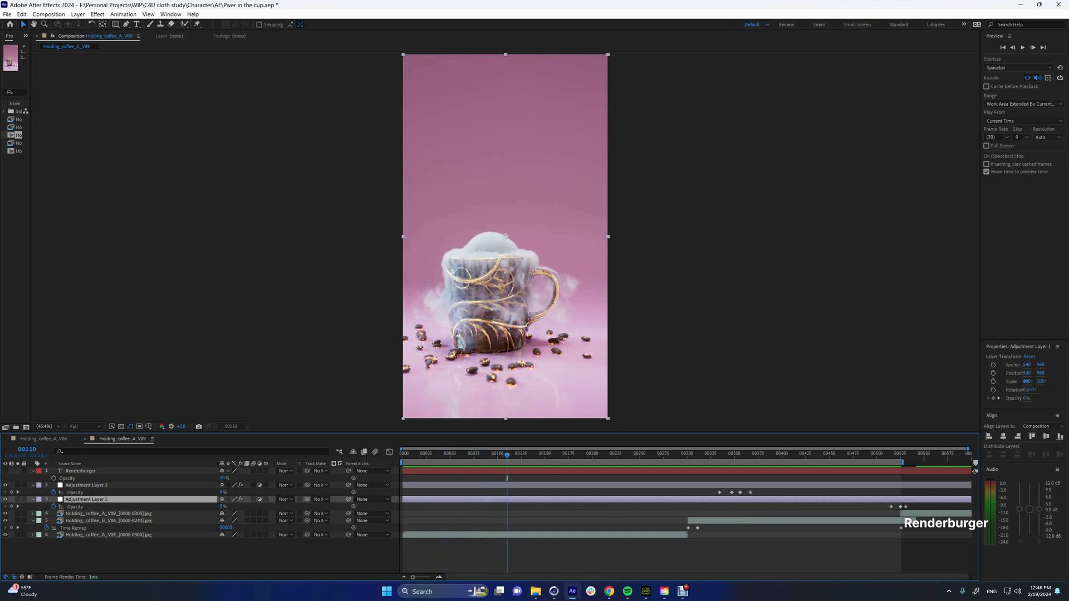
drag(507, 455, 553, 456)
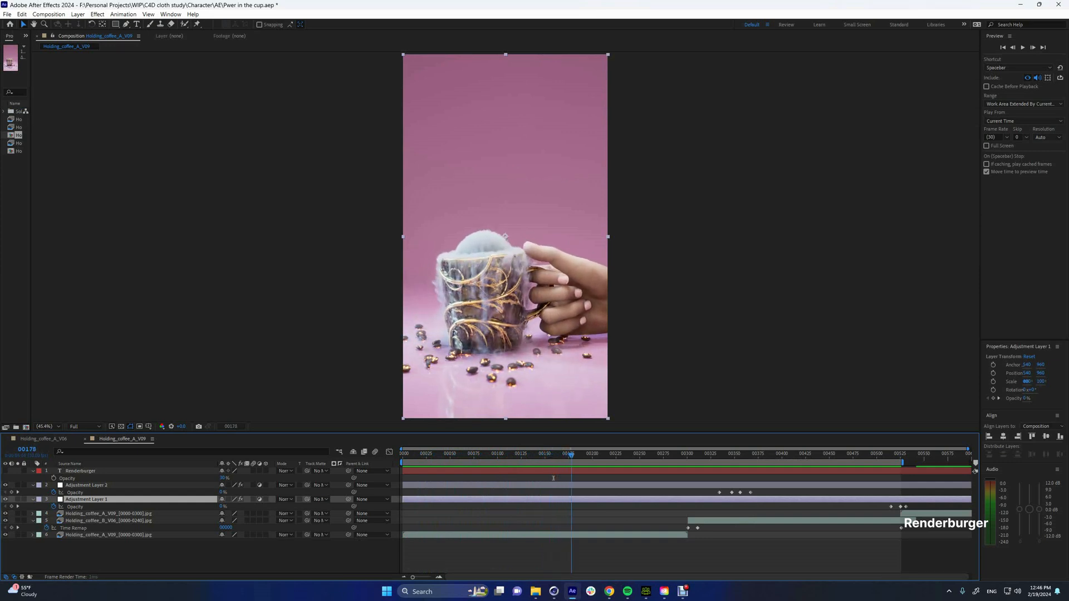
mouse_move(599, 455)
mouse_down()
mouse_move(625, 455)
mouse_move(469, 456)
mouse_move(518, 456)
mouse_up()
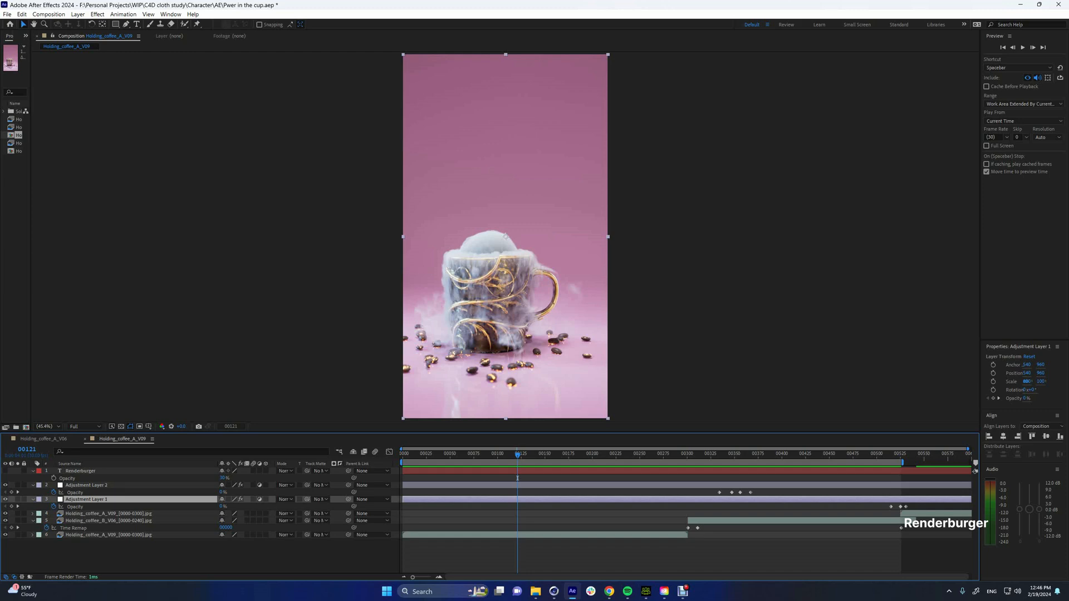
- Return to Cinema 4D and copy the coffee mug subdivision and the sphere into a new empty project
mouse_move(573, 591)
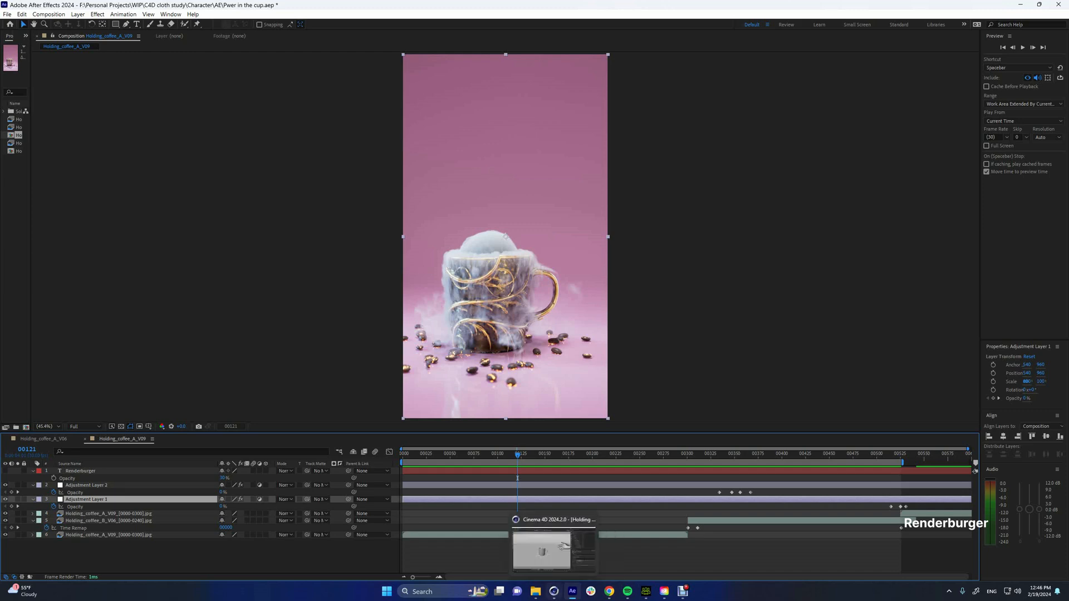
click(554, 591)
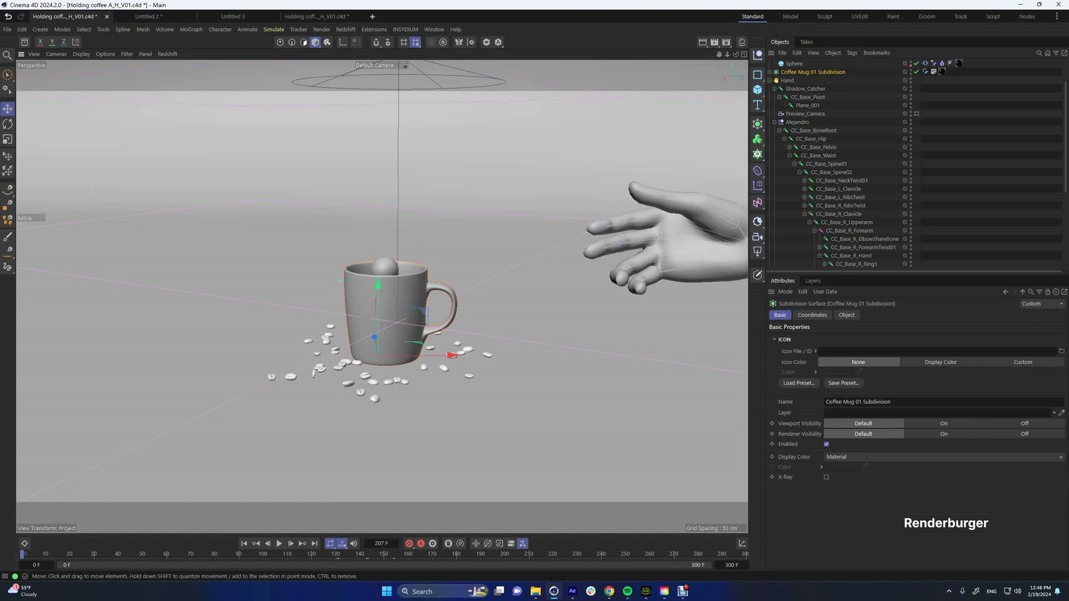
shift+click(385, 266)
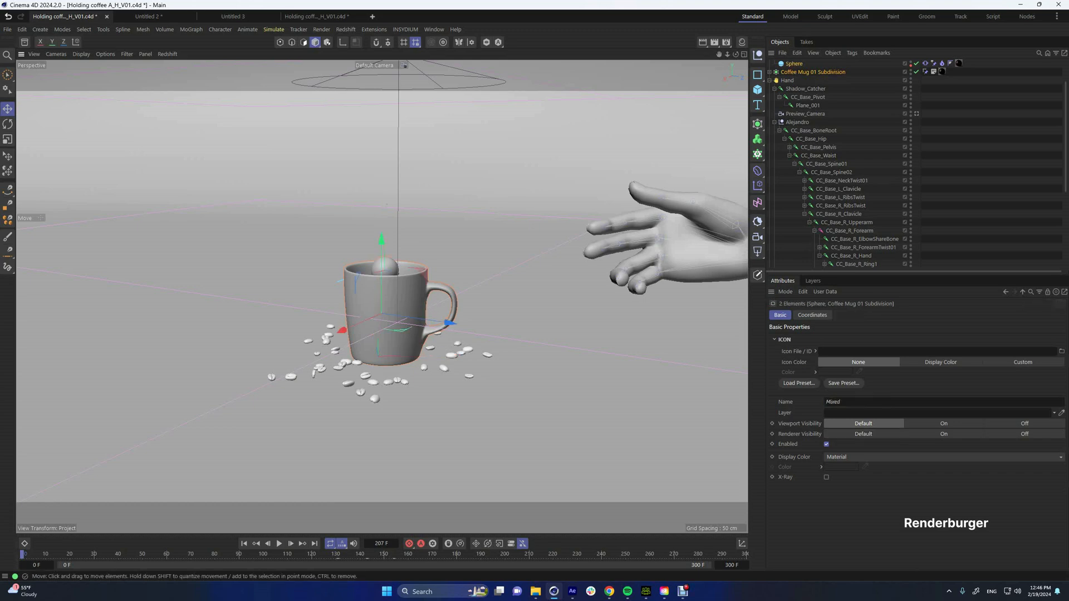
key(ctrl+c)
key(ctrl+n)
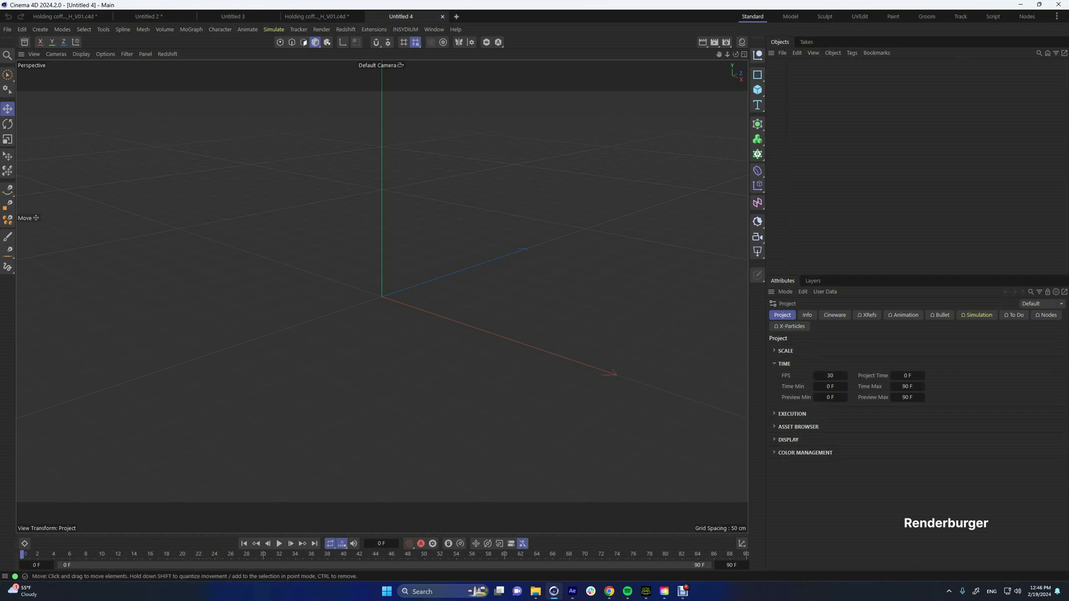
key(ctrl+v)
key(s)
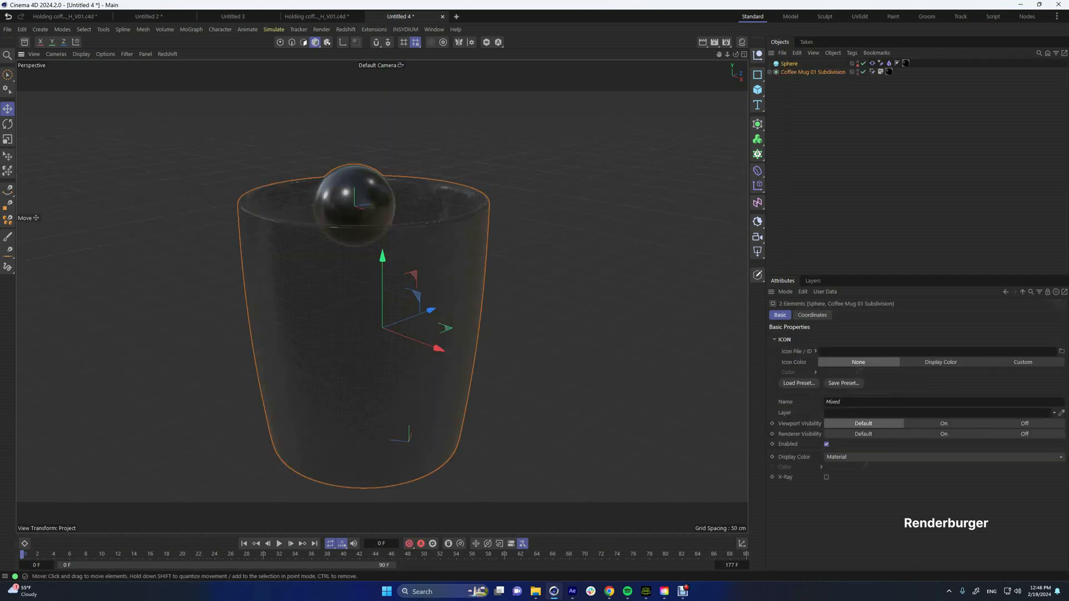
- Deselect everything and disable the viewport's Materials display so the mug and sphere show in plain shading
key(ctrl+shift+a)
alt+drag(370, 250, 333, 263)
click(106, 54)
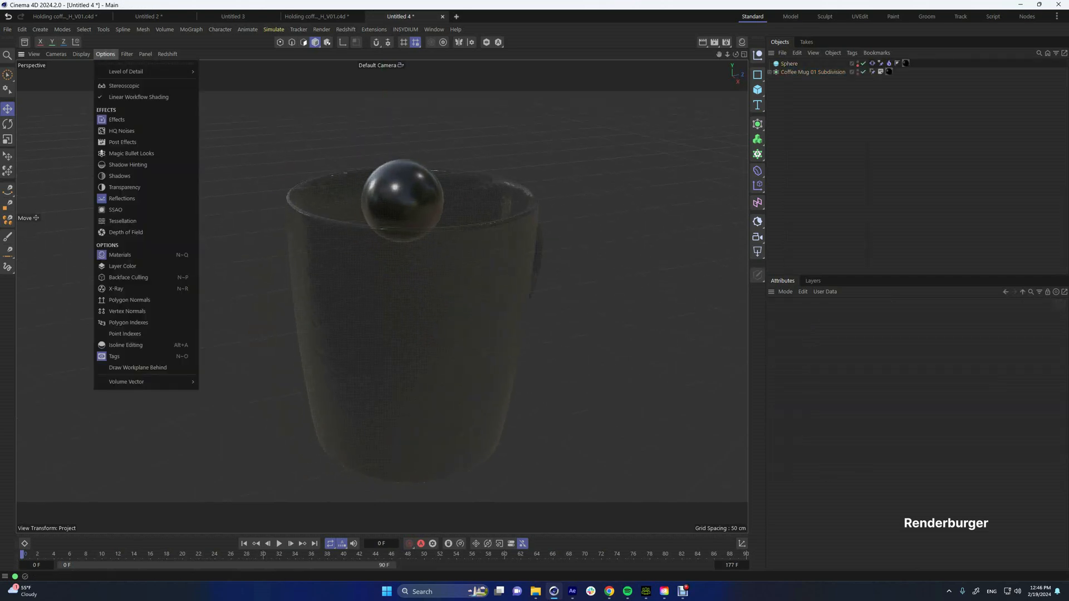
click(118, 255)
scroll(410, 292, down, 5)
alt+middle_drag(417, 294, 382, 295)
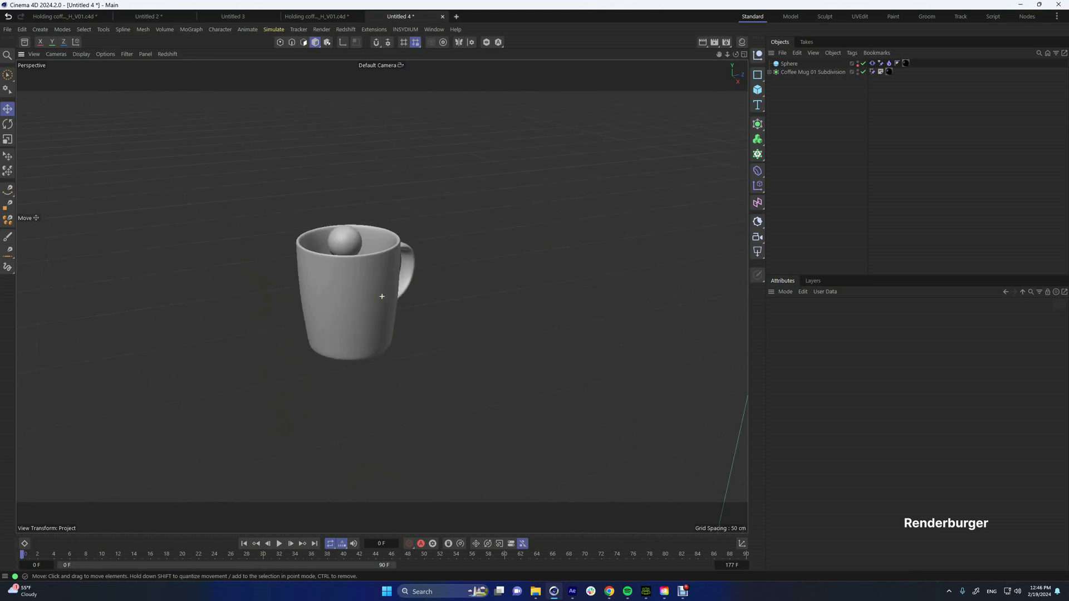
- Delete the sphere's Pyro Emitter tag, the Constraint and other leftover tags, and the material tags on the sphere and mug
click(889, 63)
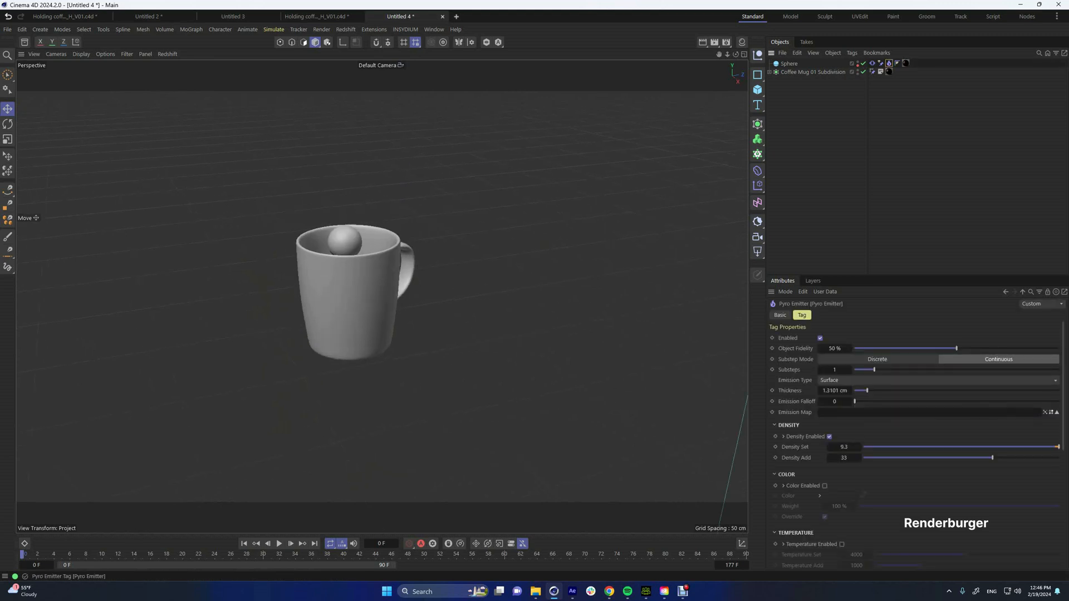
key(Delete)
key(Delete)
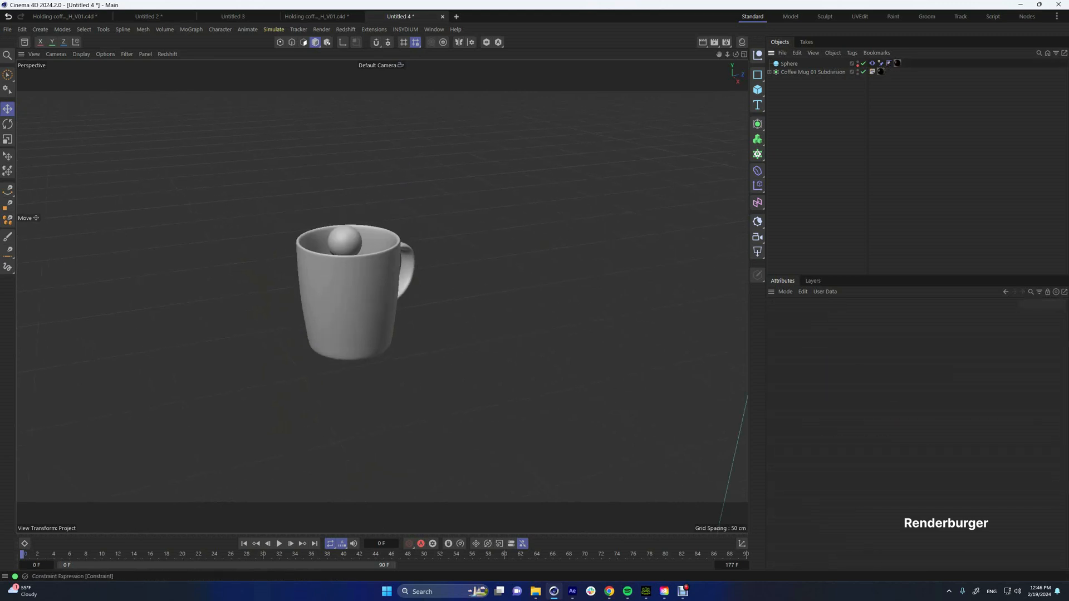
click(881, 63)
key(Delete)
click(872, 64)
key(Delete)
click(880, 63)
ctrl+click(880, 72)
key(Delete)
- Move Coffee Mug 01 out of its subdivision surface and delete the empty subdivision object
click(769, 71)
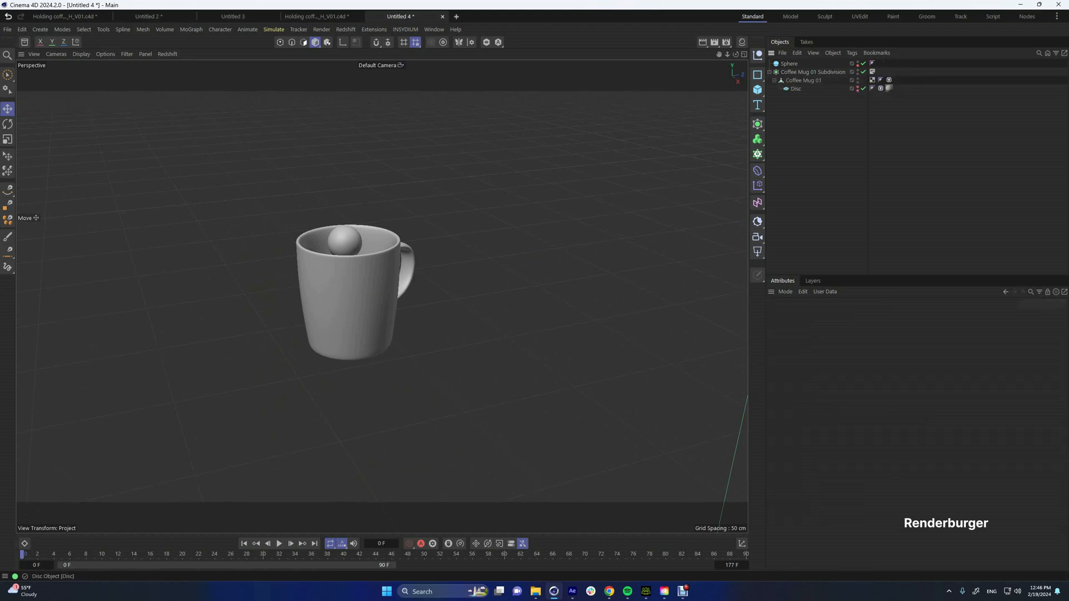
drag(803, 80, 804, 106)
click(812, 72)
key(Delete)
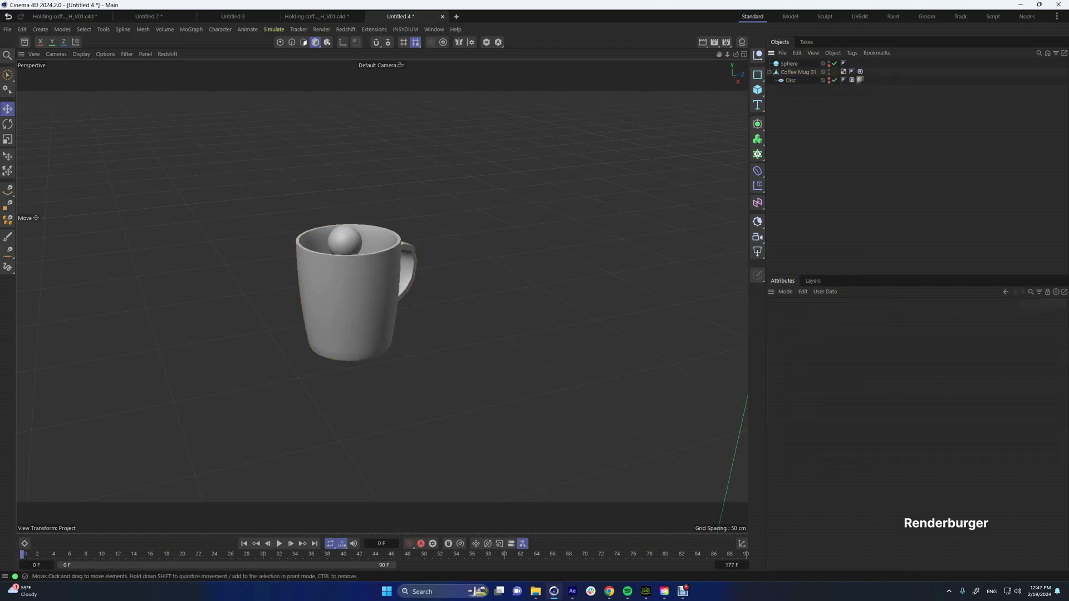
- Select the sphere inside the mug and add a Pyro Emitter simulation tag to it
scroll(346, 278, up, 5)
alt+drag(347, 278, 416, 291)
click(414, 250)
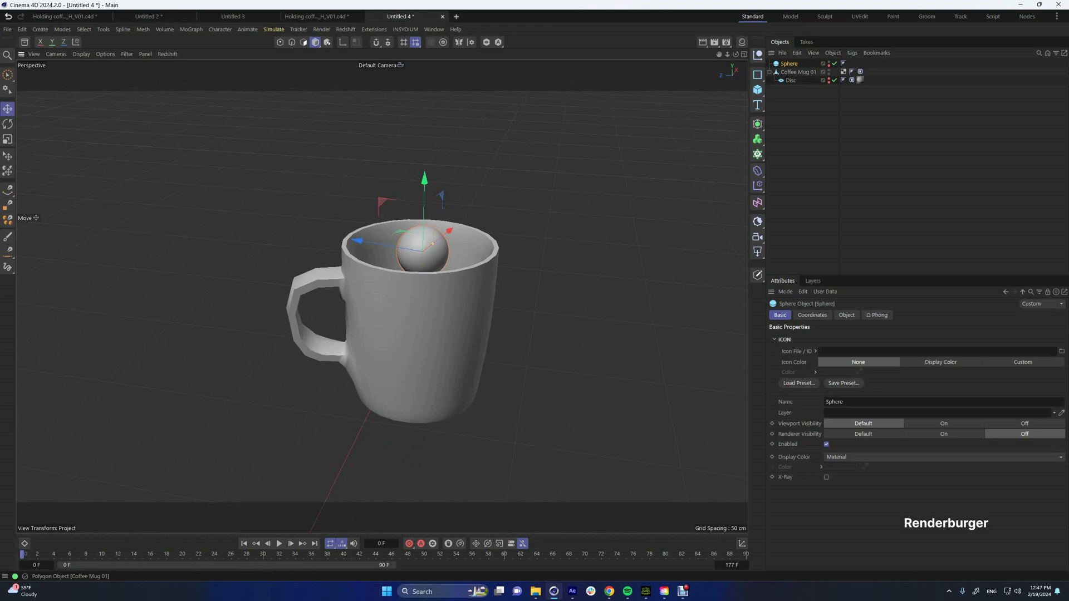
right_click(786, 65)
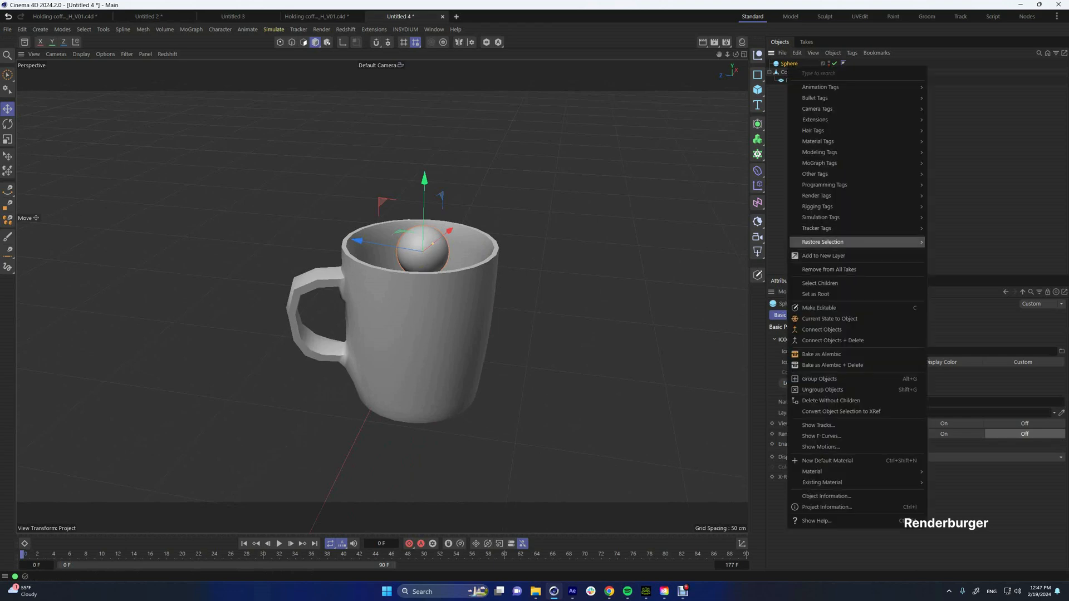
mouse_move(830, 217)
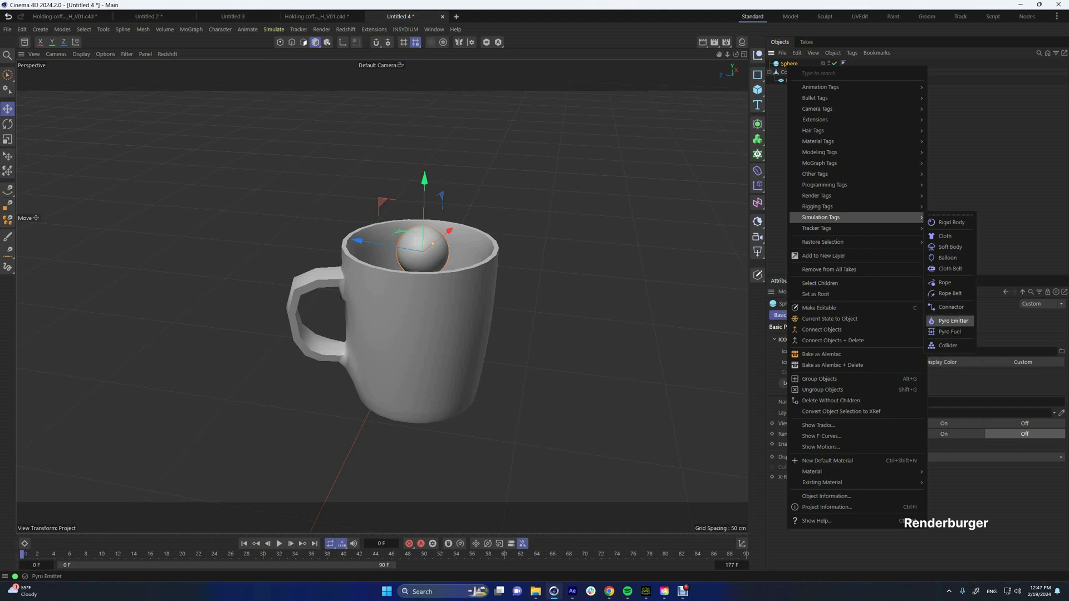
click(953, 321)
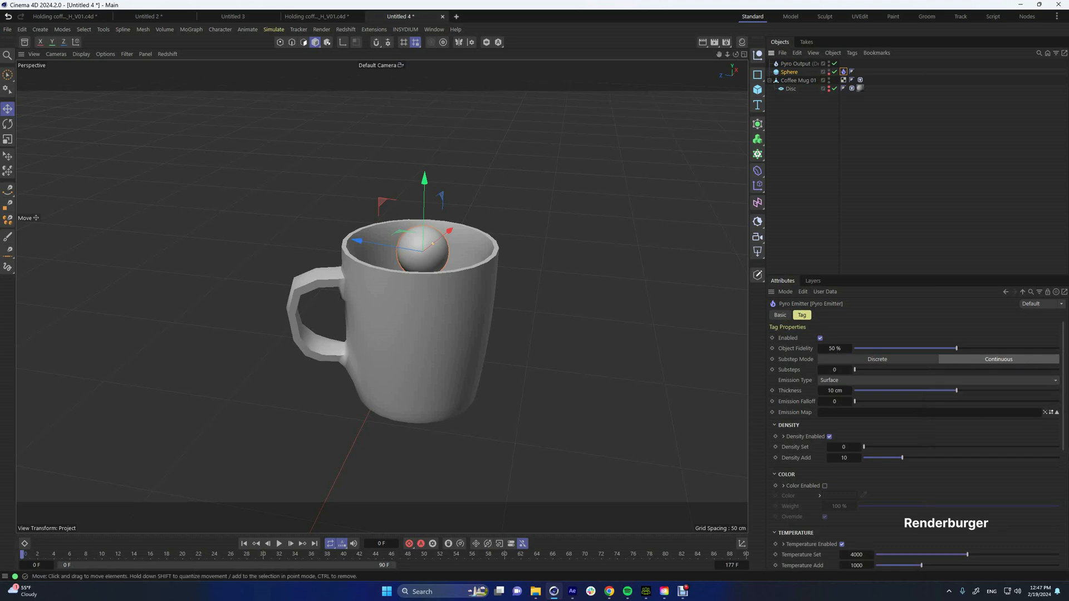
- Play the default pyro simulation from the first frame and stop it at frame 52
click(244, 543)
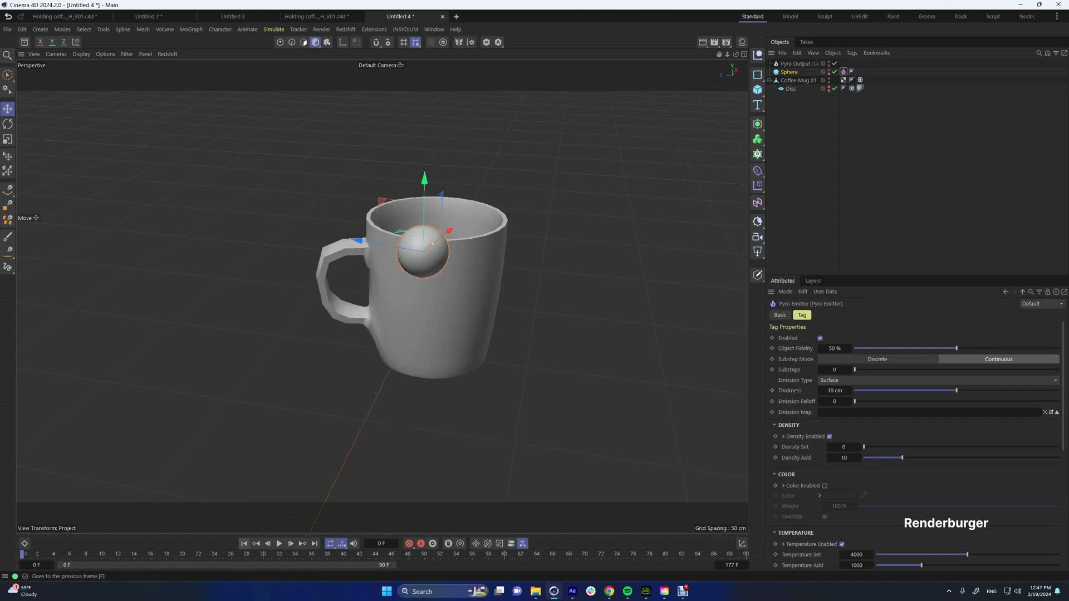
click(279, 543)
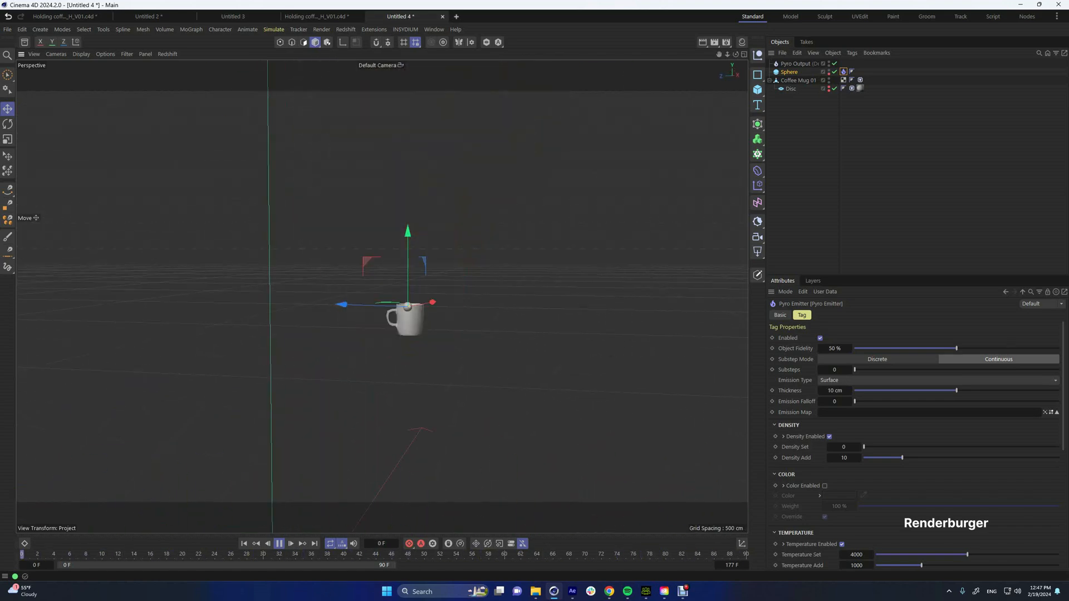
key(F8)
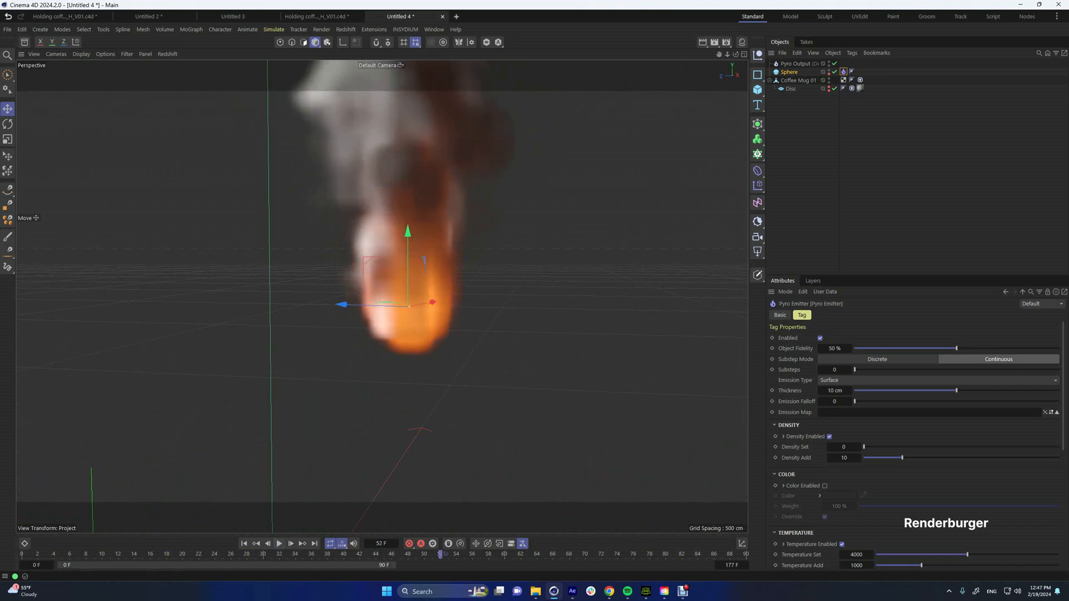
- Extend the project's end time and preview range to 300 frames
drag(395, 565, 710, 565)
text(00)
key(Return)
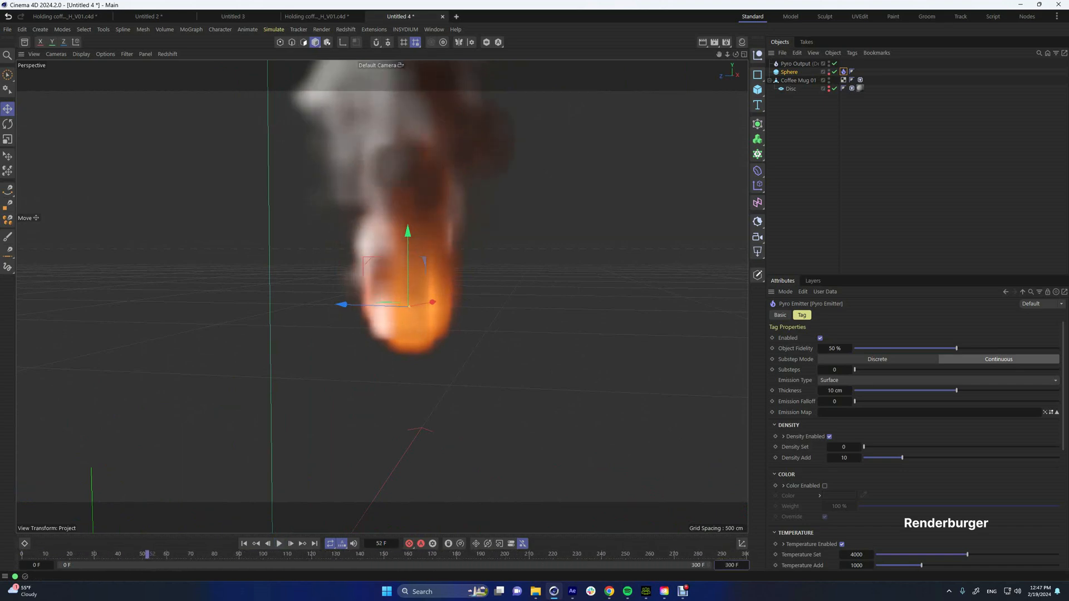
- Return to the first frame and delete the animation tracks on Coffee Mug 01's X position and bank rotation
alt+drag(408, 306, 337, 351)
click(244, 543)
scroll(312, 336, up, 3)
click(342, 356)
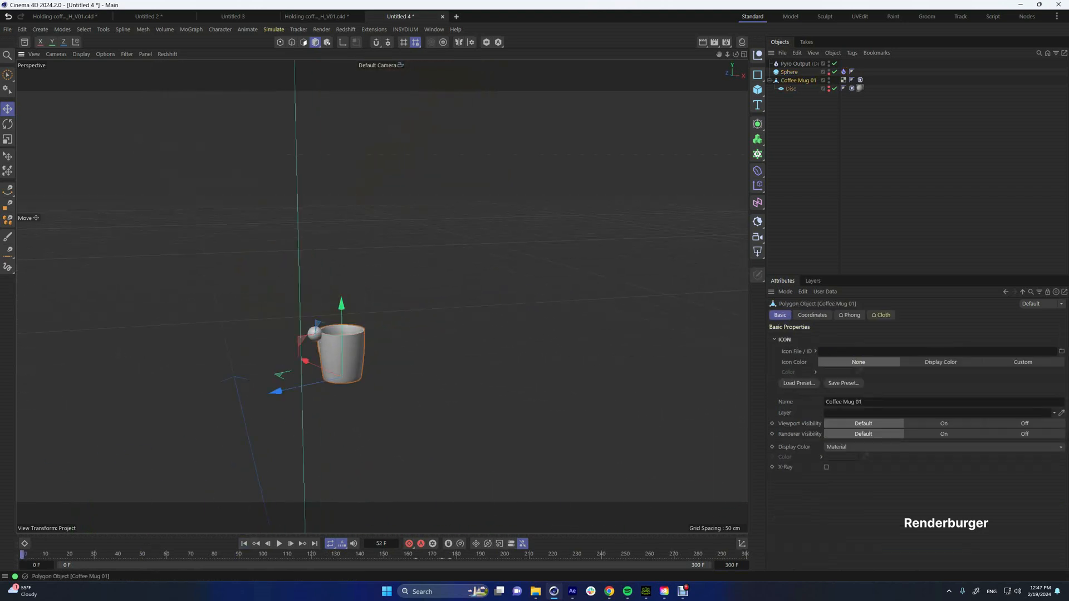
click(813, 315)
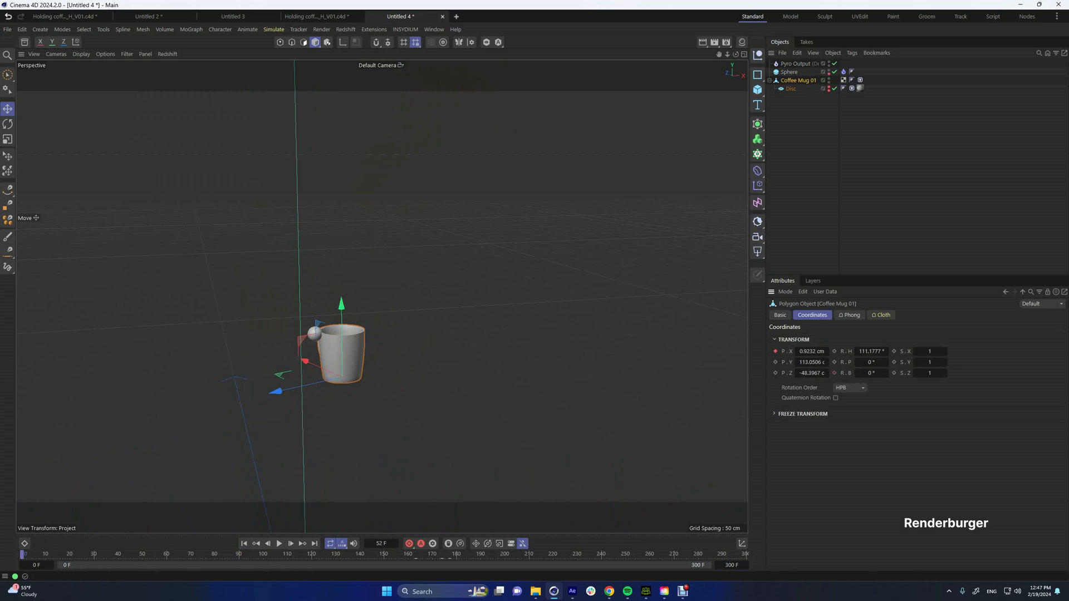
right_click(790, 352)
mouse_move(832, 373)
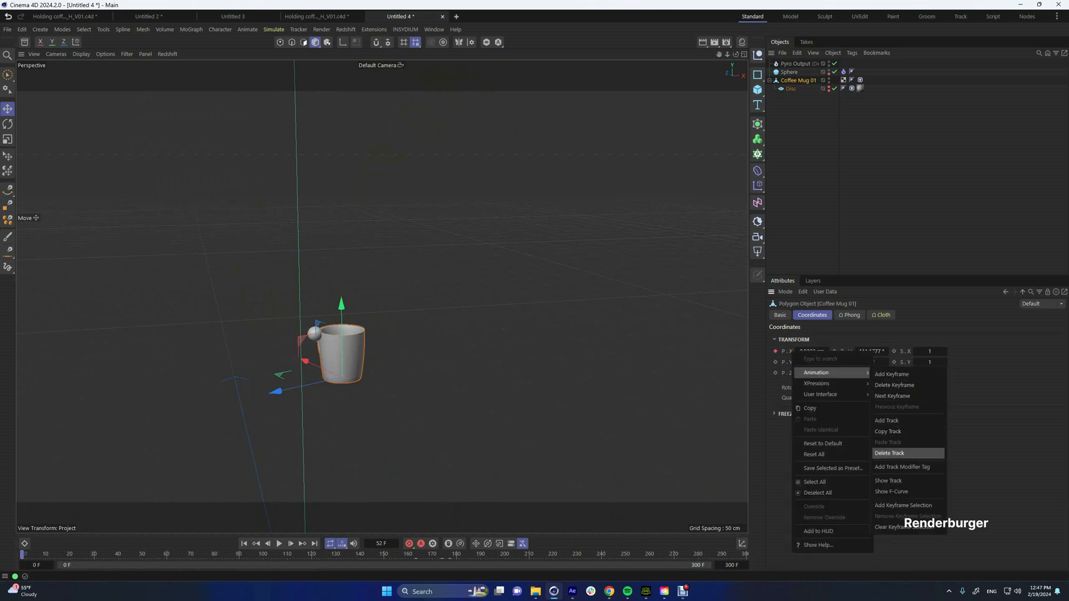
click(908, 453)
right_click(849, 378)
mouse_move(890, 399)
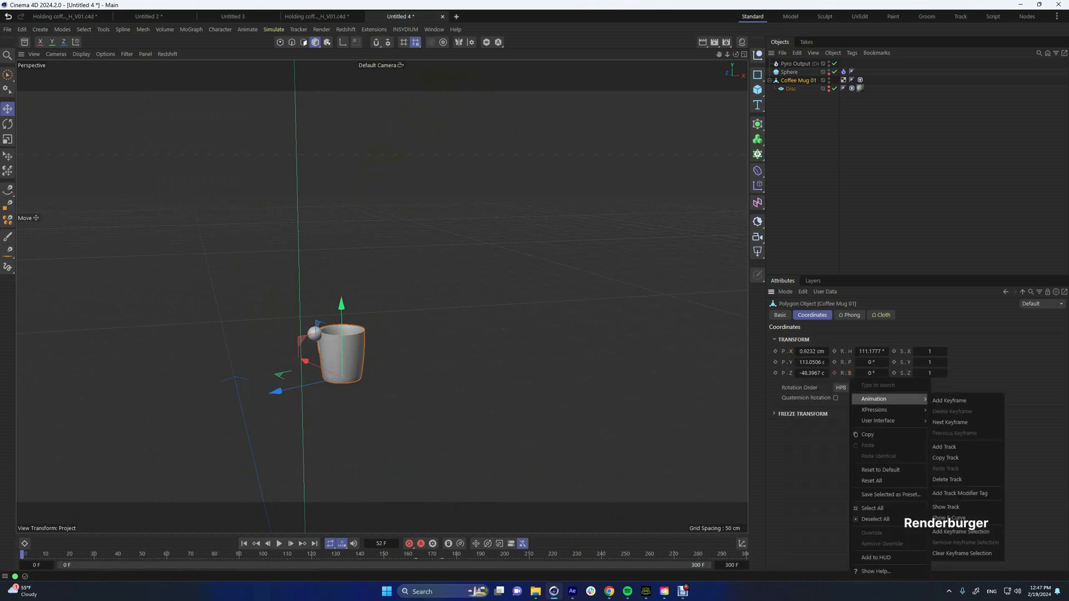
click(964, 480)
- Move the mug horizontally to about X -4.6 cm, Z -49.1 cm so the sphere sits inside its rim, and deselect it
alt+drag(331, 357, 368, 348)
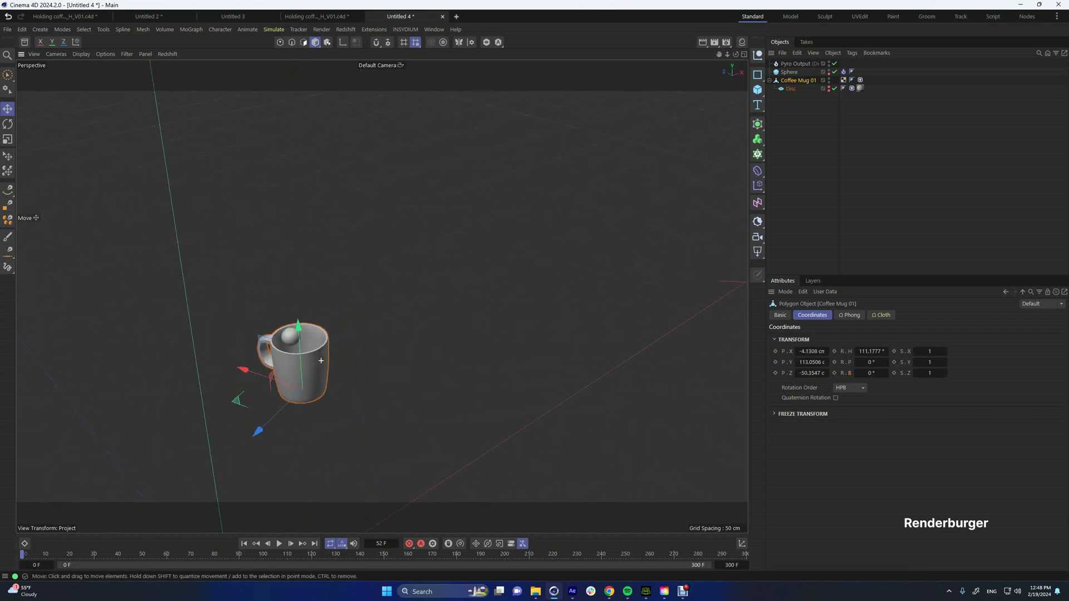
scroll(329, 356, up, 4)
alt+middle_drag(325, 361, 365, 353)
alt+drag(365, 353, 381, 345)
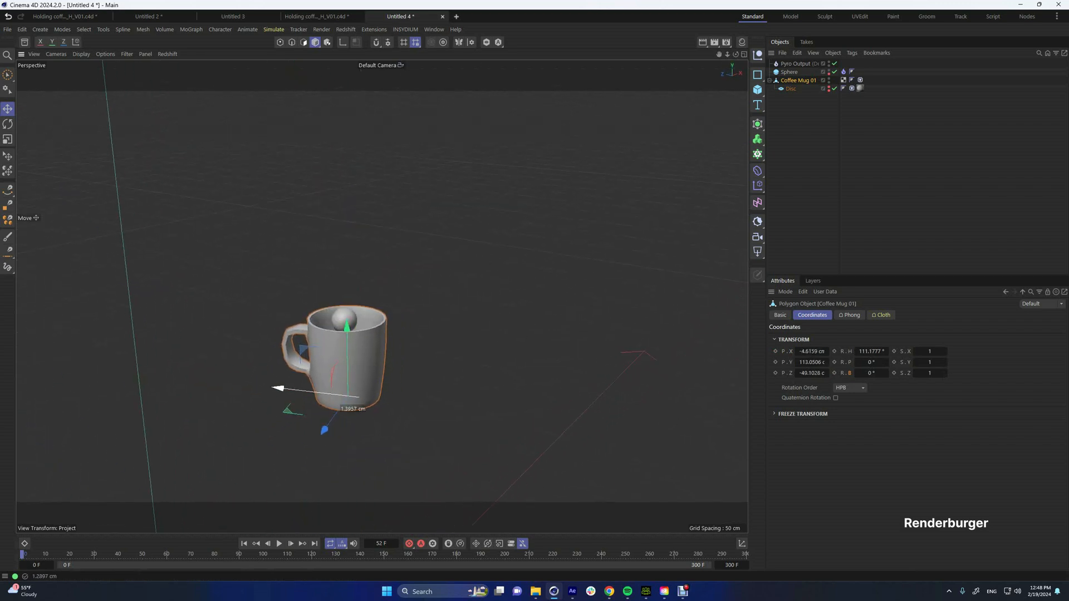
drag(280, 388, 279, 388)
click(268, 400)
- Play the pyro simulation and examine the fire and smoke around the mug from a wider view
alt+middle_drag(347, 356, 396, 358)
scroll(396, 358, down, 1)
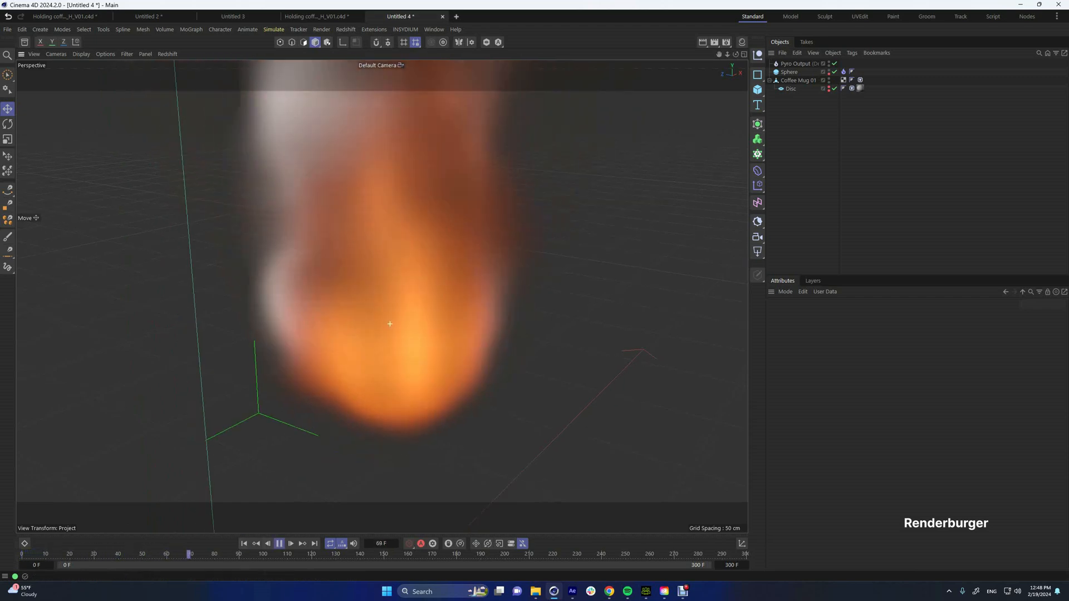
scroll(390, 323, down, 5)
alt+middle_drag(382, 296, 382, 339)
alt+drag(382, 339, 364, 318)
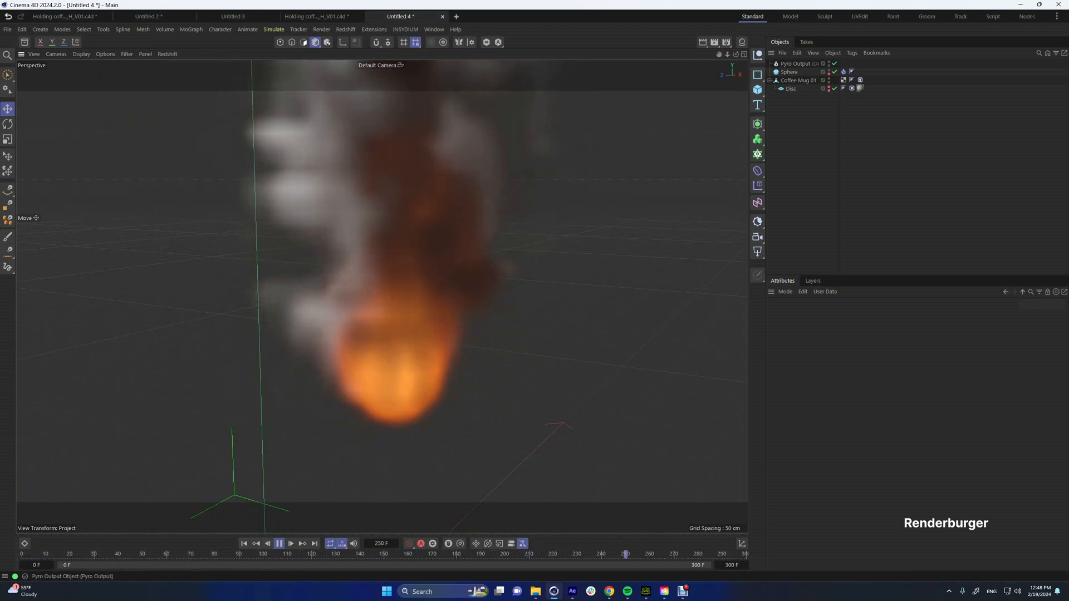
- Open the Pyro Output's pyro scene settings for the Default Simulation Scene, and stop the playback
click(795, 63)
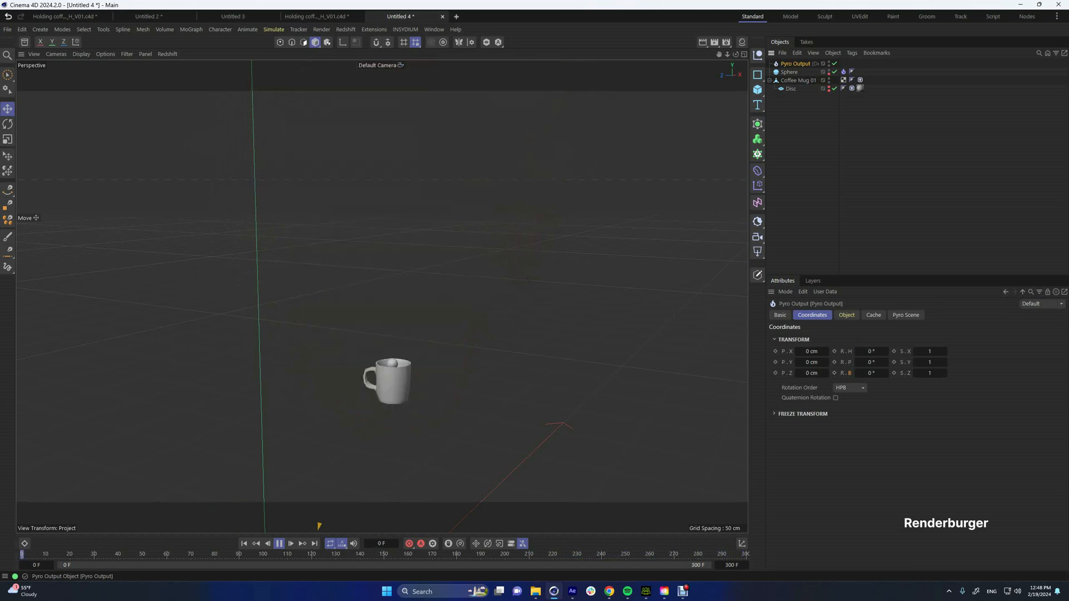
click(906, 315)
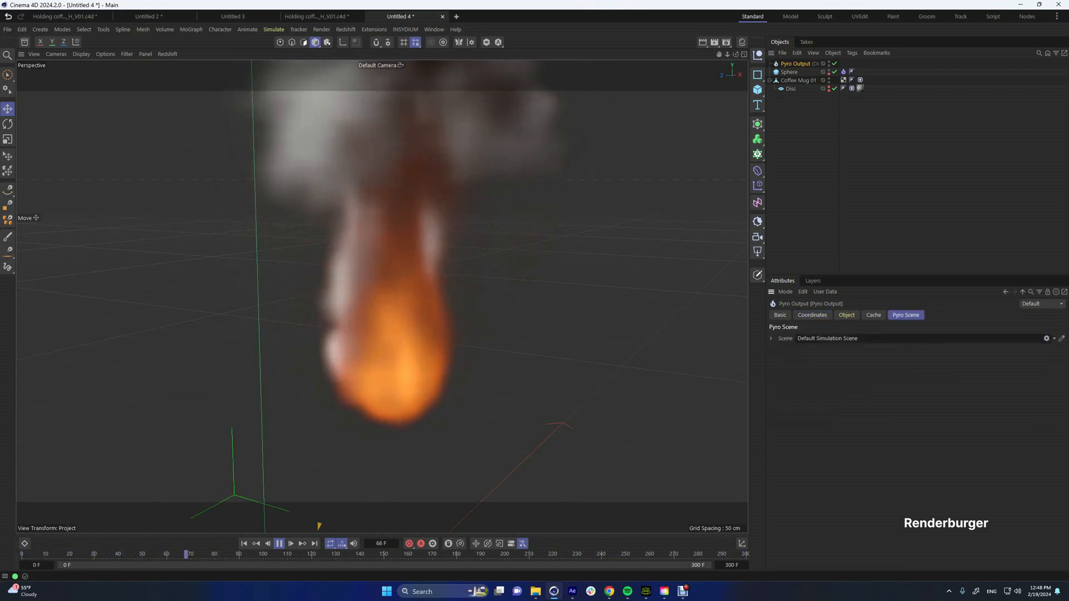
click(771, 338)
click(876, 349)
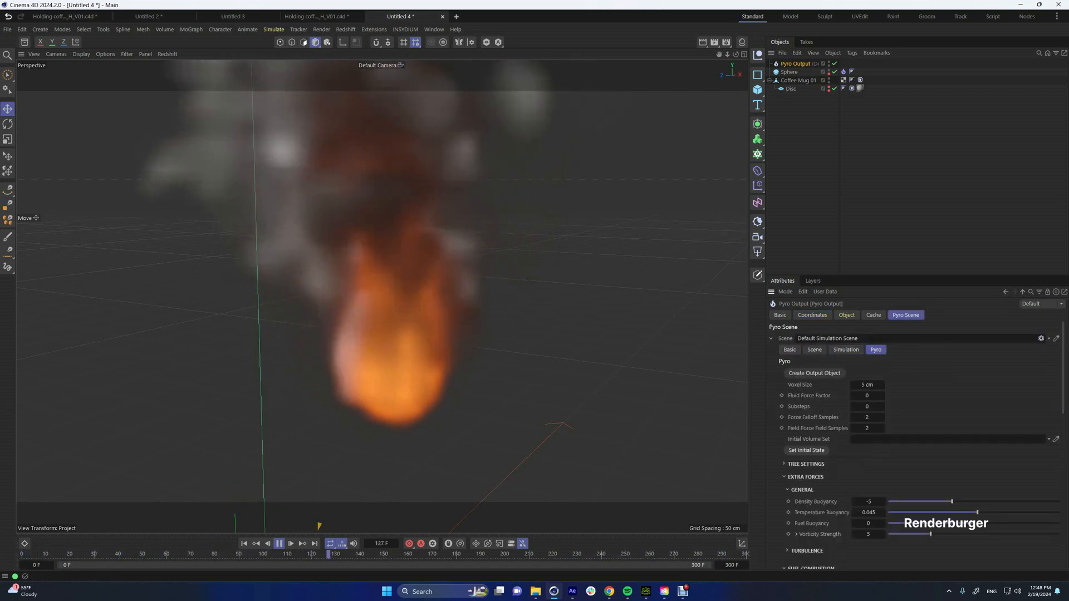
scroll(913, 445, down, 1)
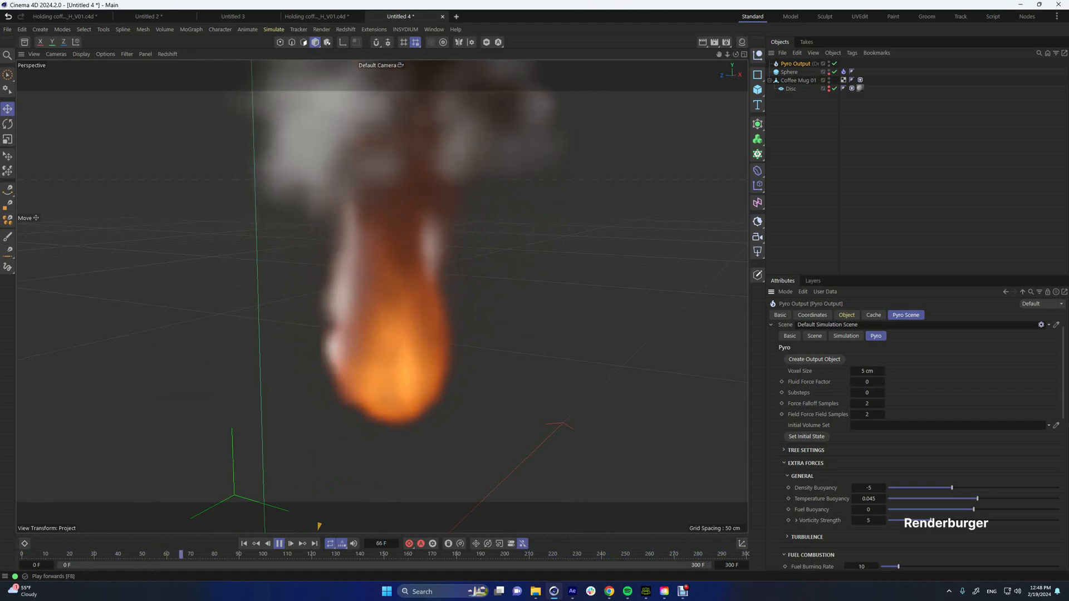
key(F8)
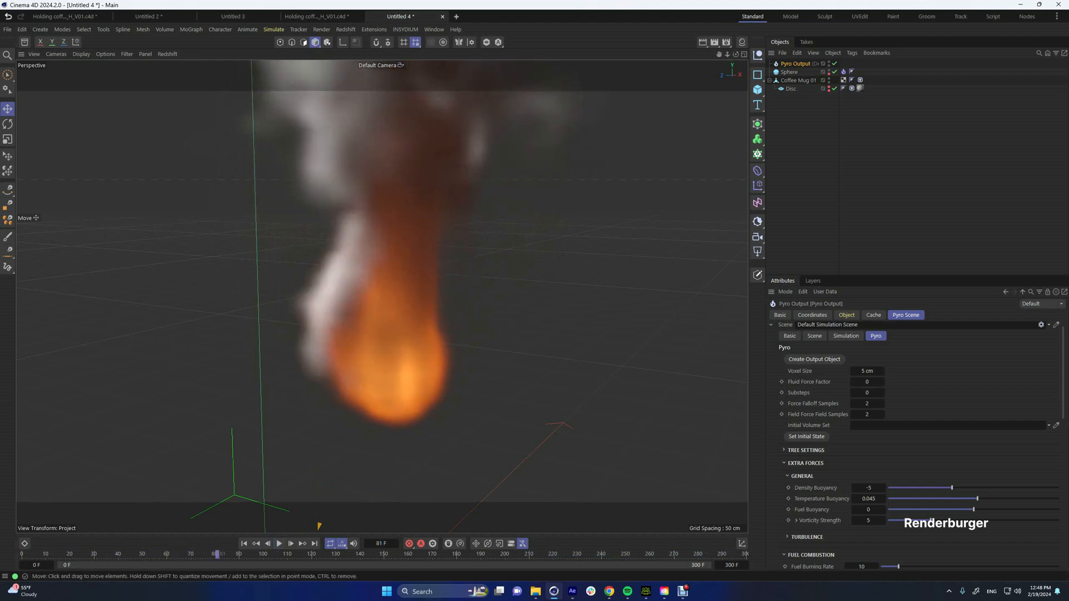
- Add a default 200 cm cube to compare its scale with the smoke, and delete it again
click(757, 89)
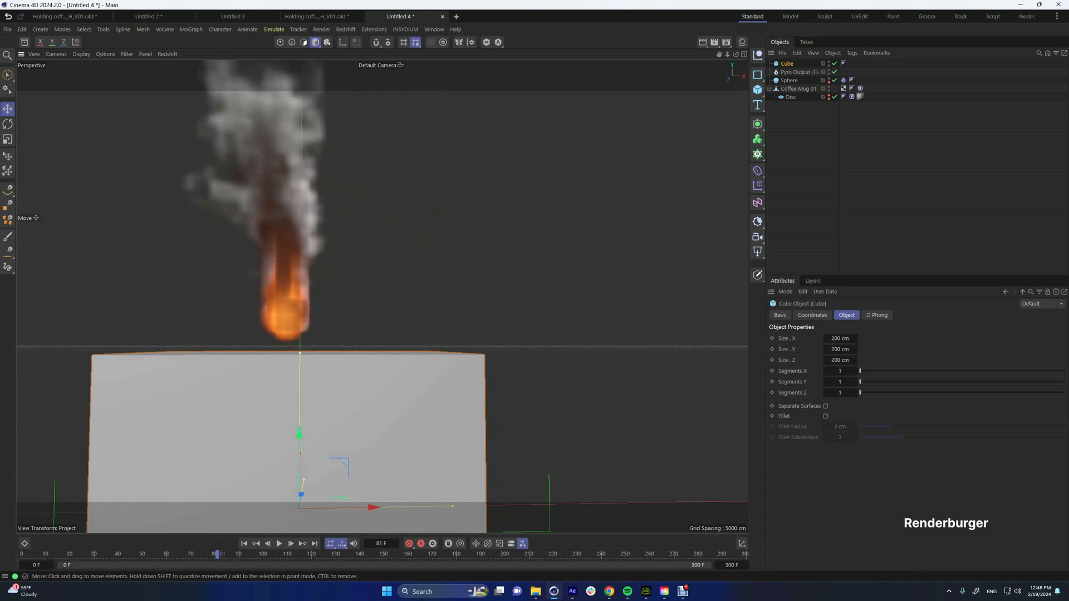
alt+drag(251, 222, 385, 262)
alt+drag(465, 303, 385, 276)
key(Delete)
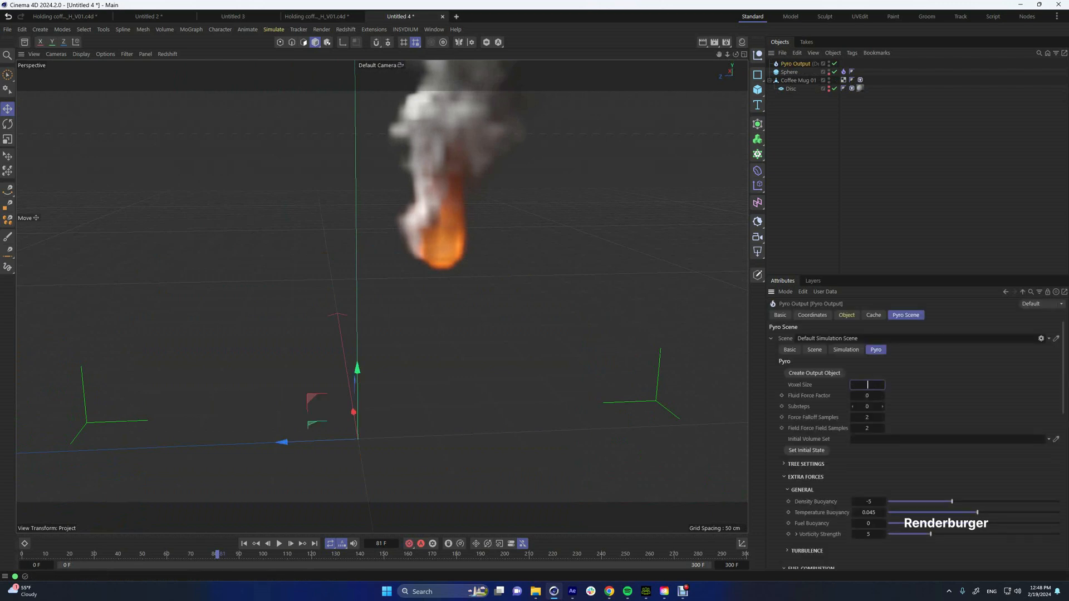
- Set the pyro scene's Voxel Size to 0.5 cm and replay the simulation from the first frame
click(243, 544)
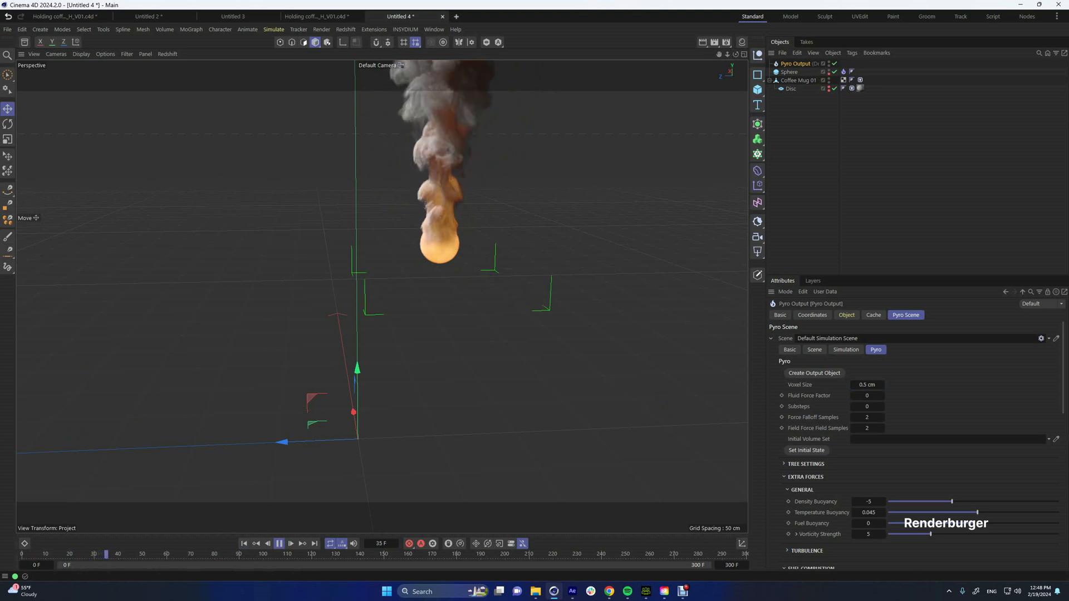
scroll(429, 204, up, 5)
alt+middle_drag(429, 203, 333, 238)
scroll(271, 526, up, 4)
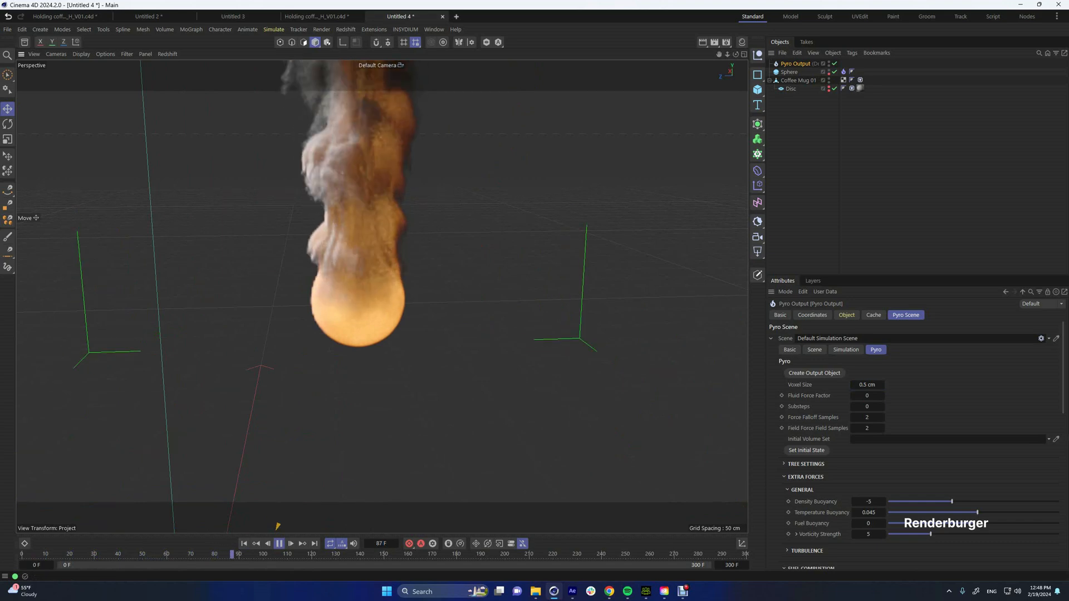
- Set the Thickness of the sphere's Pyro Emitter to 1 cm and replay the simulation, viewing the mug closely from the handle side
click(844, 72)
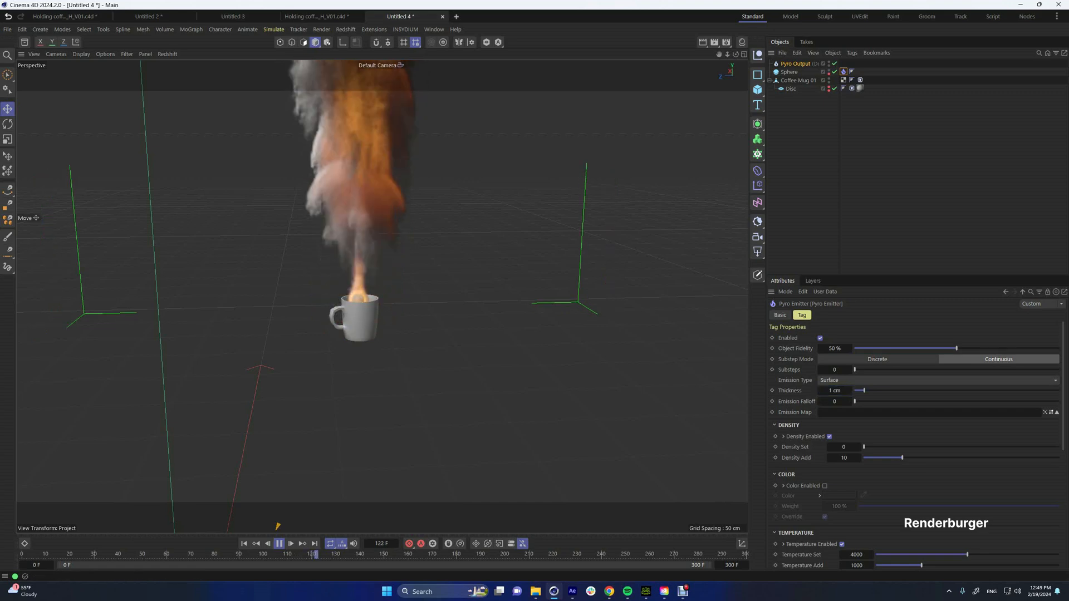
click(243, 543)
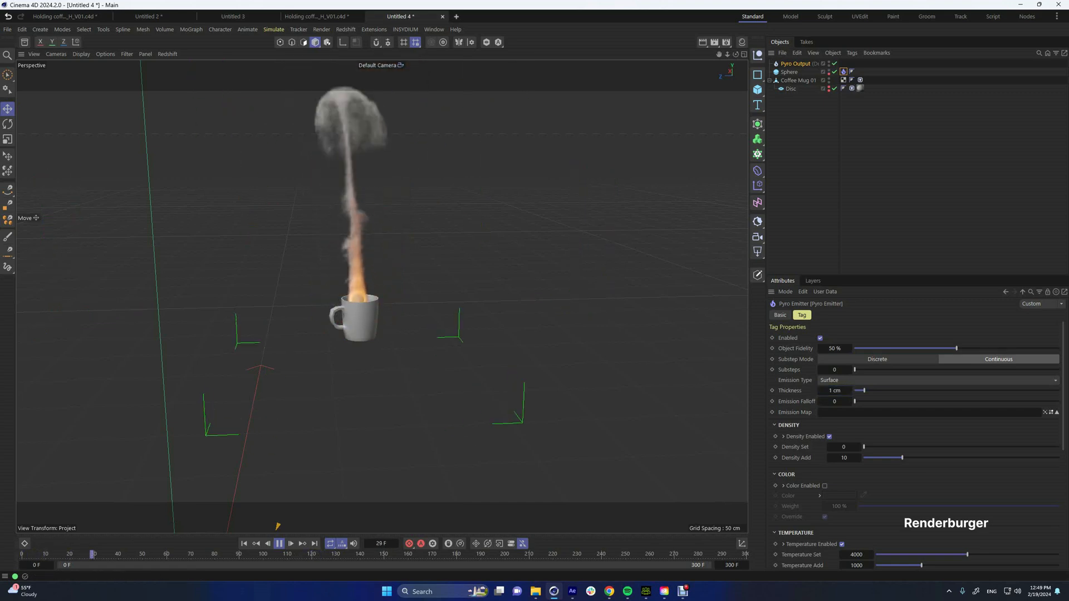
alt+right_drag(361, 305, 434, 305)
alt+drag(262, 284, 420, 298)
alt+right_drag(359, 311, 298, 312)
alt+drag(360, 311, 363, 304)
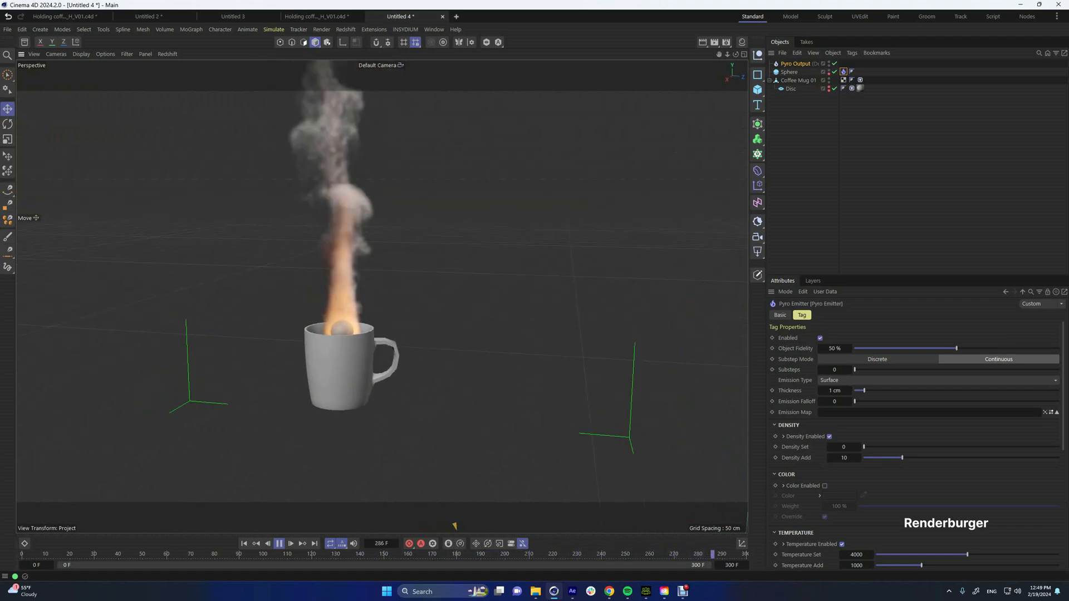
- Switch to After Effects, scrub the composition to frame 144 to examine the smoke around the mug, and return to Cinema 4D
key(alt+Tab)
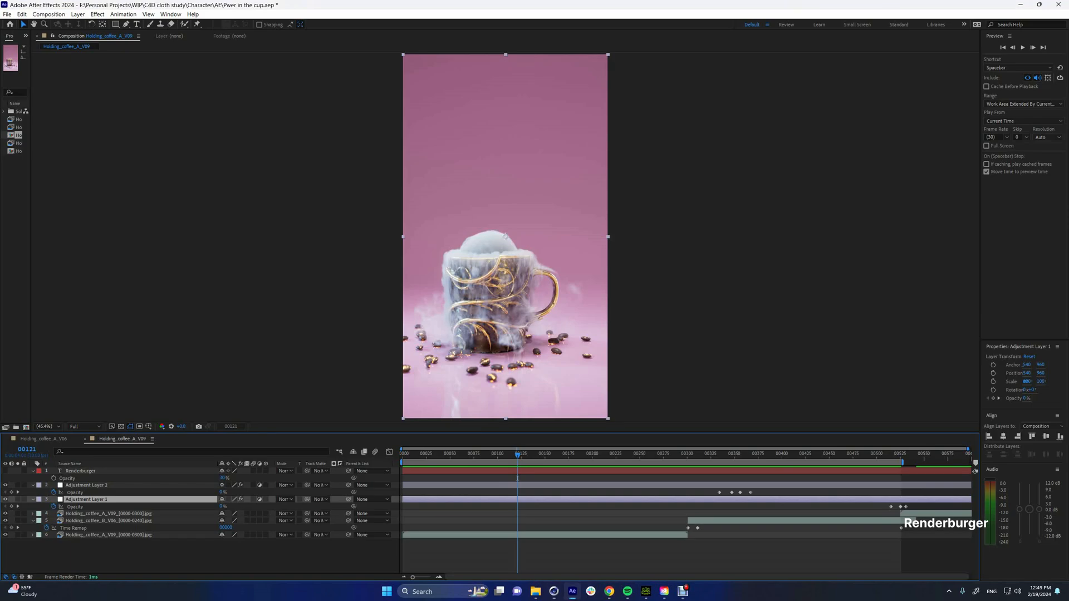
drag(517, 455, 539, 478)
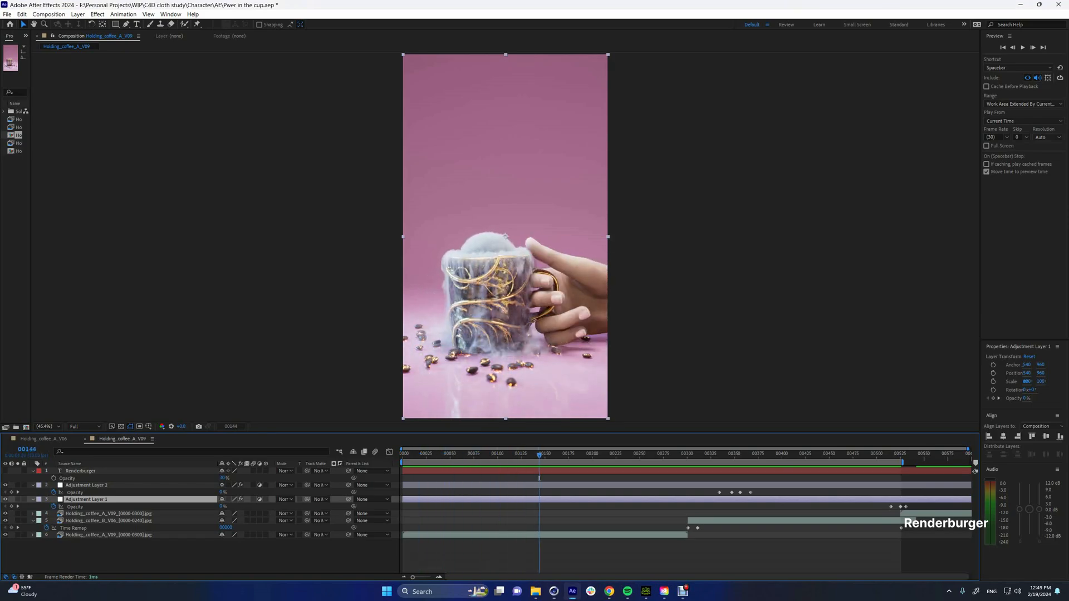
key(alt+Tab)
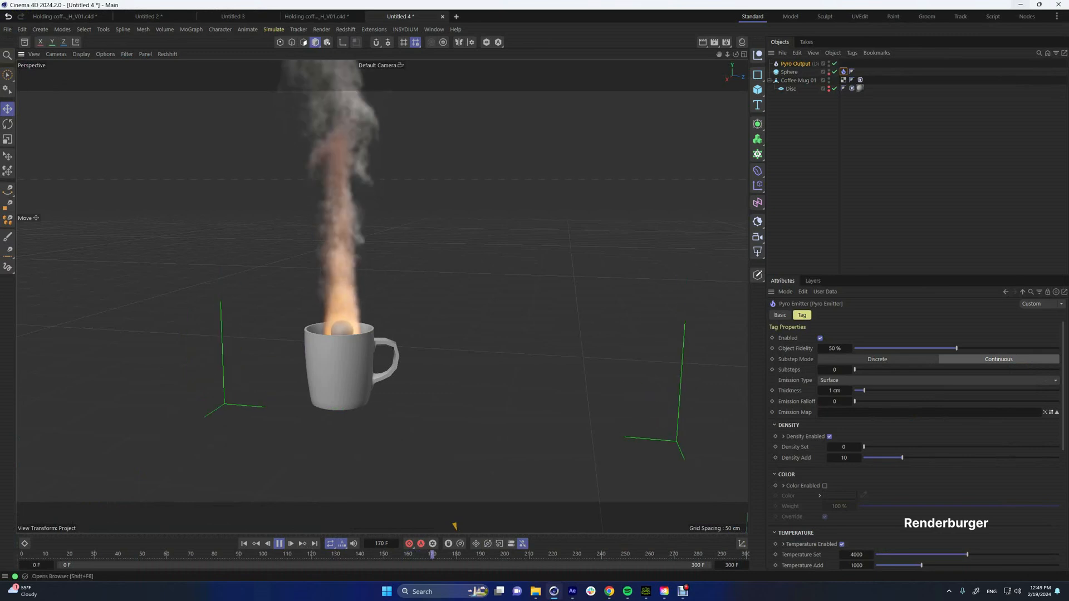
- Set the simulation scene's Gravity to 0 in the project settings
click(22, 29)
click(50, 160)
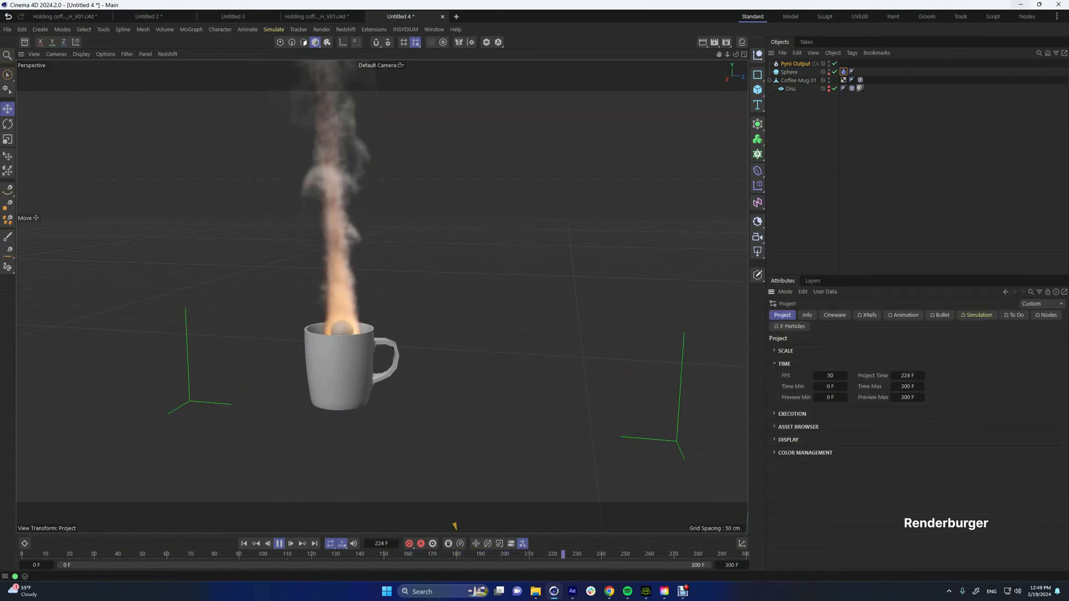
click(977, 315)
click(781, 350)
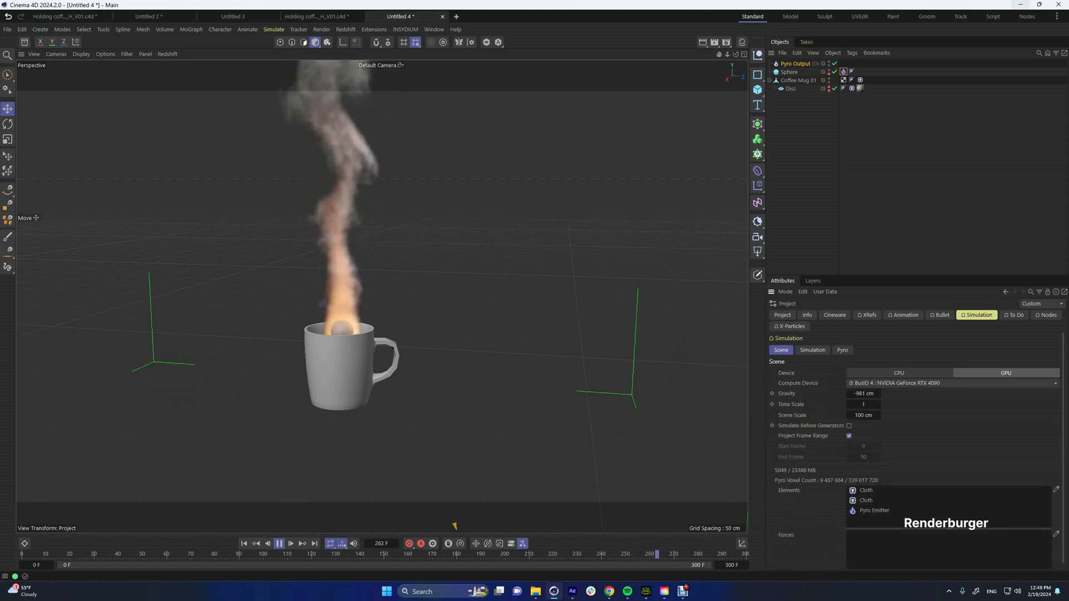
double_click(863, 394)
text(0)
key(Return)
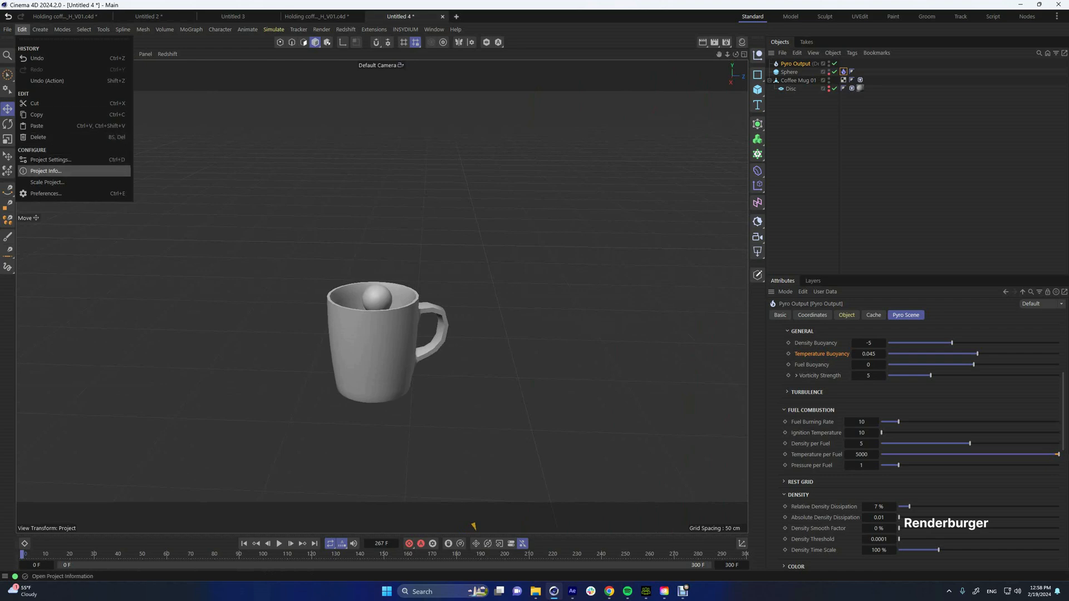
- Reset the simulation scene's Gravity to its default in the project settings
click(51, 160)
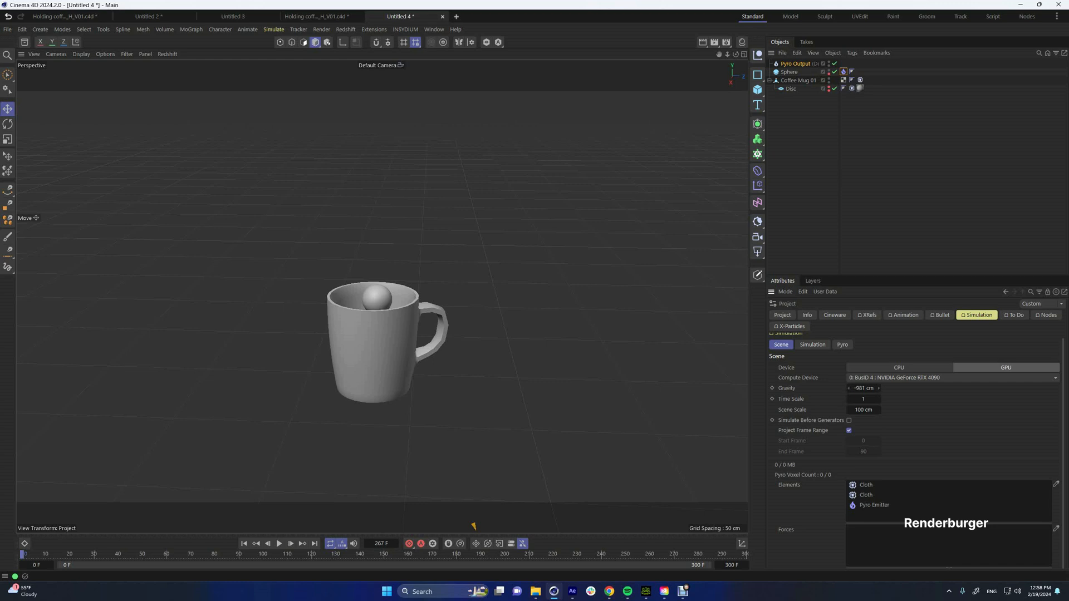
right_click(786, 388)
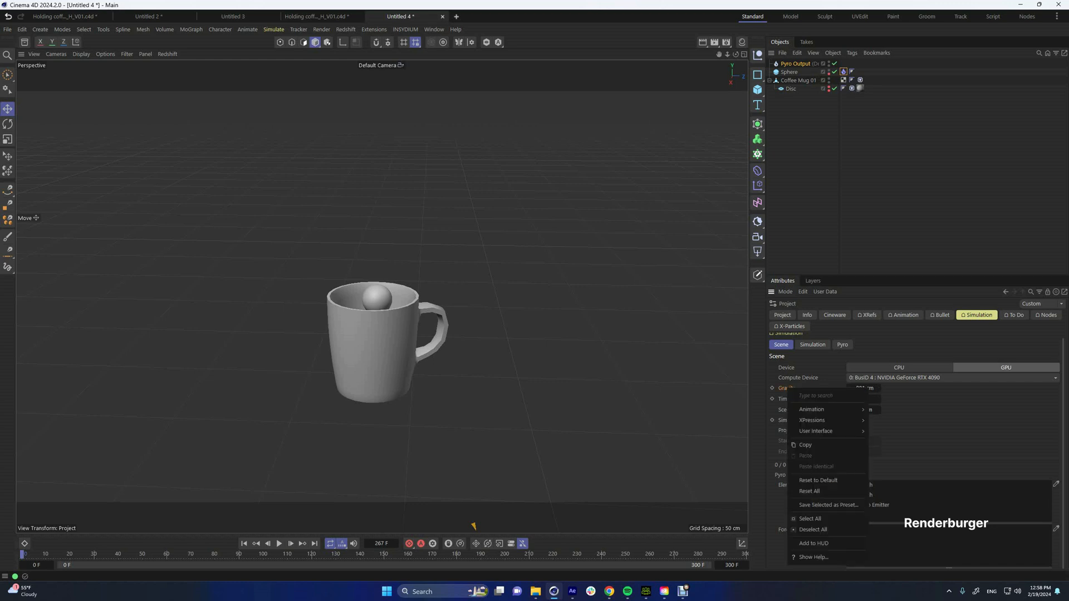
click(818, 480)
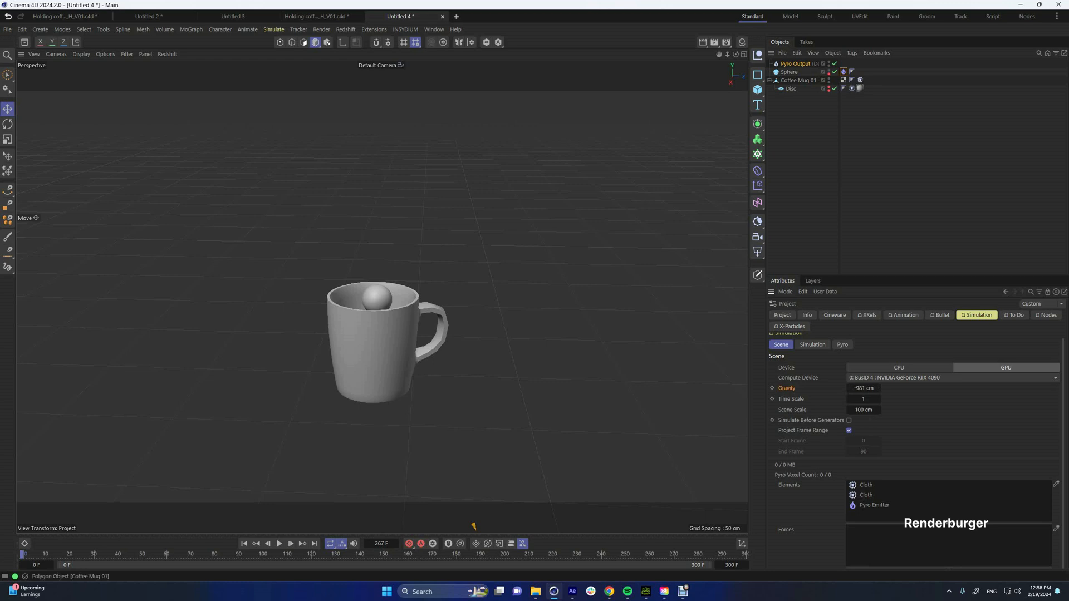
- Examine the Extra Forces and buoyancy values in the Pyro Output's pyro scene settings
click(795, 64)
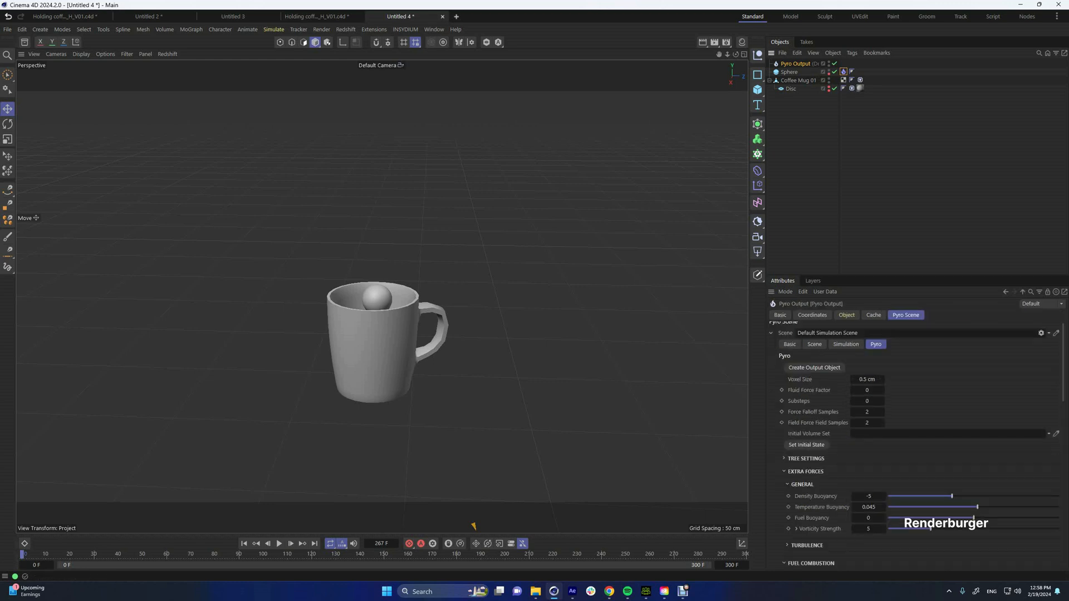
scroll(913, 435, down, 3)
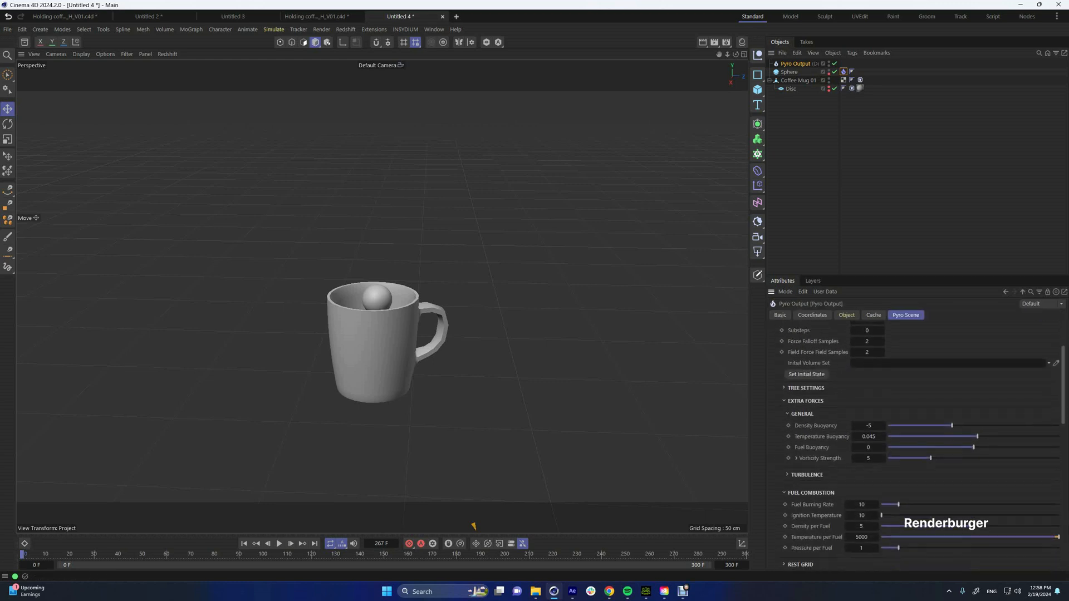
scroll(868, 401, down, 1)
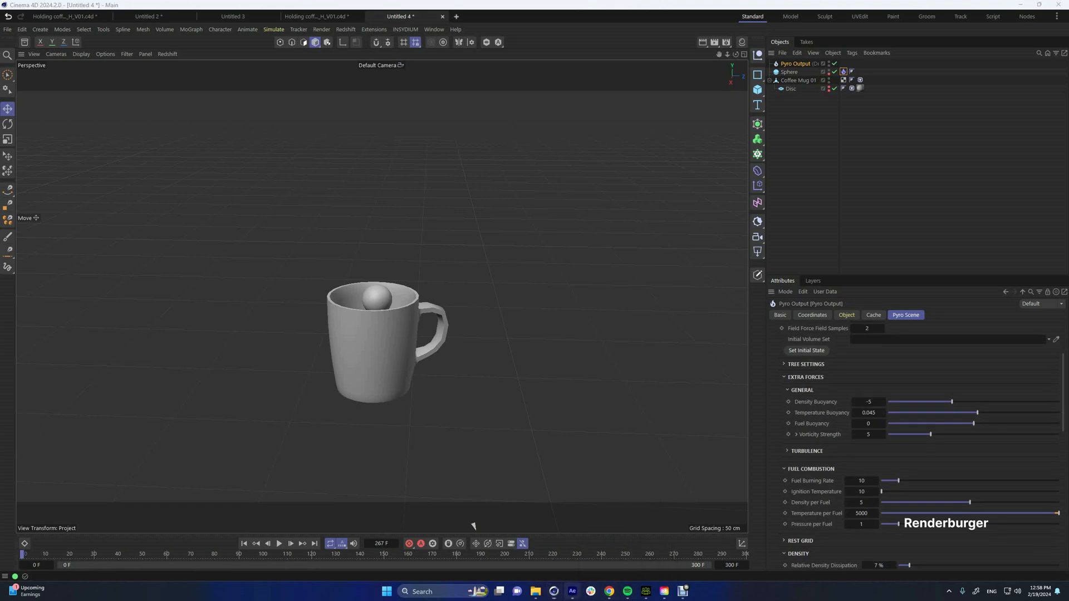
- Switch to After Effects, play the mug composition, and scrub to frame 110 to examine how the smoke falls
click(573, 591)
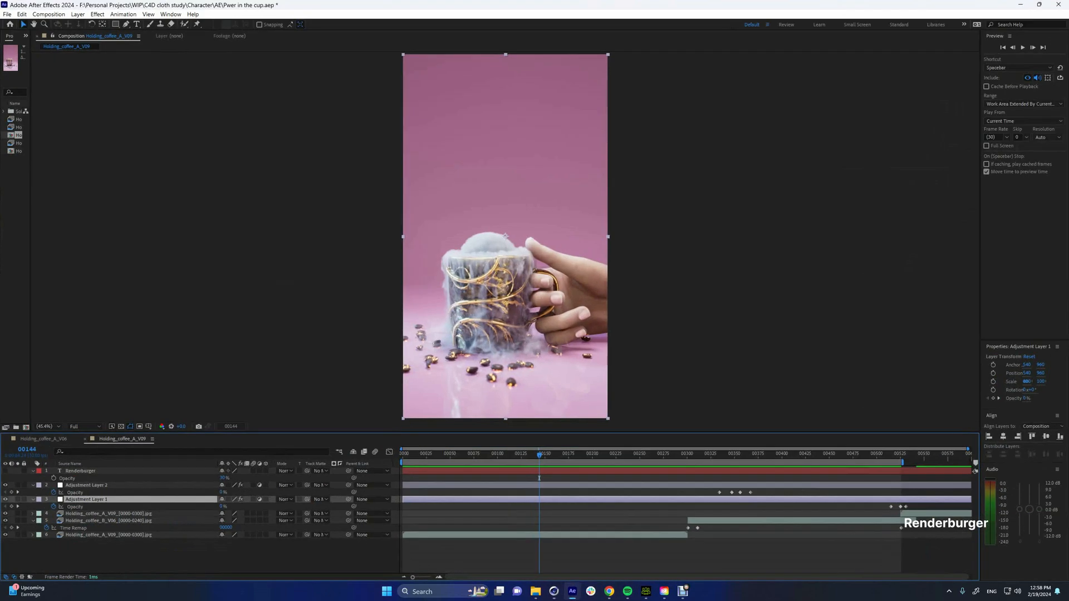
key(Home)
key(space)
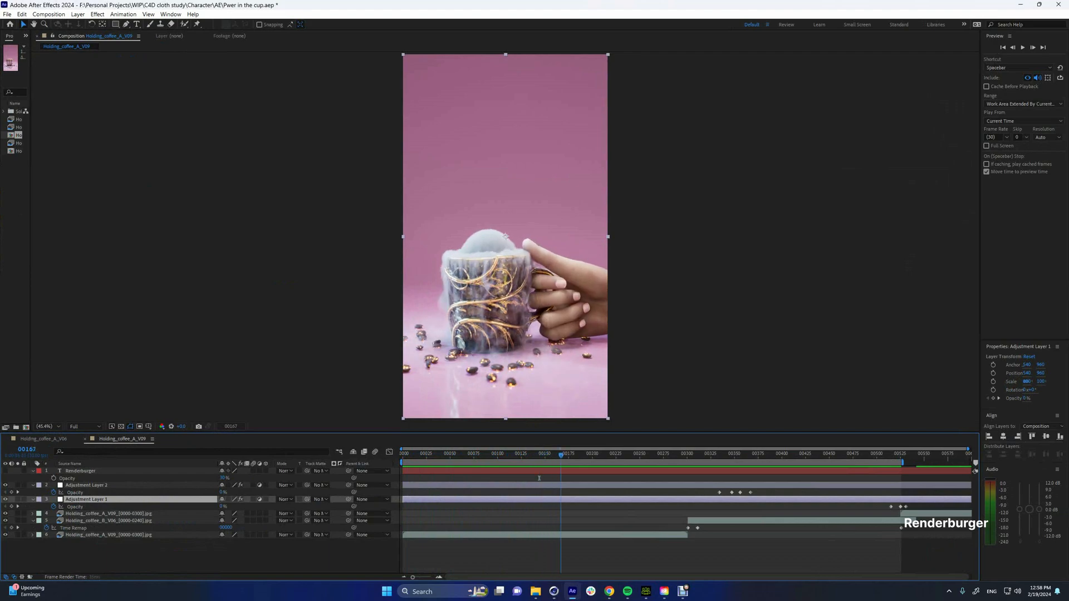
drag(539, 478, 507, 479)
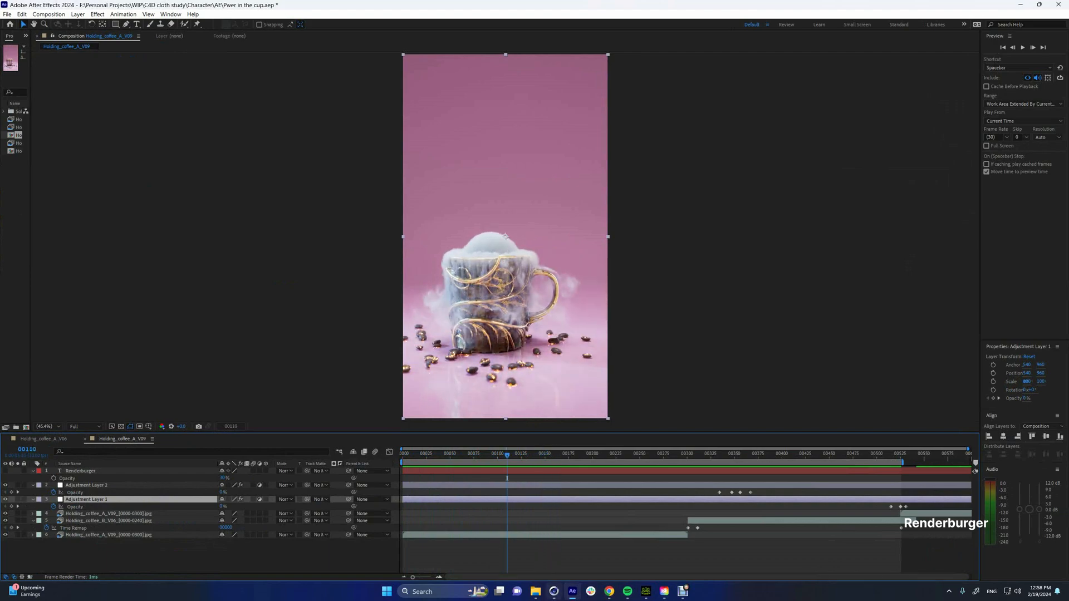
- Switch to Cinema 4D, move the sphere's Pyro Emitter tag last, and disable its temperature emission
click(554, 591)
drag(843, 71, 851, 72)
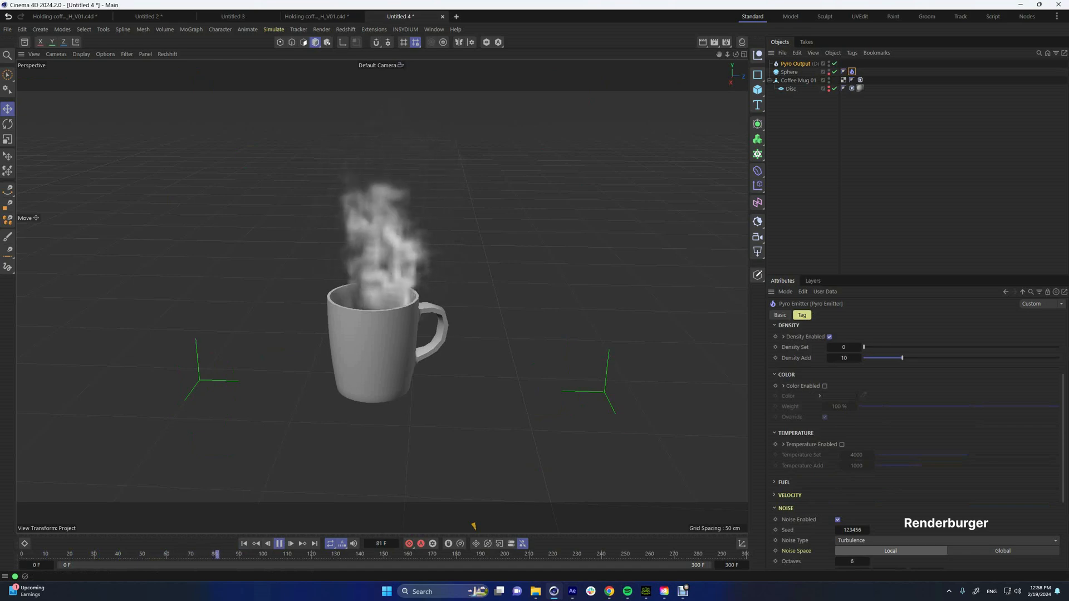
alt+drag(384, 245, 382, 195)
- Set the Pyro Output's Density Buoyancy to 5 and watch the smoke spill over the mug
click(795, 63)
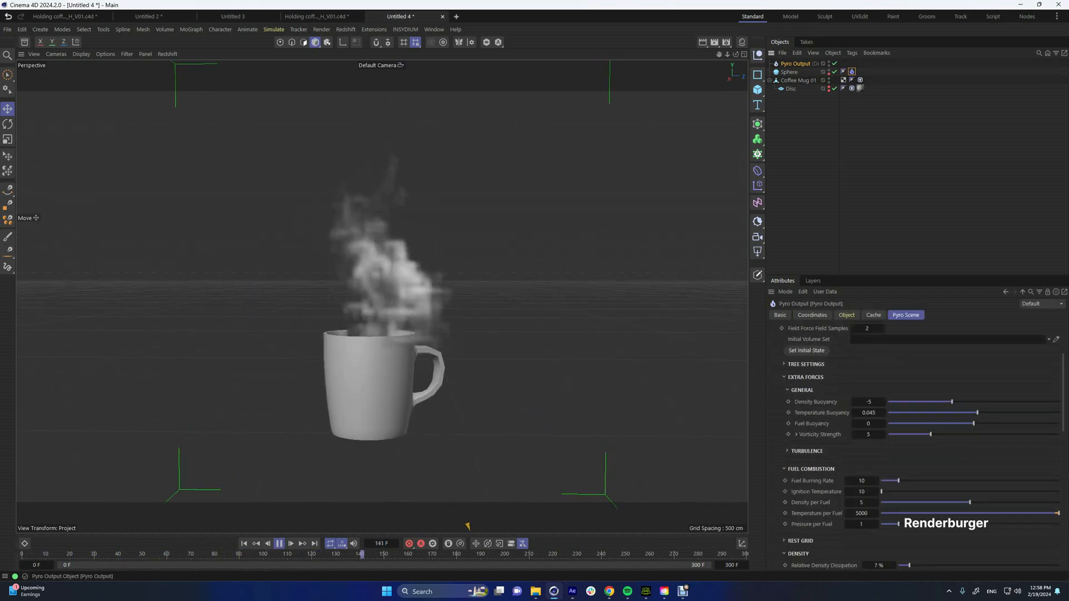
double_click(868, 401)
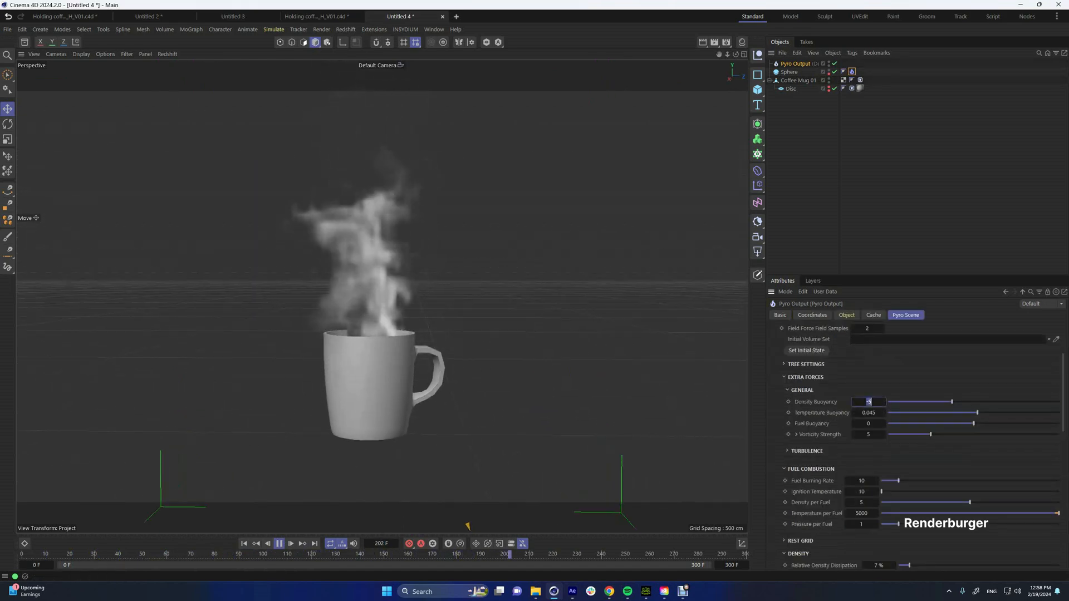
text(5)
key(Return)
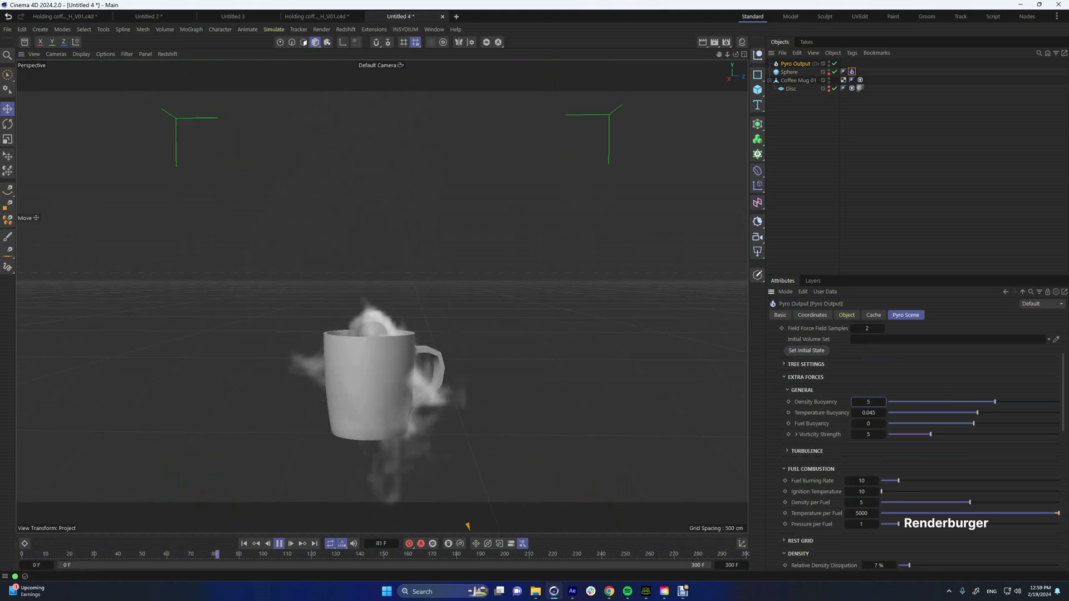
scroll(358, 358, down, 2)
alt+drag(358, 358, 362, 398)
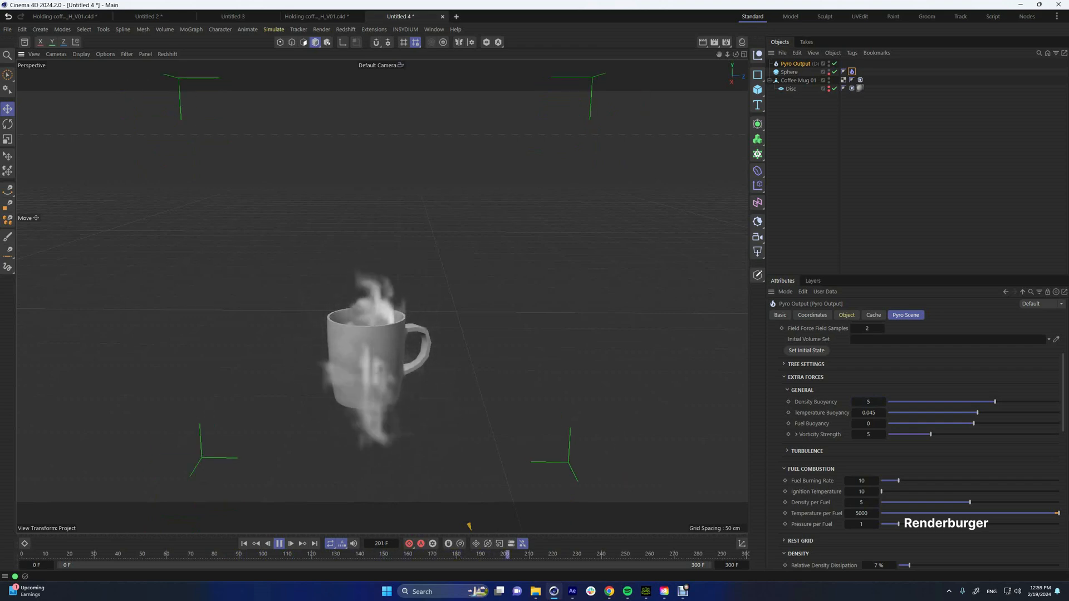
- Set the pyro scene's turbulence Strength to 1 and its Voxel Size to 0.2 cm
click(806, 451)
click(806, 451)
click(807, 451)
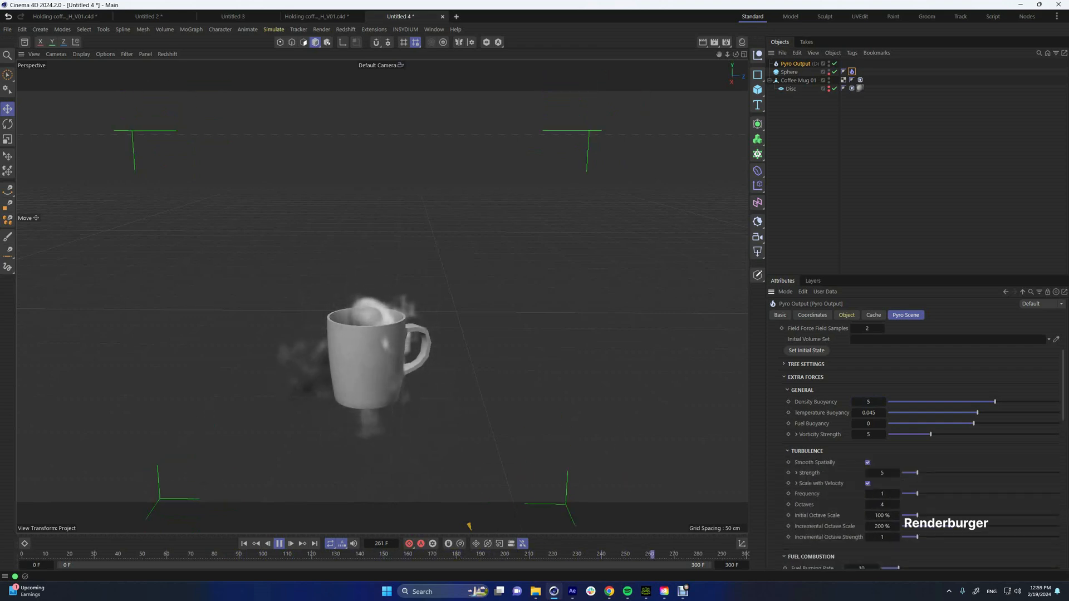
double_click(881, 473)
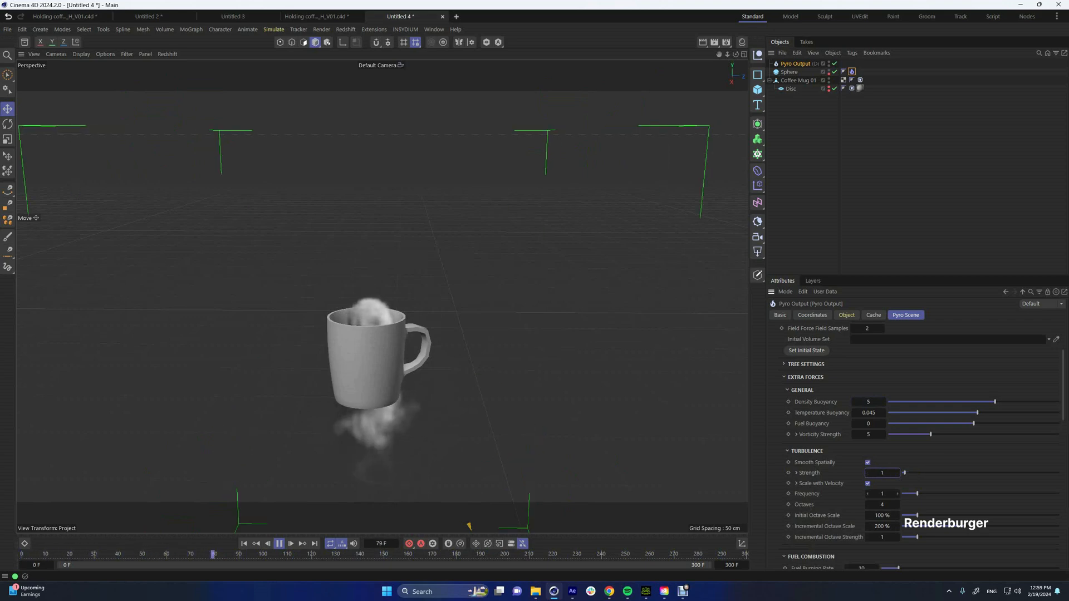
scroll(913, 446, up, 3)
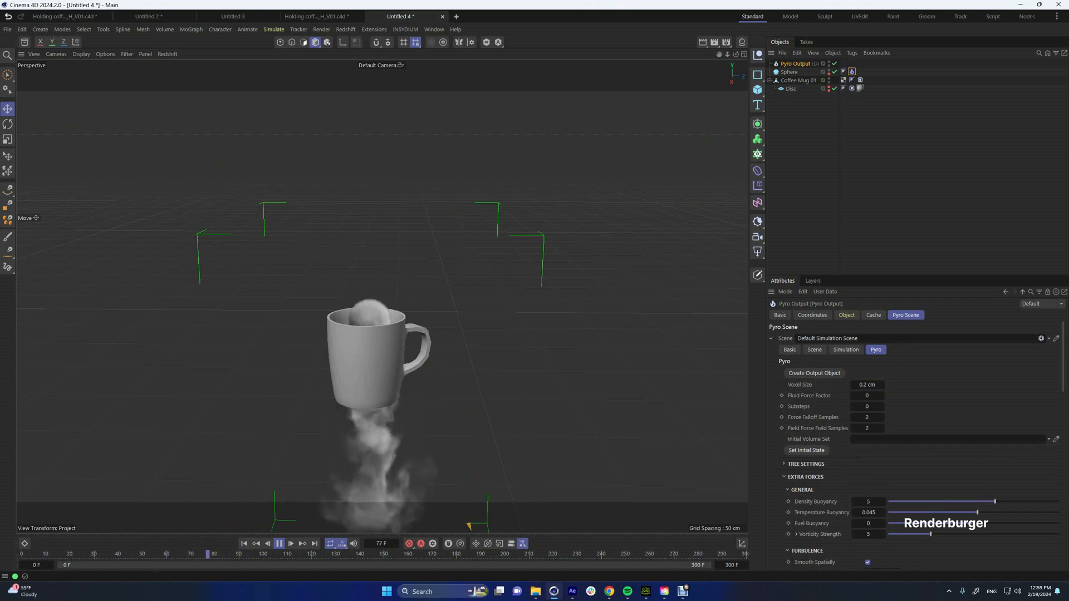
- Add a Collider simulation tag to the Coffee Mug 01 object
scroll(356, 396, up, 2)
alt+middle_drag(344, 393, 332, 323)
alt+drag(331, 323, 338, 378)
scroll(353, 250, up, 1)
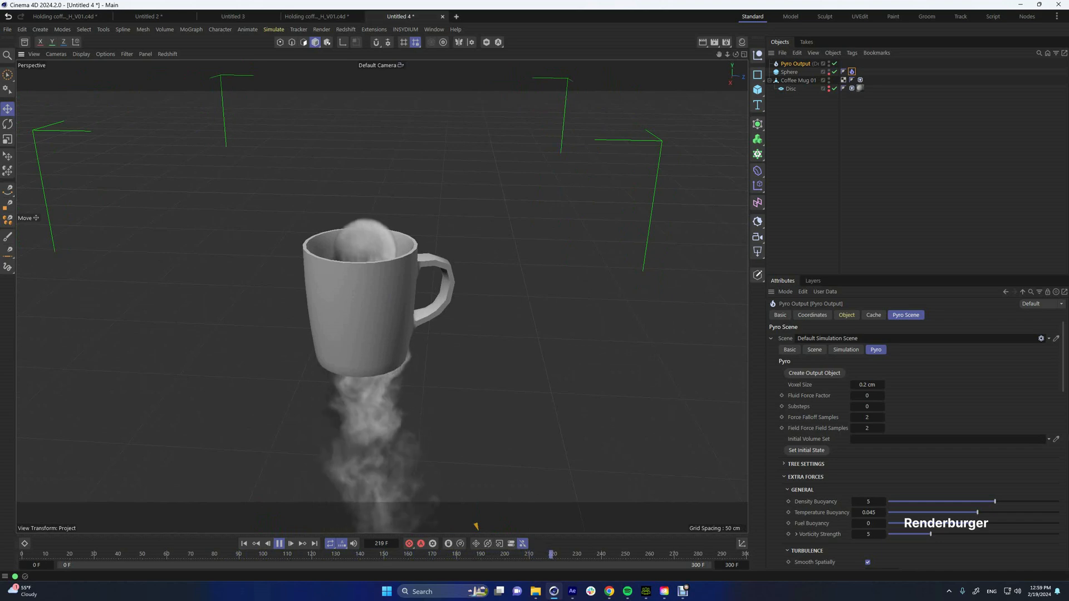
key(ctrl+shift+a)
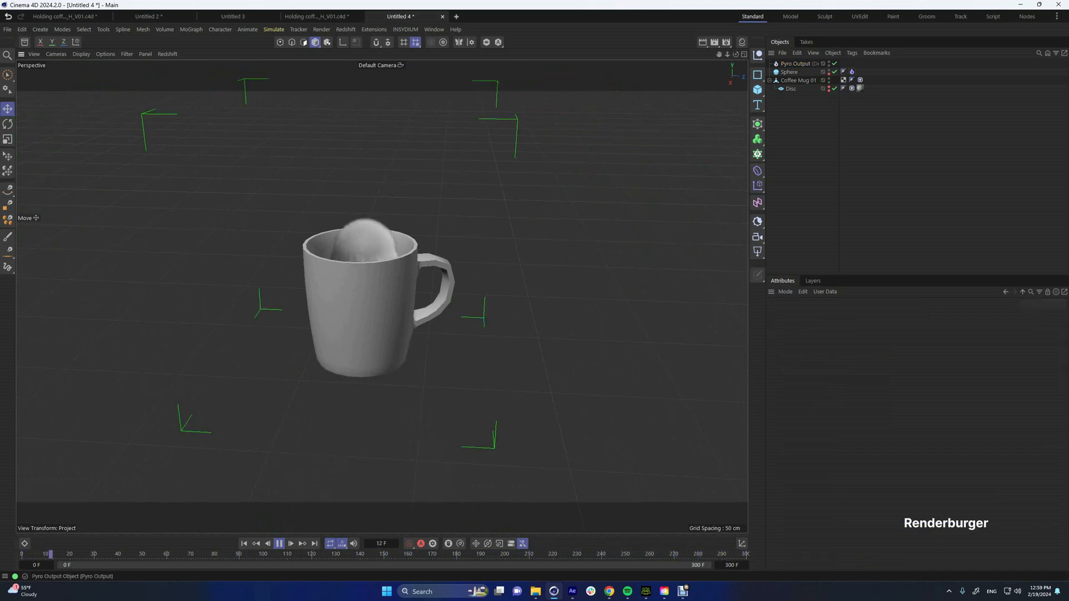
click(798, 81)
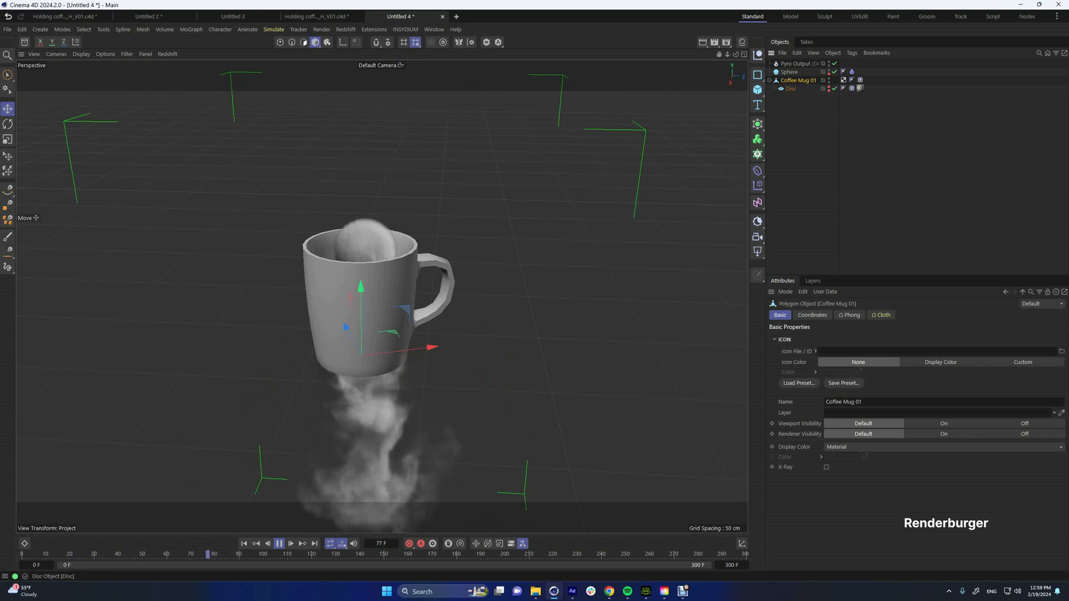
right_click(797, 81)
mouse_move(835, 233)
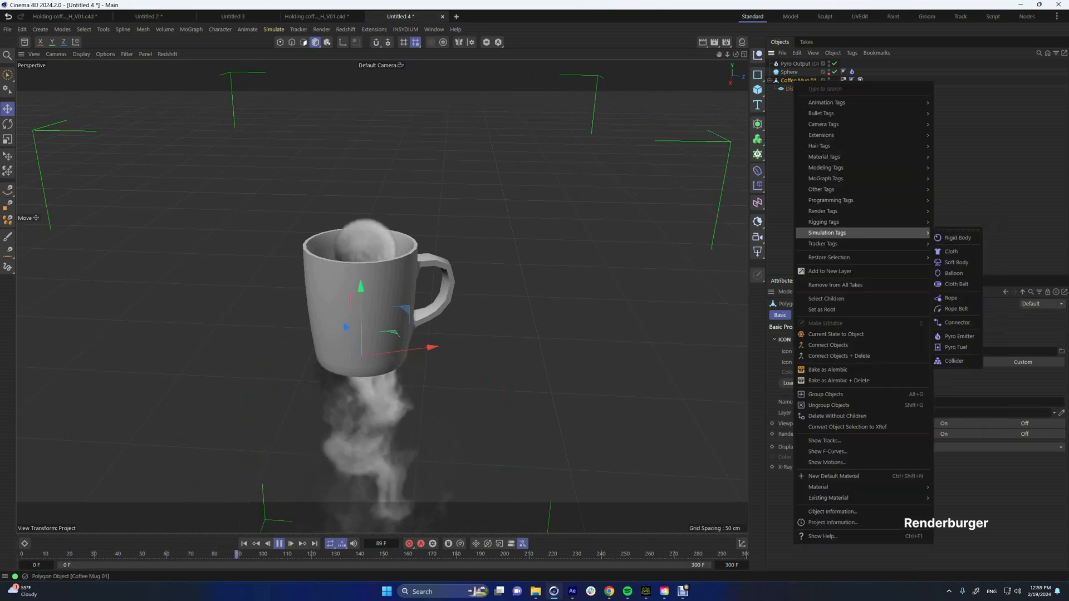
click(954, 360)
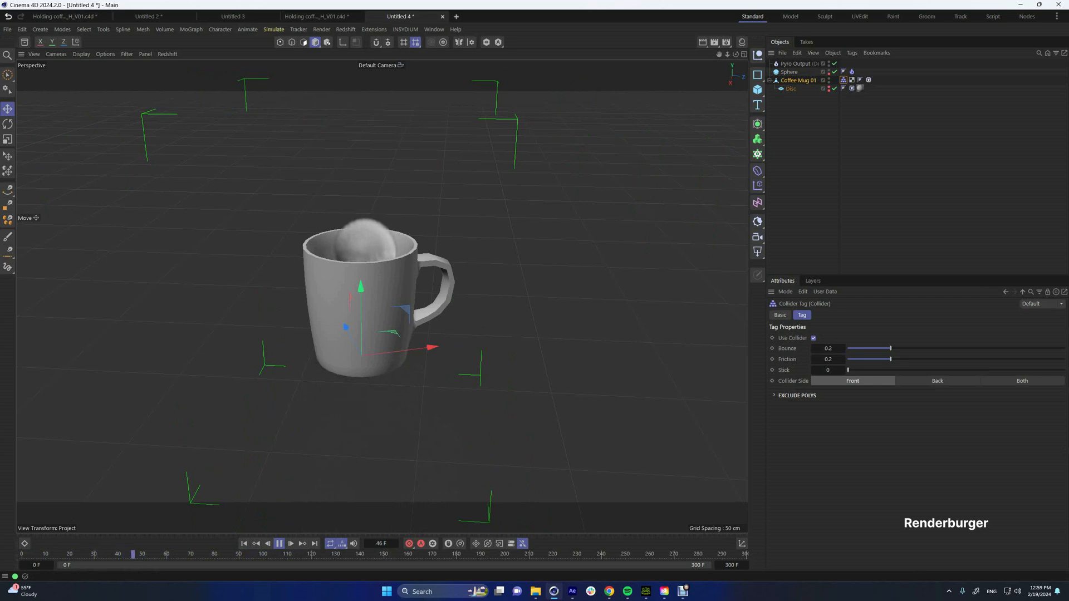
- Examine from above and from the side how the smoke behaves inside the mug with the collider active
alt+drag(374, 249, 371, 320)
alt+right_drag(374, 249, 398, 248)
alt+drag(374, 249, 372, 275)
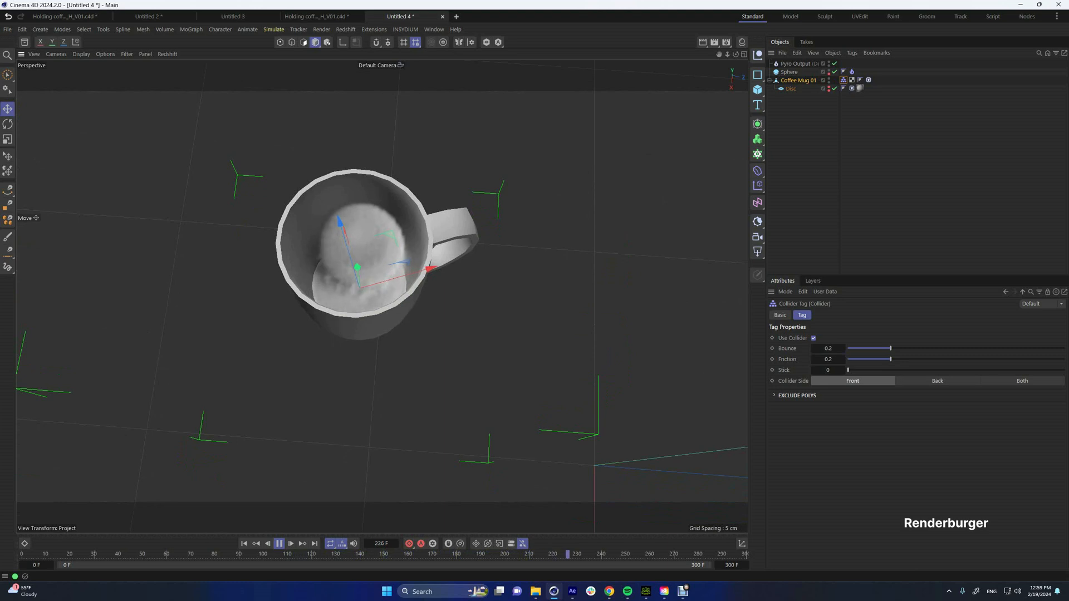
alt+right_drag(374, 249, 346, 249)
alt+drag(373, 249, 375, 195)
alt+right_drag(374, 249, 398, 249)
alt+drag(373, 249, 374, 234)
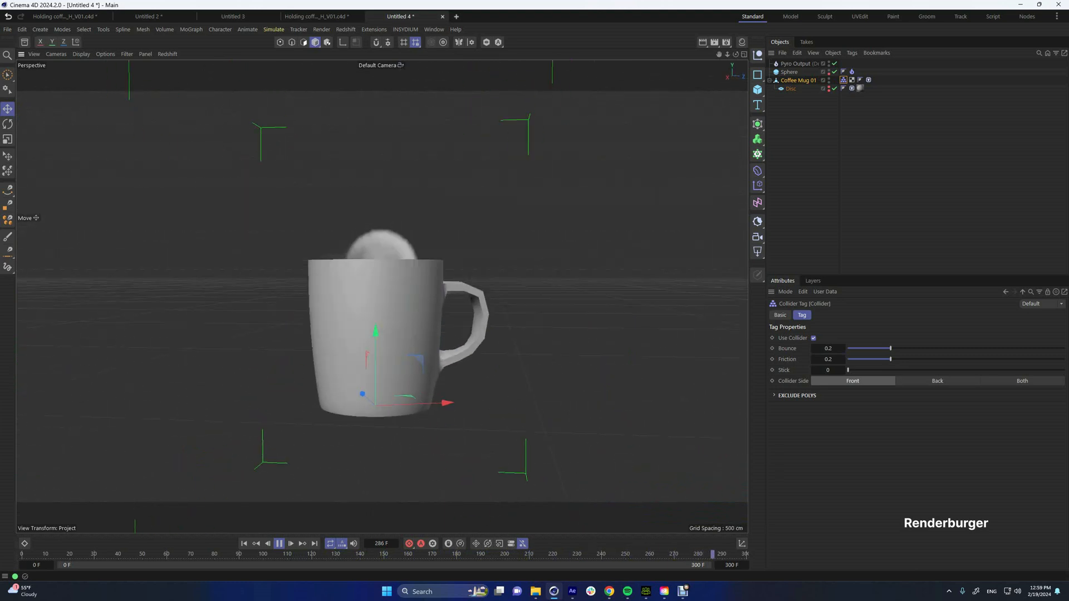
- Show the Bullet tag types available for the Coffee Mug 01 object
click(797, 81)
right_click(797, 80)
mouse_move(835, 113)
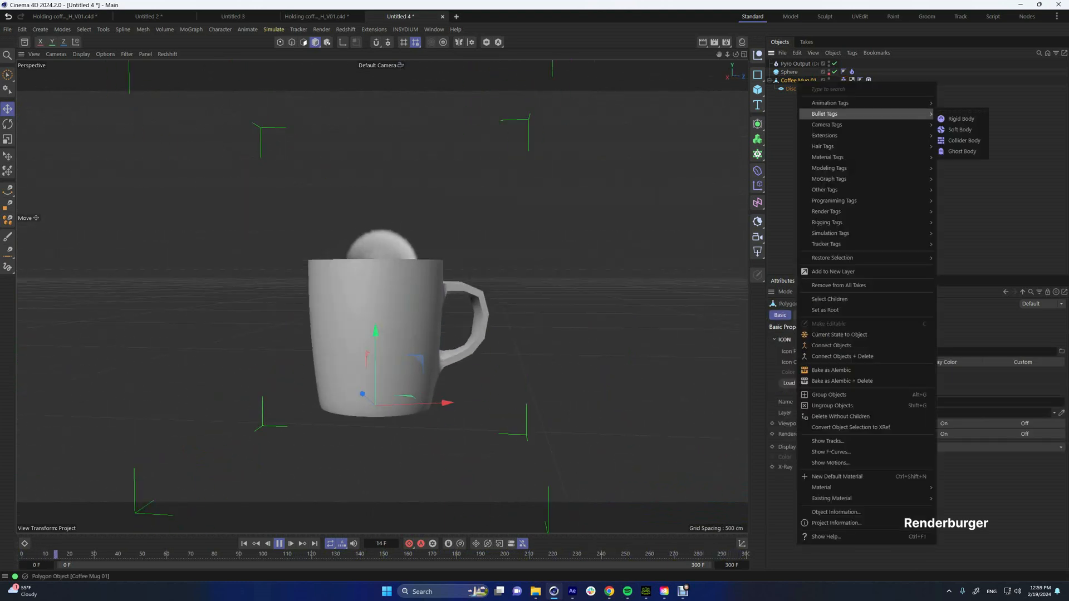
- Add a Display tag to the coffee mug and override its shading mode with Lines
mouse_move(835, 212)
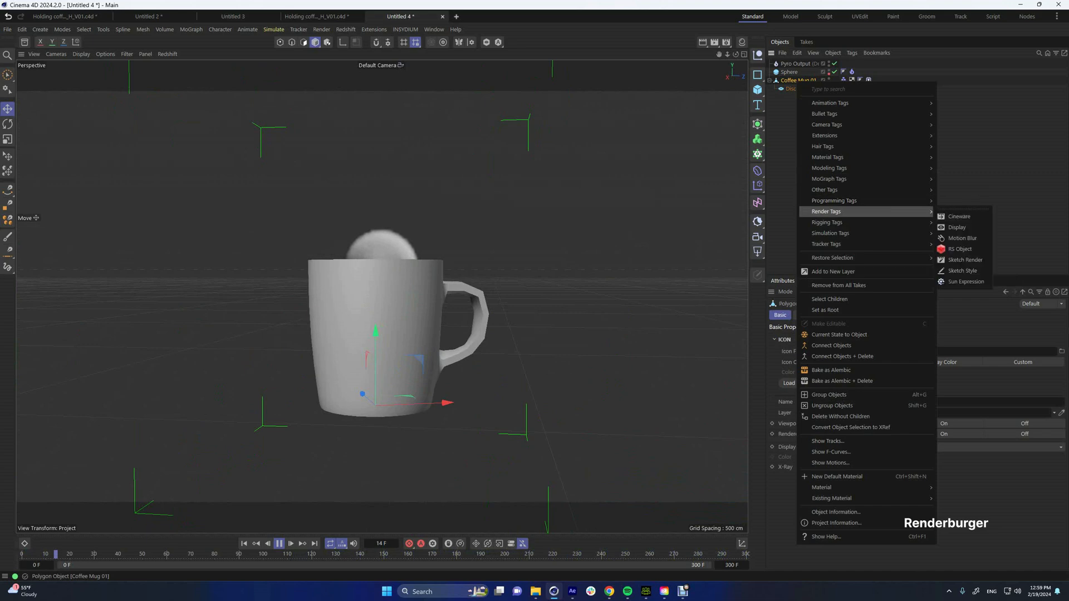
click(957, 227)
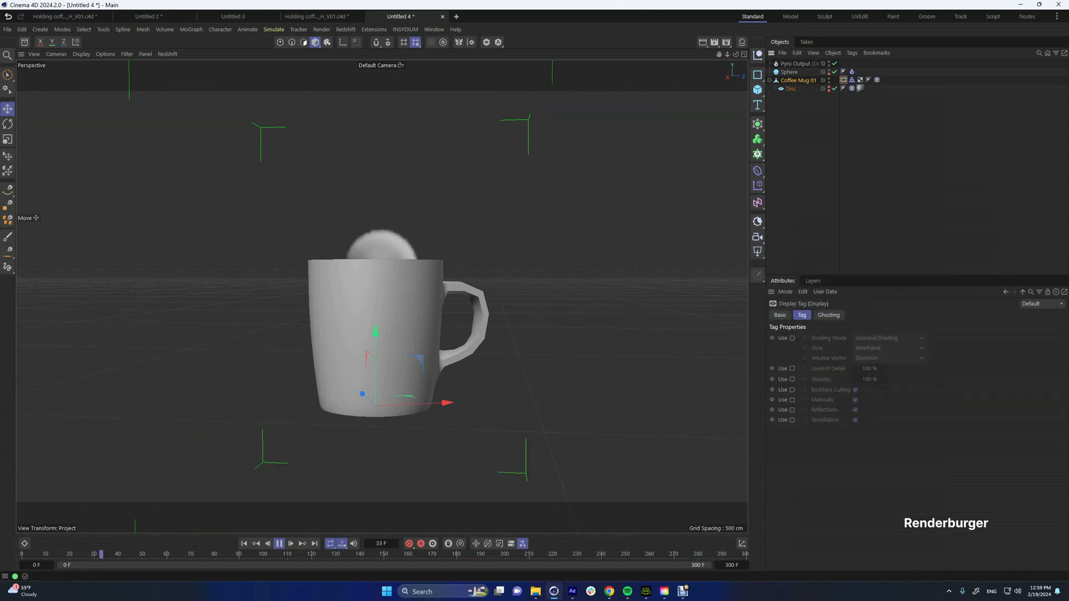
click(792, 338)
click(888, 338)
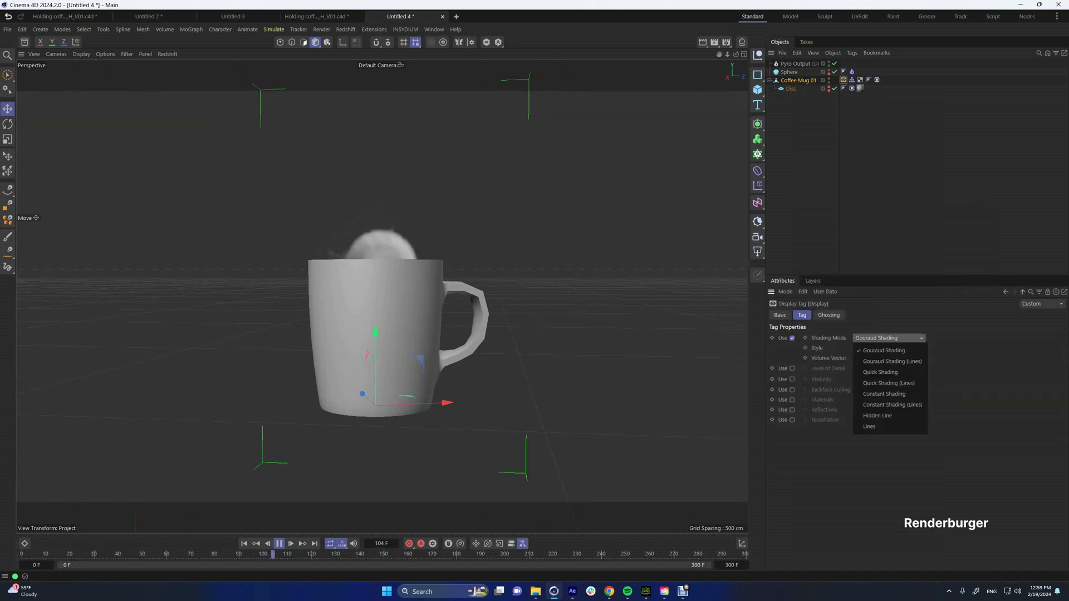
click(889, 426)
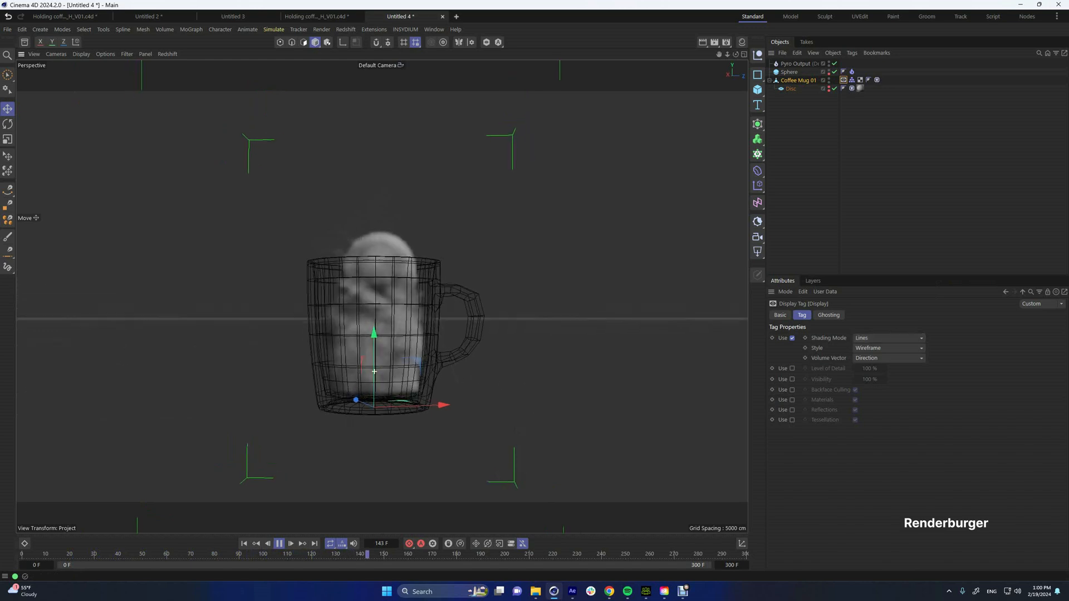
alt+drag(384, 311, 386, 332)
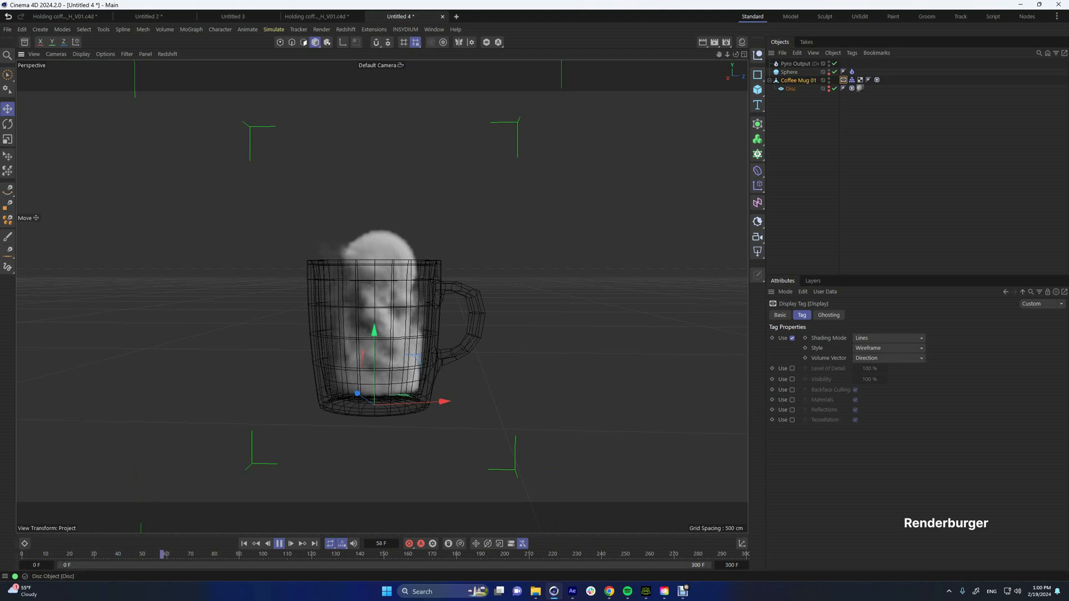
- Inspect the disc and smoke inside the wireframe mug, and turn off the shading mode override in the mug's Display tag
click(790, 89)
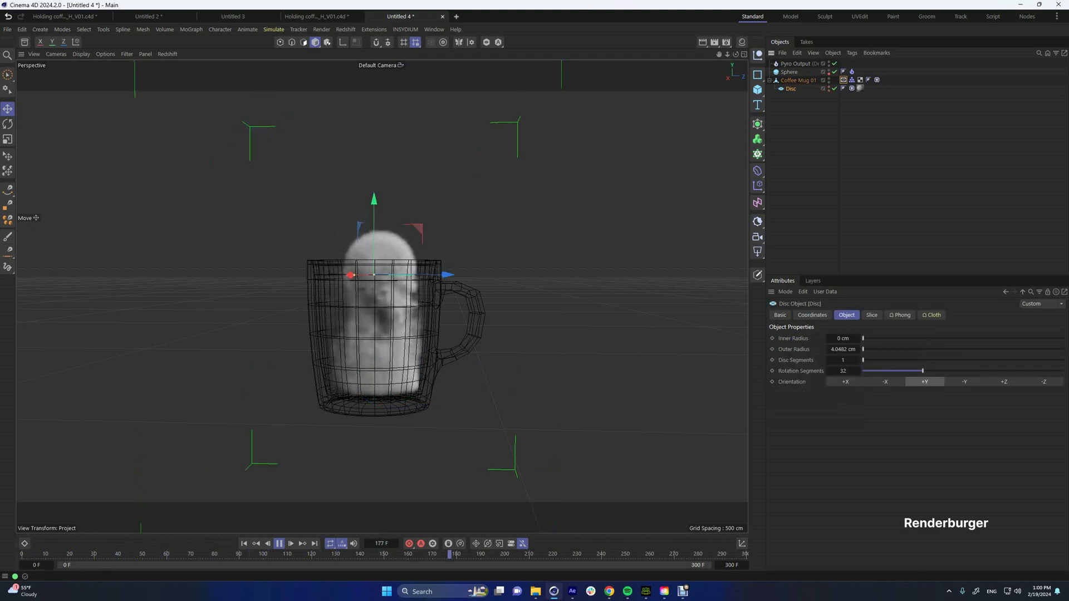
alt+drag(377, 320, 380, 412)
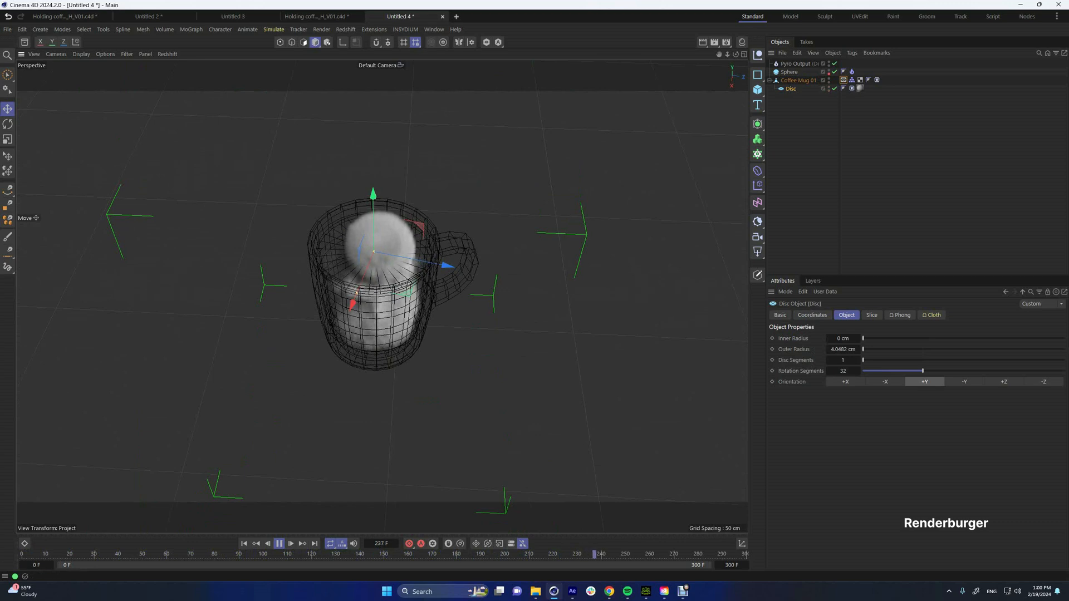
click(843, 80)
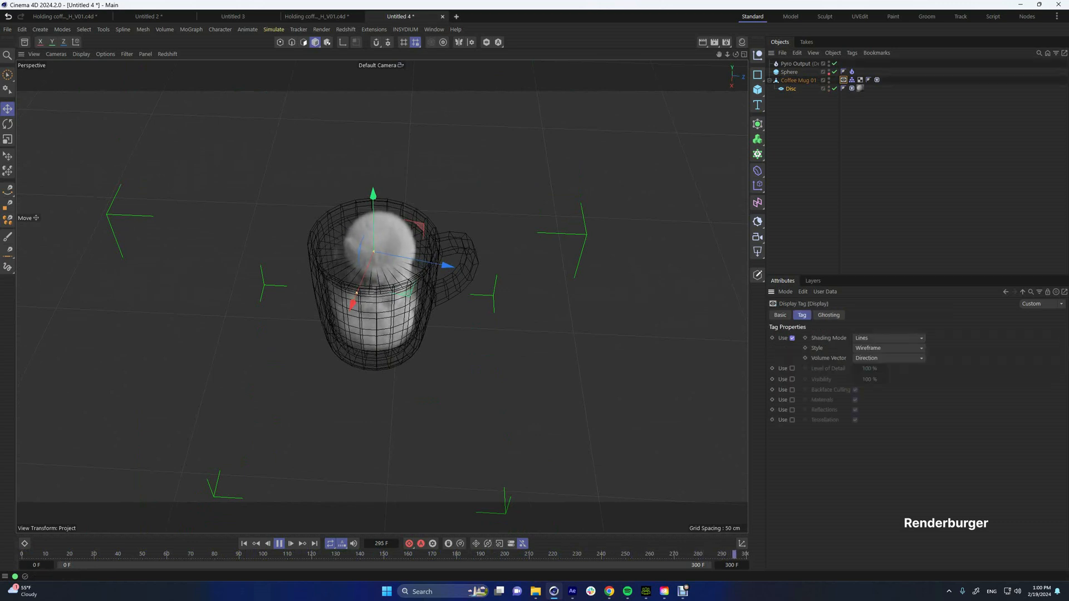
click(793, 338)
scroll(365, 255, up, 3)
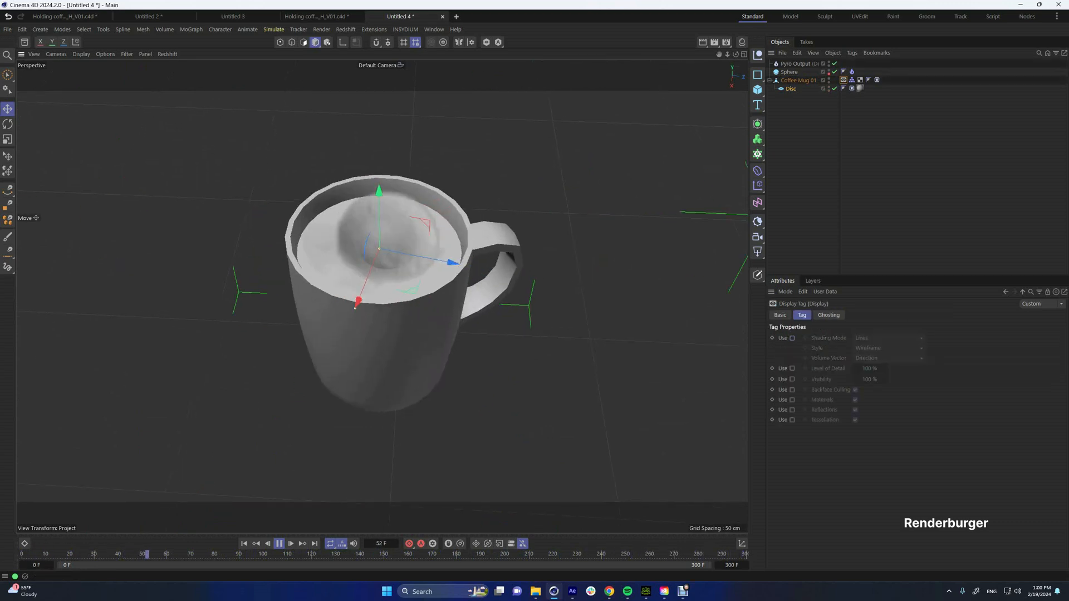
alt+drag(364, 255, 365, 226)
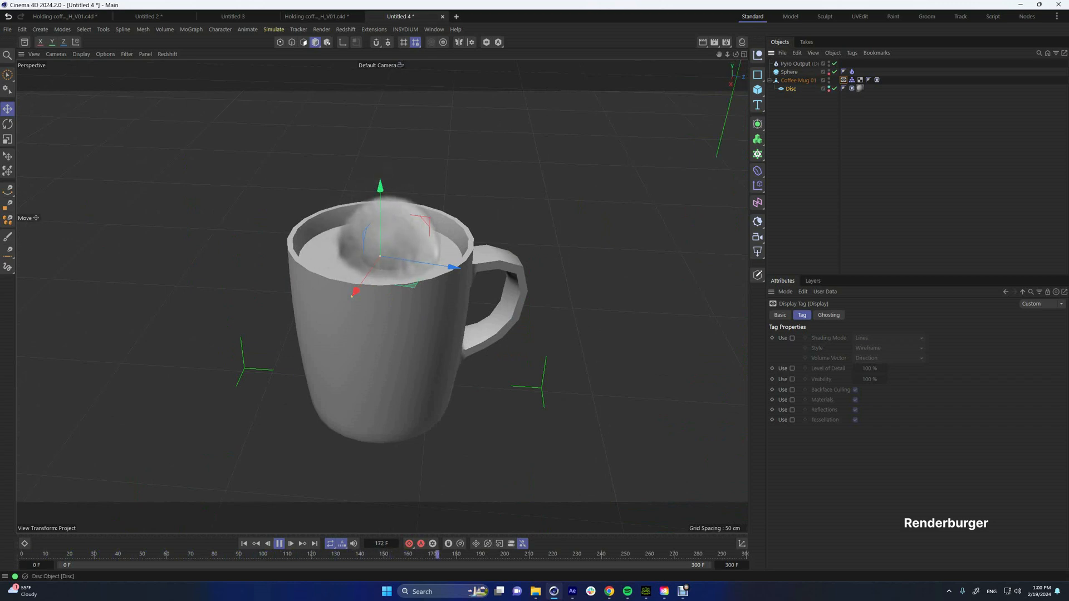
scroll(382, 295, down, 3)
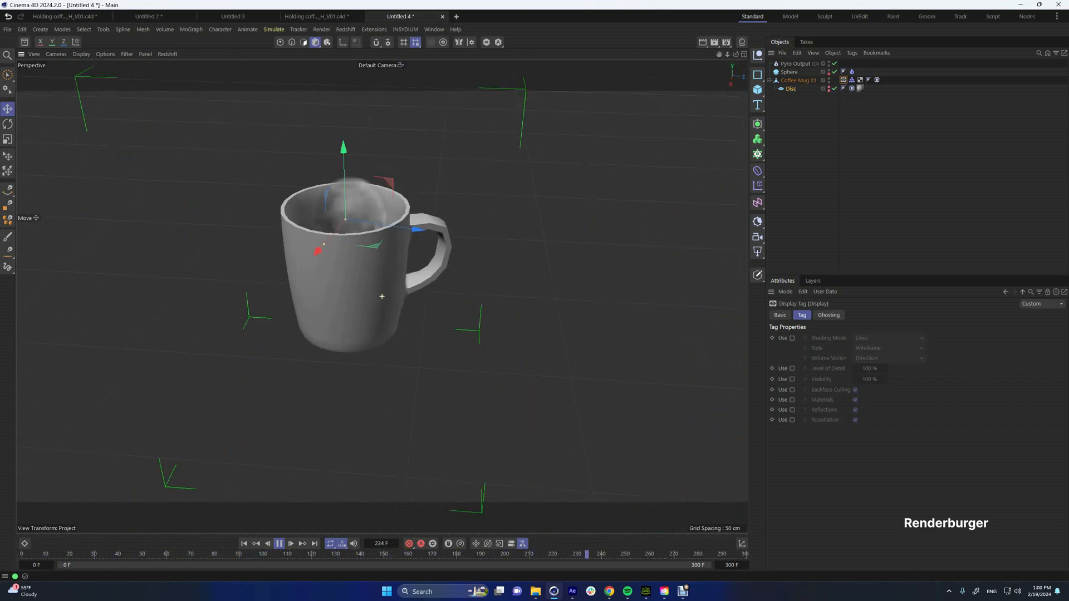
alt+drag(381, 296, 347, 247)
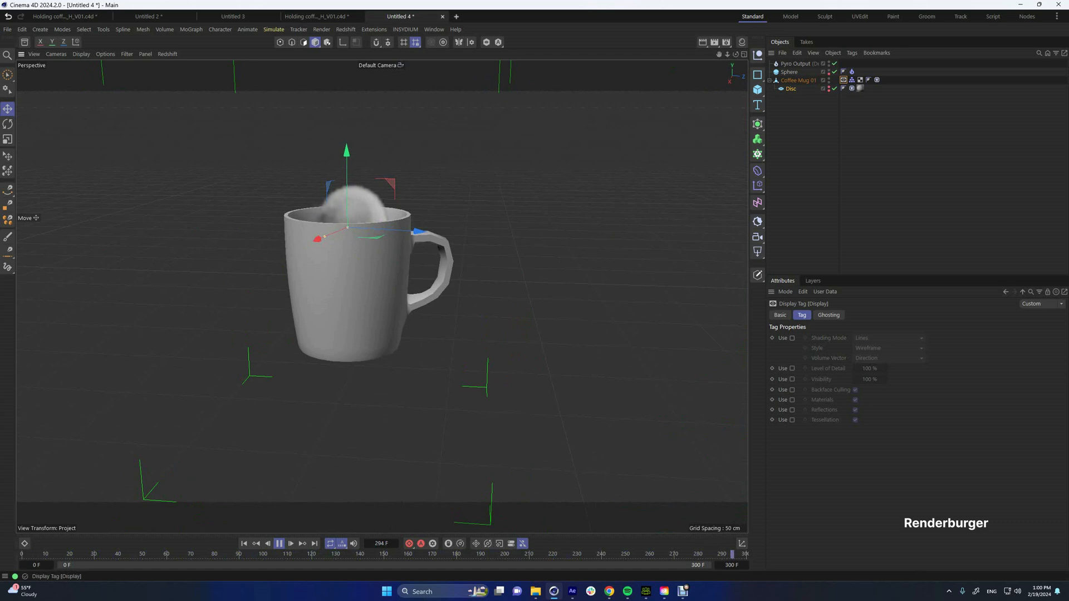
- Copy the coffee mug's Collider tag onto the Disc object
click(852, 80)
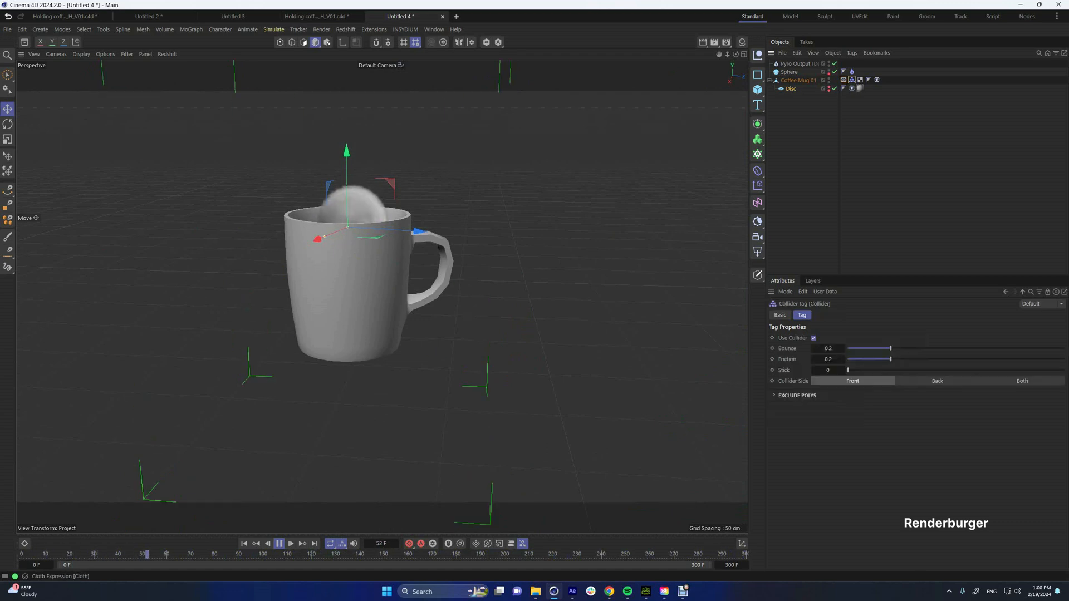
ctrl+drag(851, 79, 866, 89)
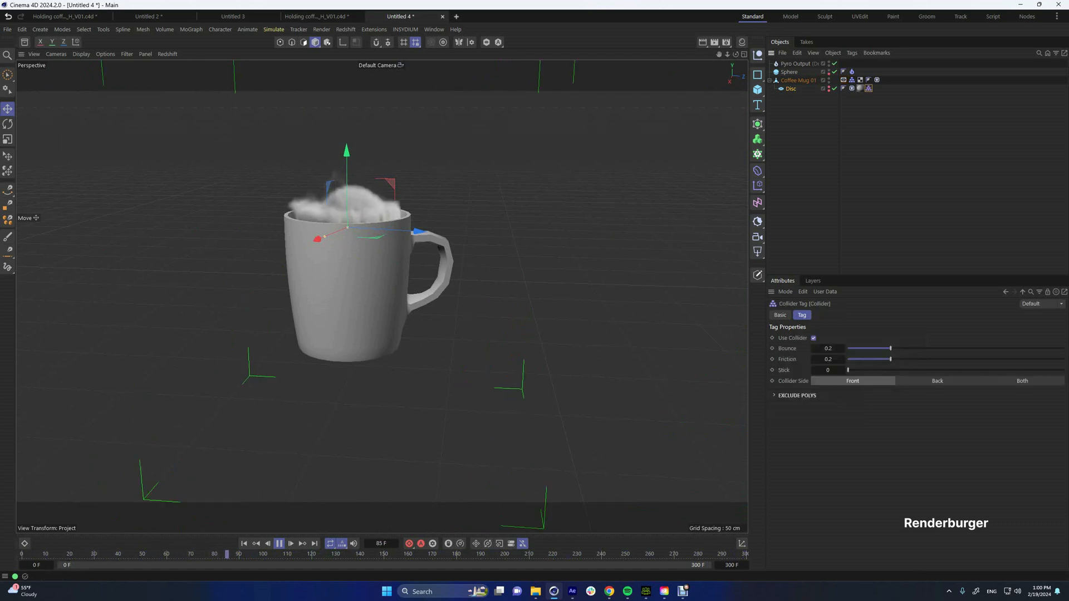
click(868, 134)
alt+drag(323, 270, 334, 247)
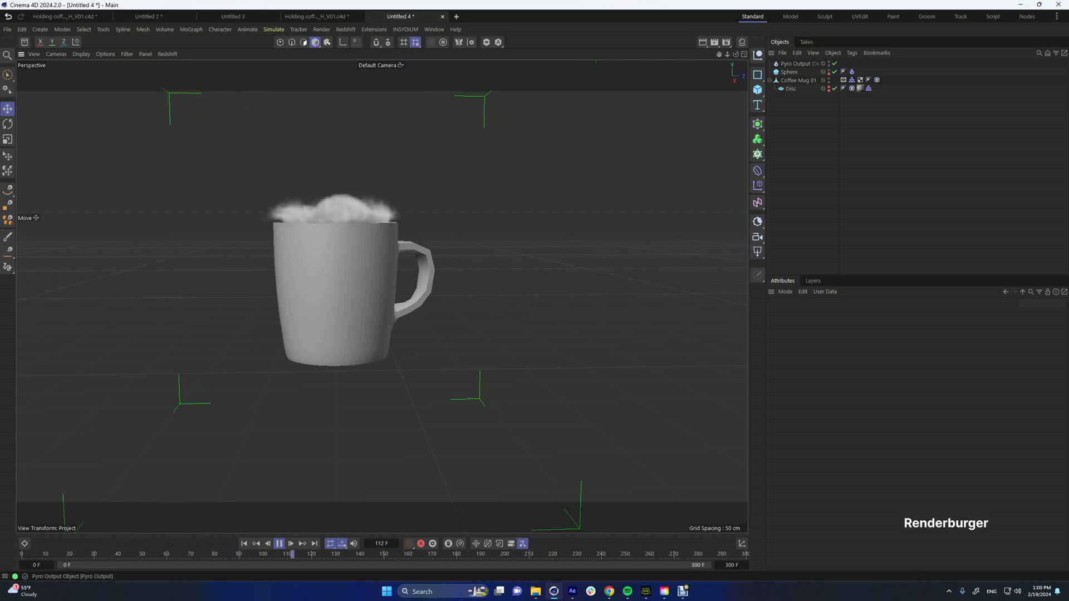
- Set the Relative Density Dissipation to 1 % in the Pyro Output's scene settings
click(795, 64)
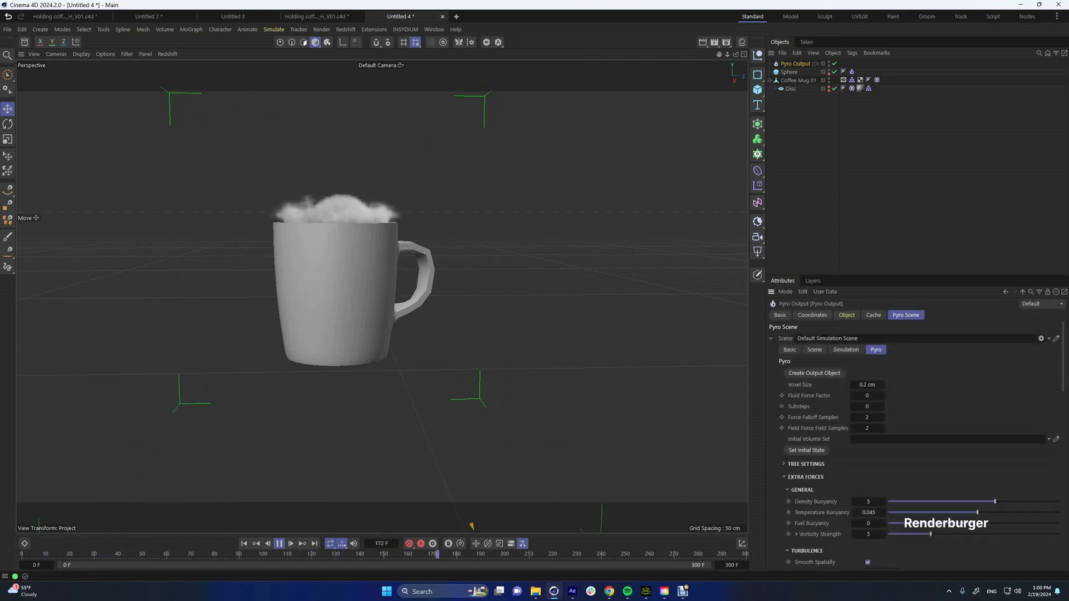
scroll(918, 445, down, 15)
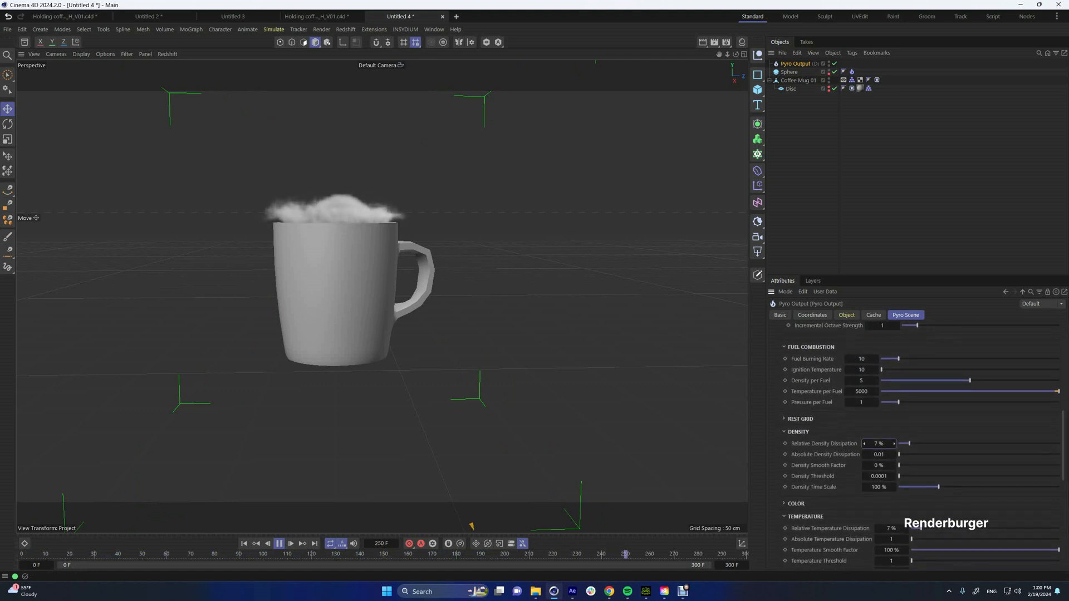
text(1)
key(Return)
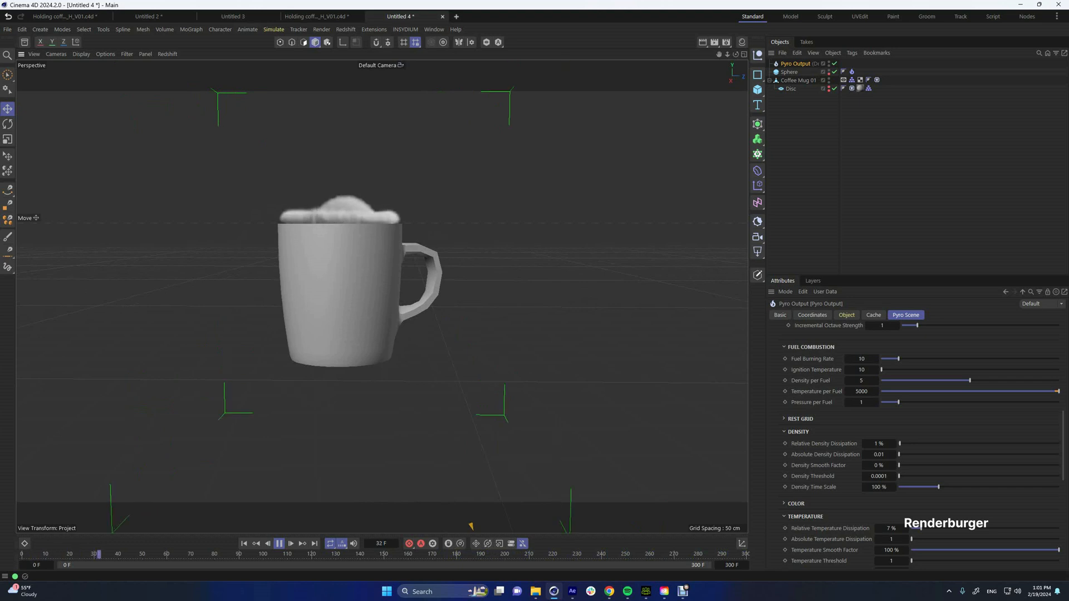
- Set the pyro simulation's Voxel Size to 0.1 cm
scroll(920, 526, up, 10)
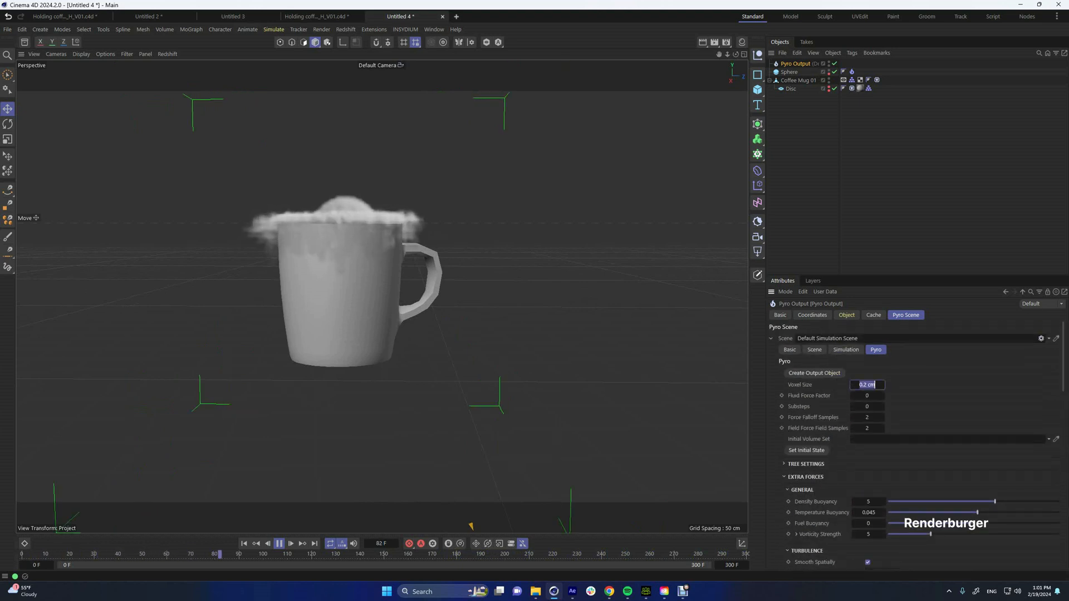
key(BackSpace)
text(0.1)
key(Return)
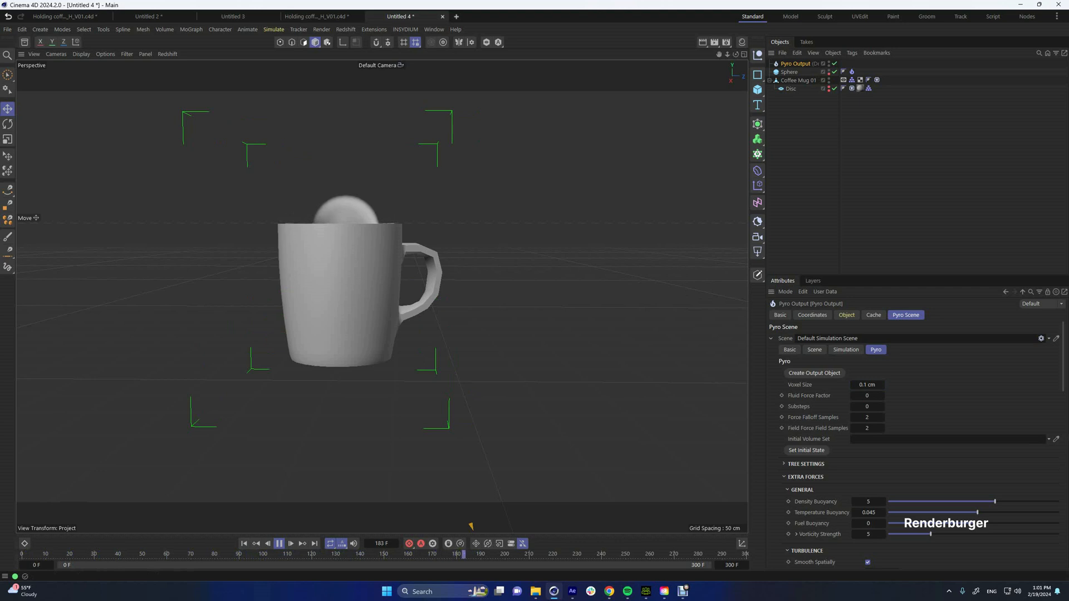
- Set the pyro Relative Density Dissipation to 0.3 % and inspect the smoke from above the mug
scroll(919, 445, down, 10)
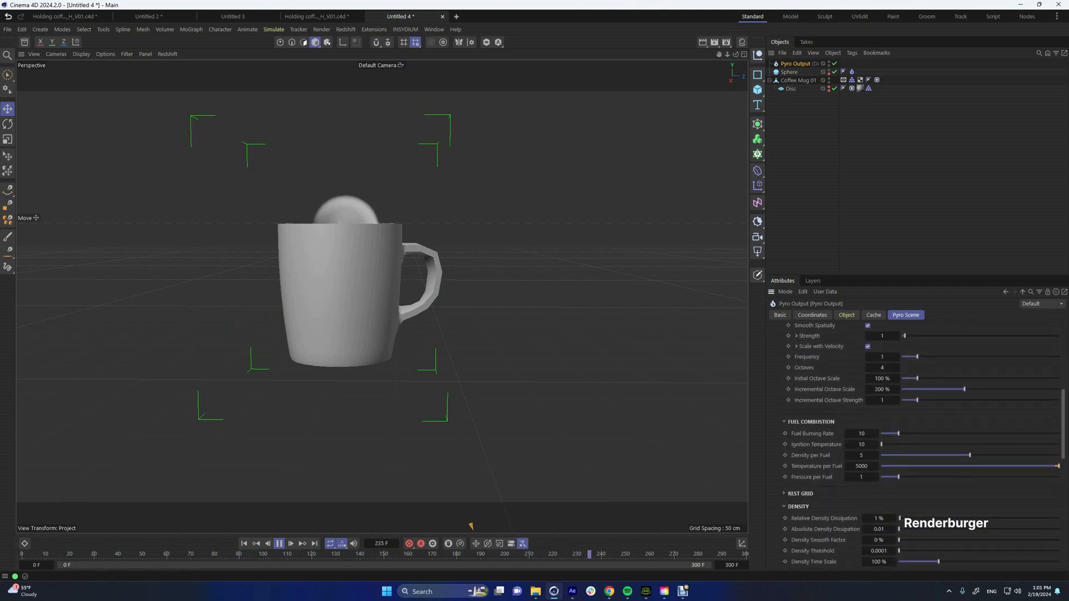
scroll(919, 445, down, 4)
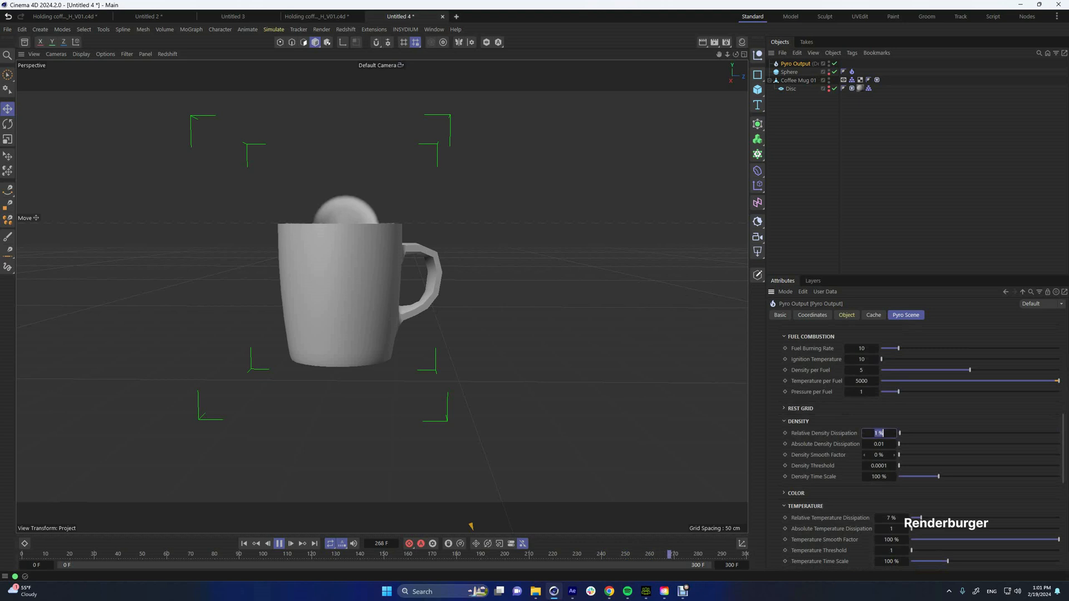
text(.3)
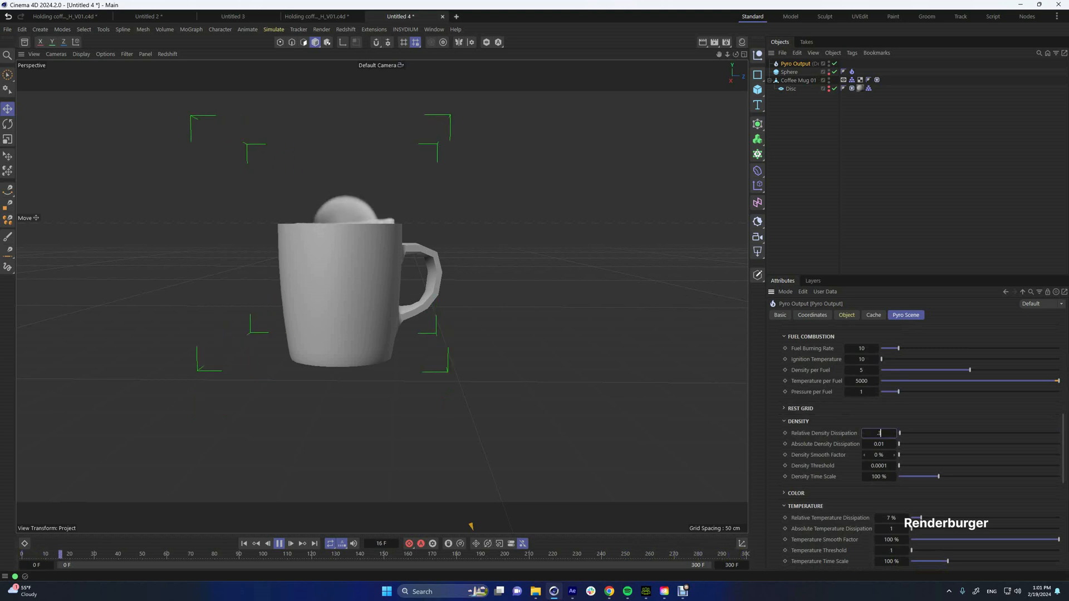
key(Return)
scroll(919, 445, down, 2)
scroll(918, 445, up, 10)
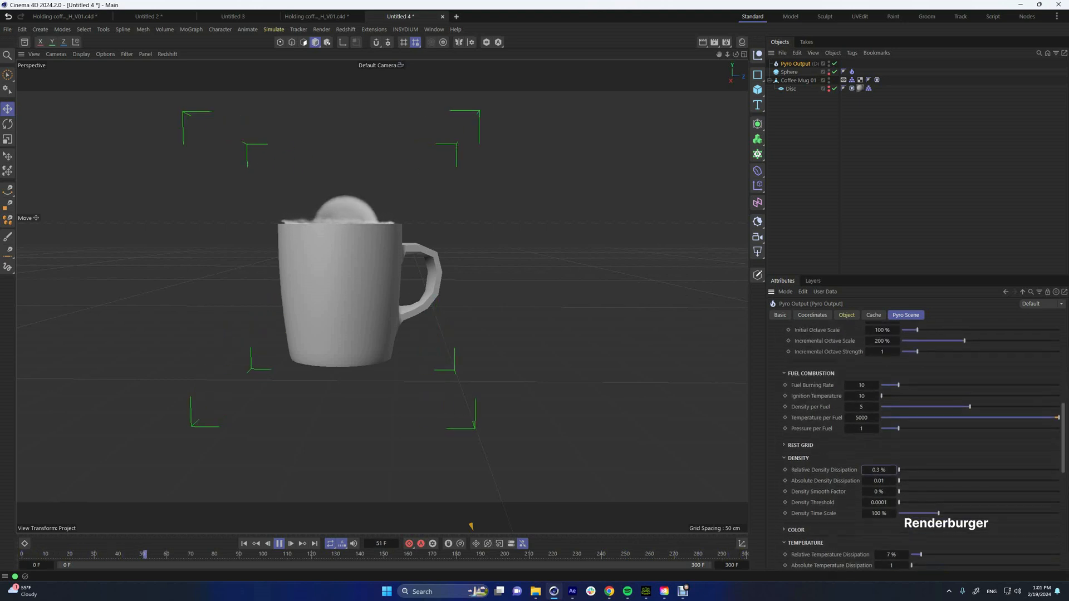
scroll(919, 445, down, 10)
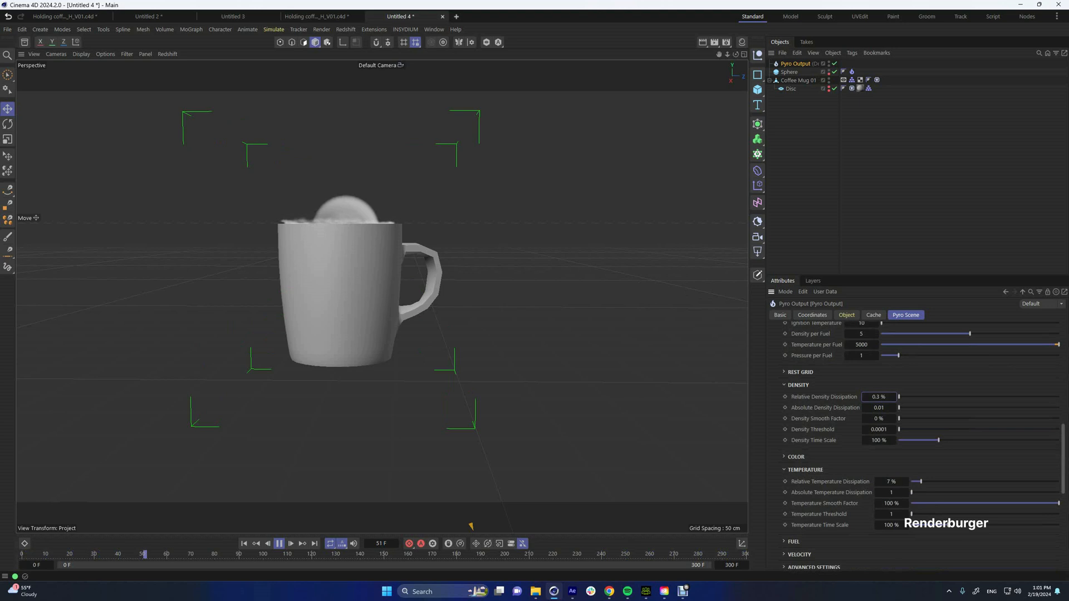
scroll(919, 445, up, 1)
scroll(342, 208, up, 3)
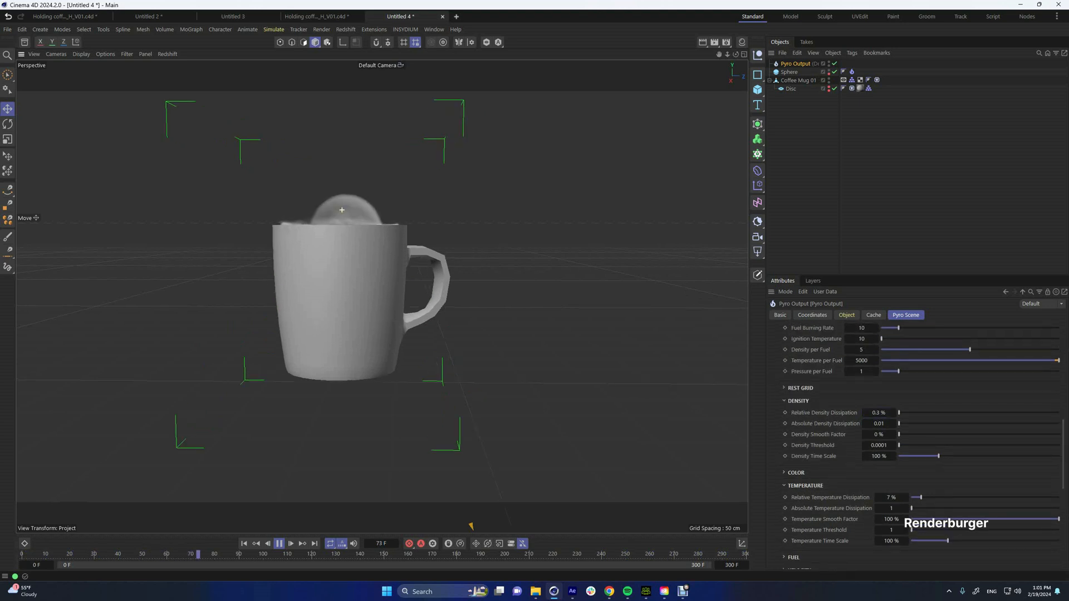
alt+drag(325, 227, 298, 237)
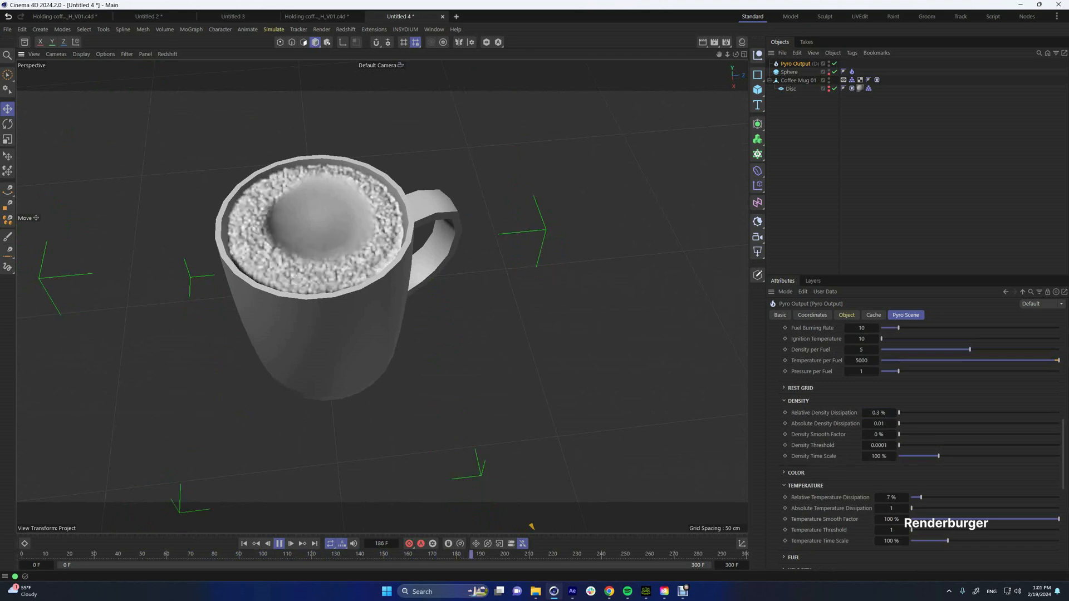
- Set the pyro Substeps to 1 and the Voxel Count in the tree settings to 32
scroll(913, 445, up, 10)
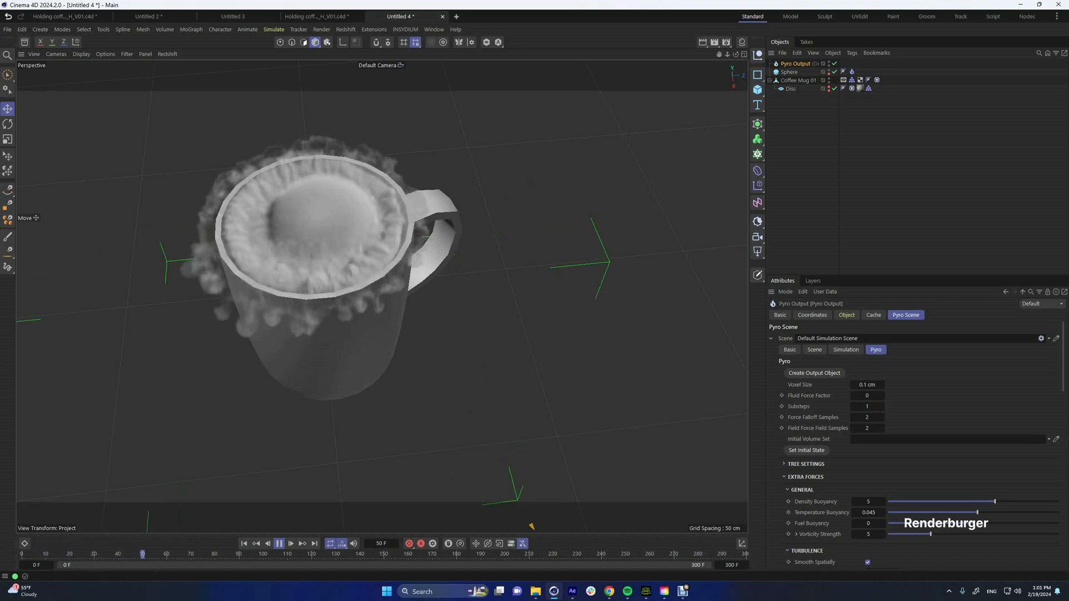
click(784, 464)
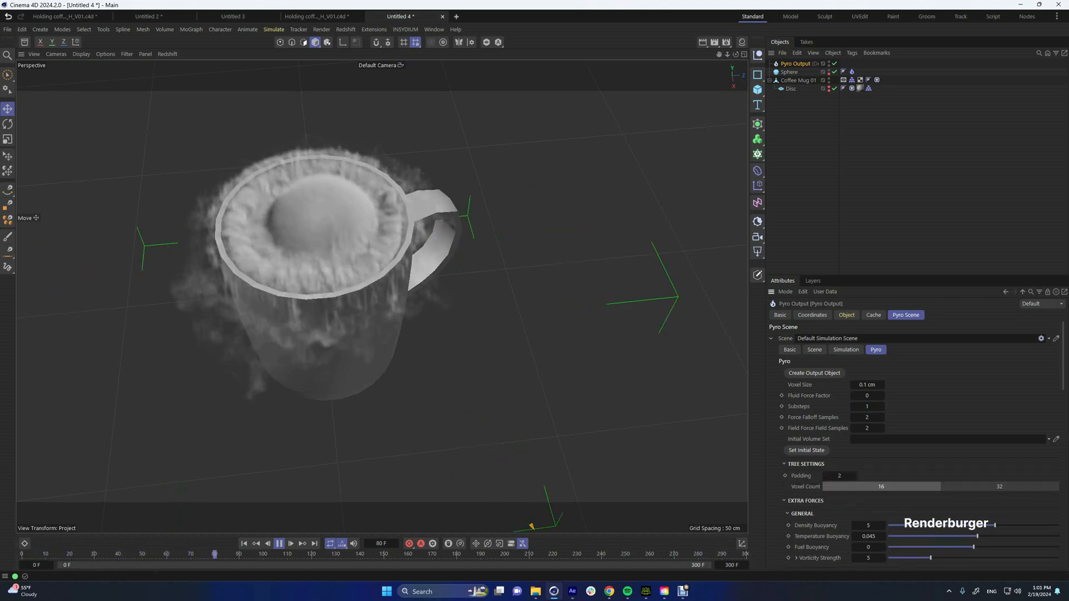
alt+drag(313, 319, 307, 206)
alt+middle_drag(312, 318, 319, 191)
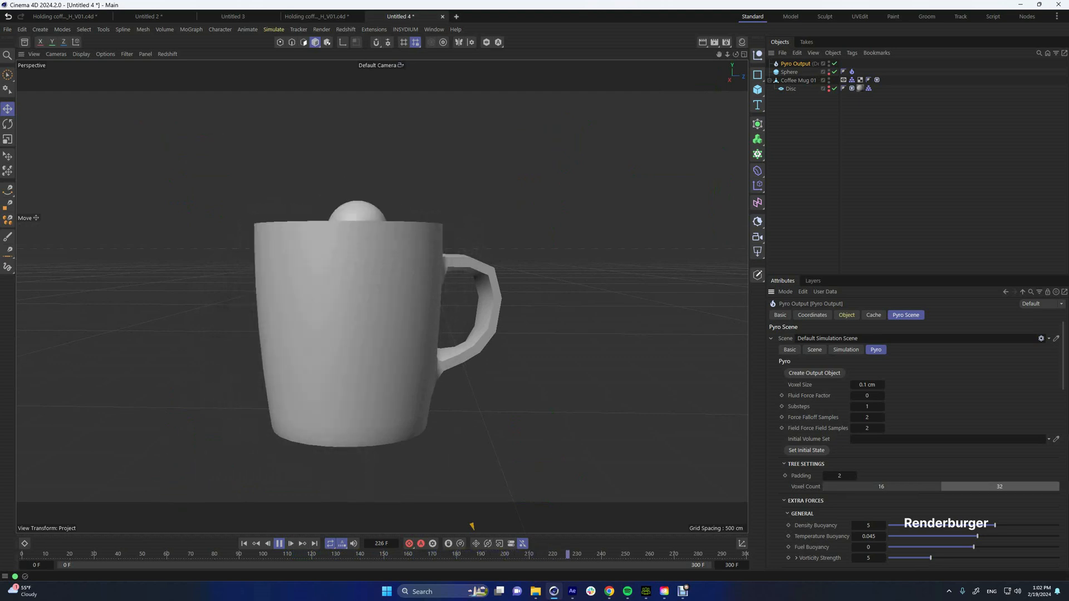
- Replay the simulation from the first frame, examine how the smoke flows over the mug's rim, and pause around frame 83
click(244, 544)
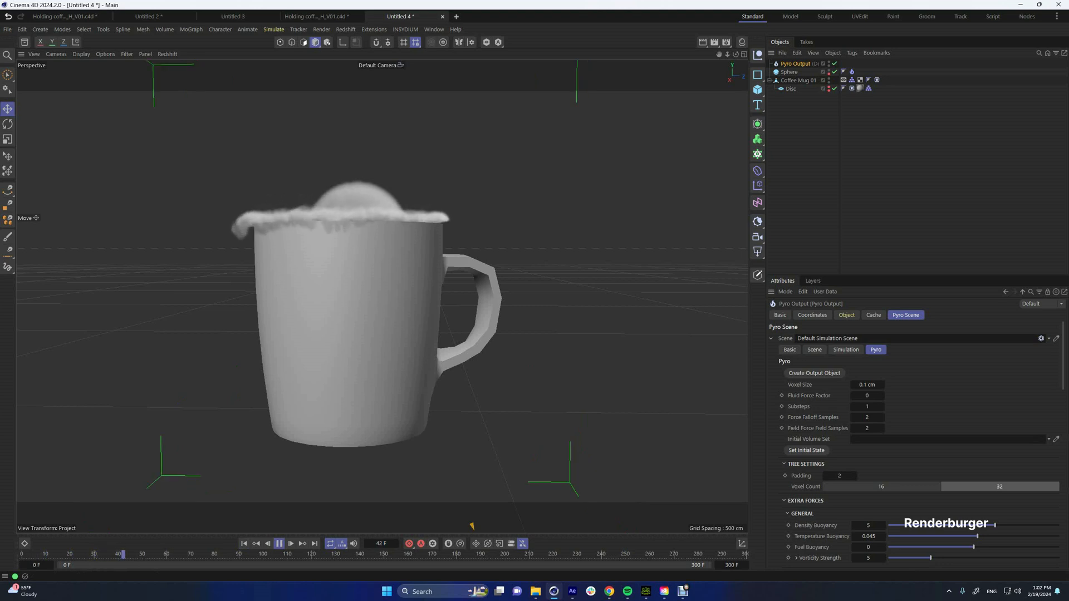
scroll(471, 525, down, 3)
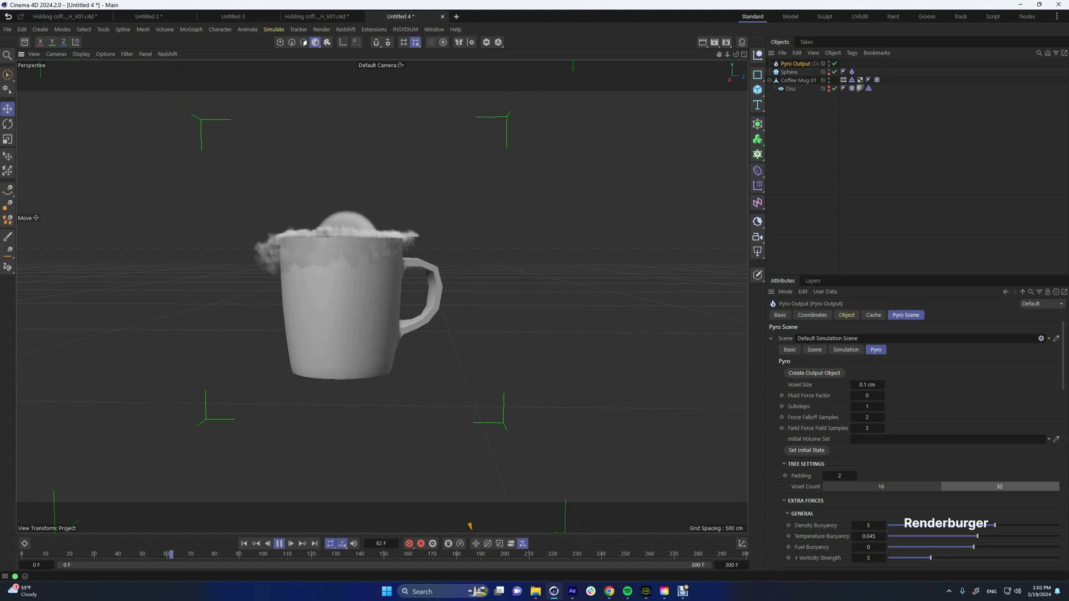
alt+drag(330, 264, 369, 326)
alt+drag(330, 264, 323, 216)
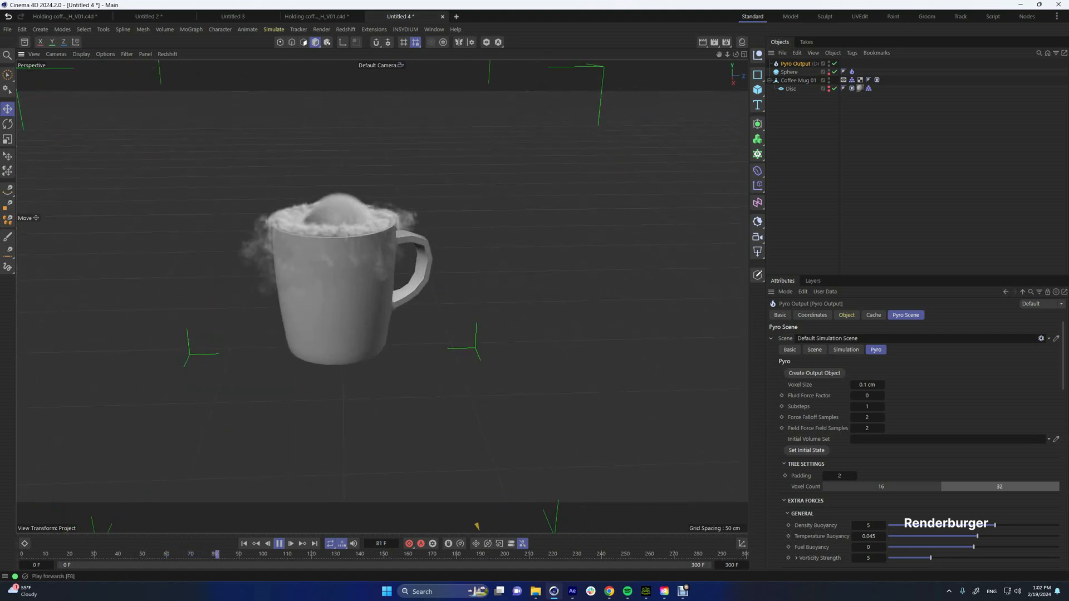
click(279, 544)
- Add a cube primitive to the mug scene
scroll(340, 234, up, 3)
mouse_move(333, 327)
alt+mouse_down()
mouse_move(333, 306)
mouse_move(322, 310)
alt+mouse_up()
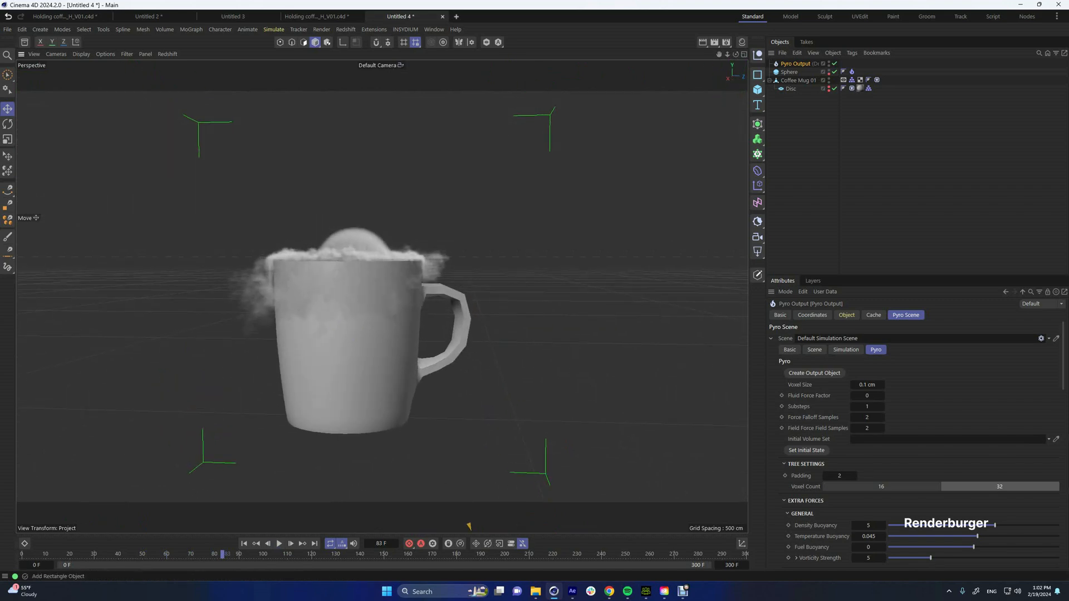
click(758, 89)
click(796, 103)
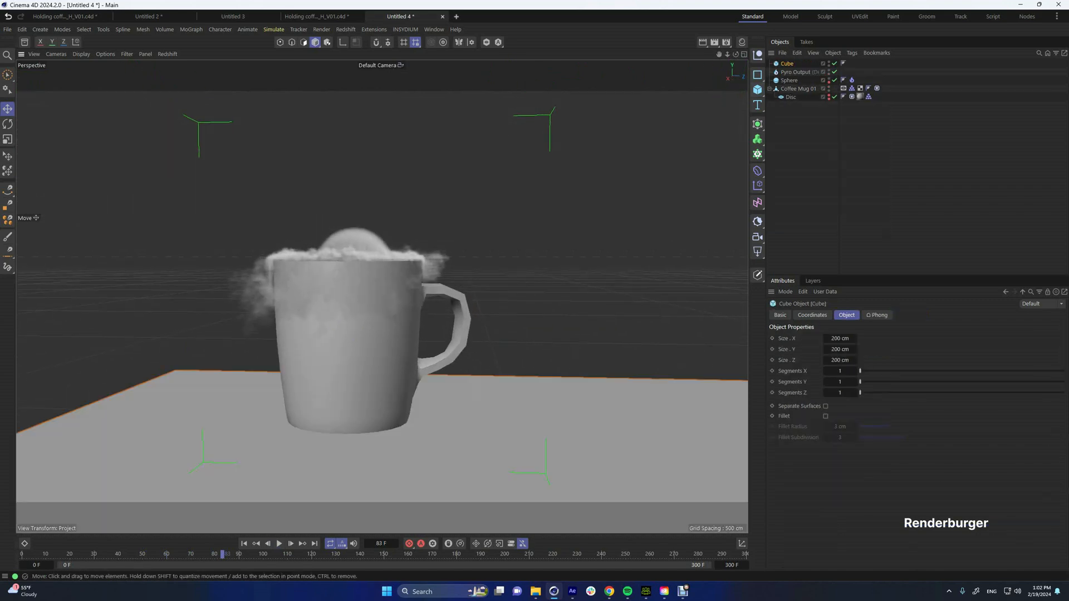
- Position the cube beneath the mug so its top surface serves as a floor
scroll(382, 295, down, 5)
alt+middle_drag(382, 390, 382, 285)
drag(727, 365, 625, 251)
alt+drag(313, 232, 313, 301)
alt+right_drag(312, 231, 303, 239)
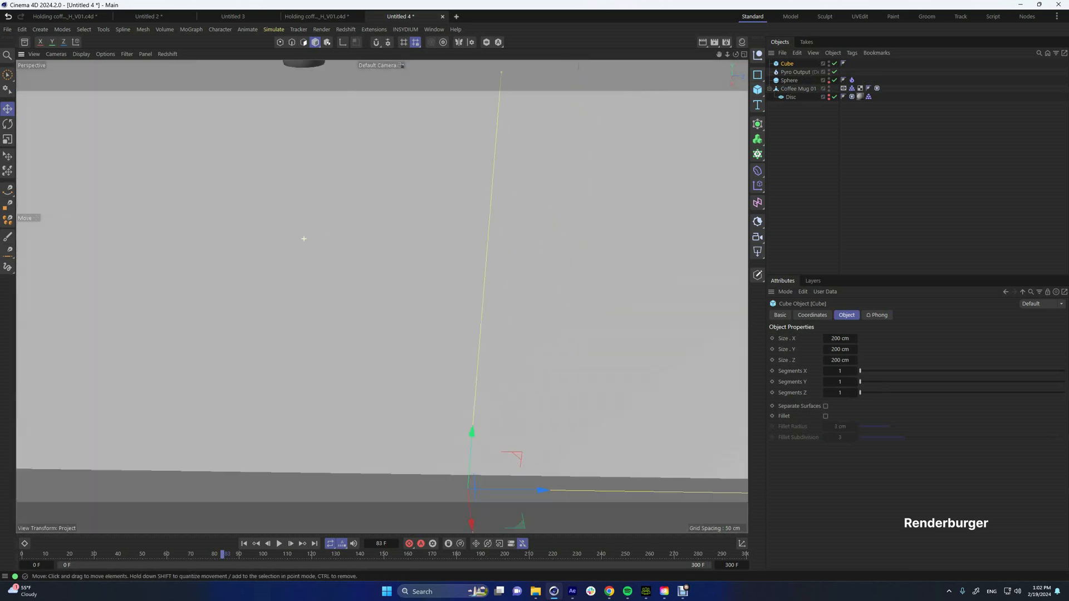
alt+middle_drag(303, 239, 290, 309)
- Copy the disc's Collider tag onto the cube and place the cube below the coffee mug in the object hierarchy
click(868, 97)
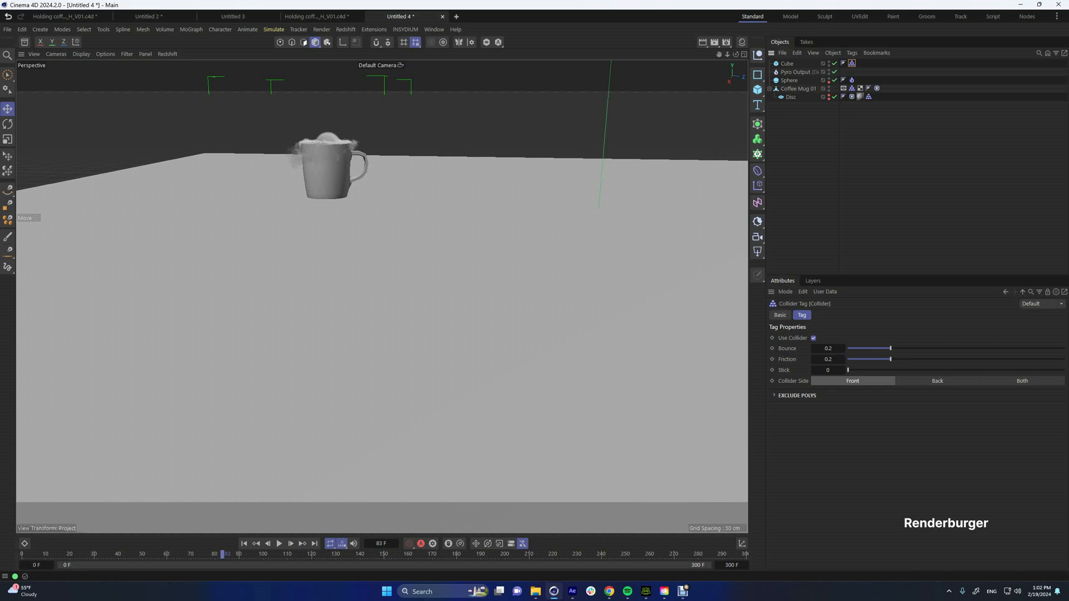
click(787, 64)
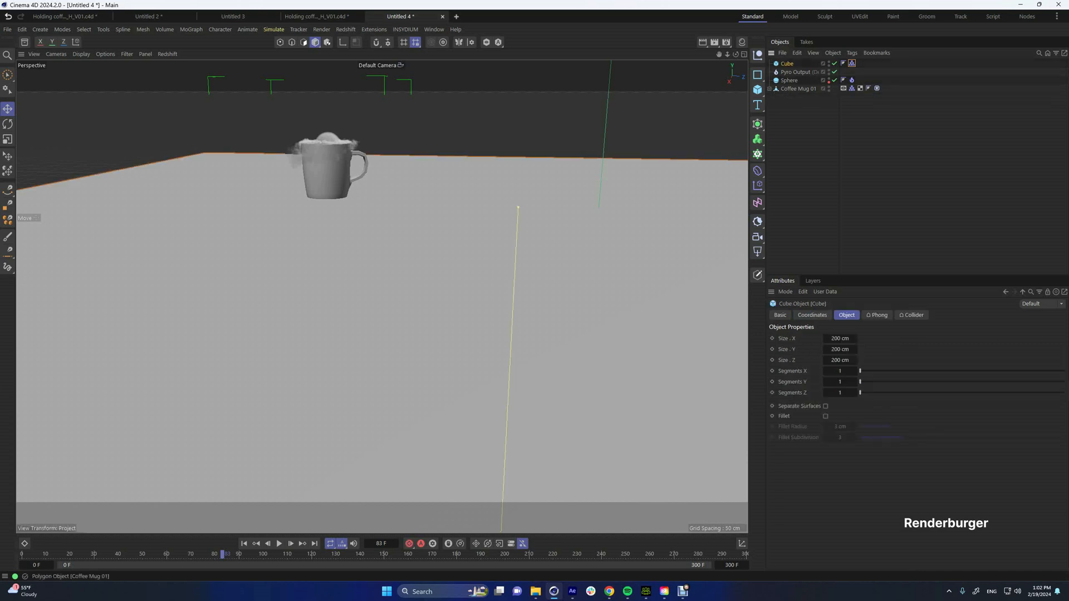
drag(796, 91, 796, 92)
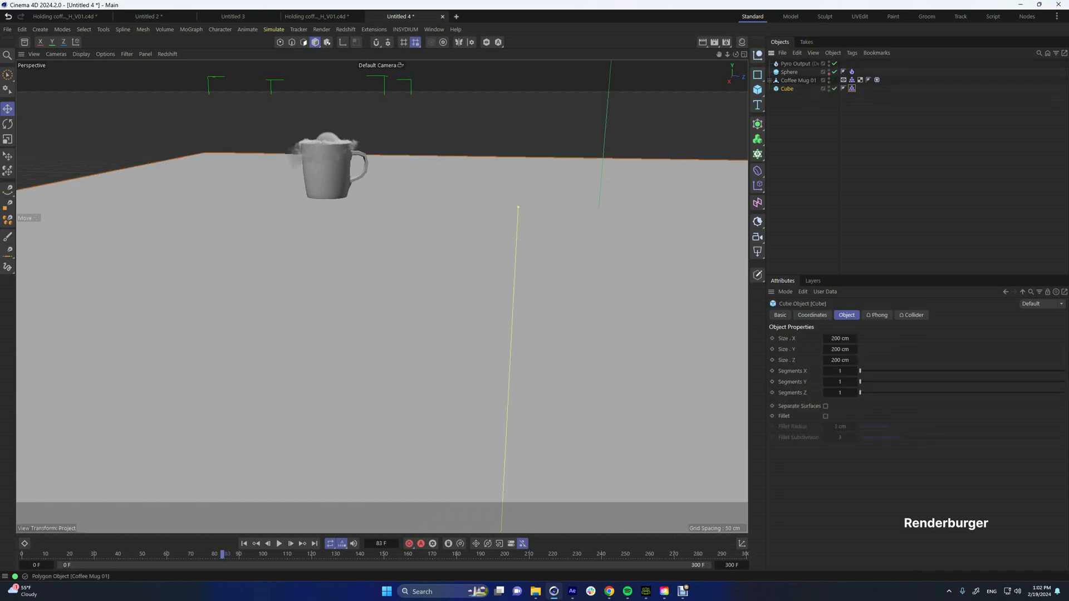
- Select the pyro output and examine the smoke spilling over the mug's rim from above and at an angle
click(795, 64)
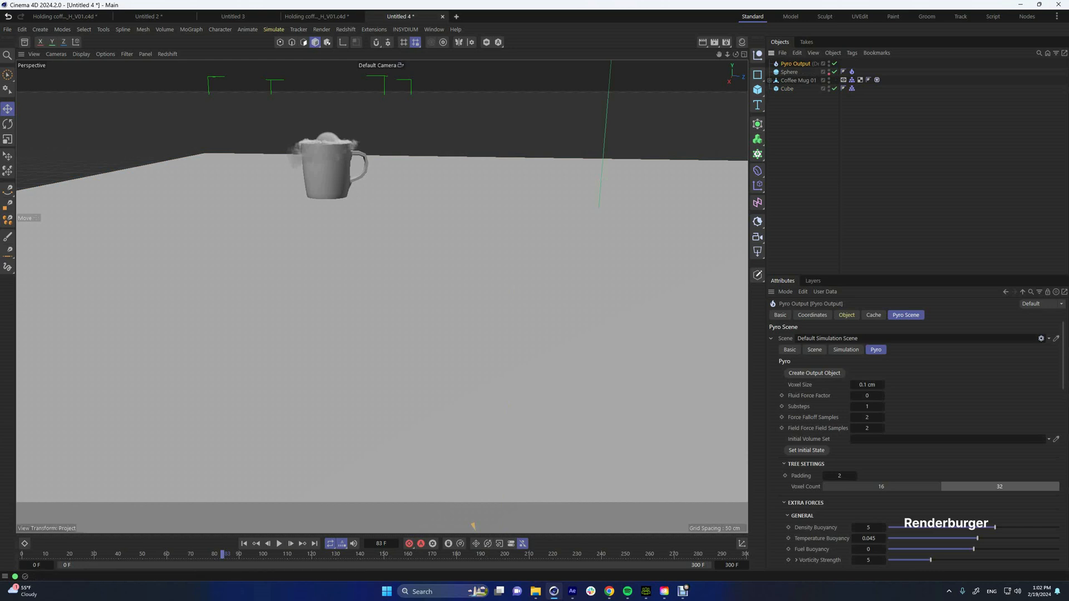
scroll(328, 156, up, 5)
alt+middle_drag(328, 156, 337, 210)
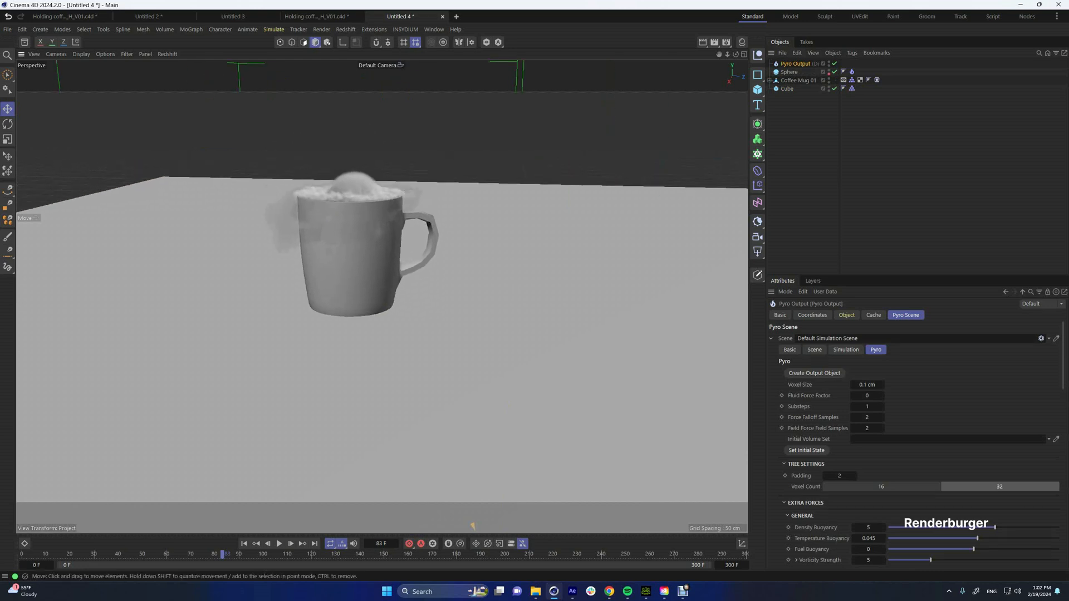
alt+drag(336, 210, 341, 273)
alt+middle_drag(326, 173, 344, 244)
scroll(344, 244, up, 2)
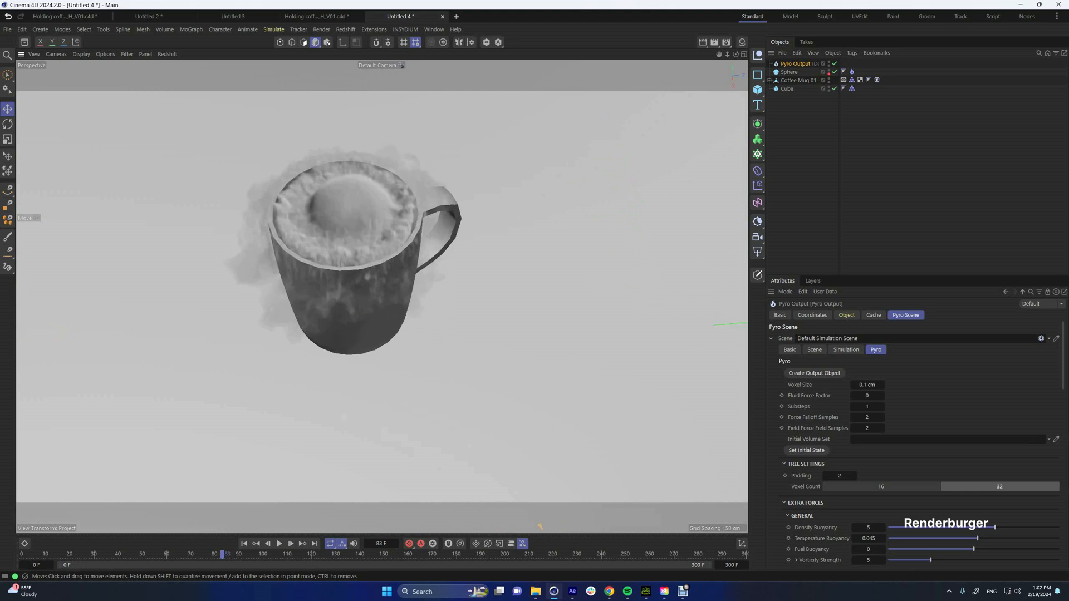
alt+drag(344, 244, 338, 189)
alt+drag(349, 245, 349, 234)
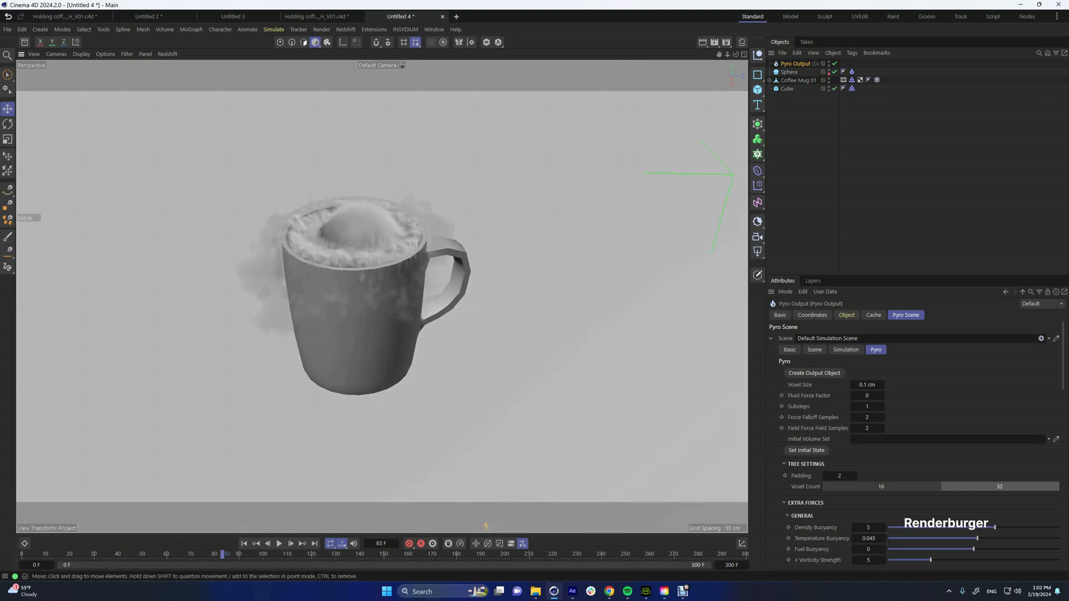
alt+middle_drag(348, 234, 350, 200)
scroll(350, 200, up, 1)
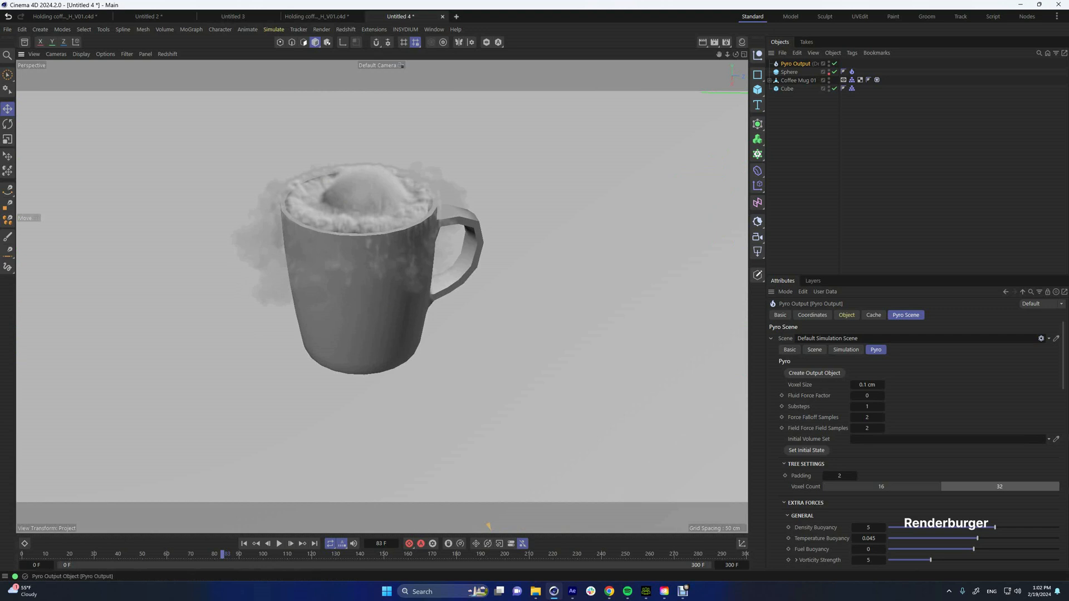
- Set the pyro Velocity Smooth Factor to 100 %
scroll(913, 445, down, 12)
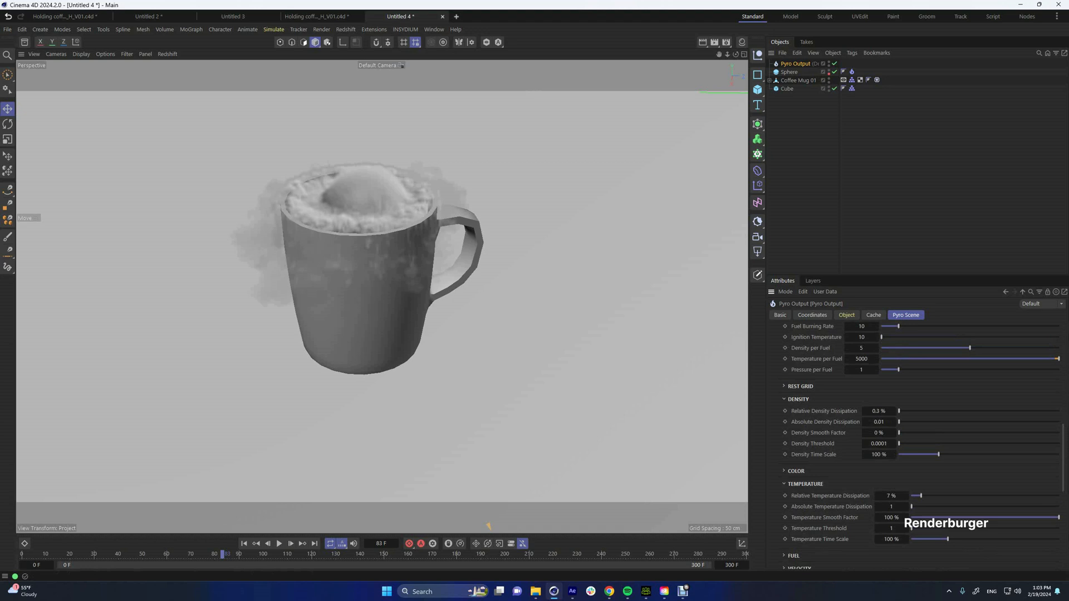
scroll(919, 446, down, 6)
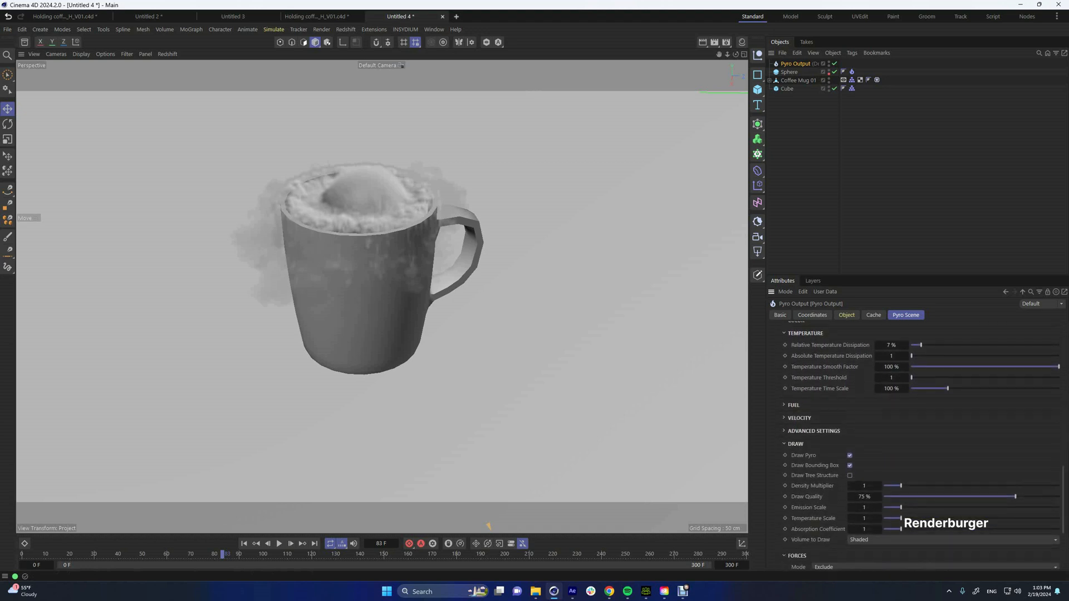
click(784, 418)
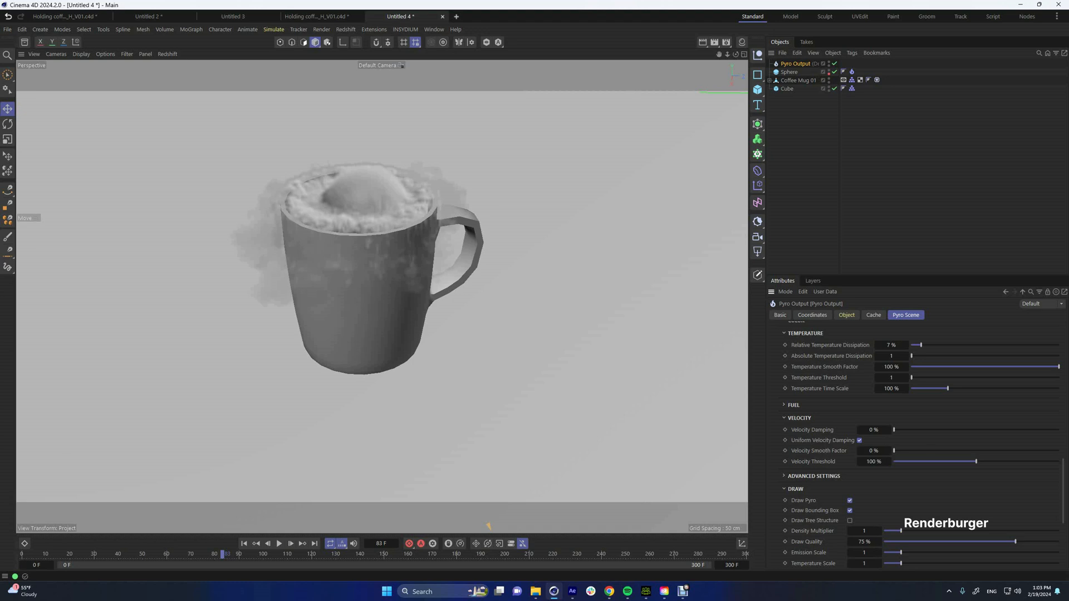
drag(894, 450, 1059, 450)
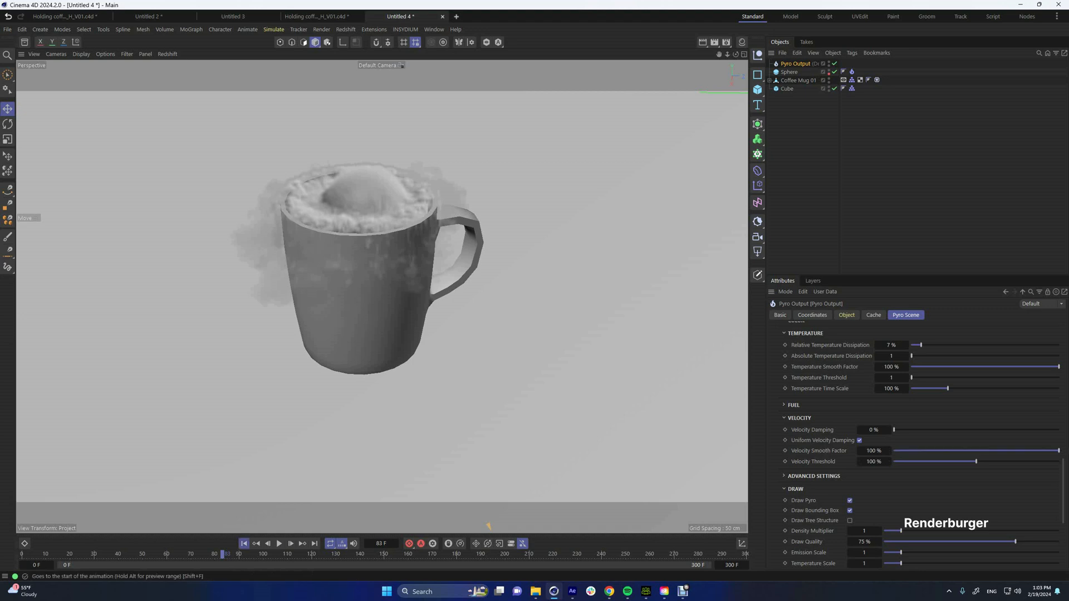
- Replay the simulation from the first frame, pause around frame 141, and inspect the smoke on the mug from the side
click(244, 543)
click(279, 544)
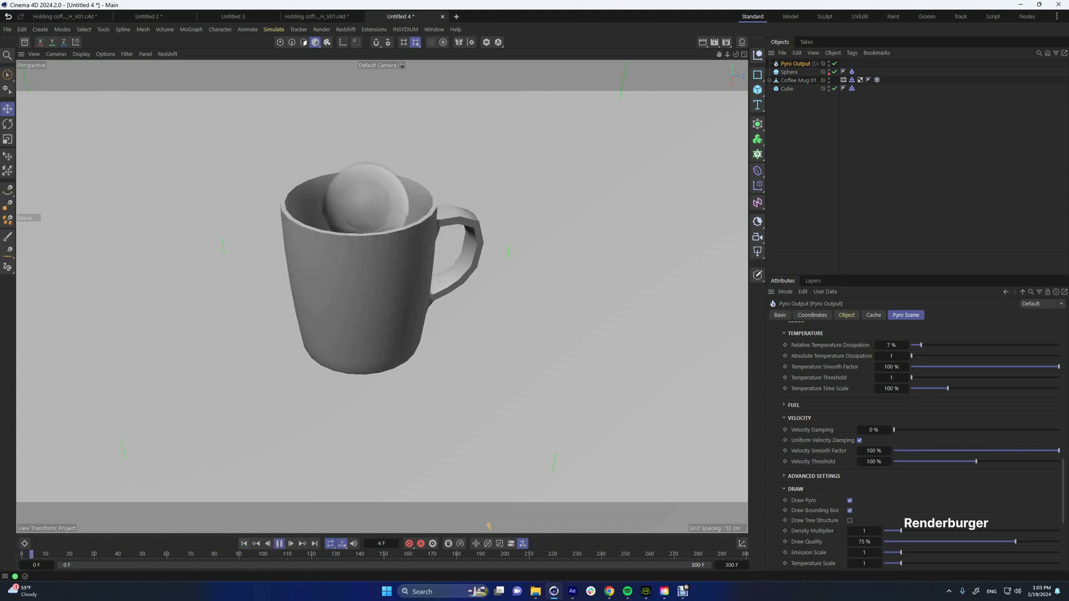
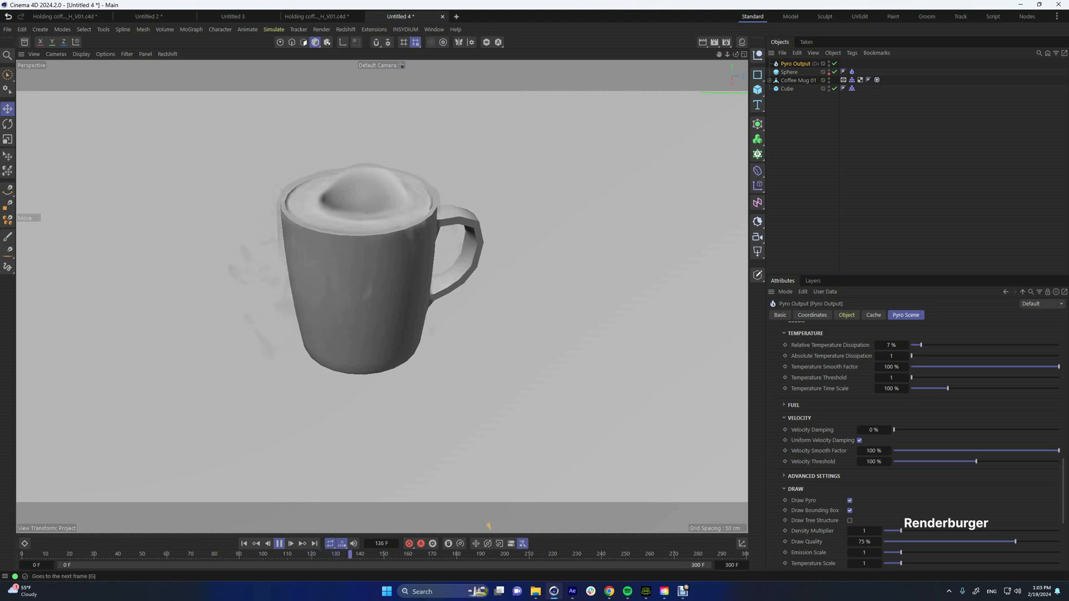
click(280, 543)
scroll(374, 298, down, 1)
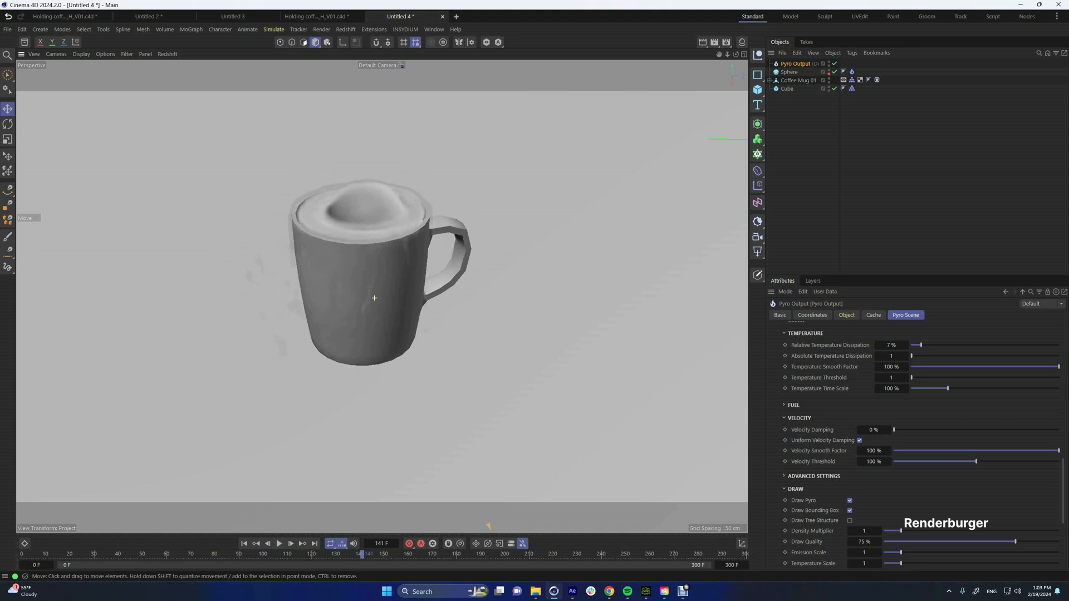
alt+drag(374, 298, 350, 225)
scroll(349, 319, up, 1)
alt+middle_drag(349, 319, 357, 330)
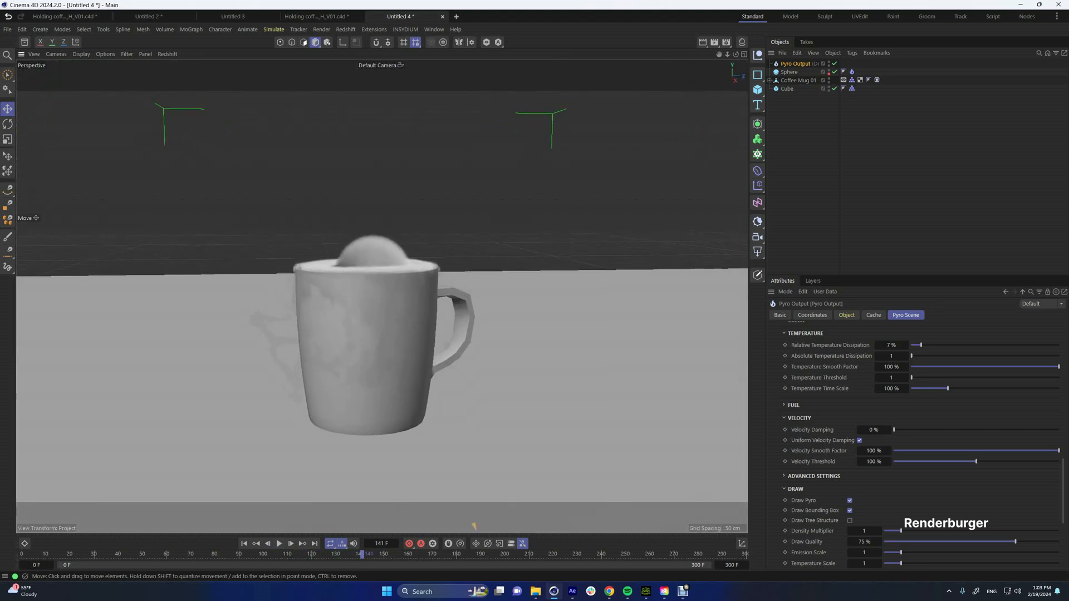
- Switch to After Effects, play back the rendered coffee mug composition for reference, and return to Cinema 4D
click(571, 591)
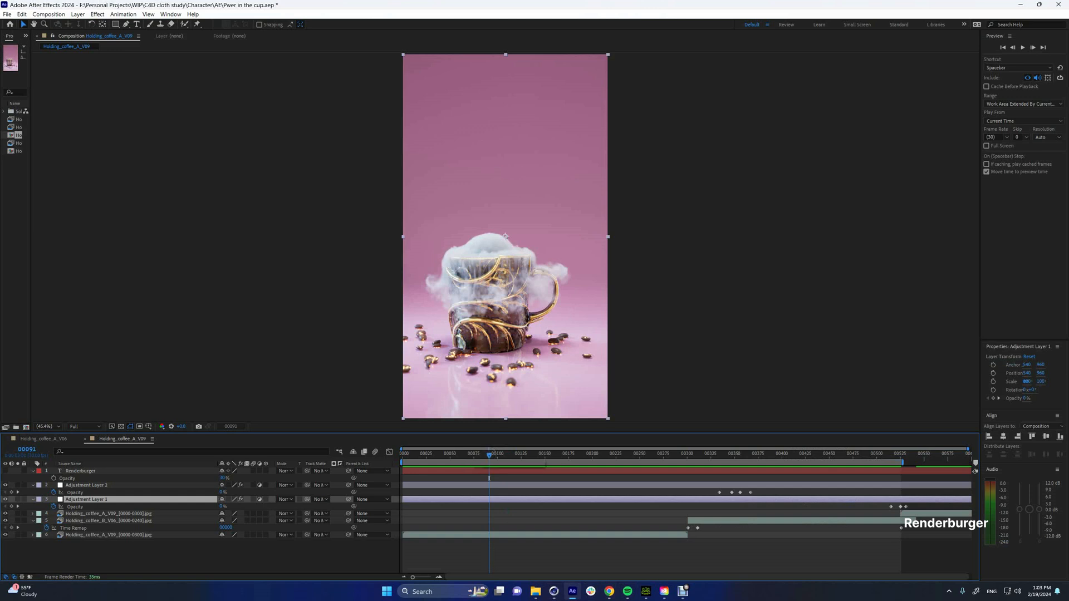
click(452, 454)
key(space)
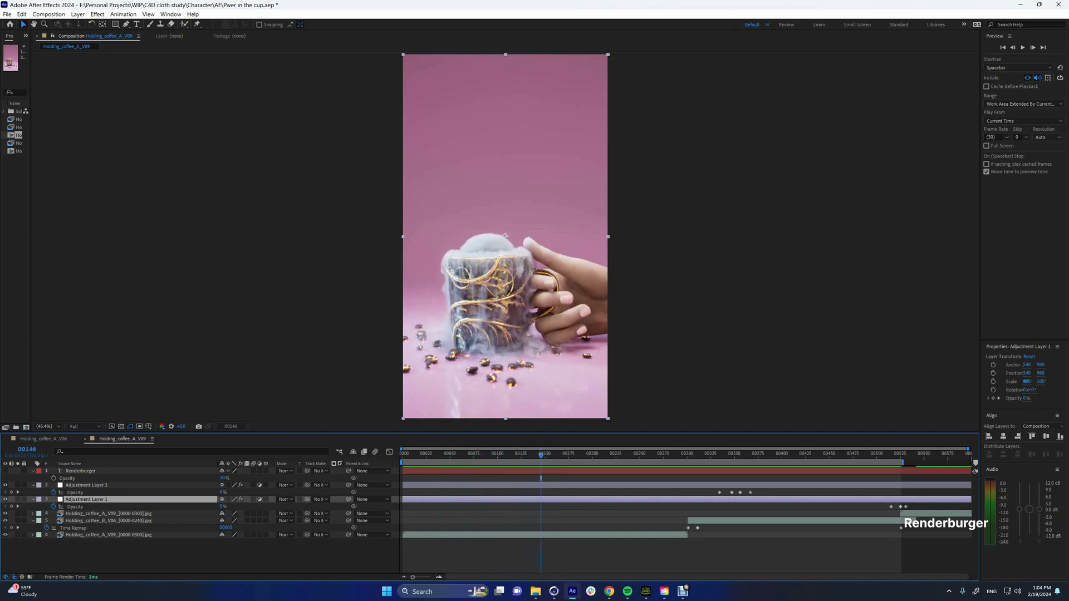
click(1021, 4)
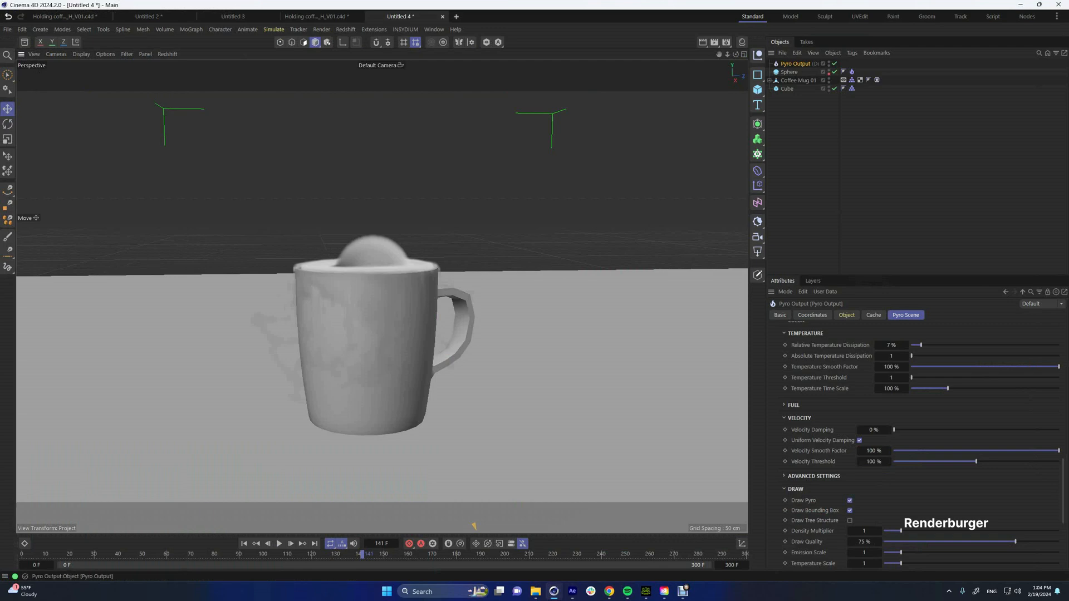
- Add a Vibrate tag to the emitter sphere and enable its position vibration
right_click(789, 72)
mouse_move(857, 93)
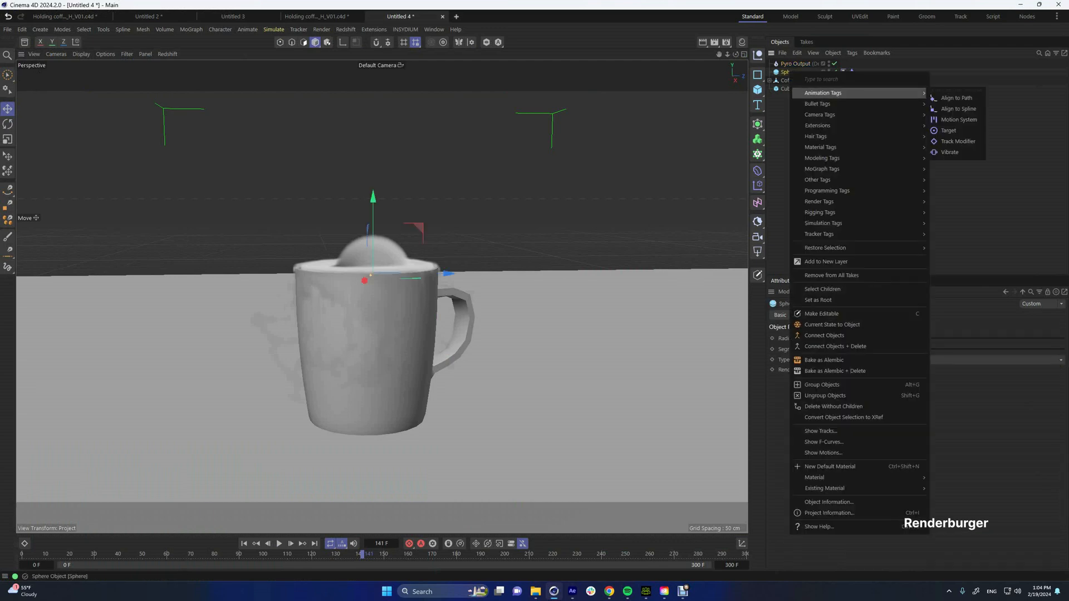
click(954, 152)
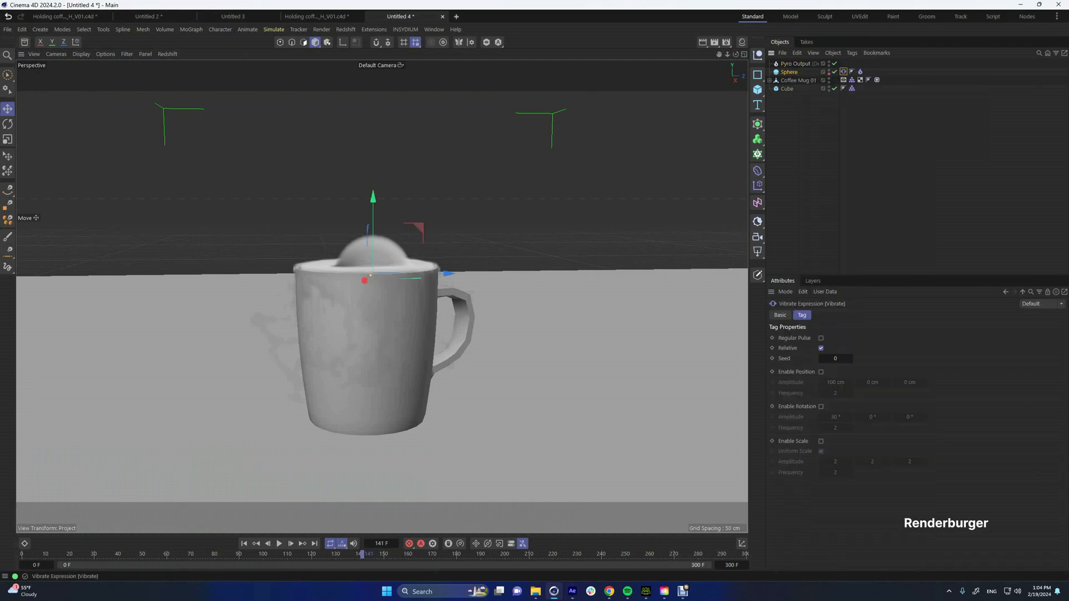
click(820, 372)
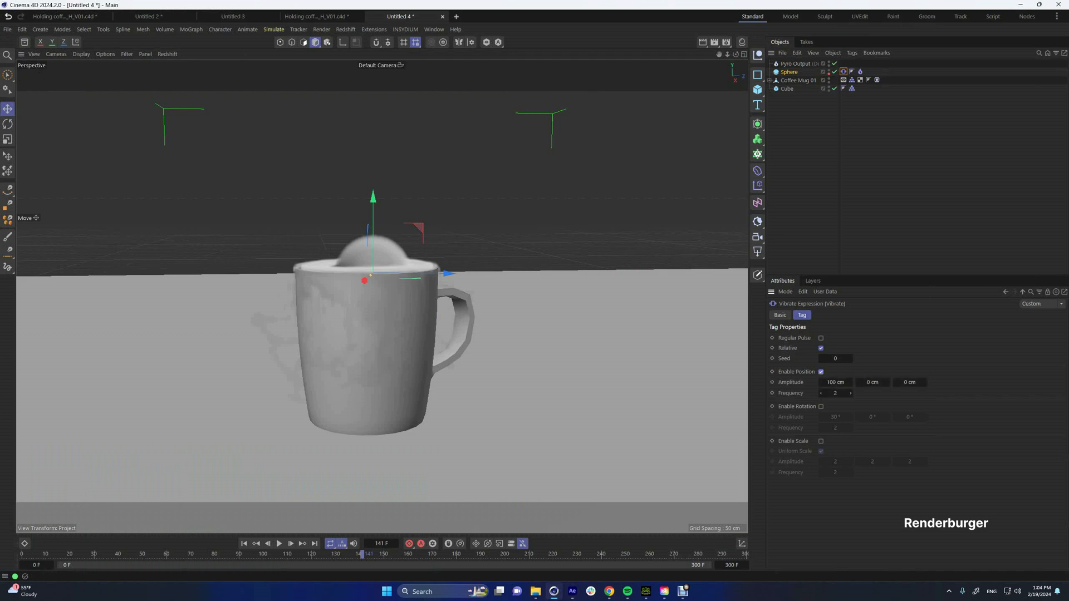
- Set the vibration's position amplitude to 2 cm on all three axes and its frequency to 10, and play the simulation
click(839, 383)
text(2)
key(Tab)
text(2)
key(Tab)
text(2)
key(Tab)
key(Return)
key(F8)
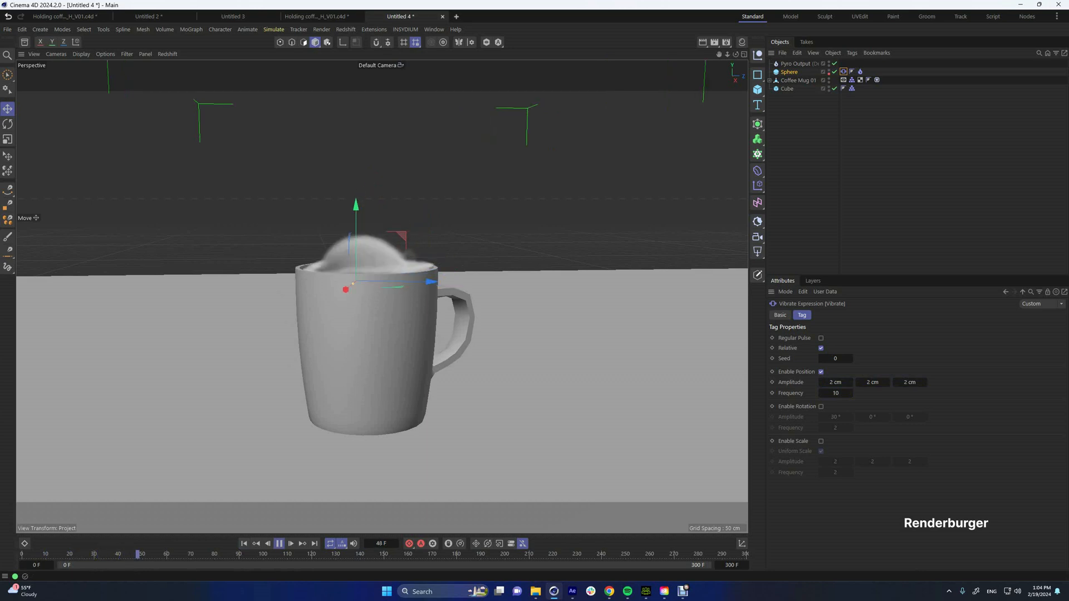
- Set the pyro Draw Quality to 93.5 % and Density Multiplier to 1.791, and rerun the simulation from the first frame
click(795, 64)
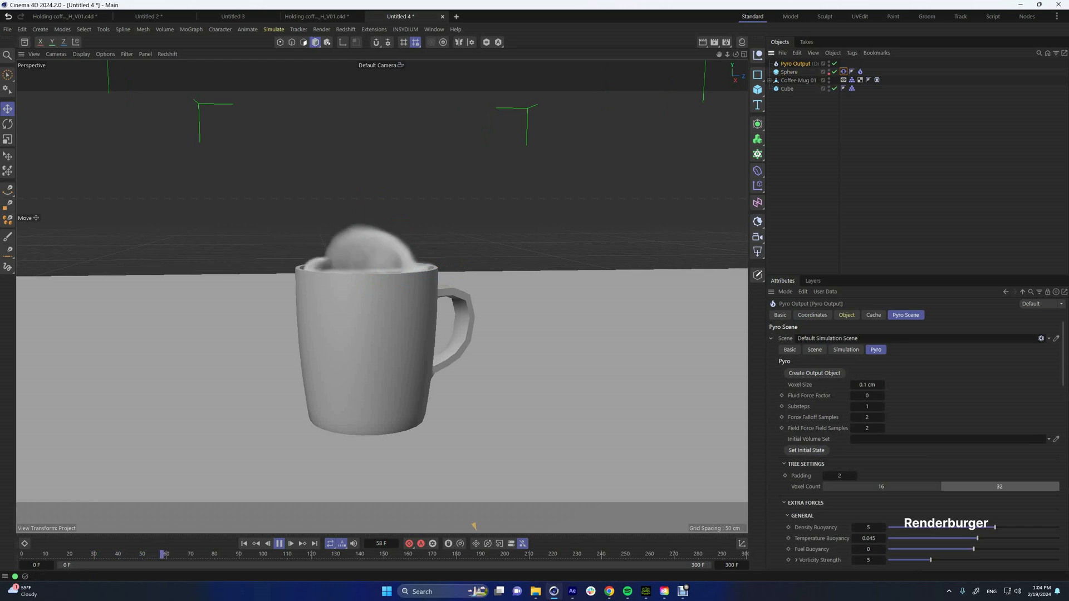
scroll(918, 446, down, 10)
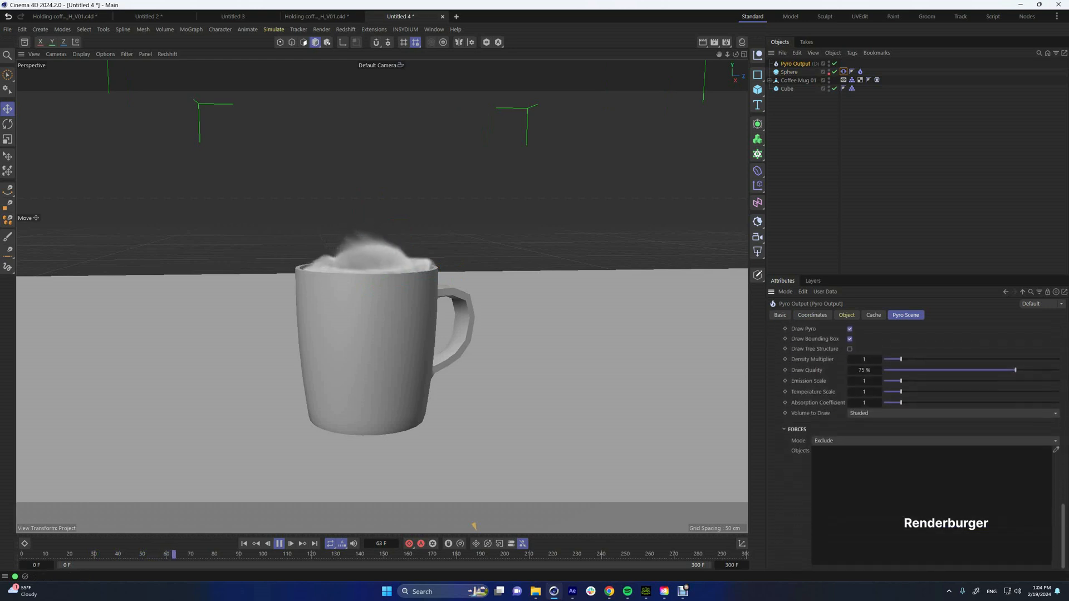
scroll(918, 418, up, 3)
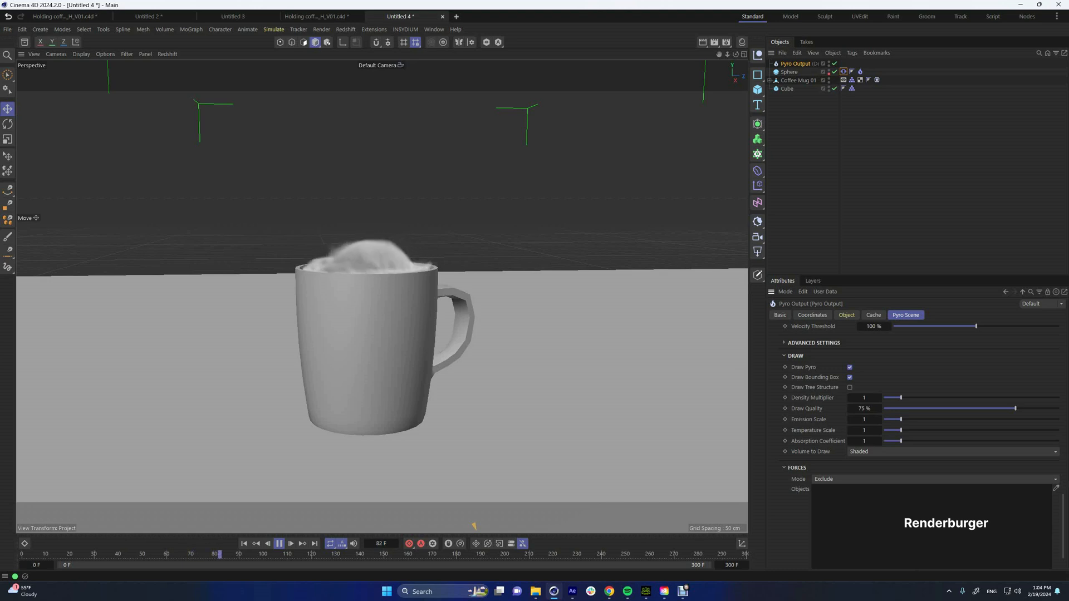
drag(1016, 409, 1048, 408)
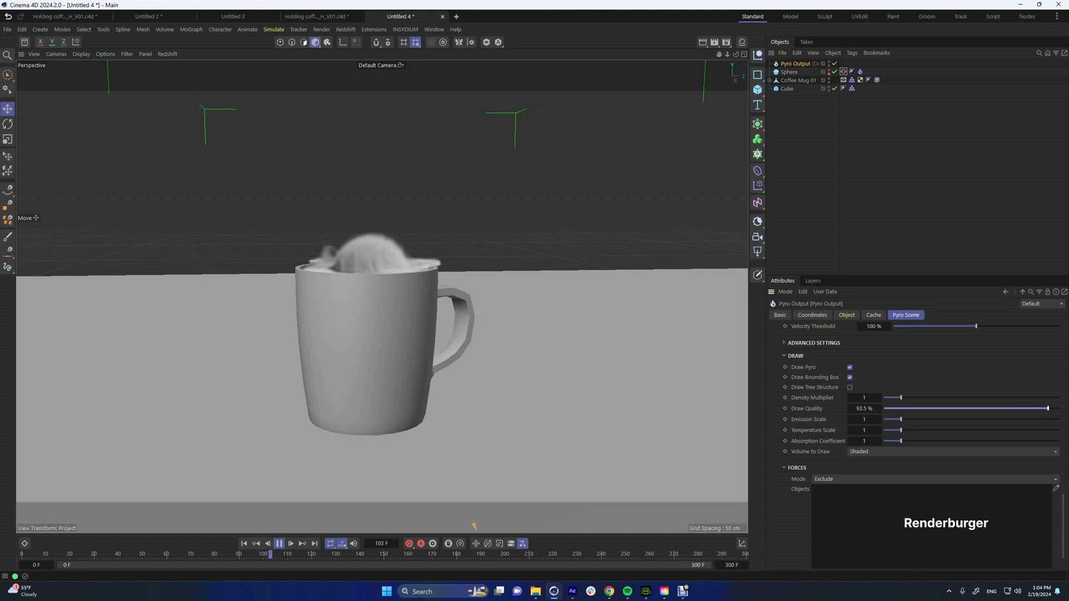
drag(901, 398, 915, 397)
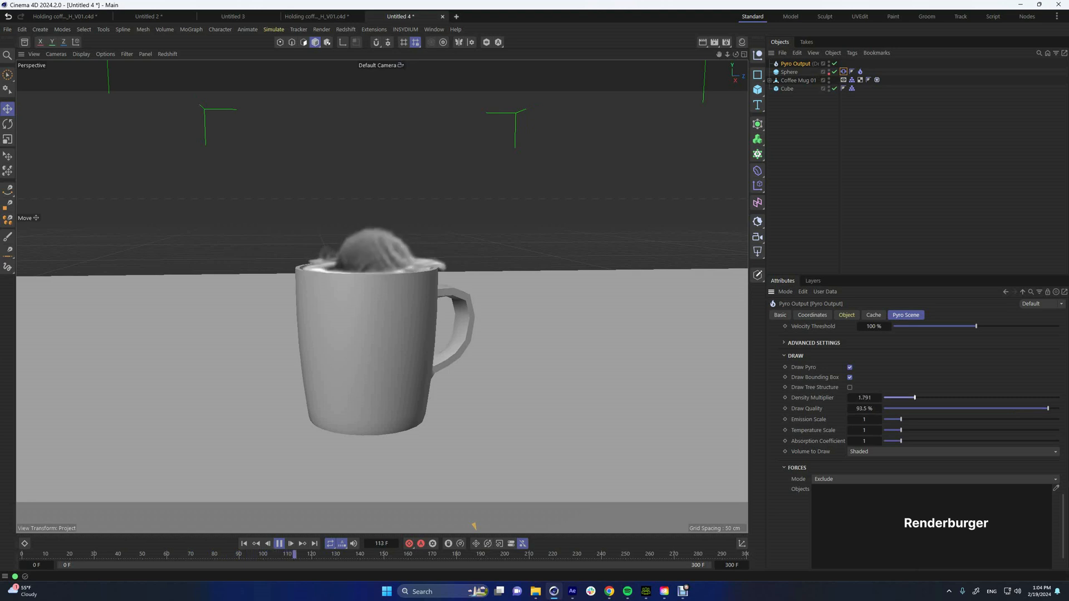
click(244, 544)
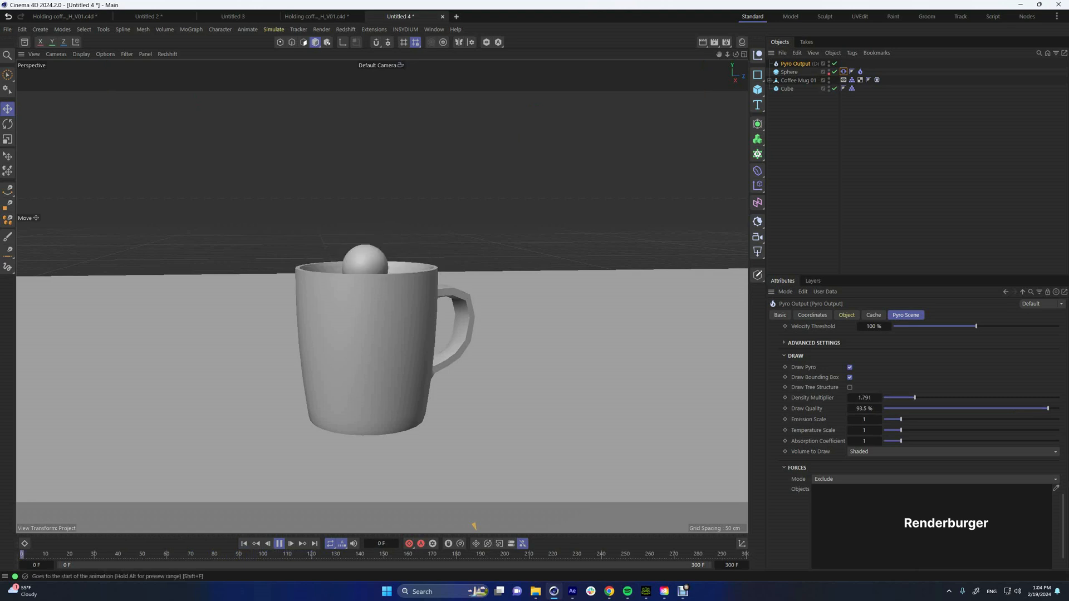
click(278, 544)
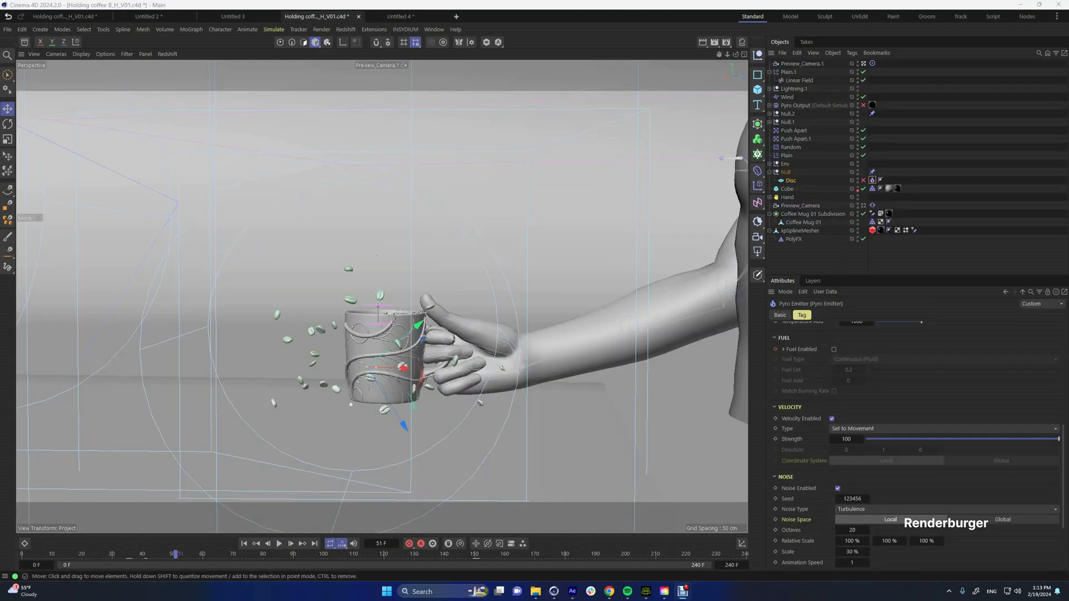
- In the Holding coffee B_H_V01 scene, inspect the handheld mug from above and review the Pyro Output's pyro scene settings
click(384, 357)
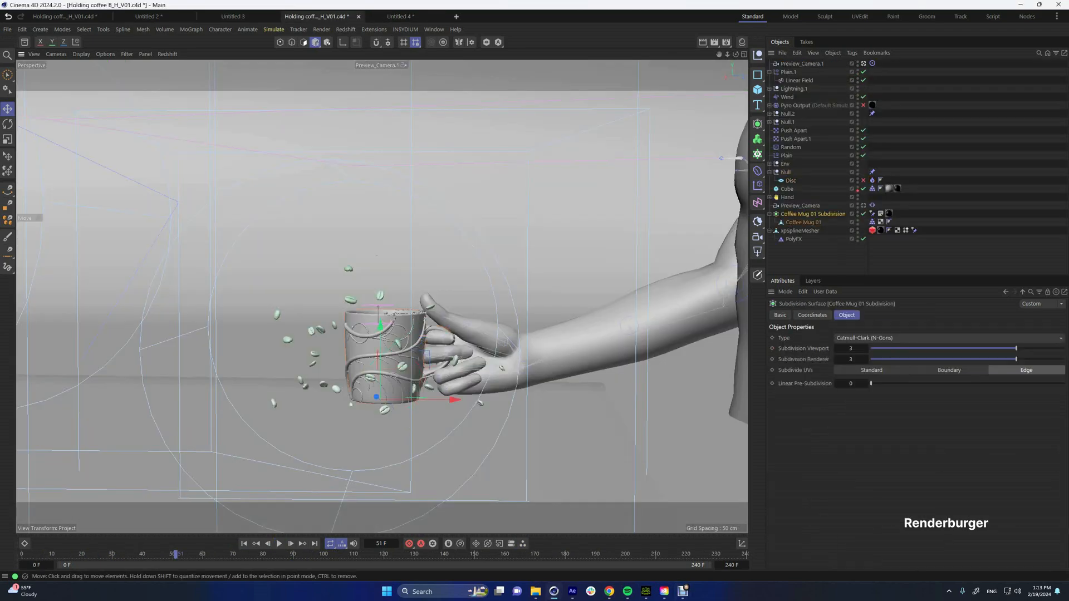
alt+drag(384, 356, 392, 401)
scroll(384, 334, up, 3)
alt+drag(384, 334, 336, 365)
scroll(383, 334, up, 1)
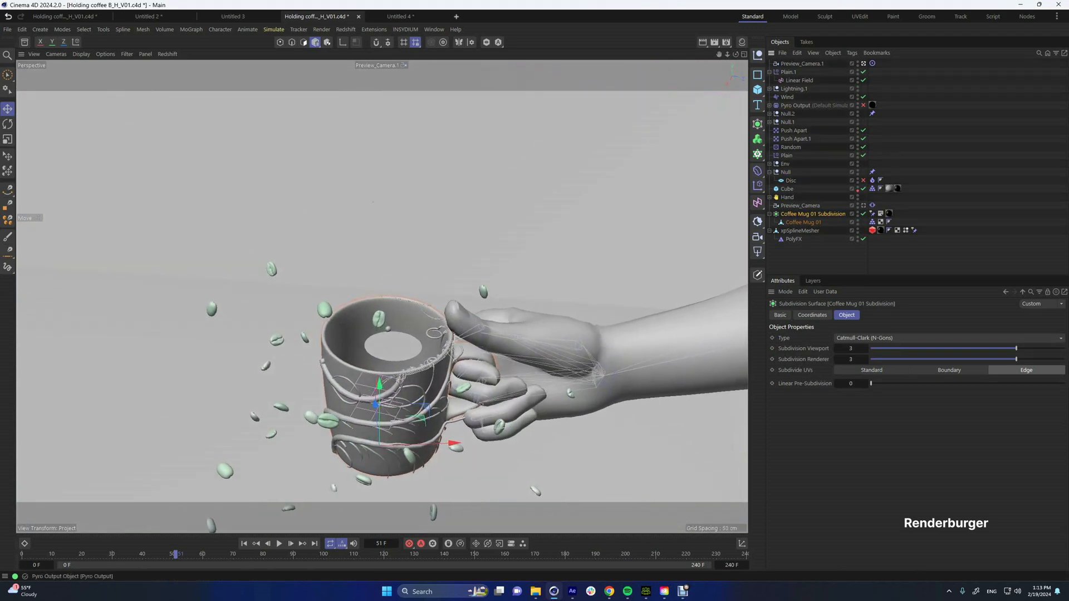
click(795, 105)
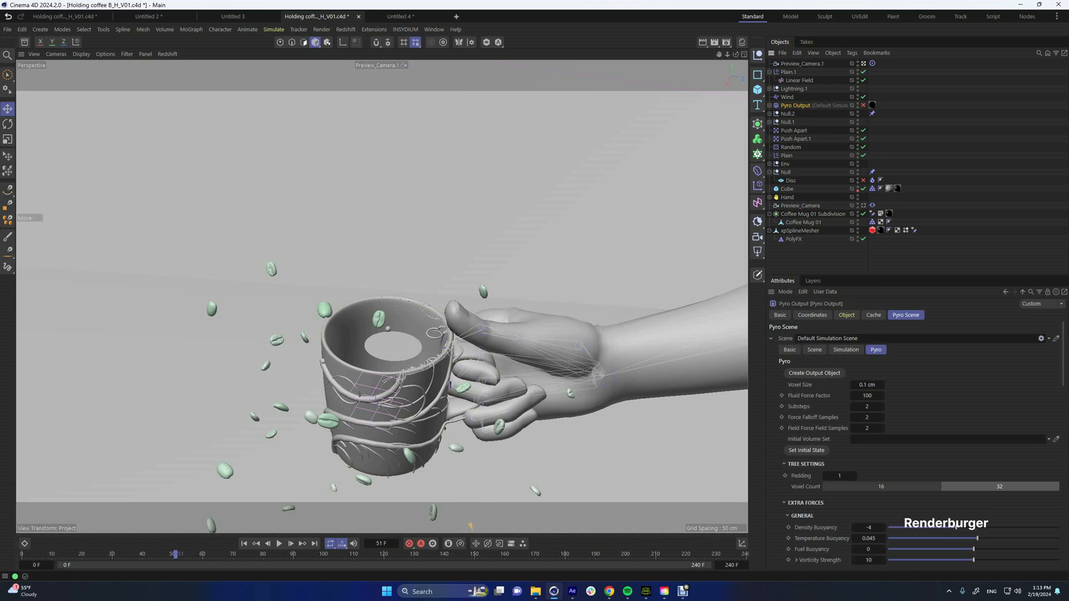
scroll(919, 435, down, 2)
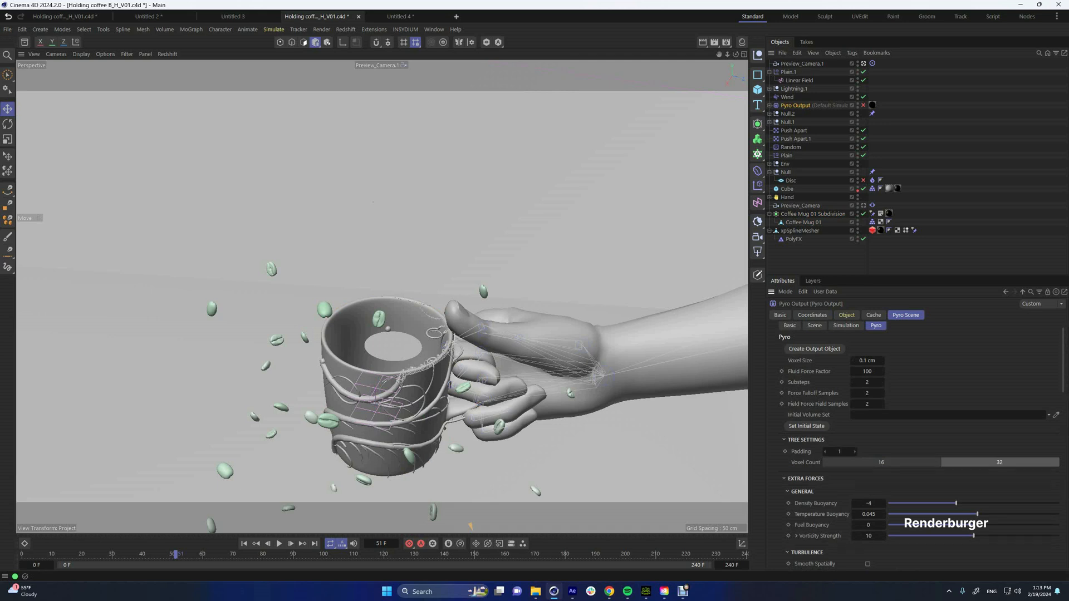
- Examine the Pyro Output's buoyancy, turbulence, fuel combustion, density, temperature and velocity settings
scroll(918, 445, down, 4)
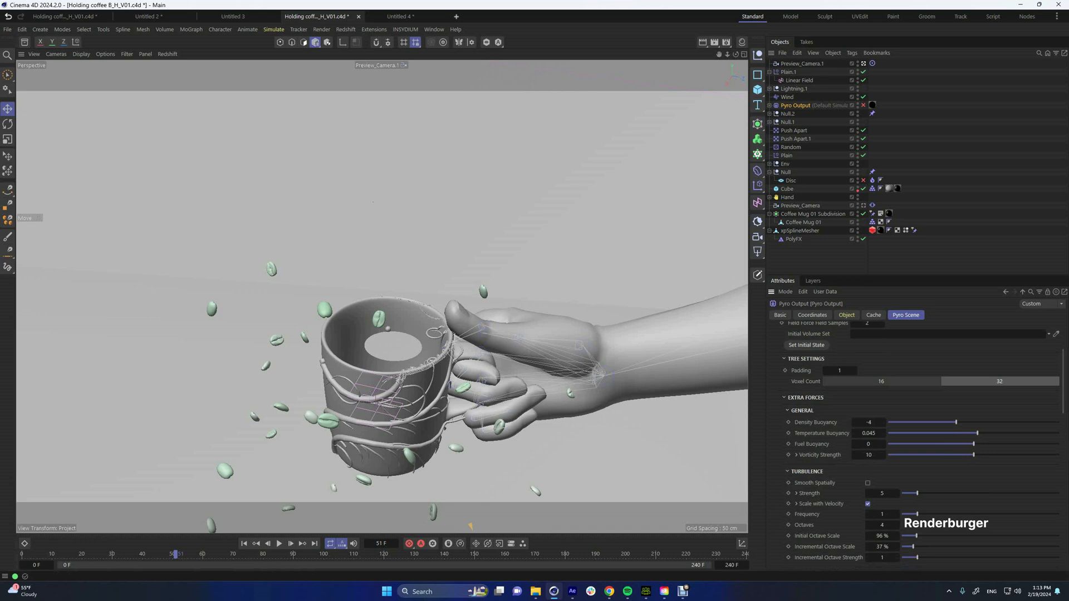
scroll(918, 445, down, 9)
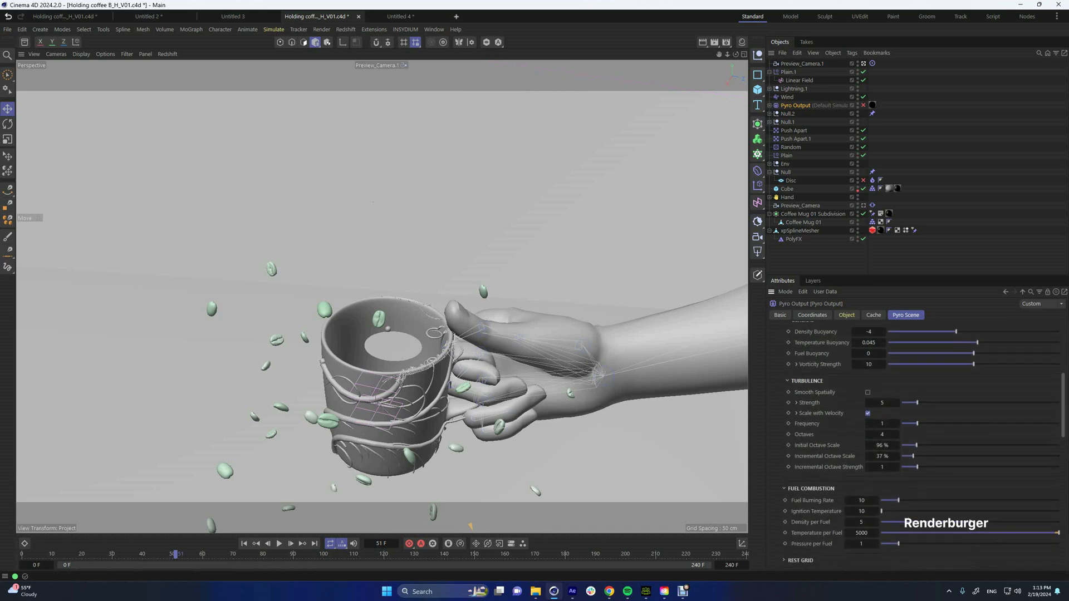
scroll(919, 445, down, 6)
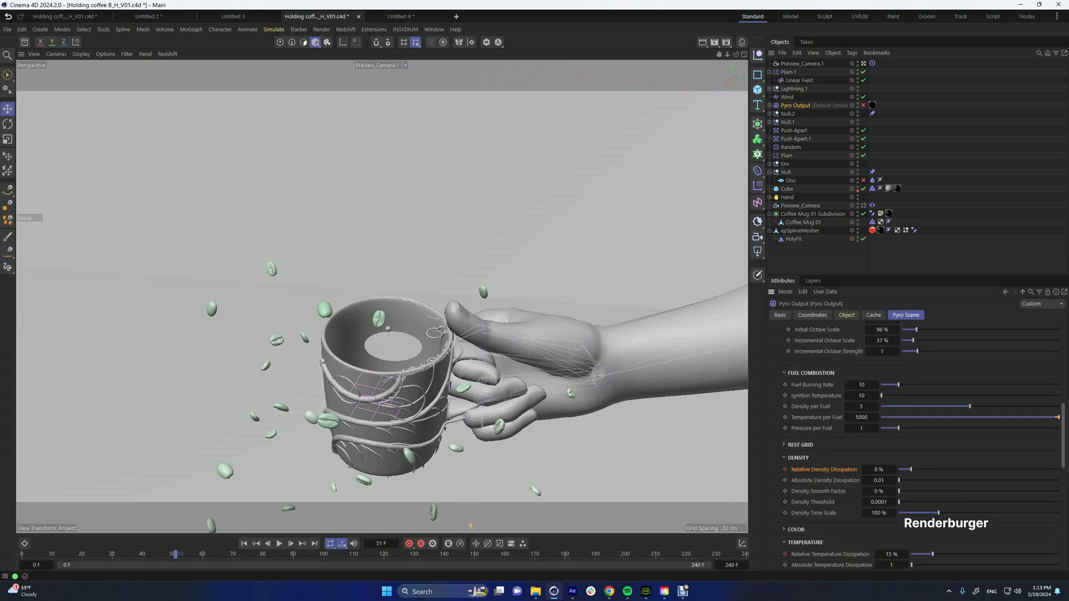
scroll(918, 446, down, 4)
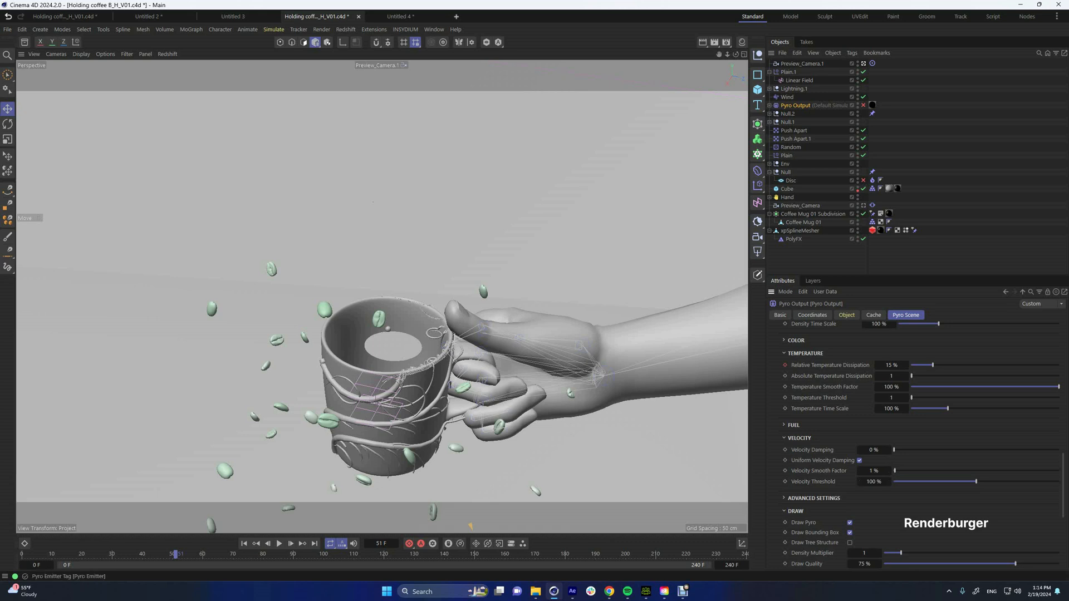
- Review the Disc's Pyro Emitter tag, checking its noise, velocity, temperature and density settings
click(872, 180)
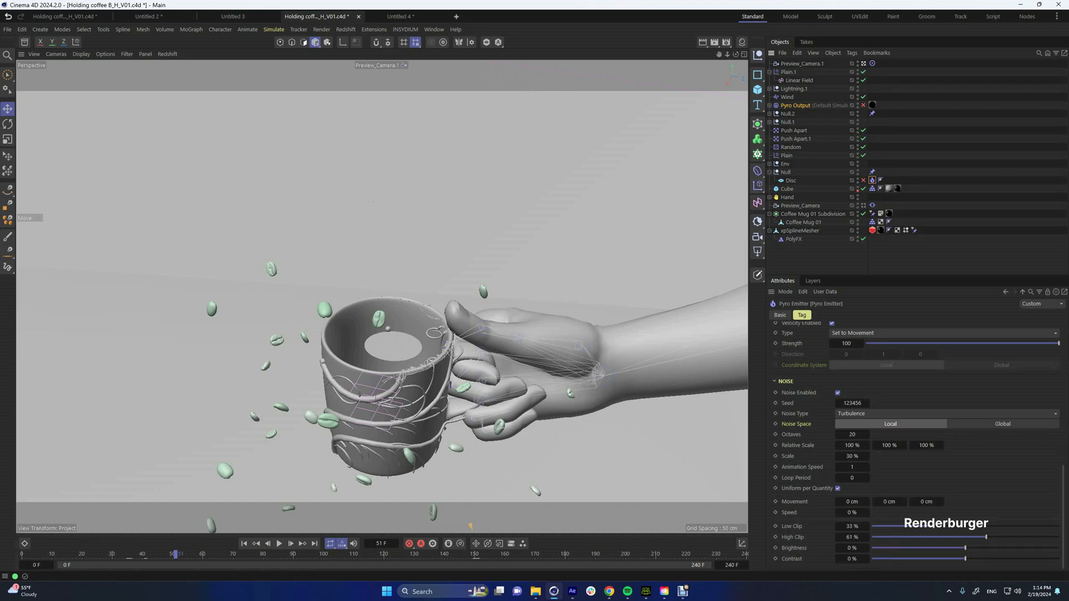
scroll(915, 440, up, 5)
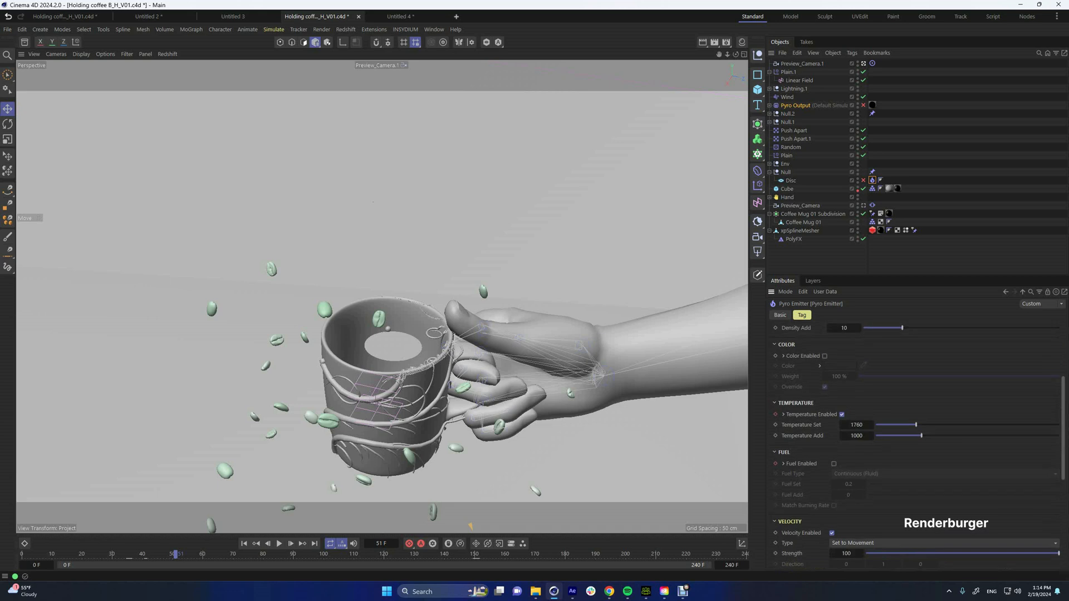
drag(1062, 428, 1062, 429)
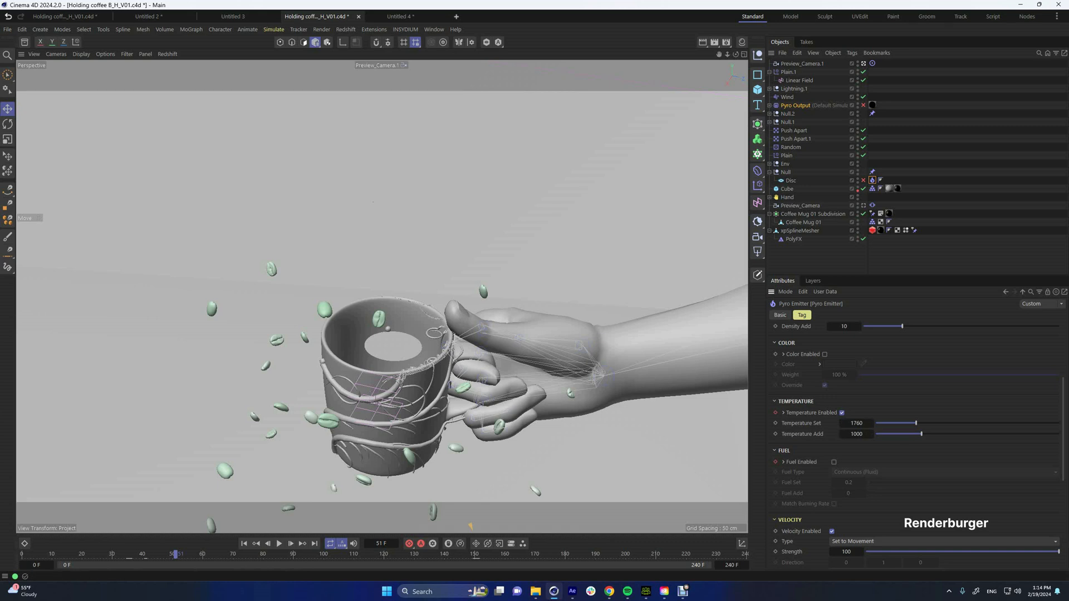
scroll(913, 423, up, 3)
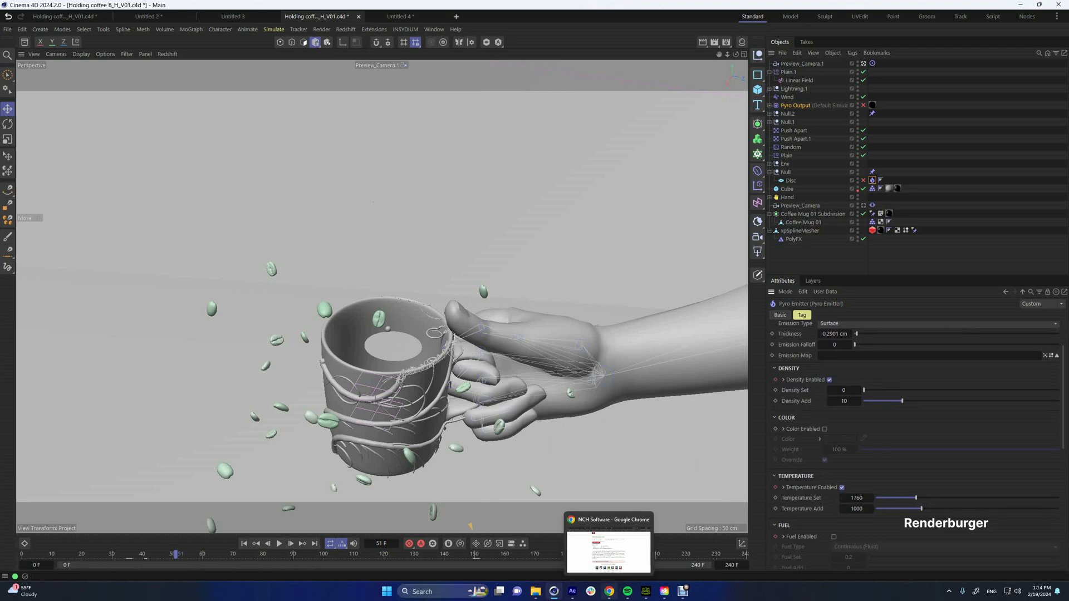
- Switch to After Effects and preview the Holding_coffee_A_V09 composition to examine the rendered smoke above the mug
mouse_move(572, 591)
click(571, 544)
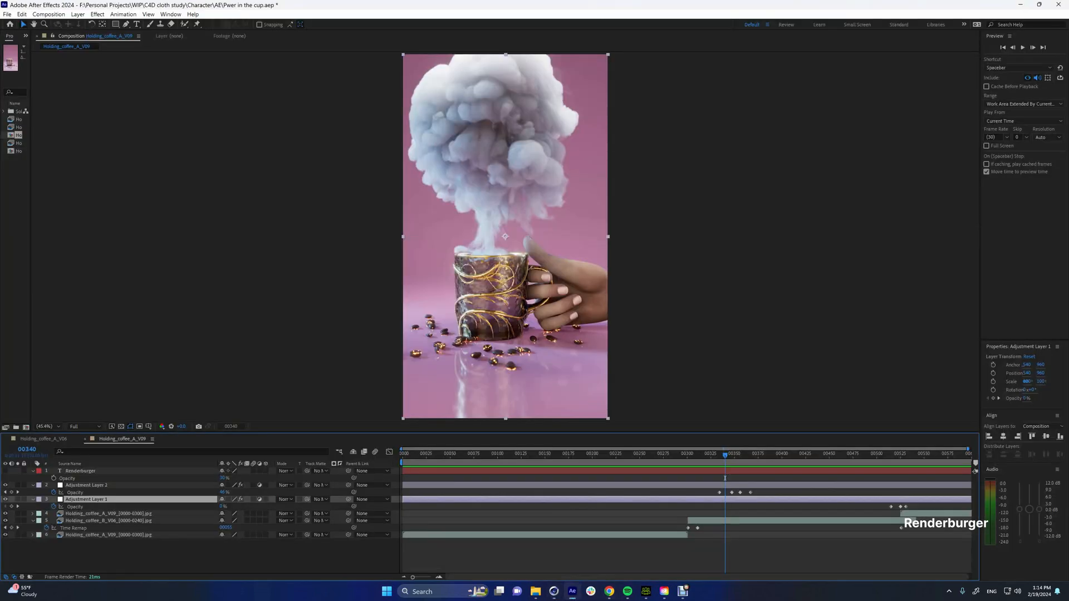
key(space)
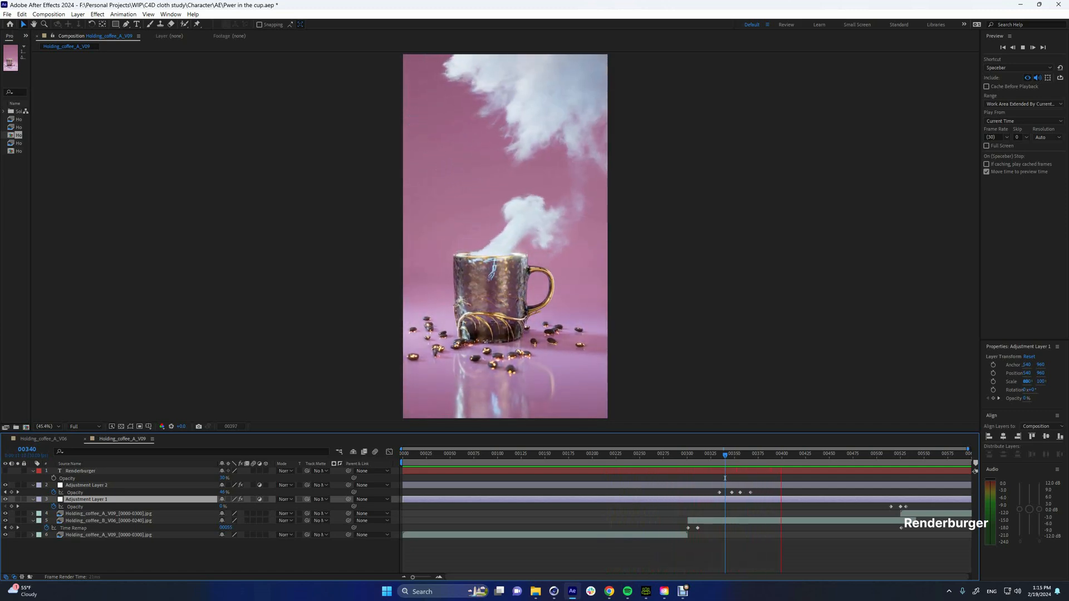
key(space)
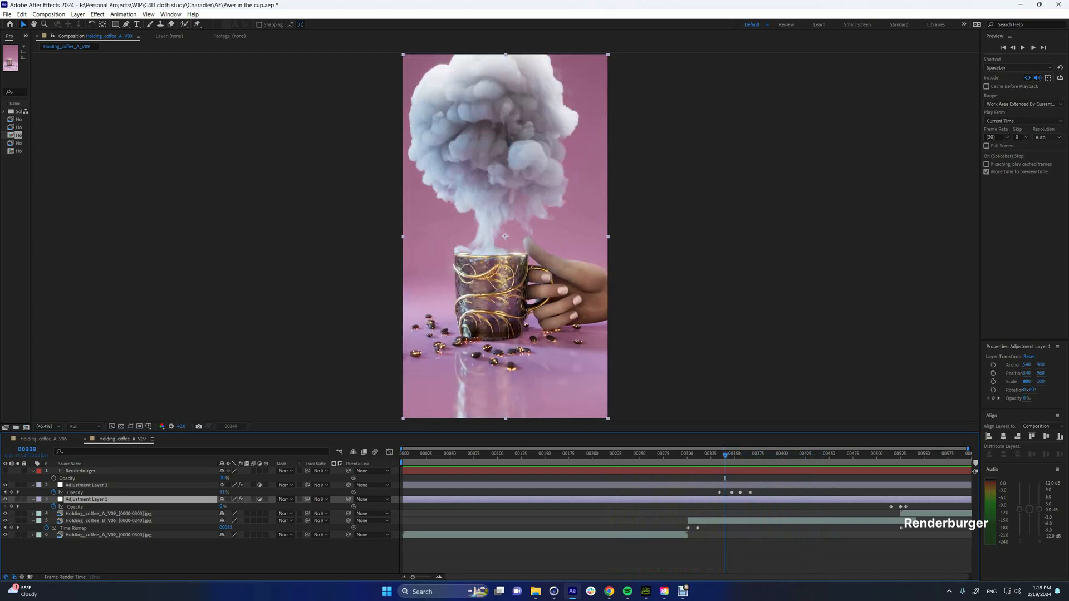
drag(724, 478, 753, 478)
- Return to Cinema 4D, select the Pyro Output in the handheld mug scene and open the project settings
key(alt+Tab)
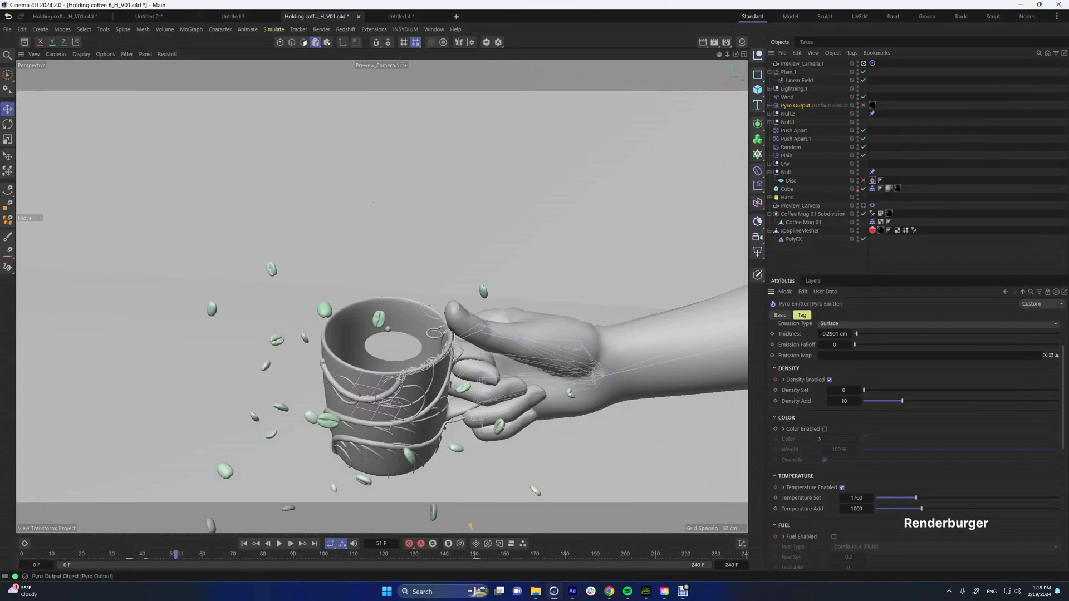
click(795, 105)
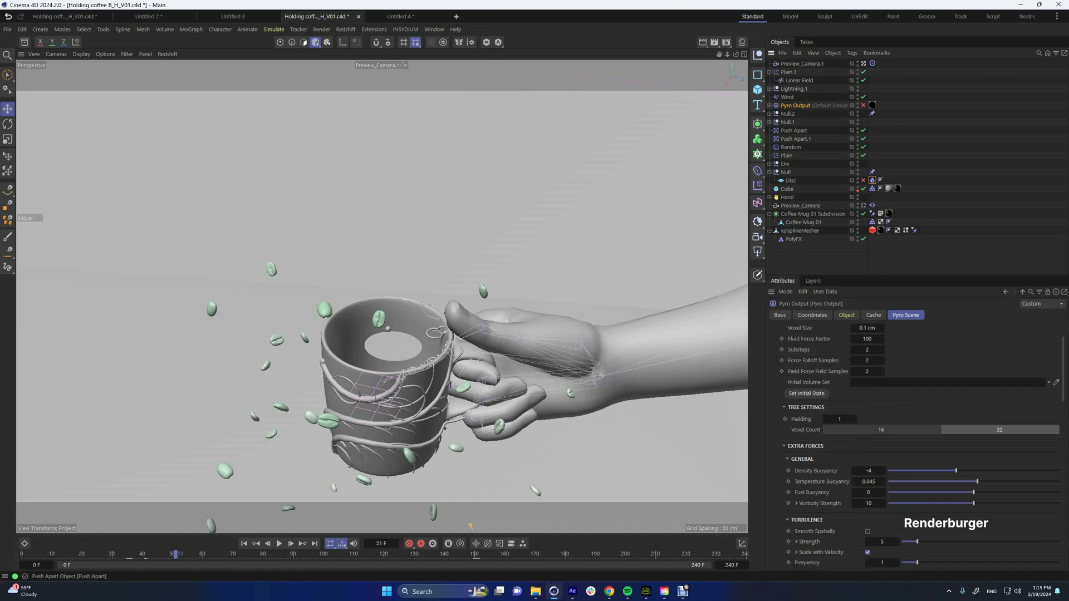
click(22, 30)
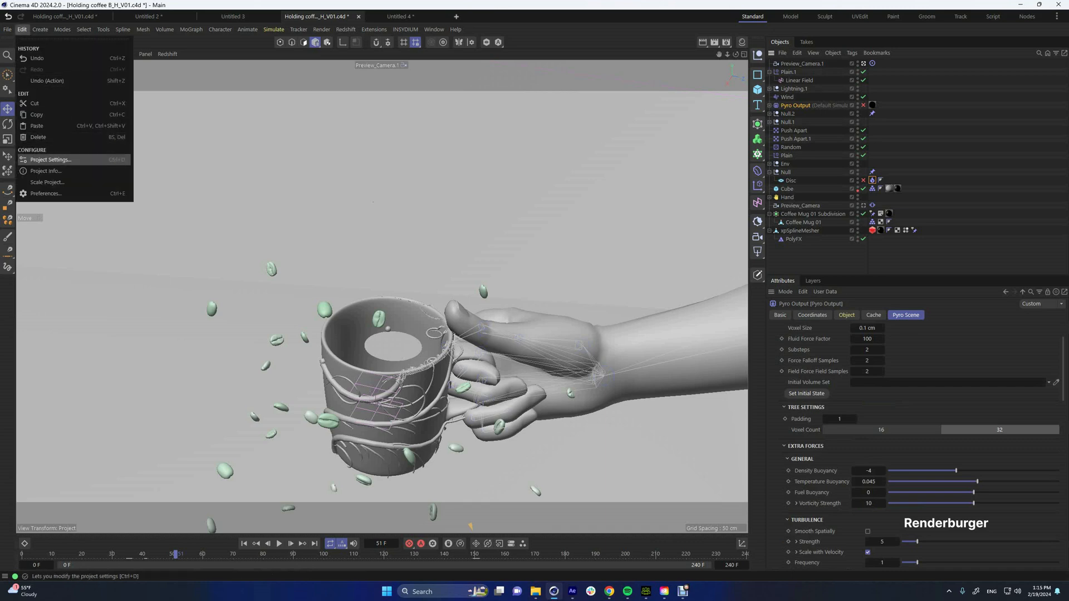
click(51, 160)
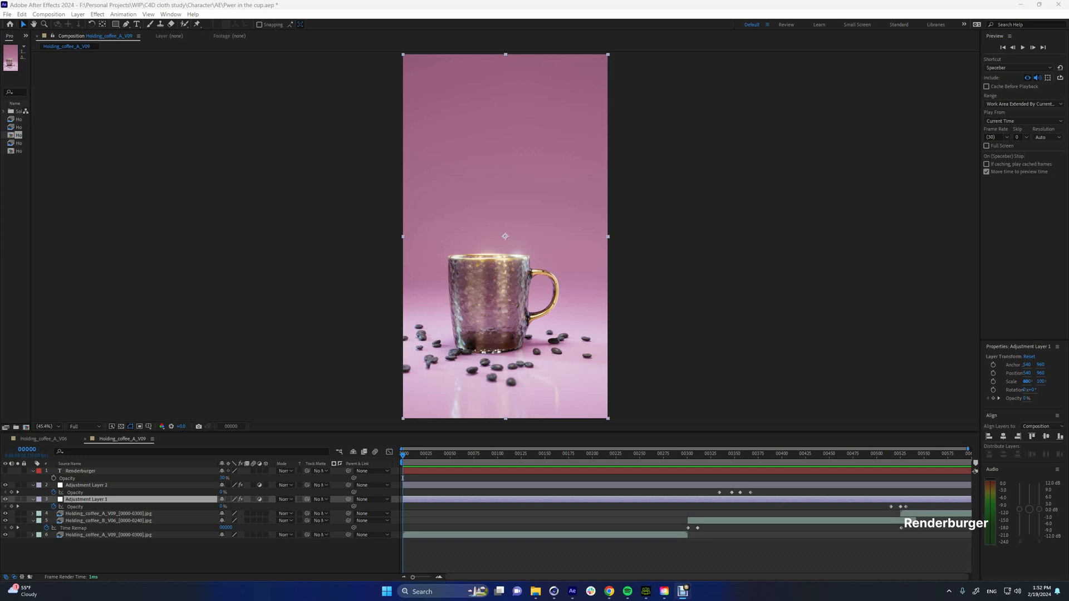
- Preview the Holding_coffee_A_V09 composition in After Effects and step through its frames to examine the vines and smoke up to frame 118
key(space)
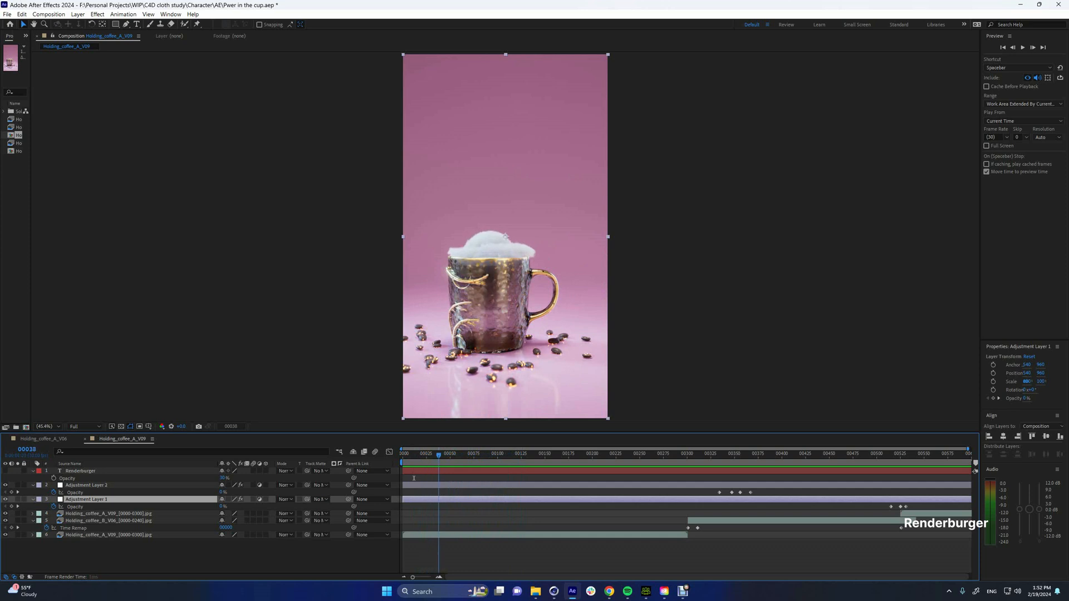
key(Page_Up)
key(Page_Up)
key(Page_Up)
key(Page_Up)
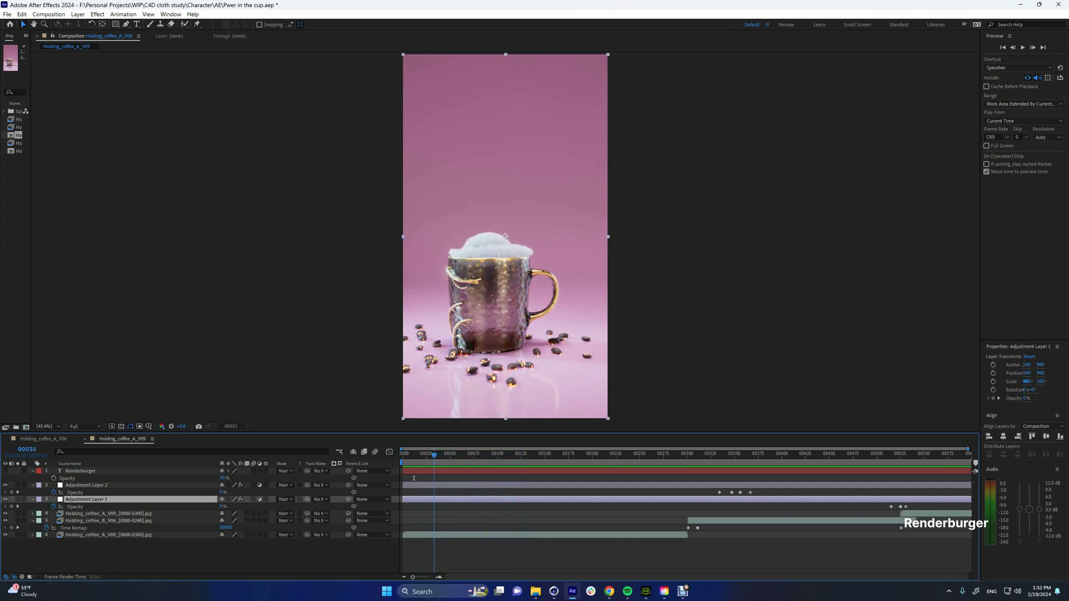
key(Page_Up)
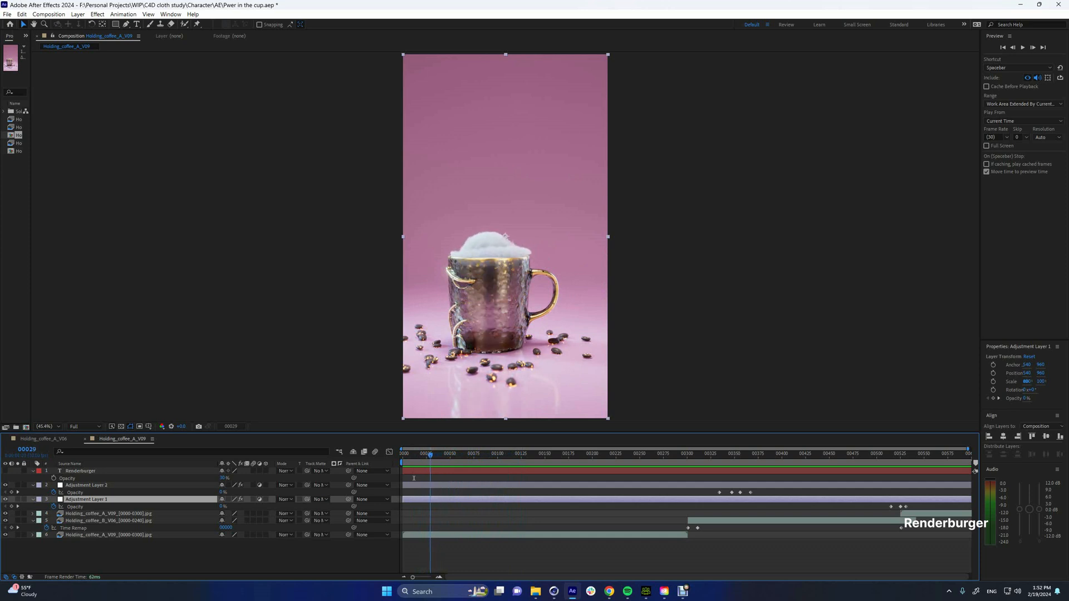
key(Page_Up)
key(Page_Up)
key(Page_Down)
key(Page_Down)
key(Page_Down)
key(Page_Down)
key(Page_Down)
key(Page_Down)
key(Page_Down)
key(Page_Down)
key(Page_Down)
key(Page_Down)
key(Page_Down)
key(Page_Down)
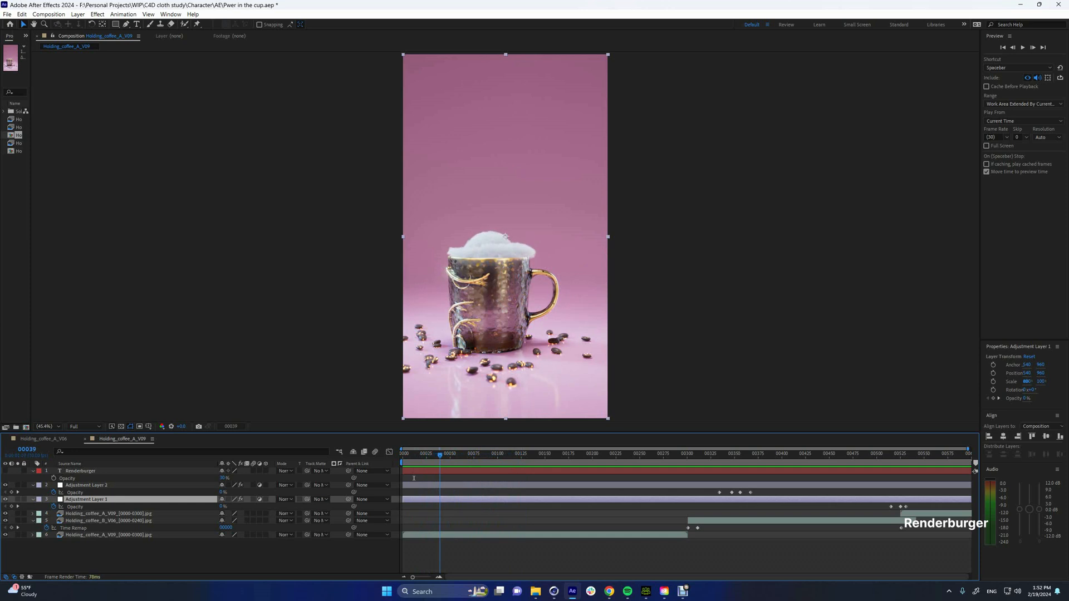
key(Page_Down)
key(Page_Down)
key(Page_Down)
key(Page_Down)
key(Page_Down)
key(Page_Down)
key(Page_Down)
key(Page_Down)
key(Page_Down)
key(Page_Down)
key(Page_Down)
key(Page_Down)
key(Page_Down)
key(Page_Down)
key(Page_Down)
key(Page_Down)
key(Page_Down)
key(Page_Down)
key(Page_Down)
key(Page_Down)
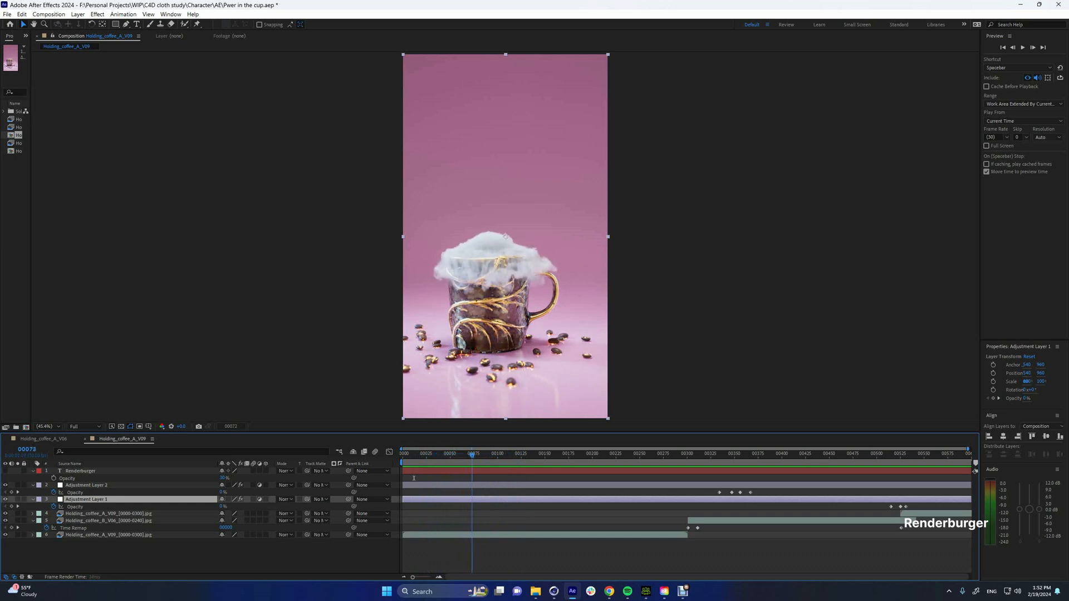
key(Page_Down)
key(Page_Down)
key(Page_Down)
key(Page_Down)
key(Page_Down)
key(Page_Down)
key(Page_Down)
key(Page_Down)
key(Page_Down)
key(Page_Down)
key(Page_Down)
key(Page_Down)
key(Page_Down)
key(Page_Down)
key(Page_Down)
key(Page_Down)
key(Page_Down)
key(Page_Down)
key(Page_Down)
key(Page_Down)
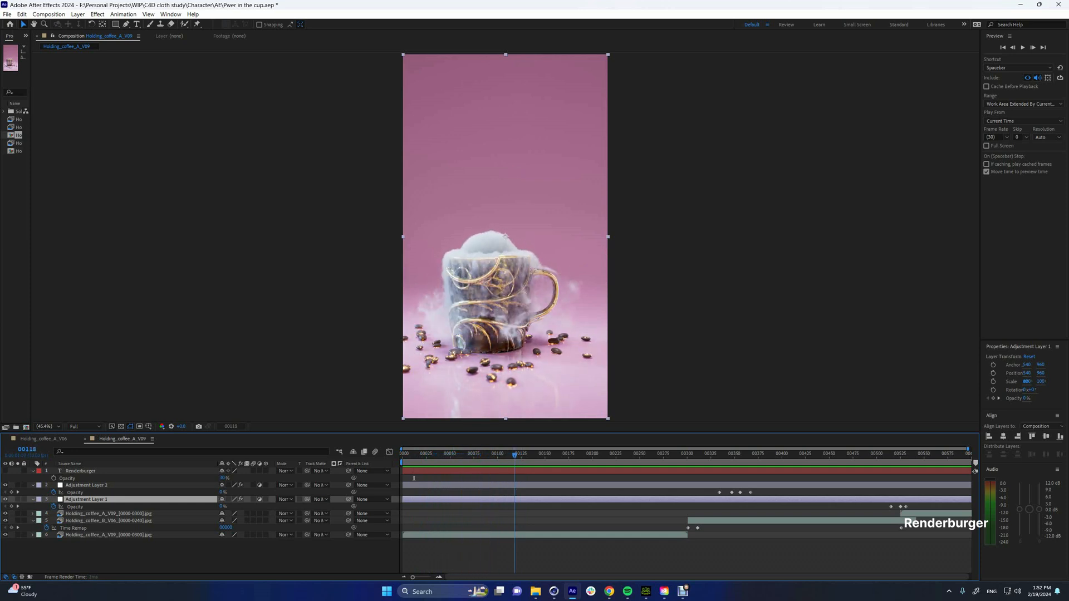
- Switch to the Holding coffee A_H_V01 scene in Cinema 4D, scrub to frame 48 and inspect the branches growing on the mug
click(554, 591)
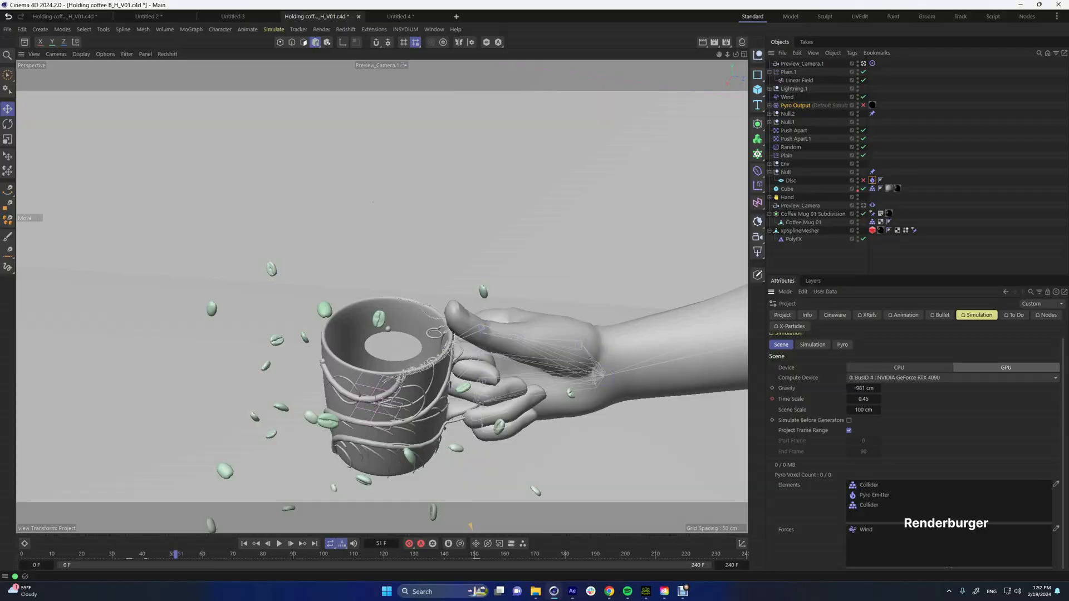
click(65, 17)
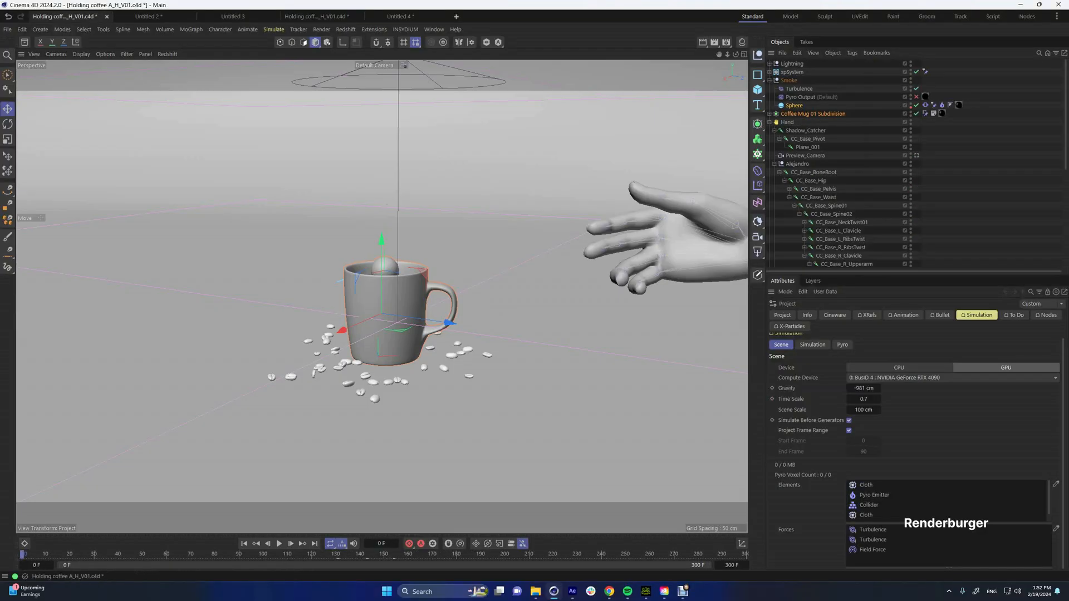
scroll(384, 311, up, 3)
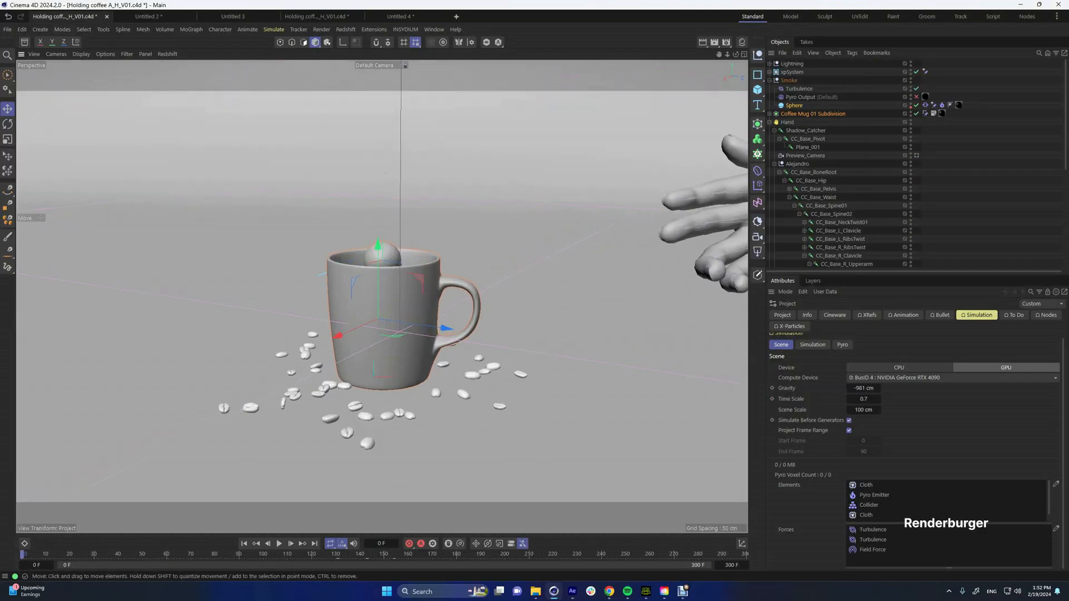
alt+drag(384, 312, 412, 289)
drag(23, 555, 44, 554)
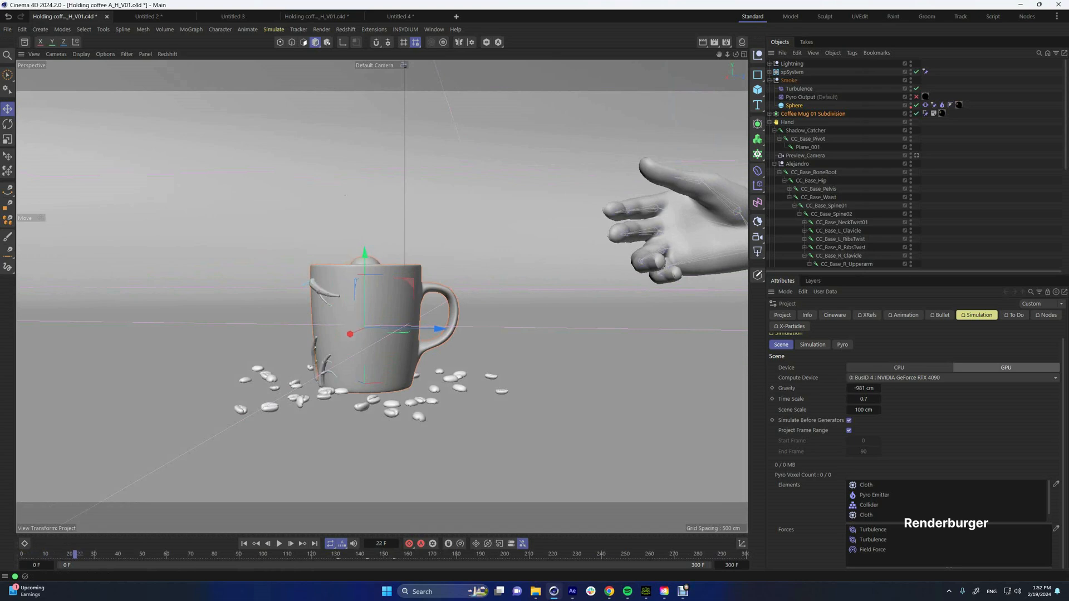
drag(174, 554, 138, 554)
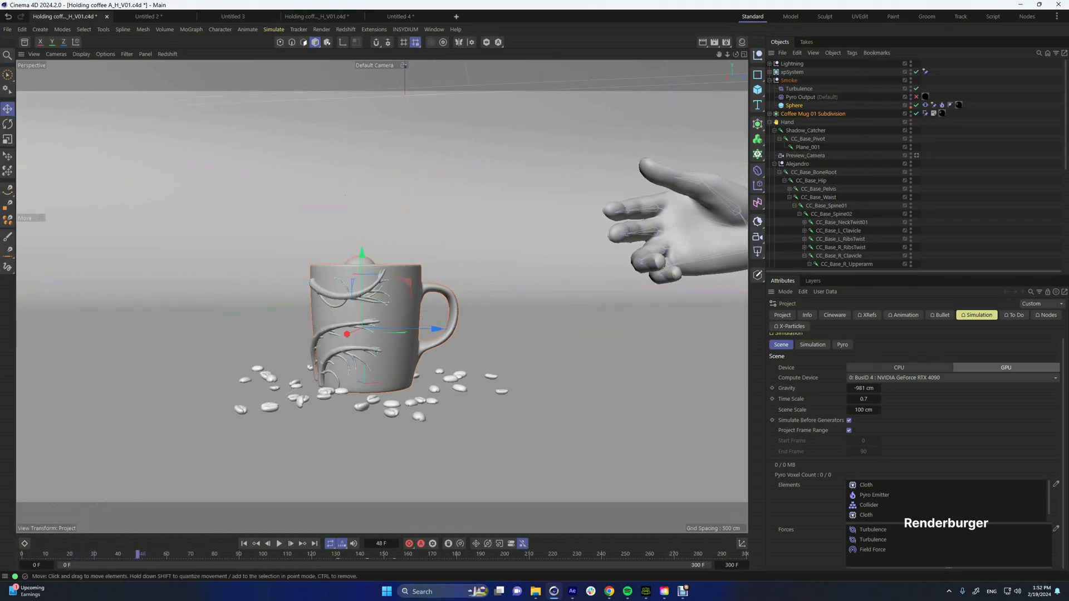
alt+drag(345, 195, 398, 245)
scroll(357, 312, up, 4)
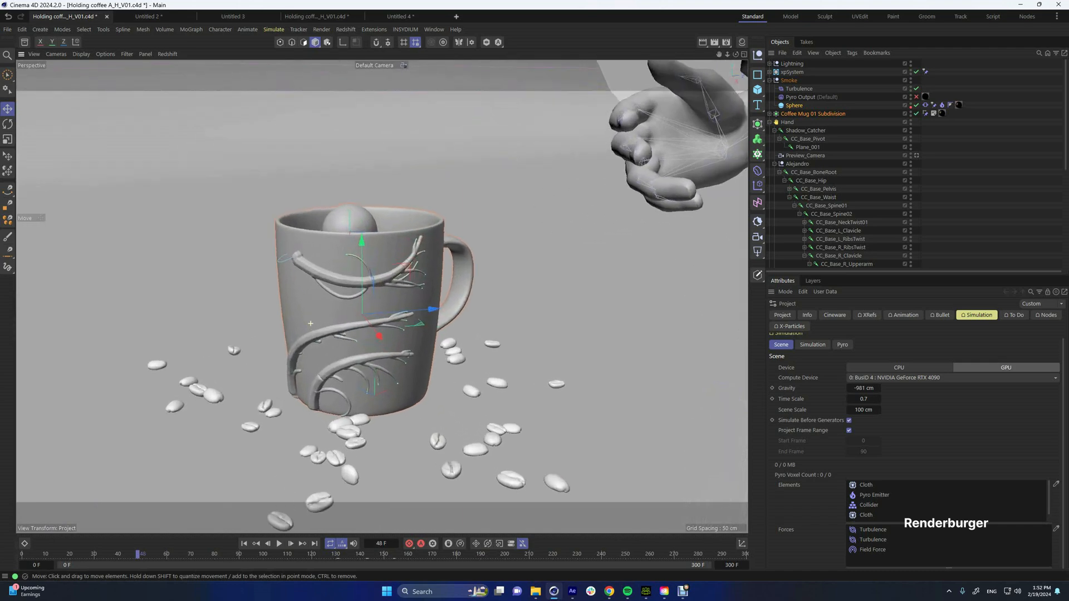
mouse_move(356, 311)
alt+mouse_down()
mouse_move(373, 313)
mouse_move(343, 322)
alt+mouse_up()
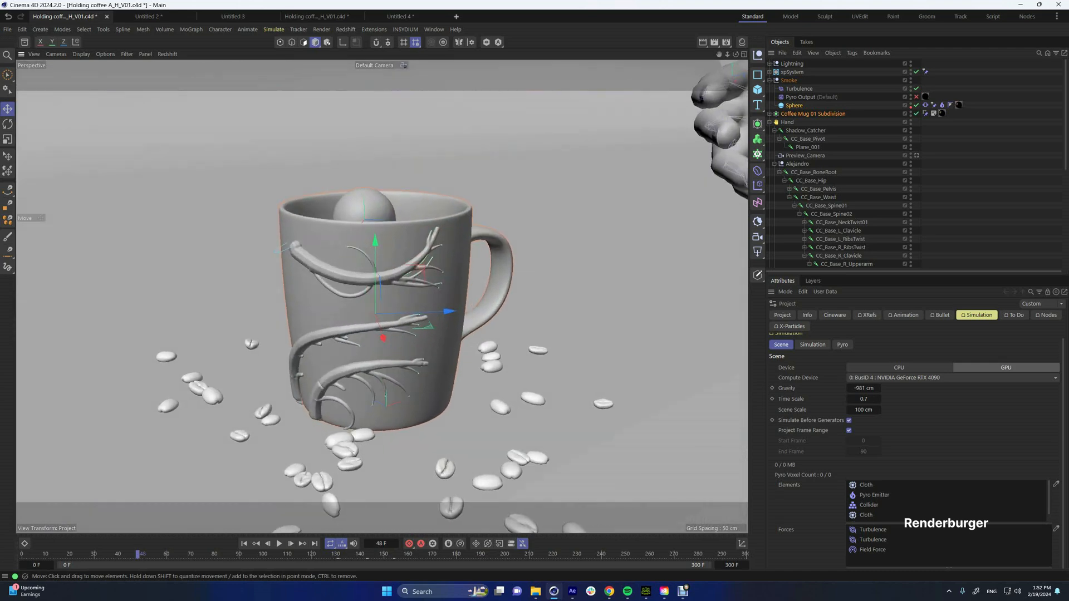
- Expand the xpSystem and its emitters, and review xpEmitter.1, xpEmitter's emission settings and xpTrail.2's object properties
click(770, 71)
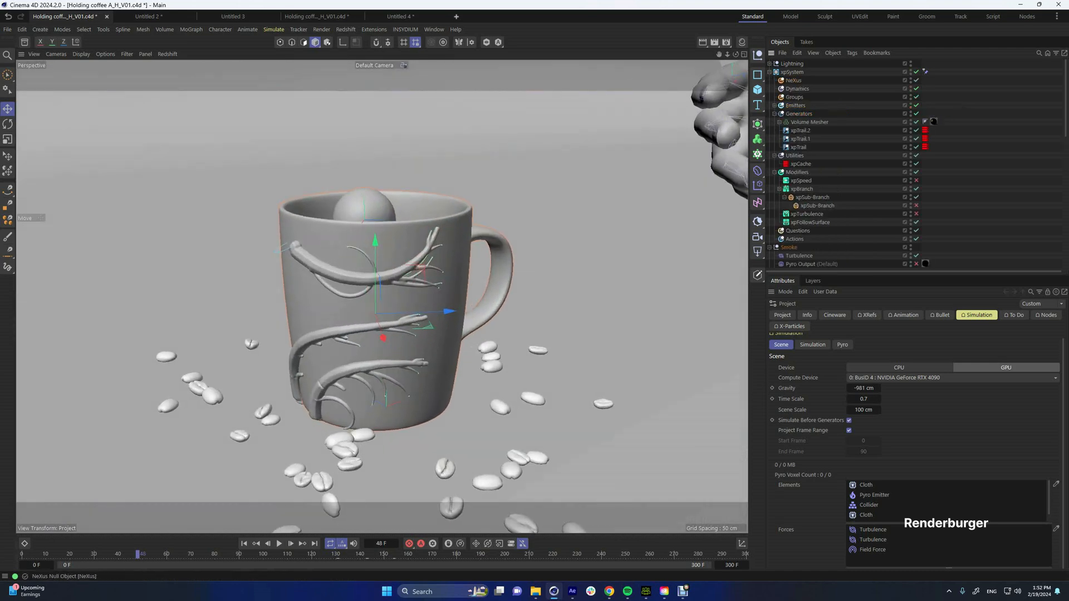
scroll(865, 164, down, 1)
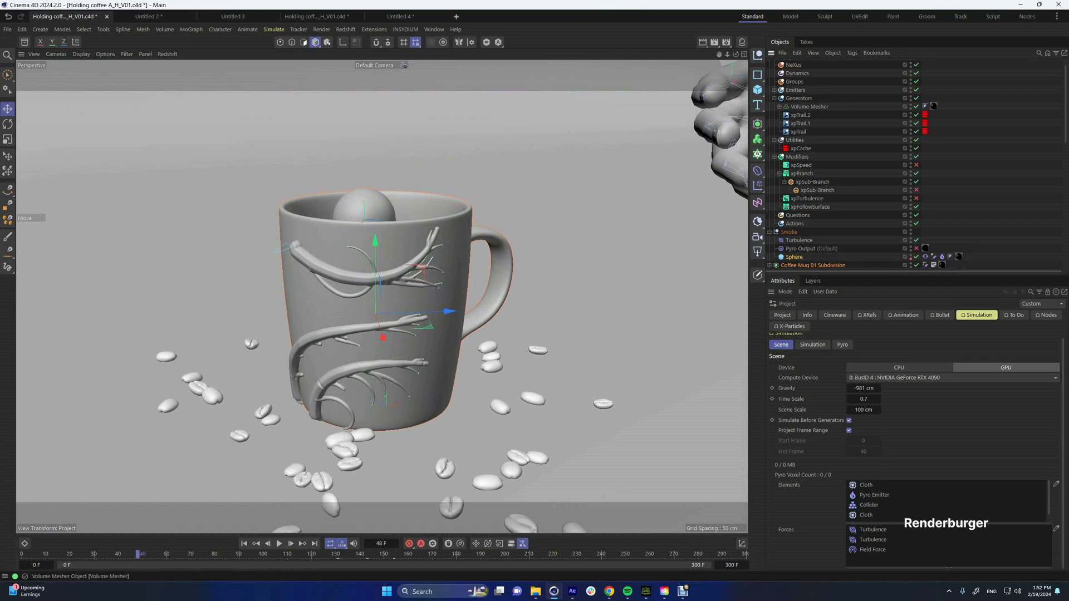
click(773, 90)
click(804, 106)
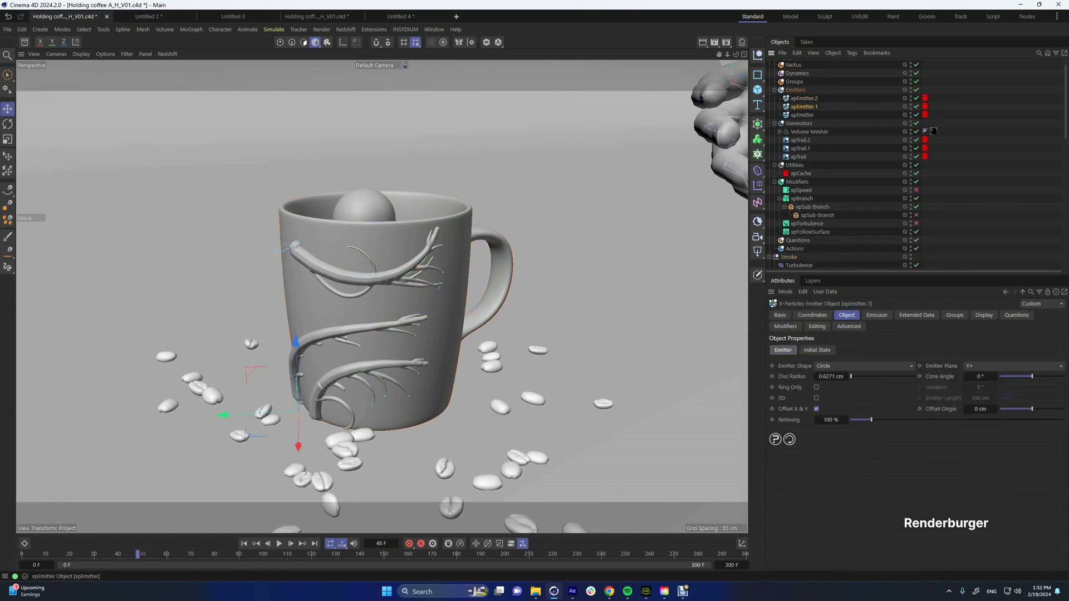
click(802, 115)
click(876, 315)
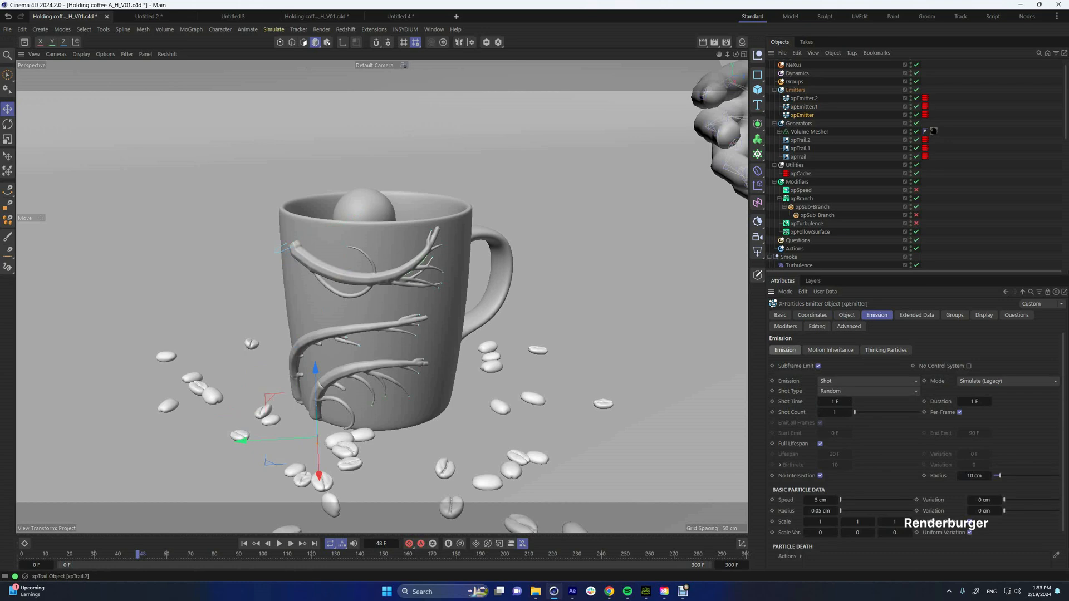
click(800, 140)
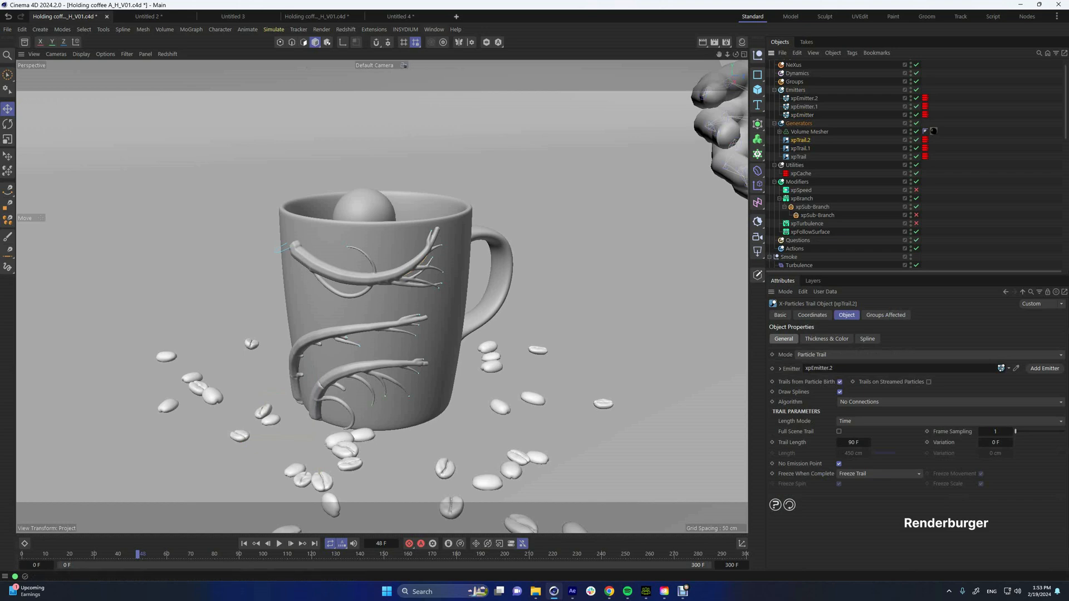
- Create a new project, add an xpSystem with its default emitter, and play the simulation to see the particle stream from the side
click(456, 16)
click(321, 29)
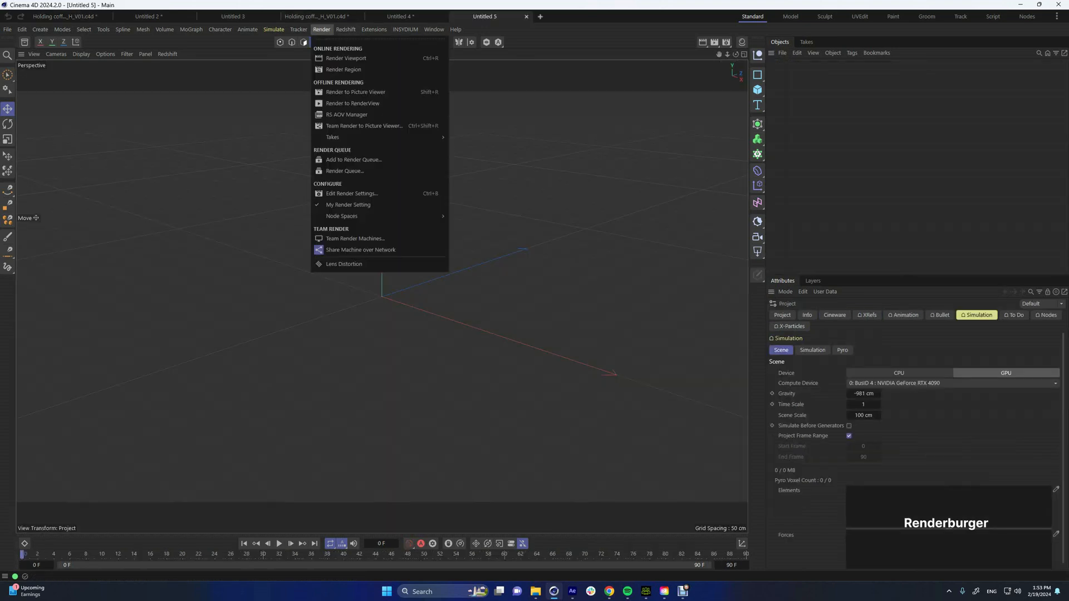
mouse_move(424, 60)
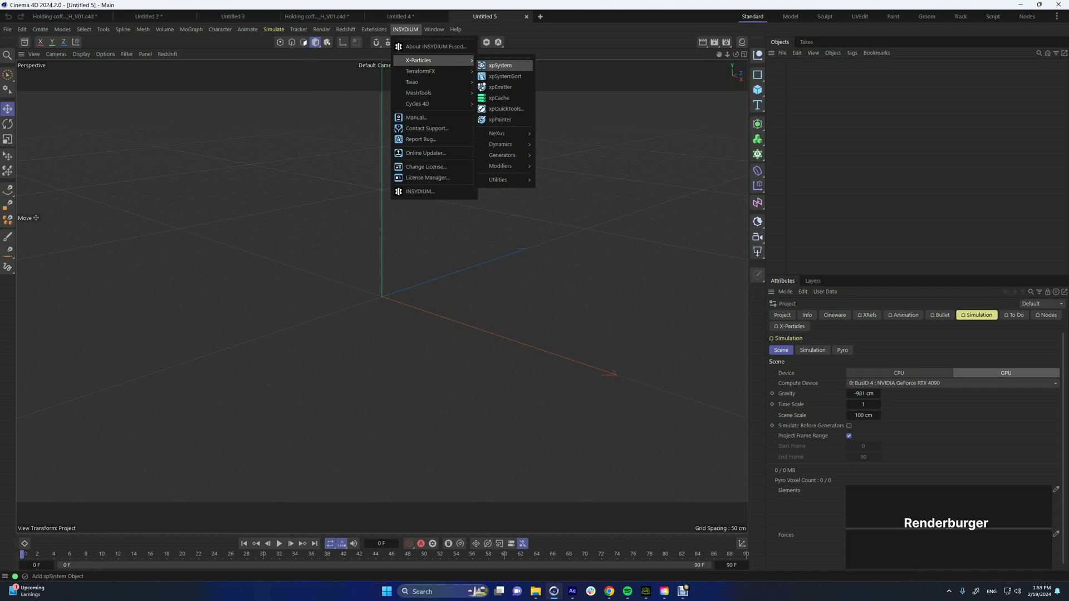
click(504, 66)
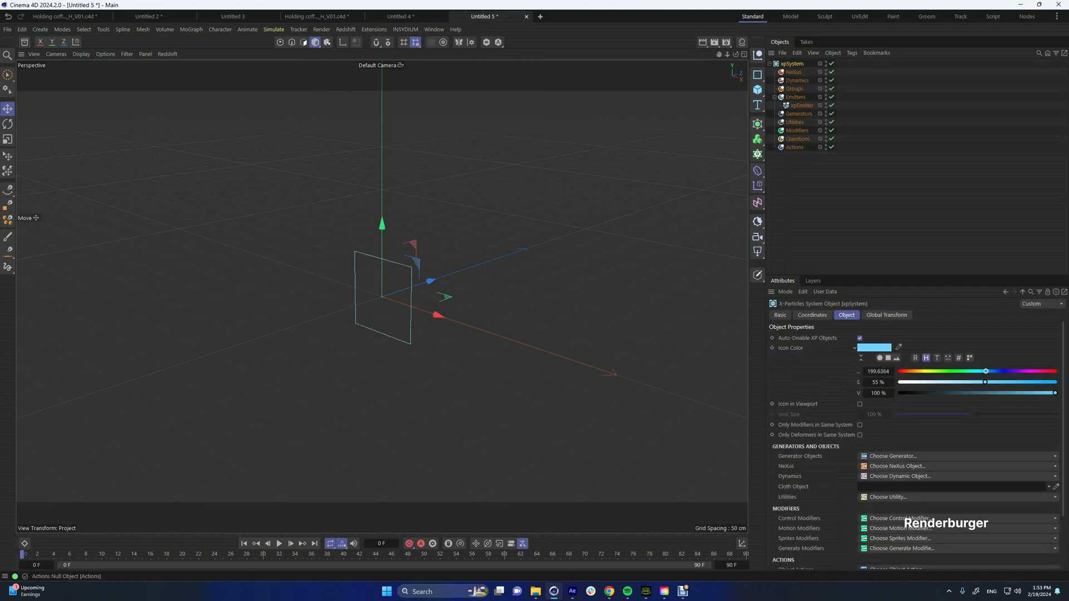
click(279, 544)
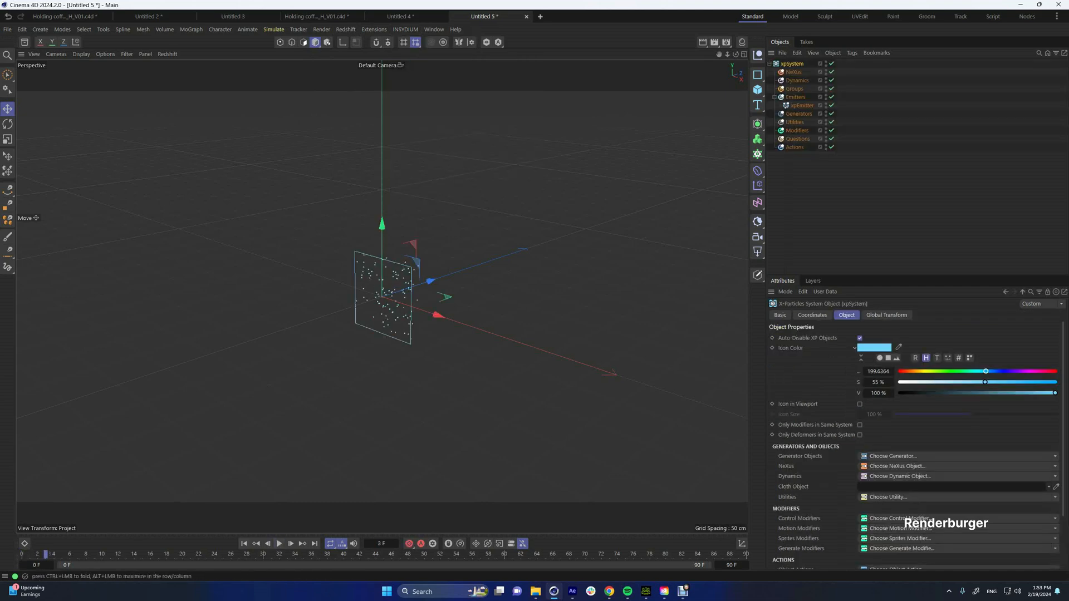
alt+drag(478, 323, 367, 290)
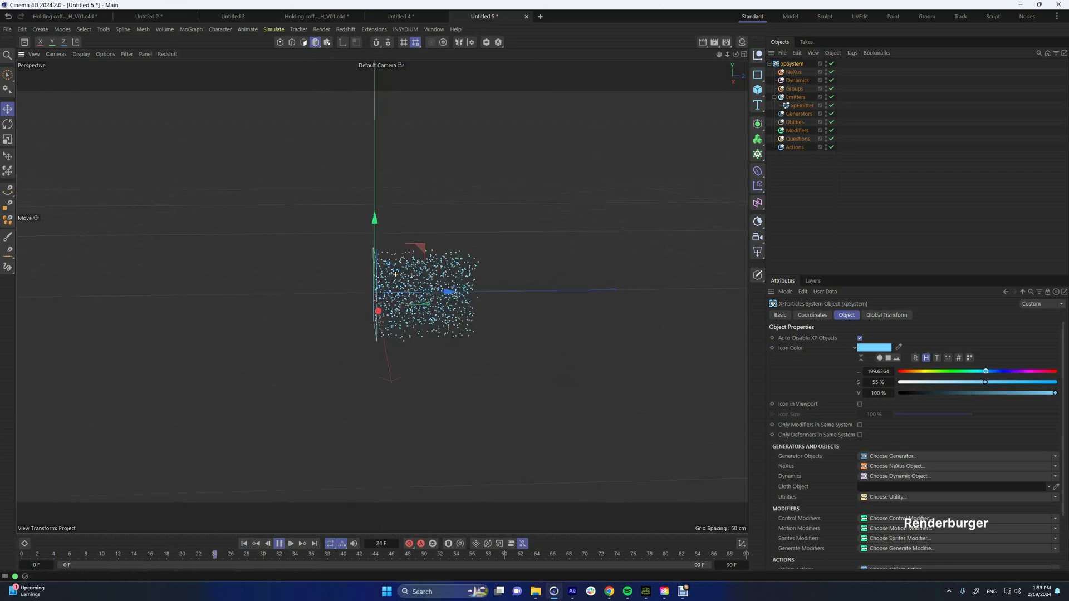
alt+middle_drag(379, 290, 233, 275)
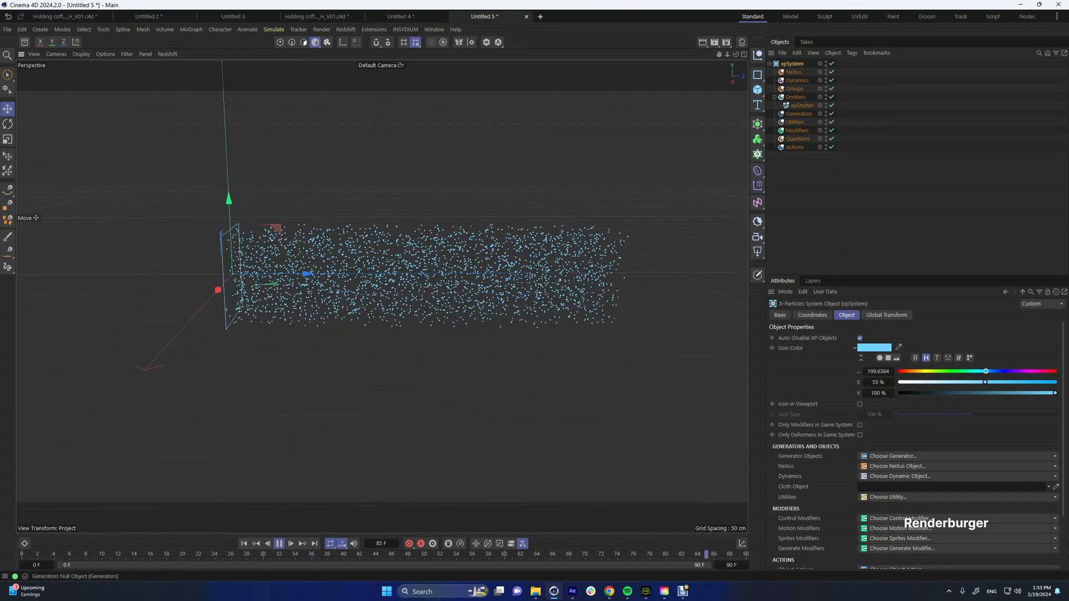
- Set xpEmitter's emission to Shot with a shot count of 1 so it emits a single particle
click(801, 106)
click(857, 381)
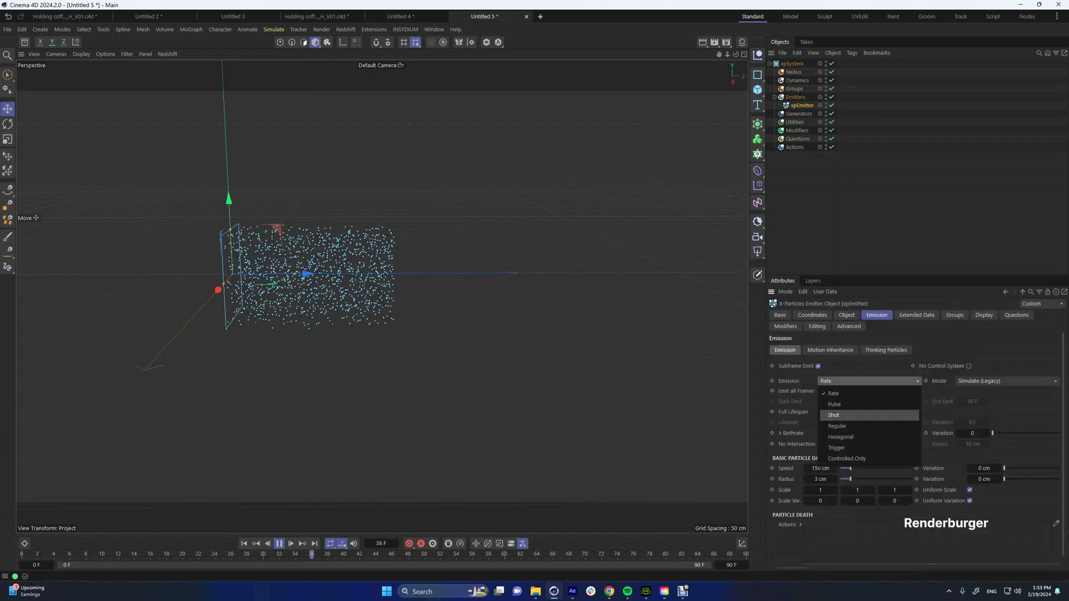
click(849, 415)
double_click(834, 412)
text(1)
key(Return)
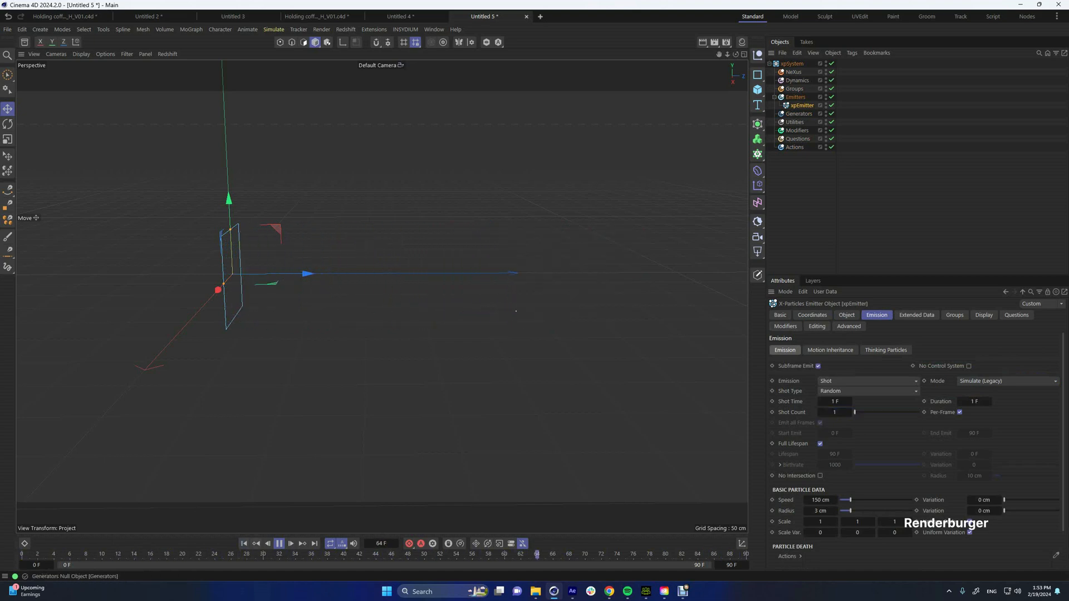
- Add an xpTrail generator to the system and link xpEmitter as its emitter
click(799, 114)
click(890, 361)
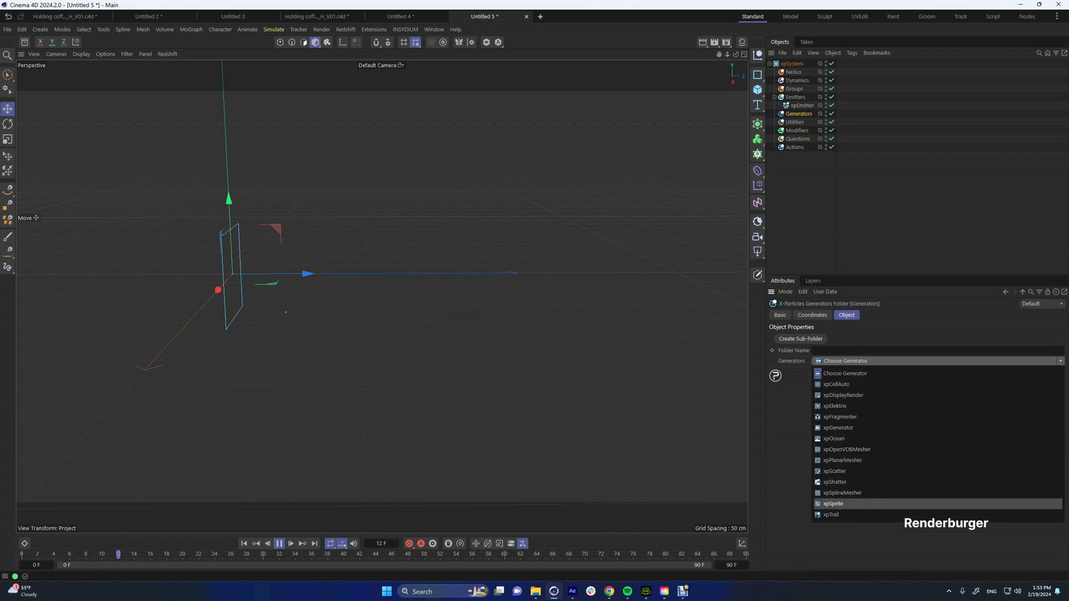
click(831, 515)
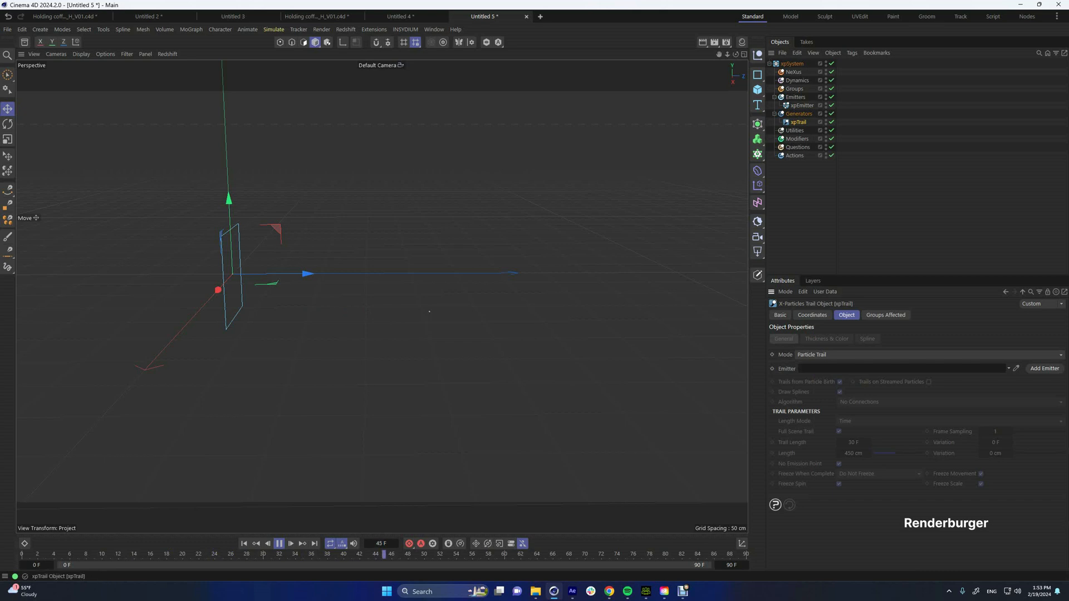
drag(802, 106, 802, 126)
drag(802, 125, 902, 368)
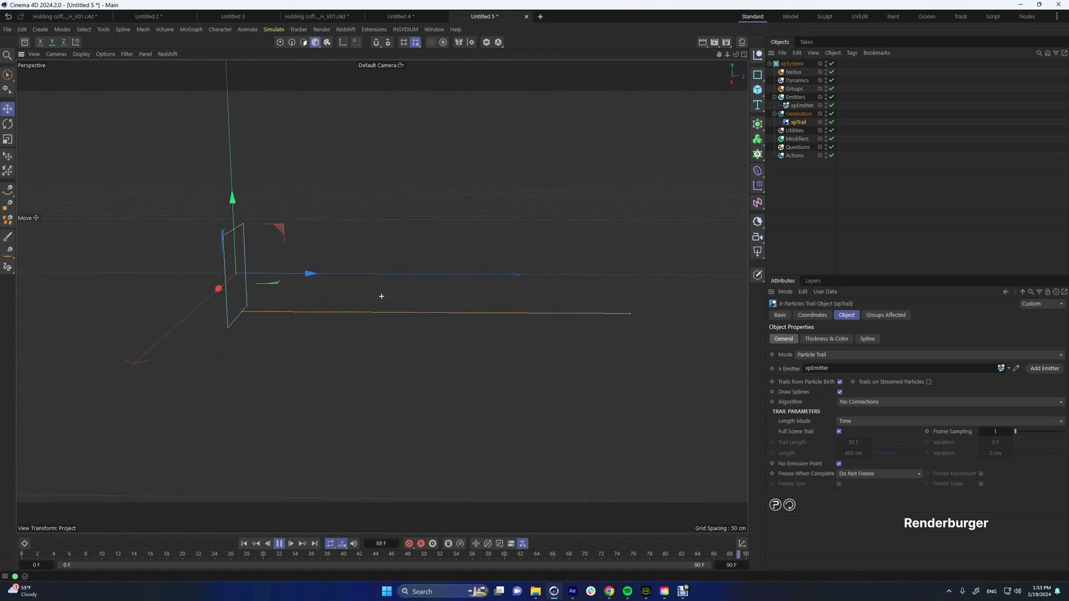
- Add an xpFollowSurface motion modifier to the X-Particles system
click(797, 139)
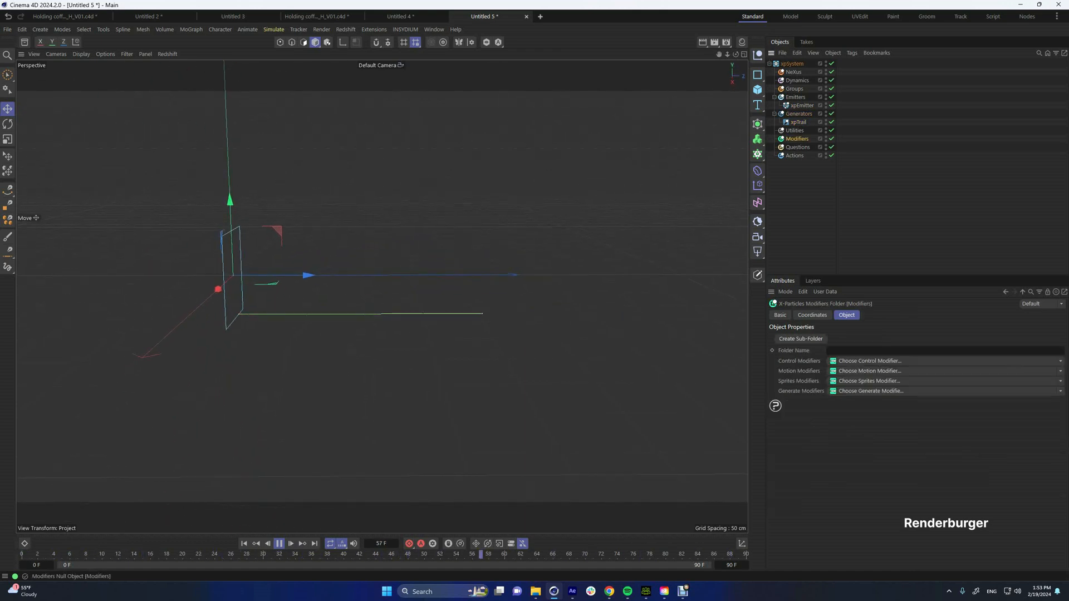
click(869, 371)
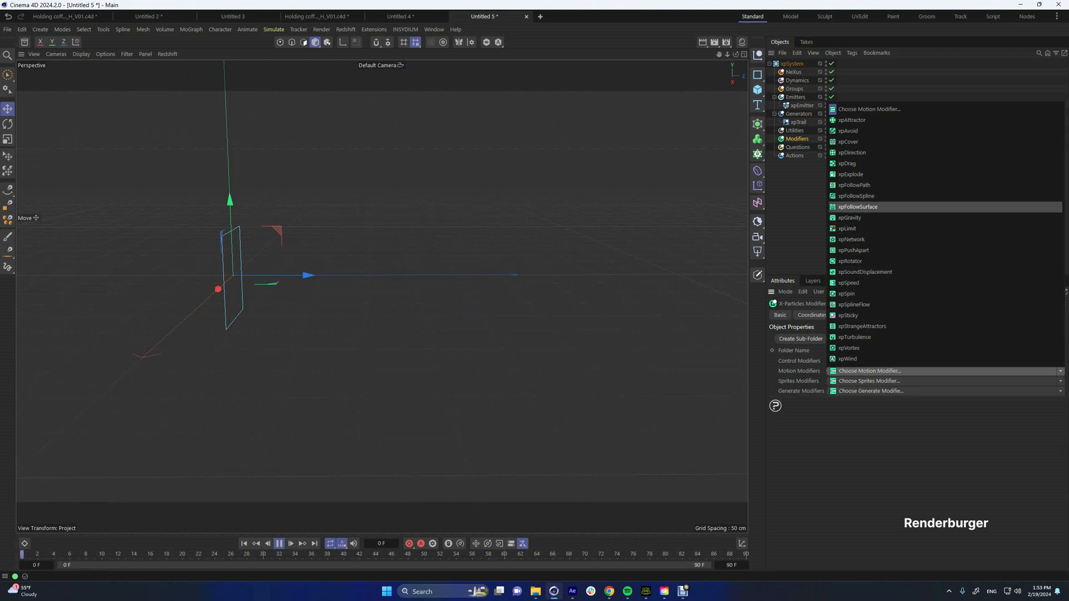
click(857, 207)
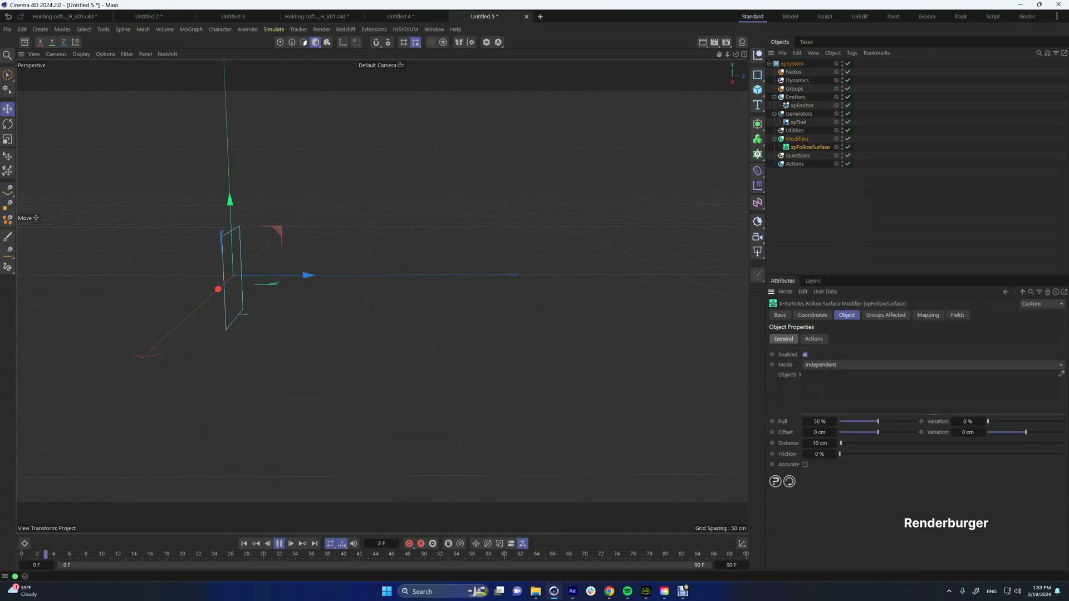
- Add a sphere and move it along the Z axis in front of the emitter, into the particle's path
click(757, 89)
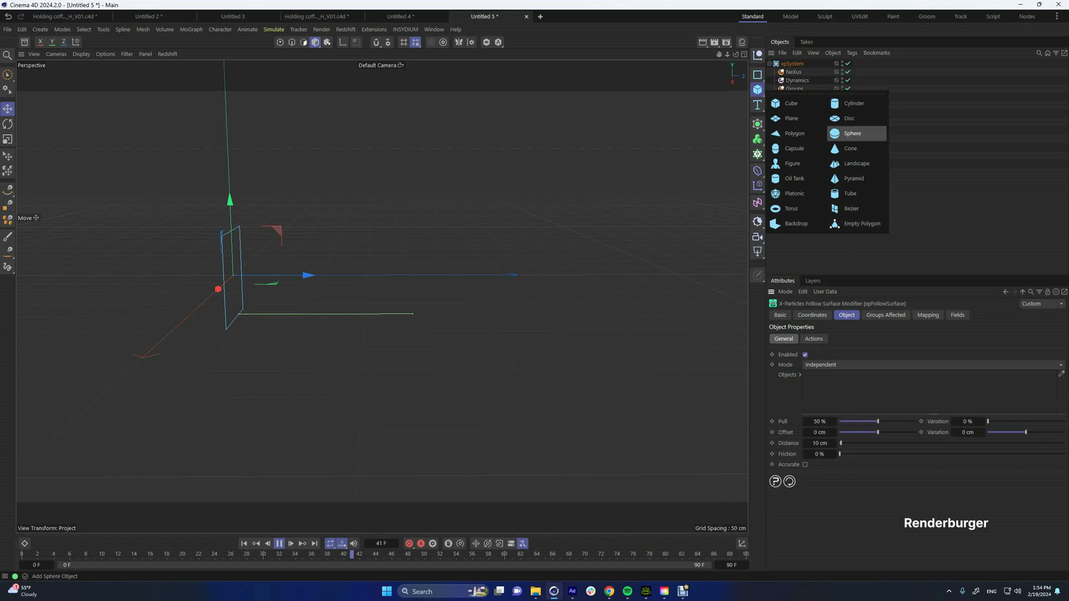
click(853, 134)
drag(222, 290, 342, 290)
- Assign the sphere as xpFollowSurface's surface object and check how the trail wraps around it
click(810, 156)
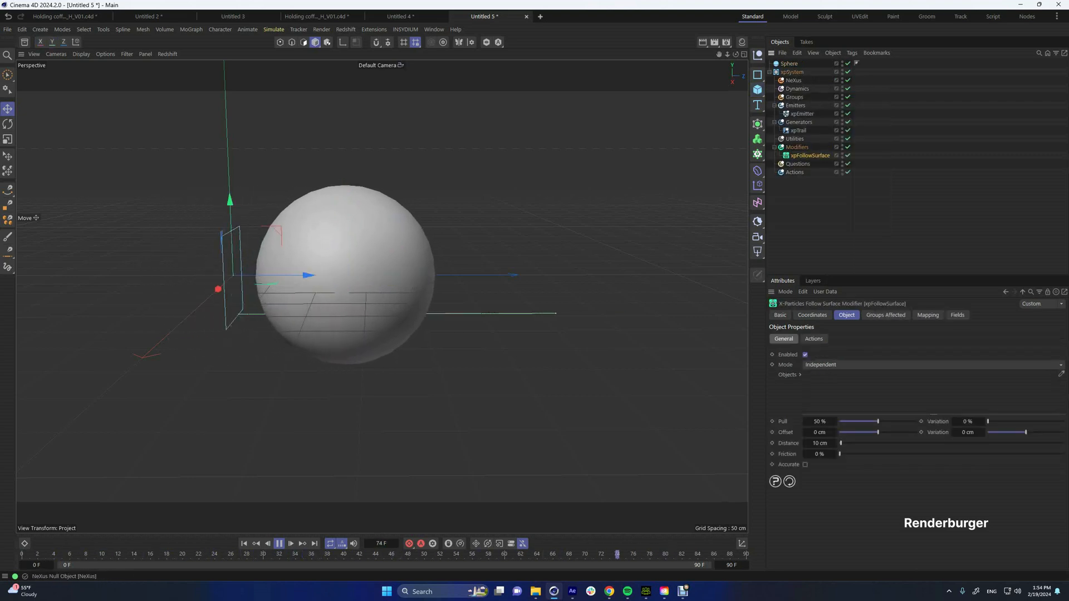
drag(789, 64, 830, 376)
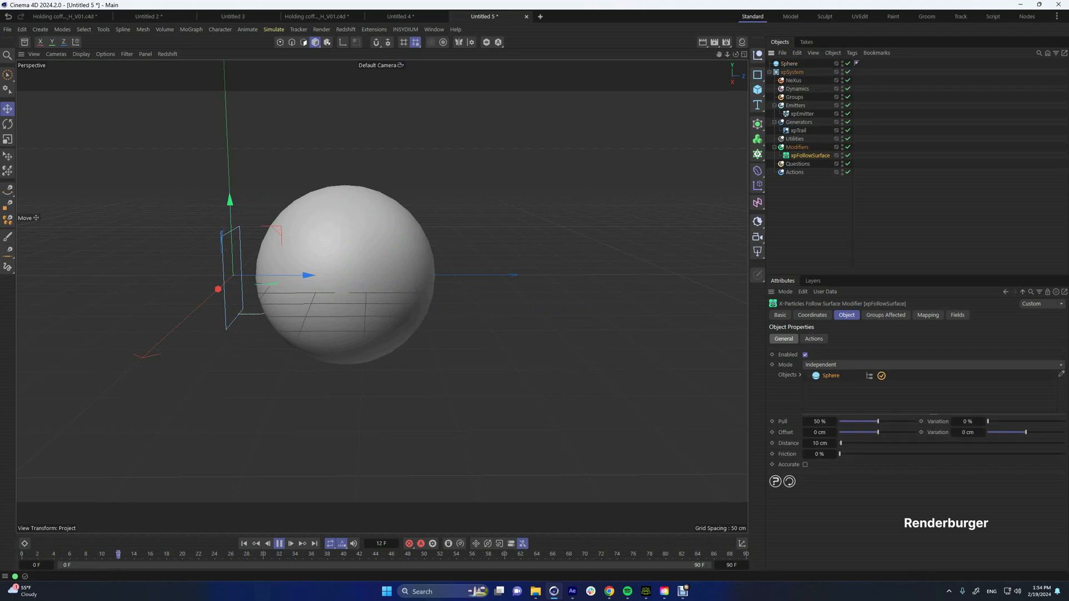
alt+drag(271, 311, 256, 330)
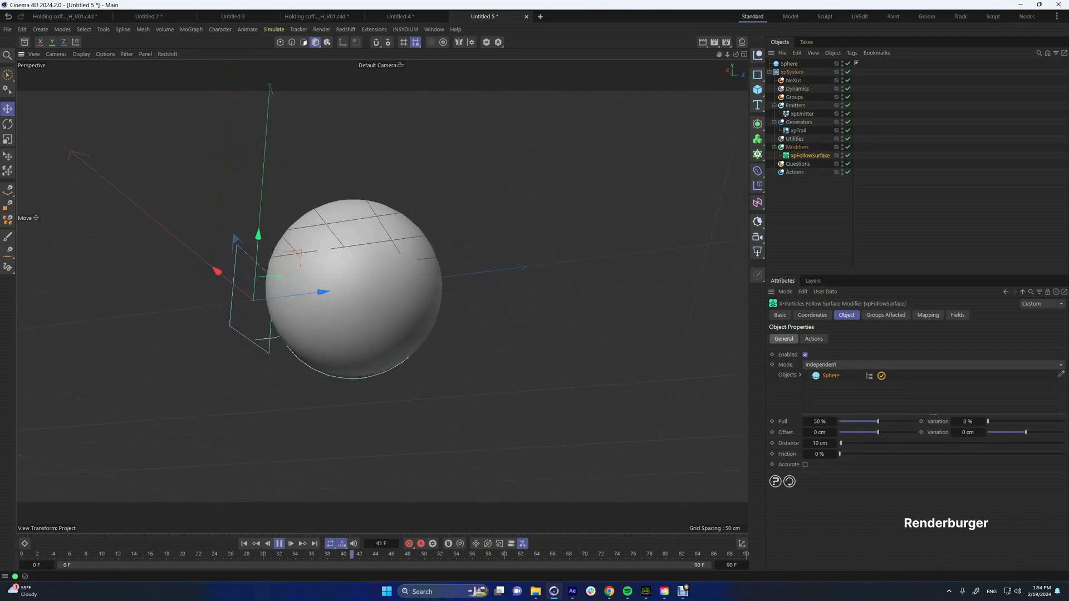
mouse_move(371, 270)
alt+mouse_down()
mouse_move(278, 274)
mouse_move(233, 298)
mouse_move(351, 292)
mouse_move(373, 306)
mouse_move(367, 271)
alt+mouse_up()
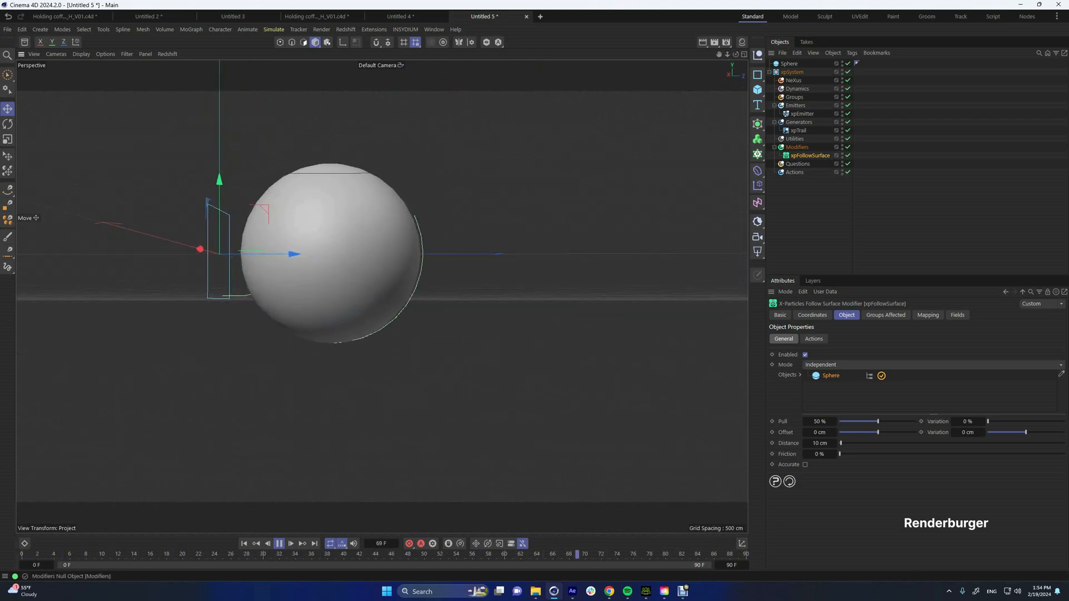
- Add an xpTurbulence motion modifier and set its scale to 20%
click(797, 147)
click(860, 371)
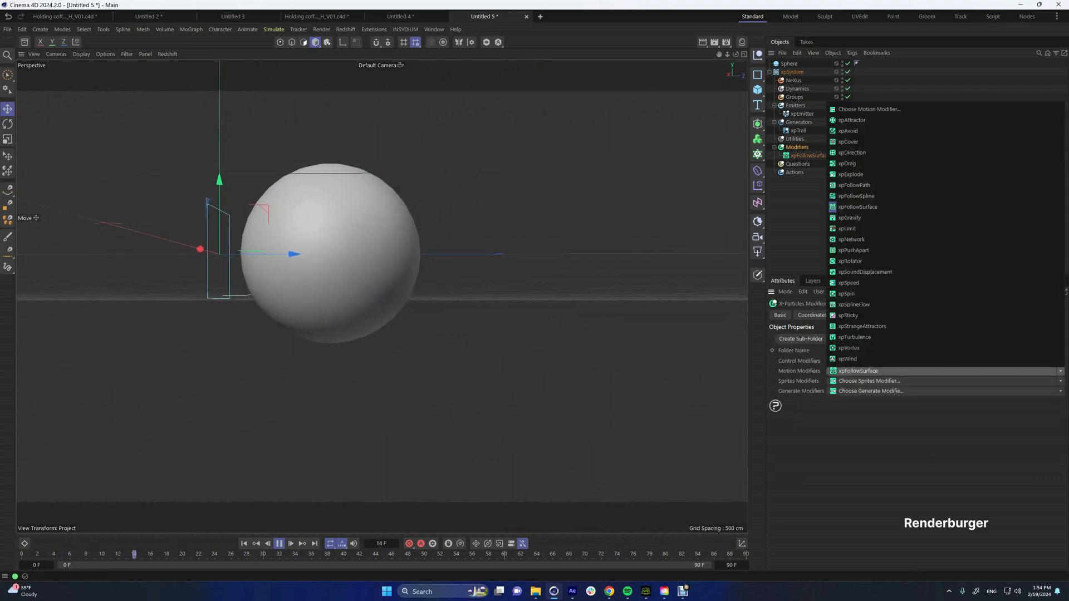
click(855, 336)
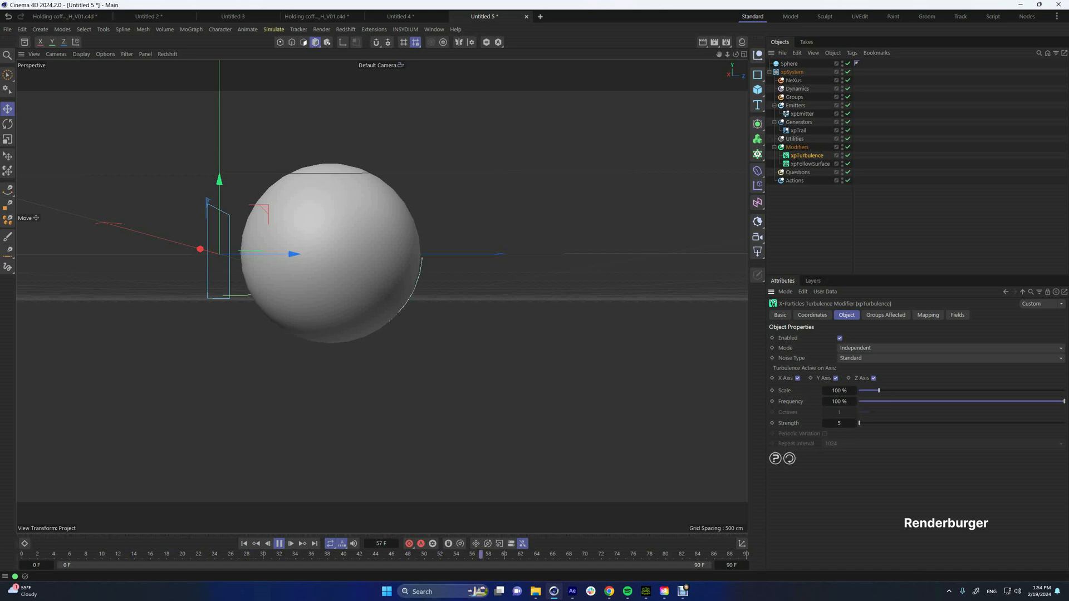
alt+drag(384, 245, 278, 255)
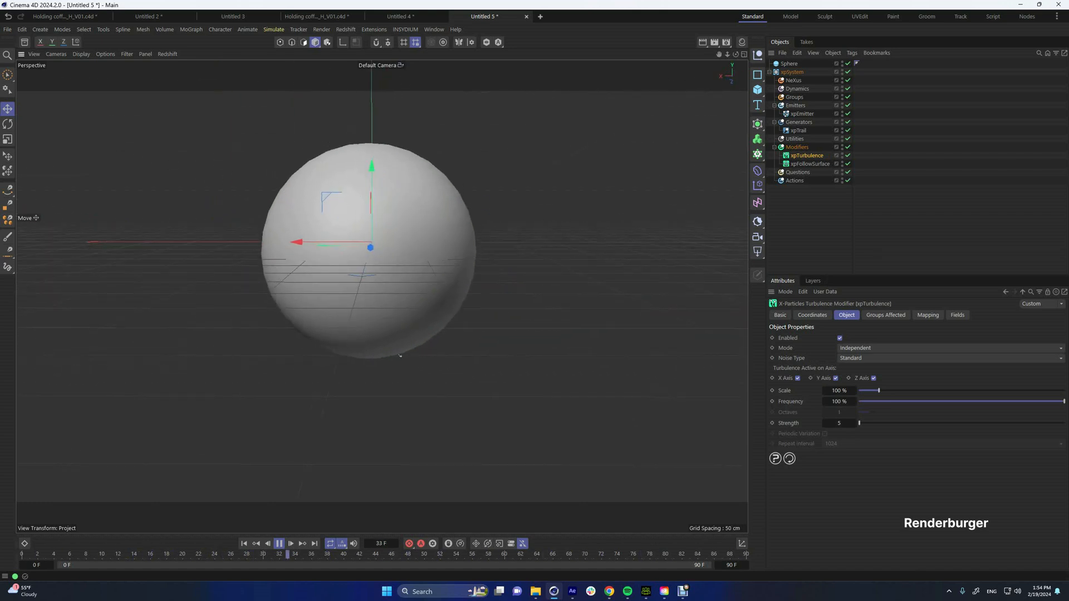
double_click(838, 391)
text(2)
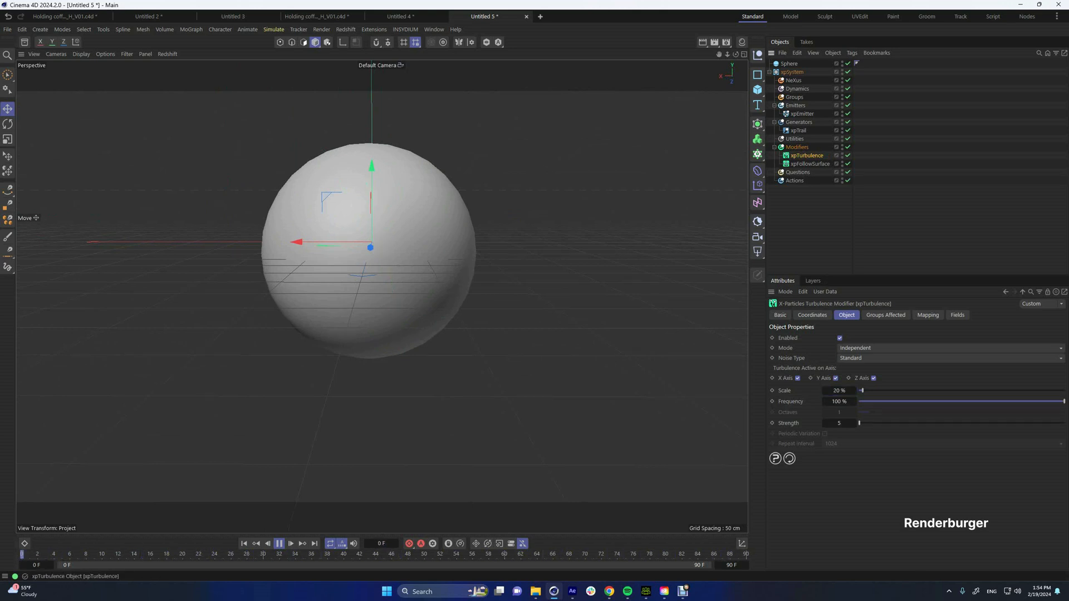
- Add an xpBranch generate modifier and give it a branch object, checking the branches that grow over the sphere
click(797, 147)
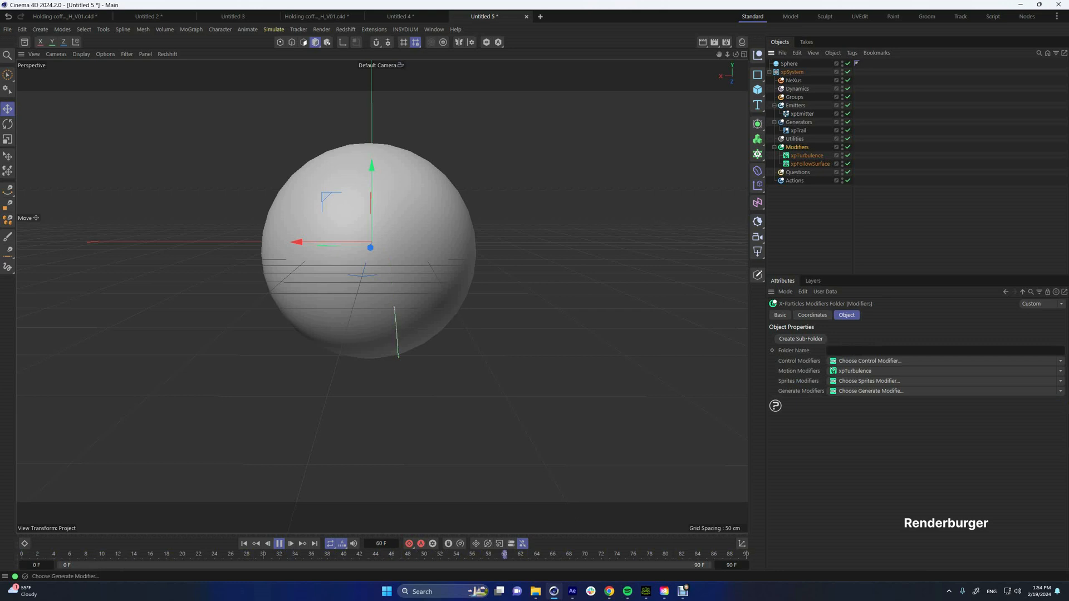
click(871, 391)
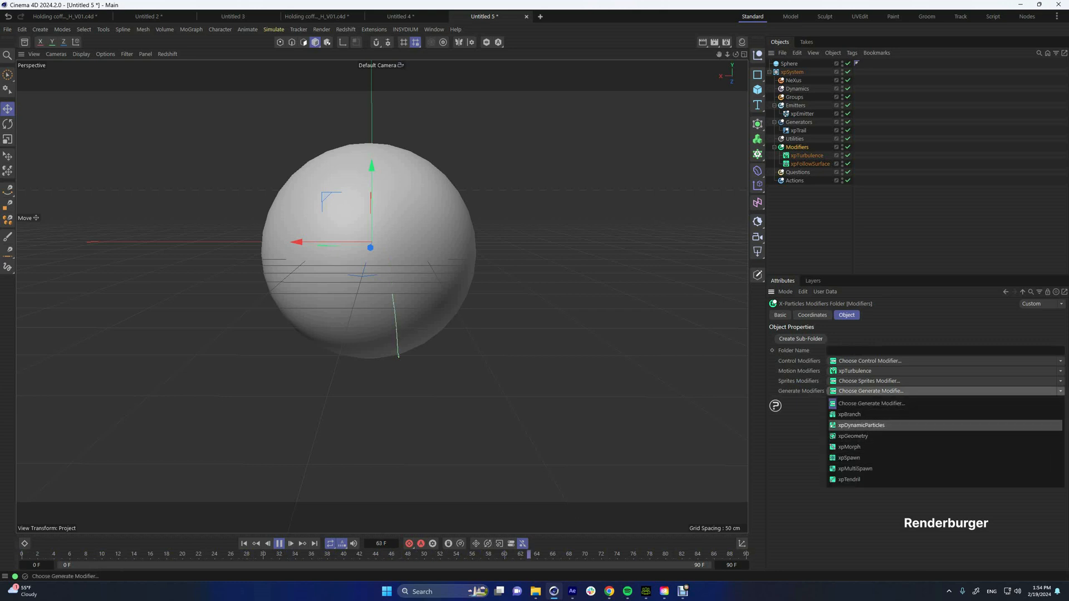
click(851, 414)
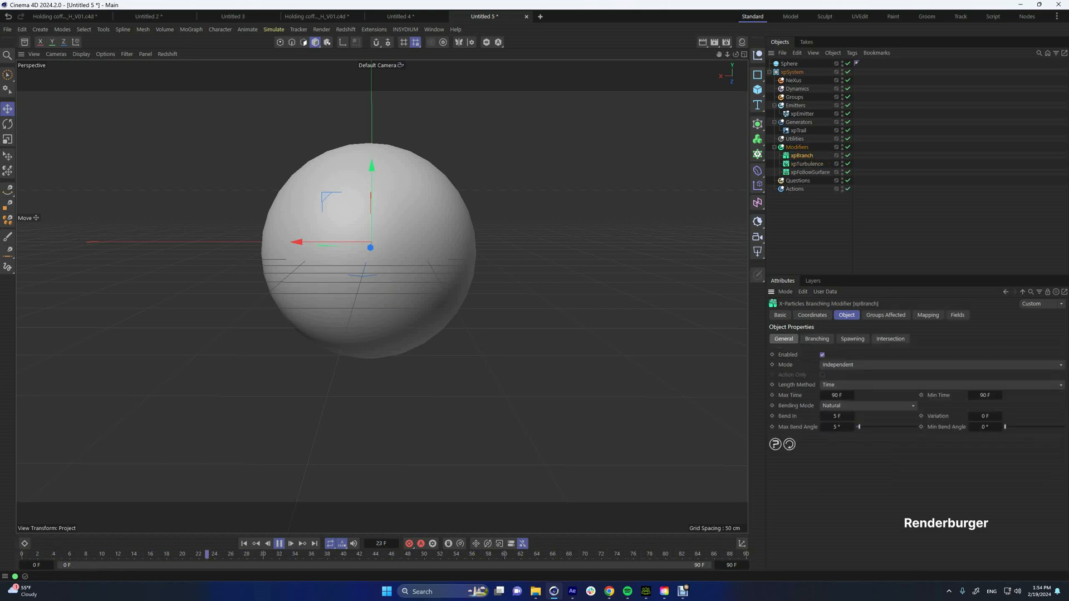
click(816, 339)
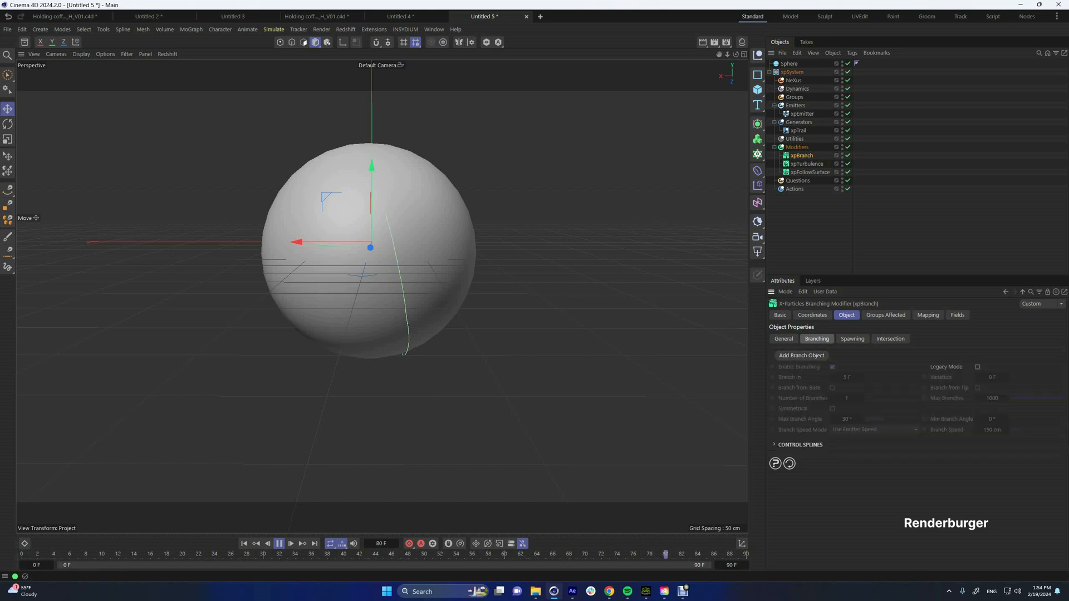
click(801, 355)
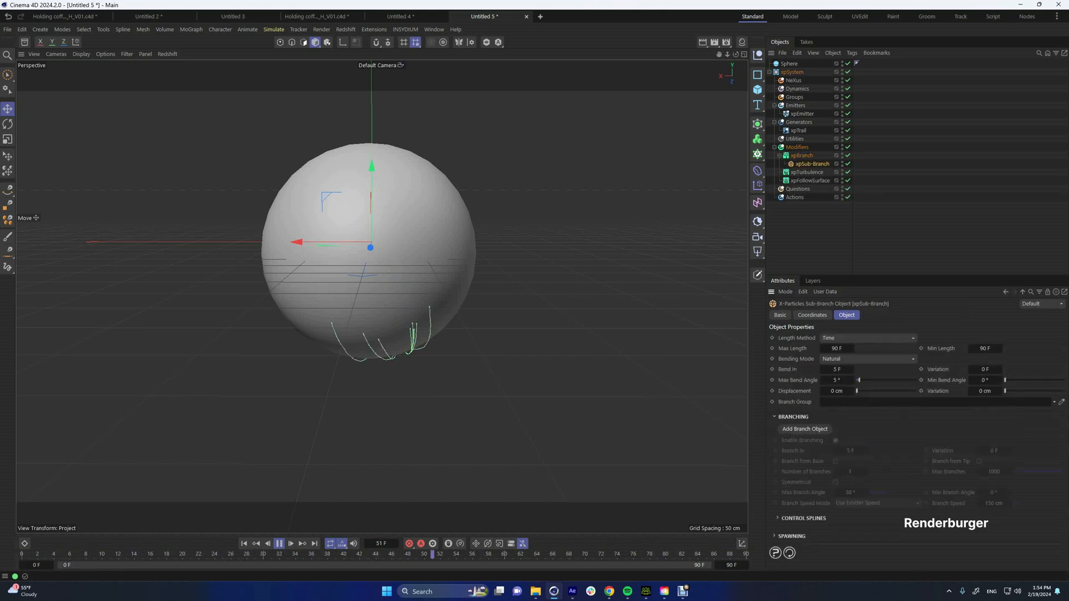
mouse_move(290, 241)
alt+mouse_down()
mouse_move(334, 237)
mouse_move(275, 245)
alt+mouse_up()
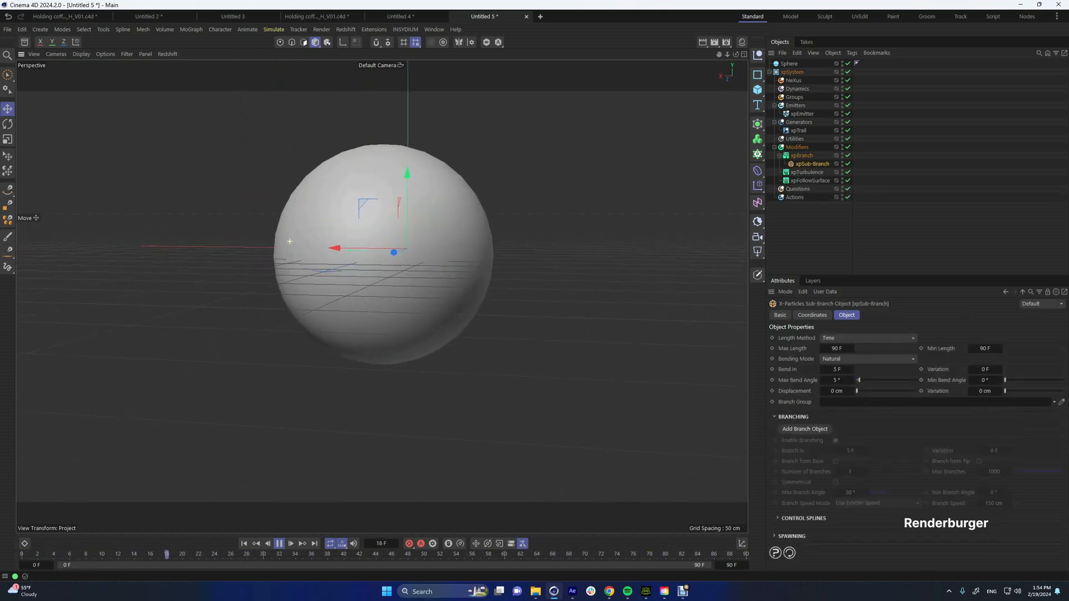
- Set the sub-branch's bending mode to Curl, check the growth around the sphere, and stop playback
click(866, 359)
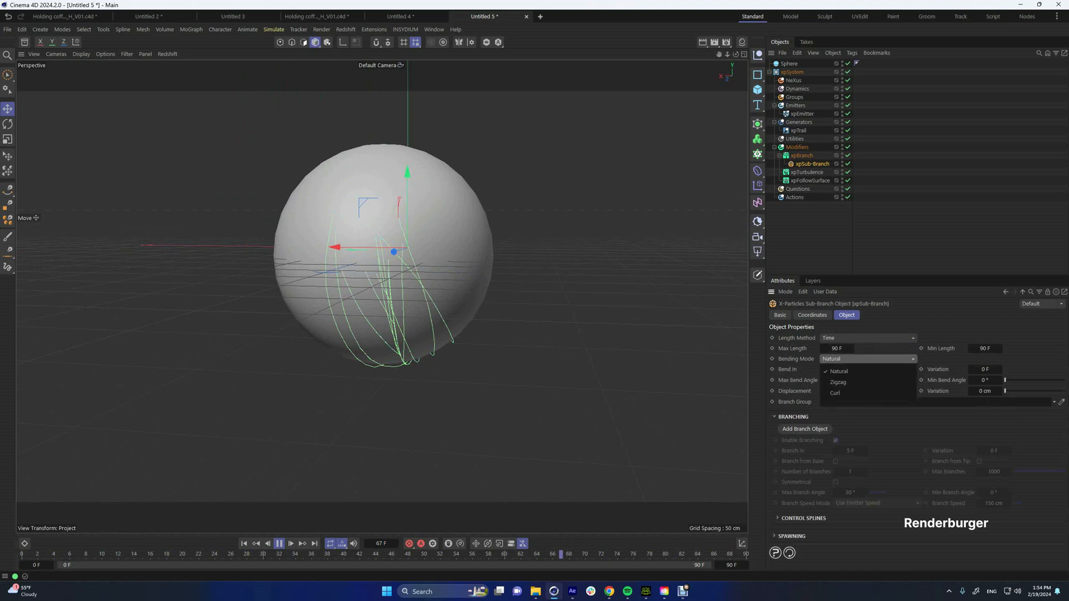
click(852, 393)
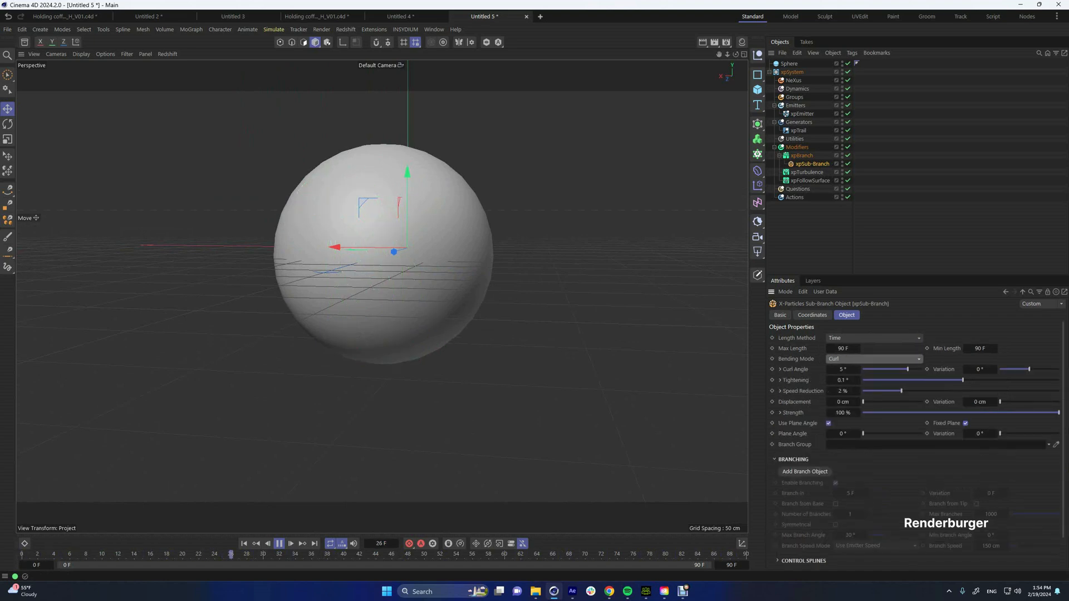
scroll(342, 235, up, 3)
alt+drag(467, 322, 537, 336)
key(F8)
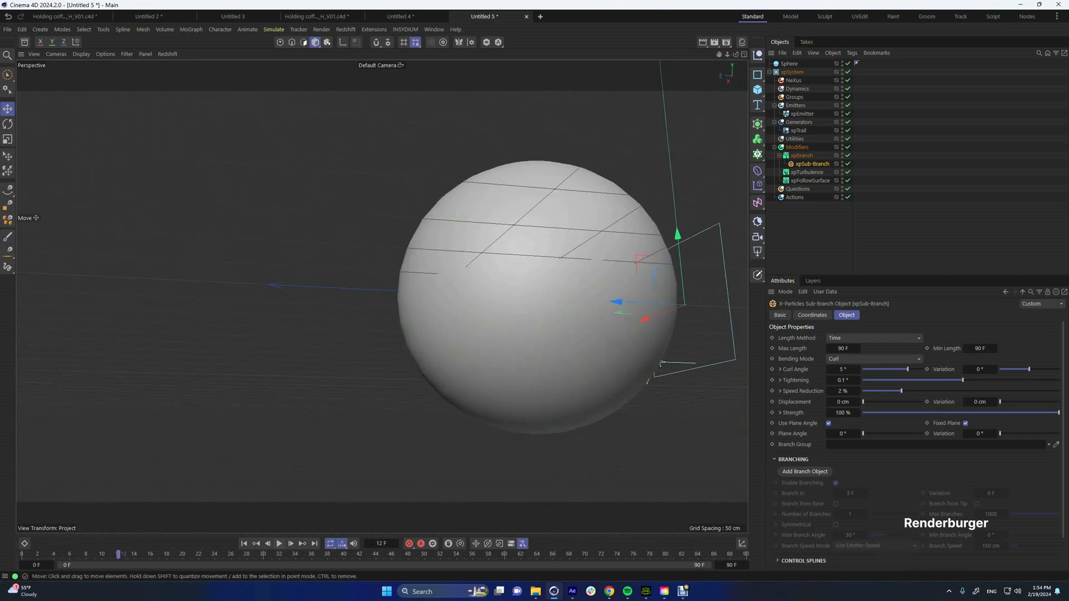
- Return to the Holding coffee A_H_V01 scene and inspect the mug's Volume Mesher branches and the first xpSub-Branch's object properties
click(64, 16)
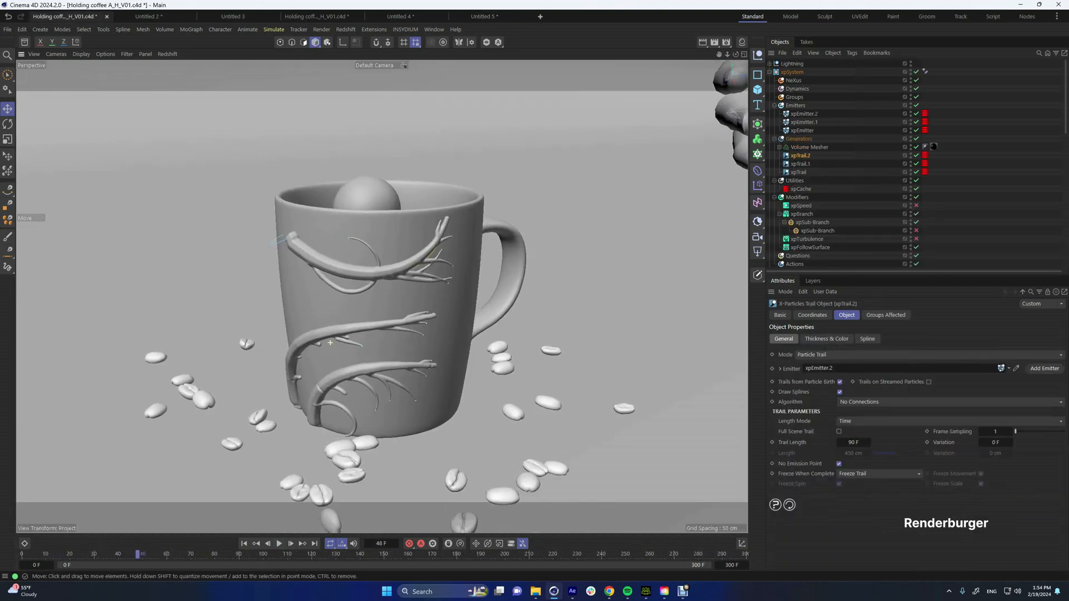
scroll(330, 343, up, 3)
alt+drag(330, 343, 334, 307)
click(351, 319)
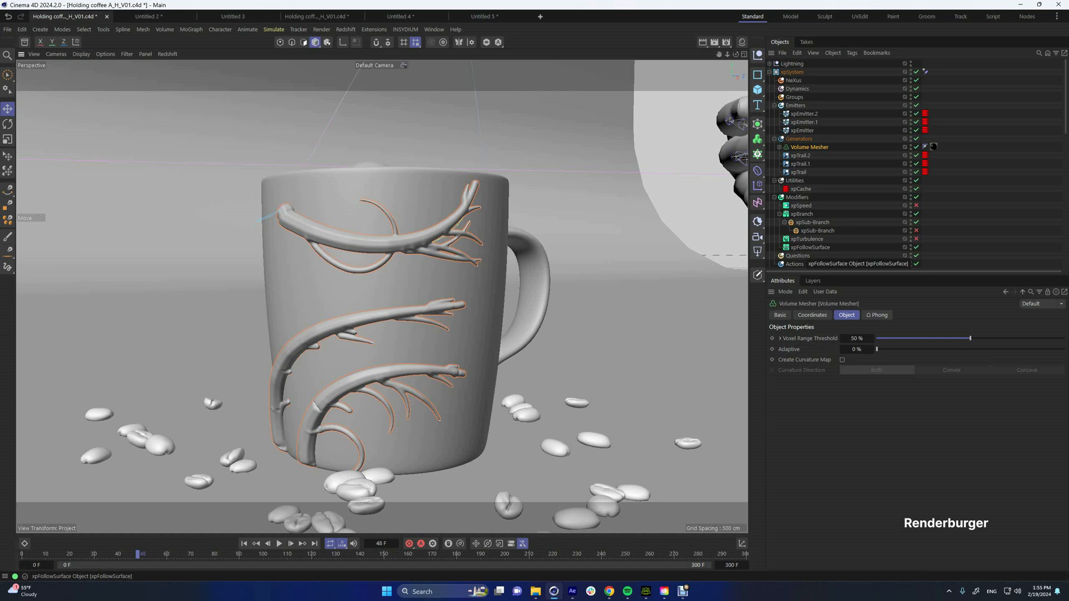
click(812, 223)
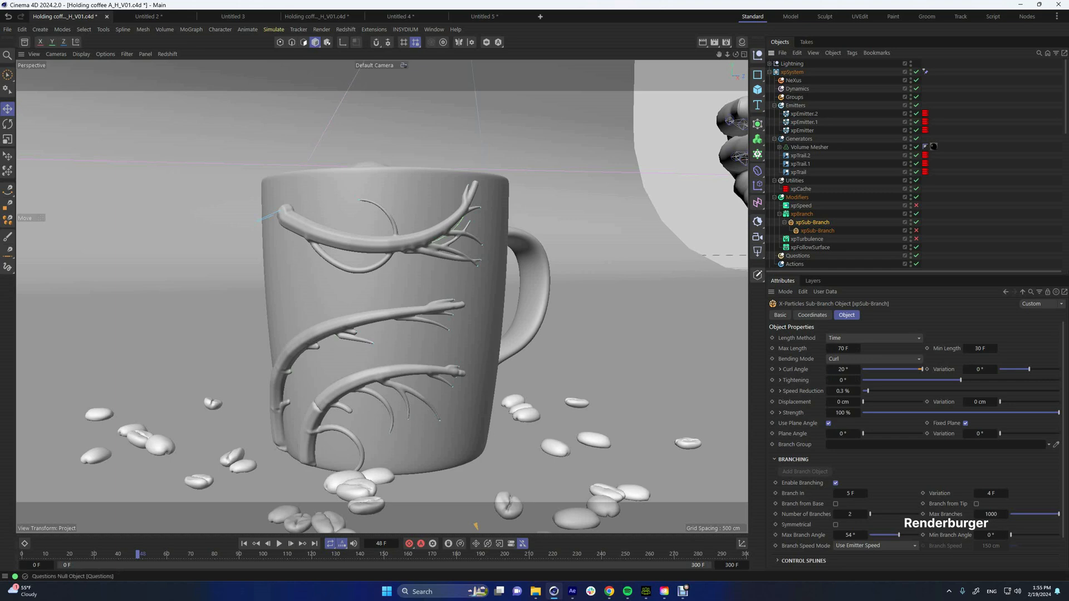
- Inspect the nested xpSub-Branch's object properties and view the branches on the mug from several angles
click(817, 230)
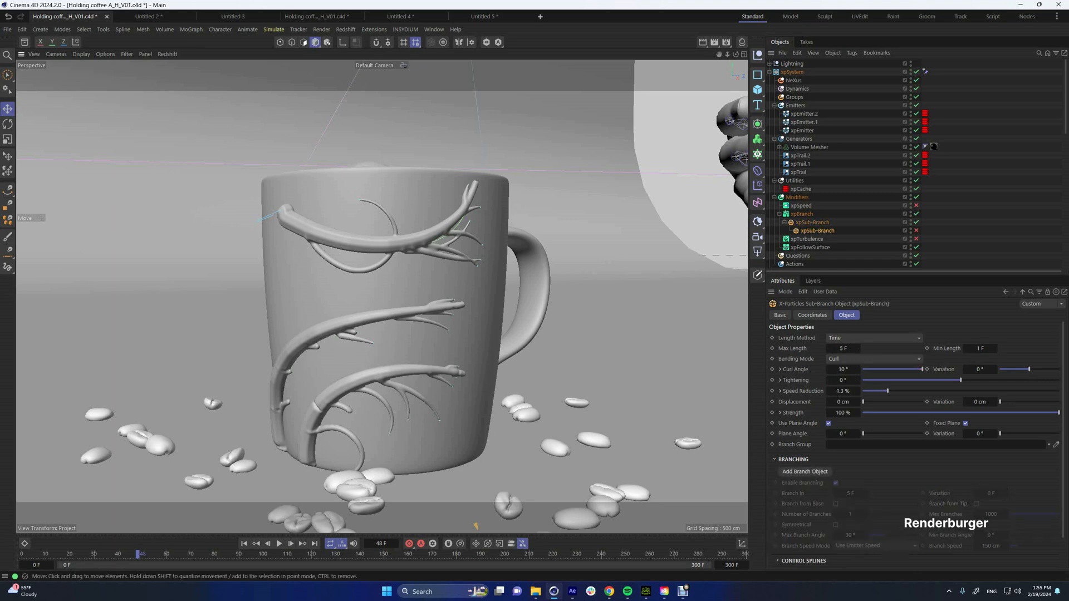
alt+drag(390, 301, 337, 301)
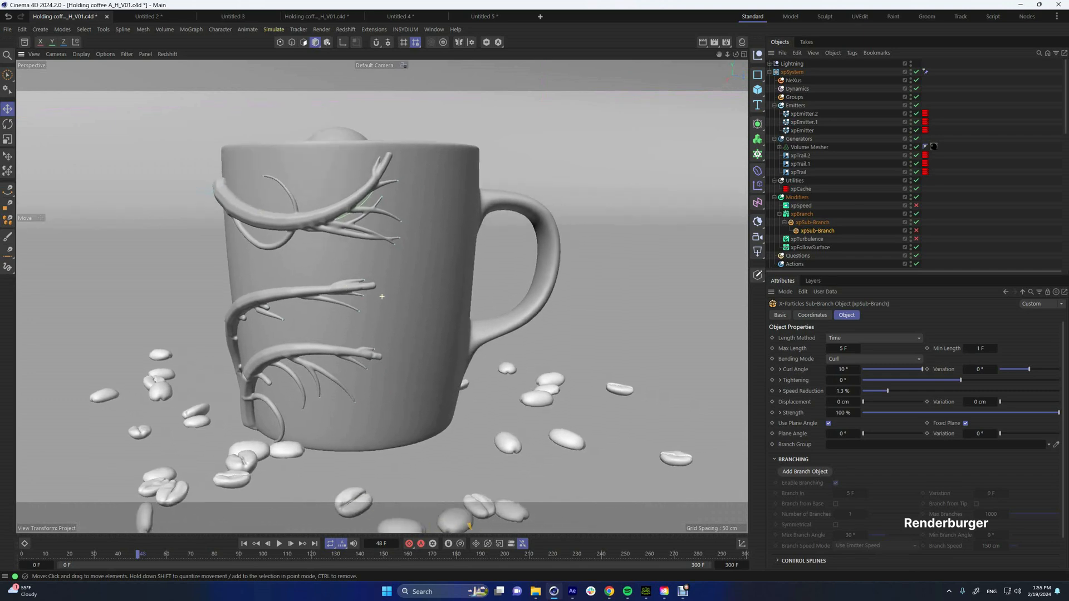
scroll(469, 525, down, 3)
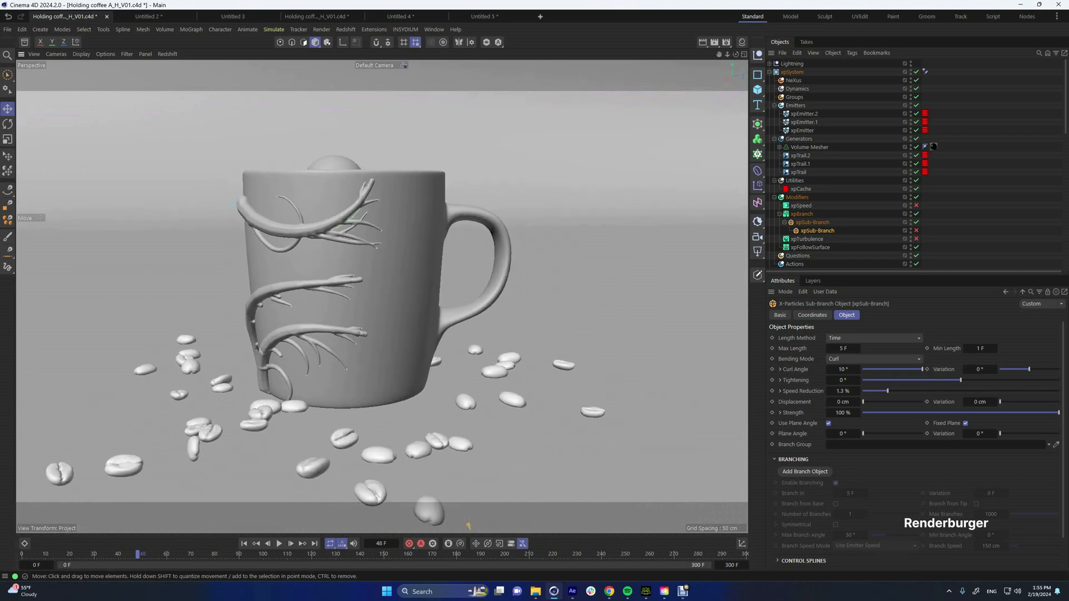
scroll(470, 525, up, 5)
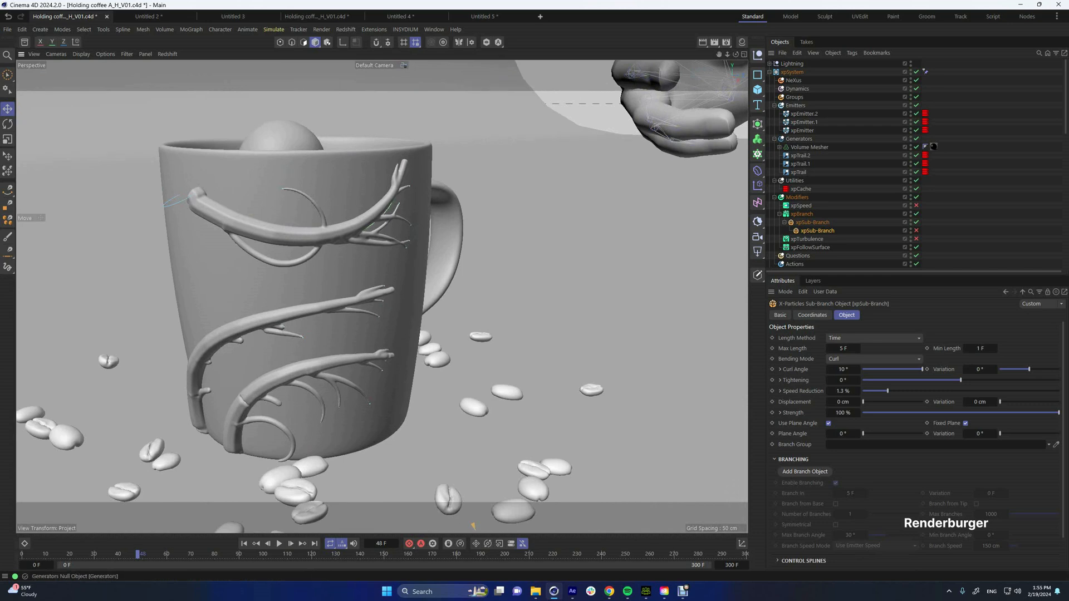
- Expand the Volume Mesher hierarchy and review the settings of its Volume Builder and xpSplineMesher
click(809, 147)
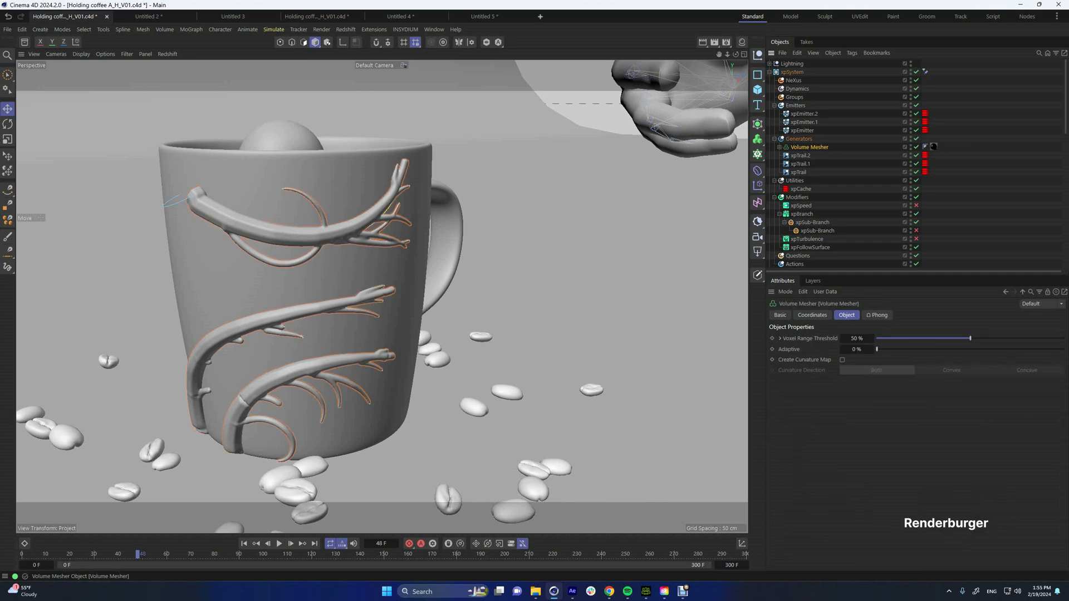
click(779, 147)
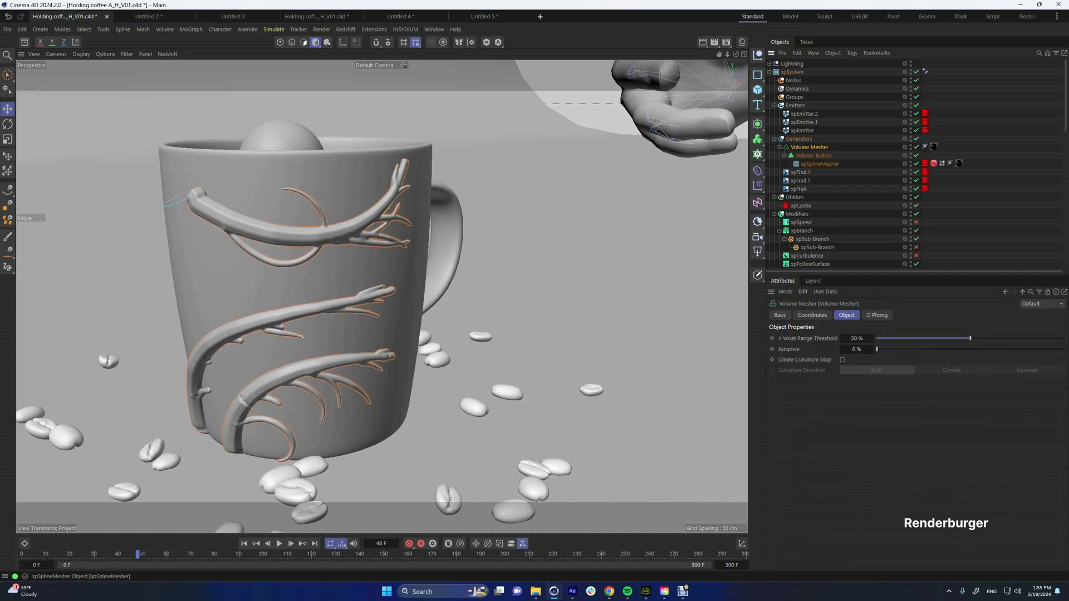
click(819, 164)
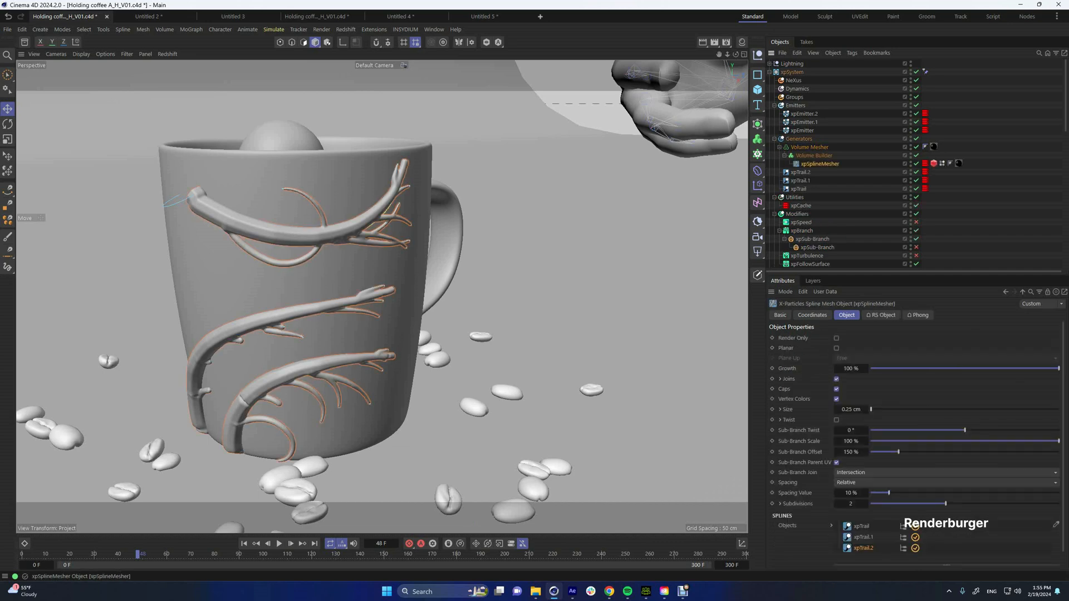
click(814, 155)
click(809, 147)
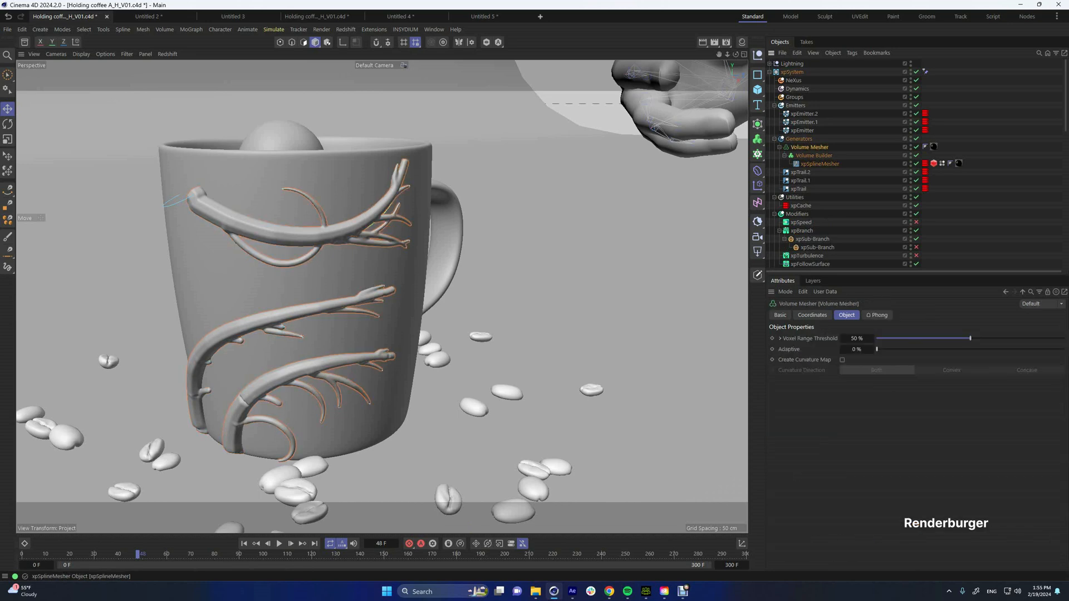
- Disable the Volume Mesher and examine the raw xpSplineMesher branch joints up close on the mug
click(916, 147)
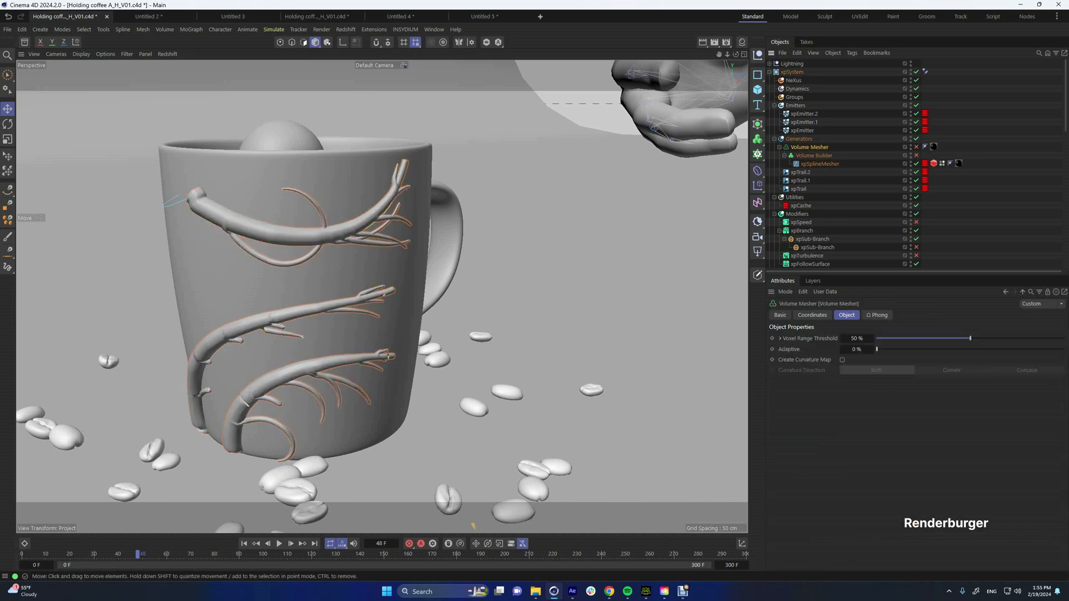
scroll(366, 236, up, 6)
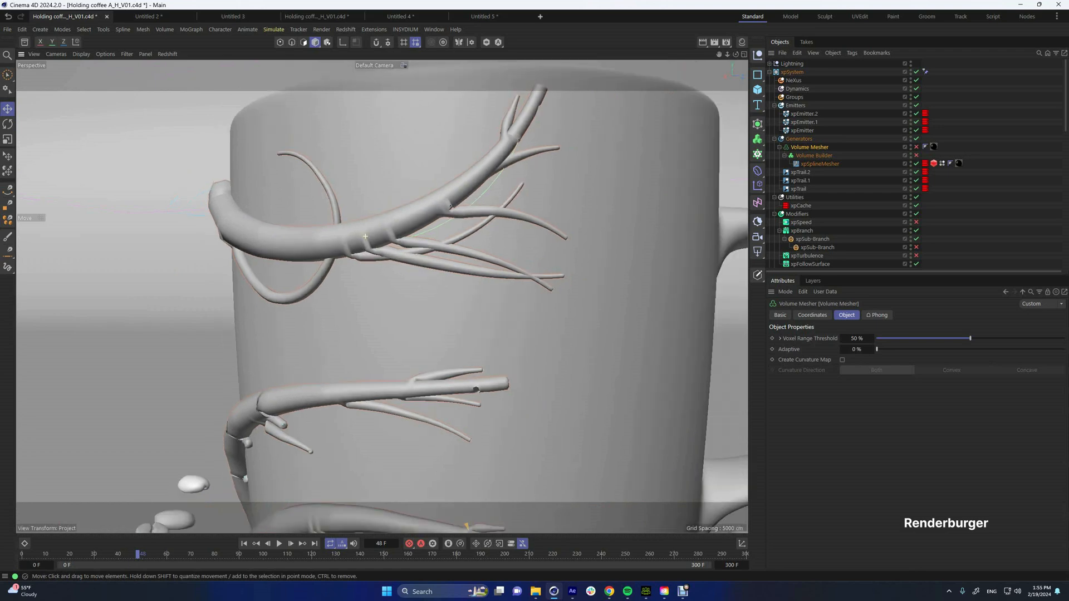
scroll(356, 234, up, 2)
alt+drag(356, 234, 490, 233)
click(820, 164)
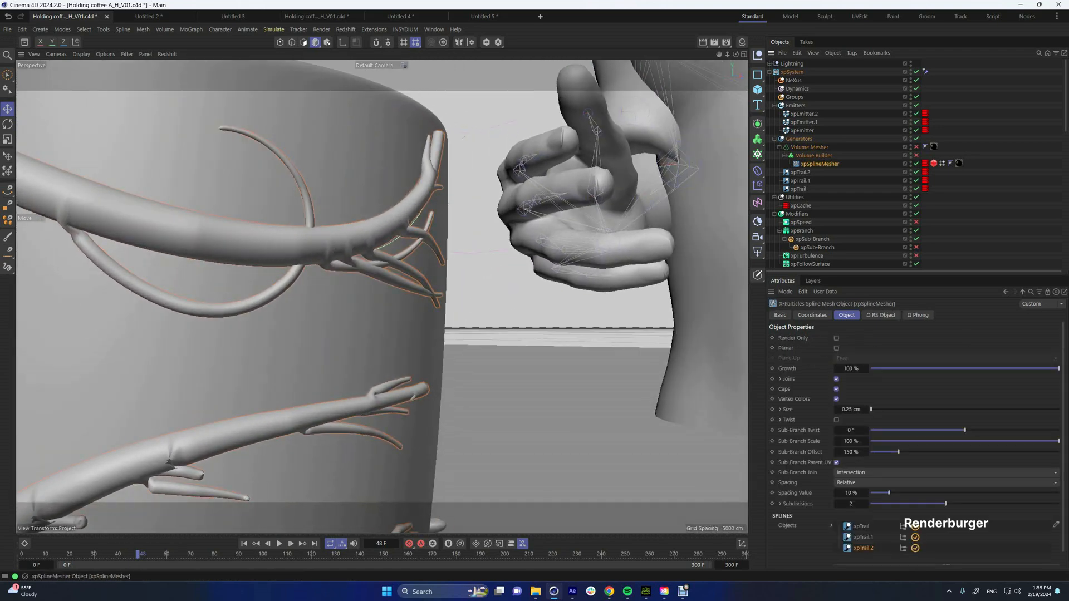
scroll(381, 295, down, 4)
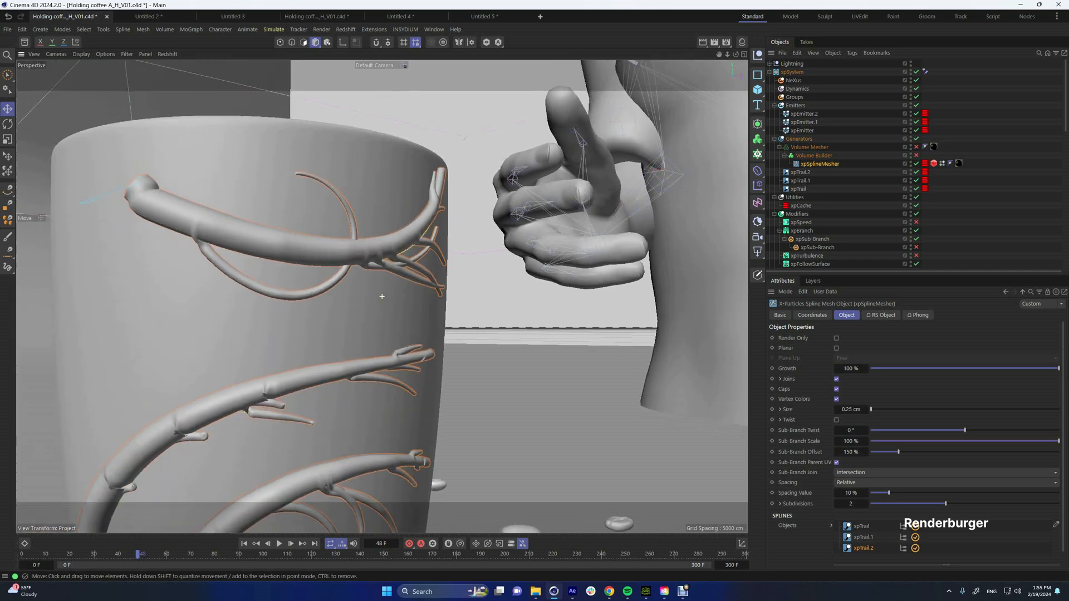
alt+drag(382, 296, 405, 295)
- Switch the xpSplineMesher off to view the bare trail splines, and turn it back on to compare the branch geometry
click(916, 163)
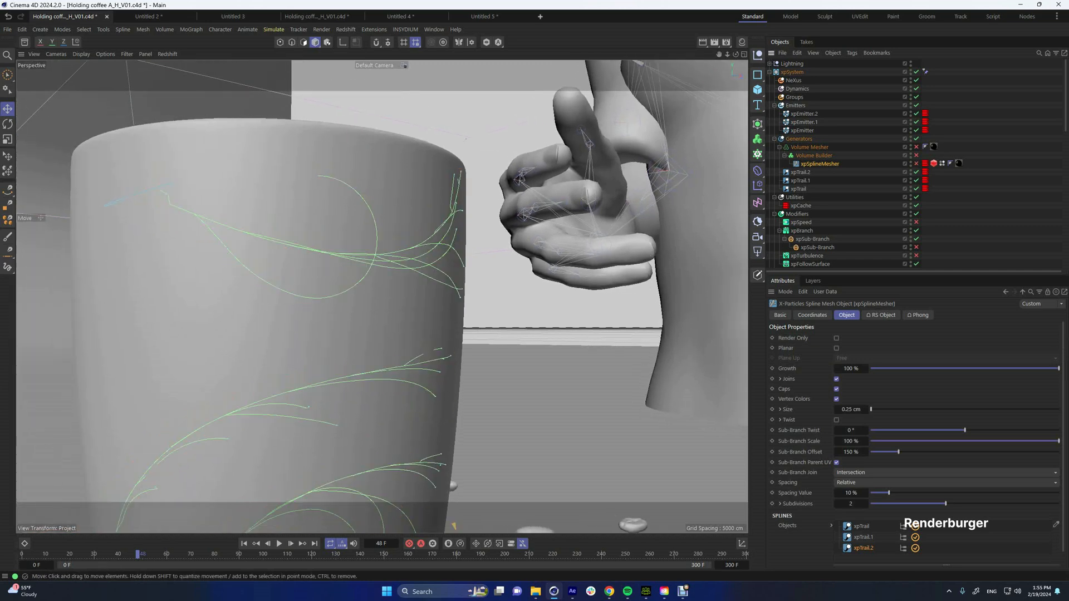
alt+drag(490, 248, 384, 247)
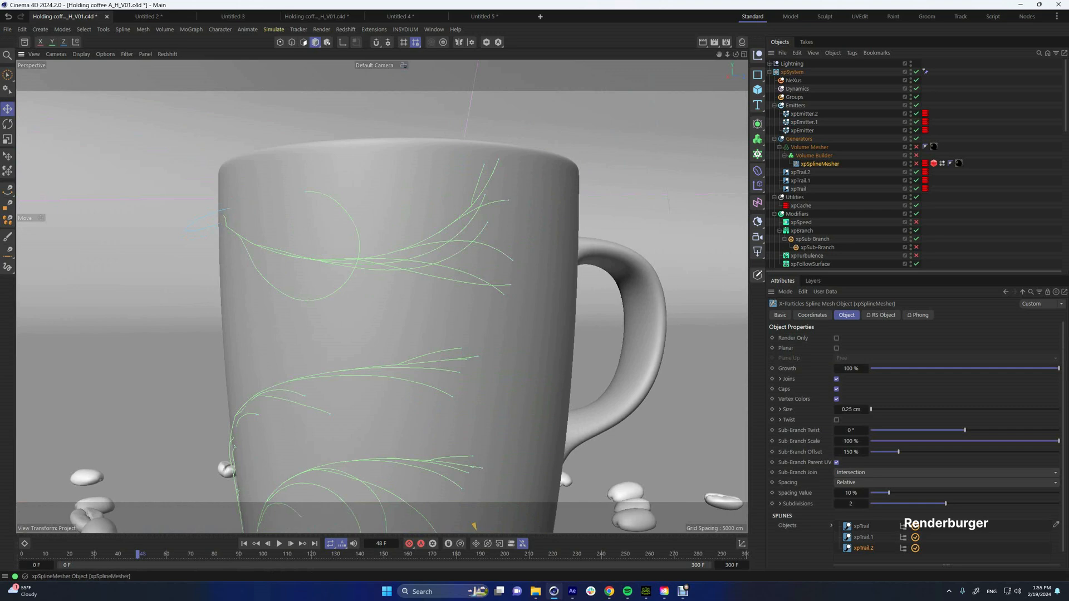
click(915, 163)
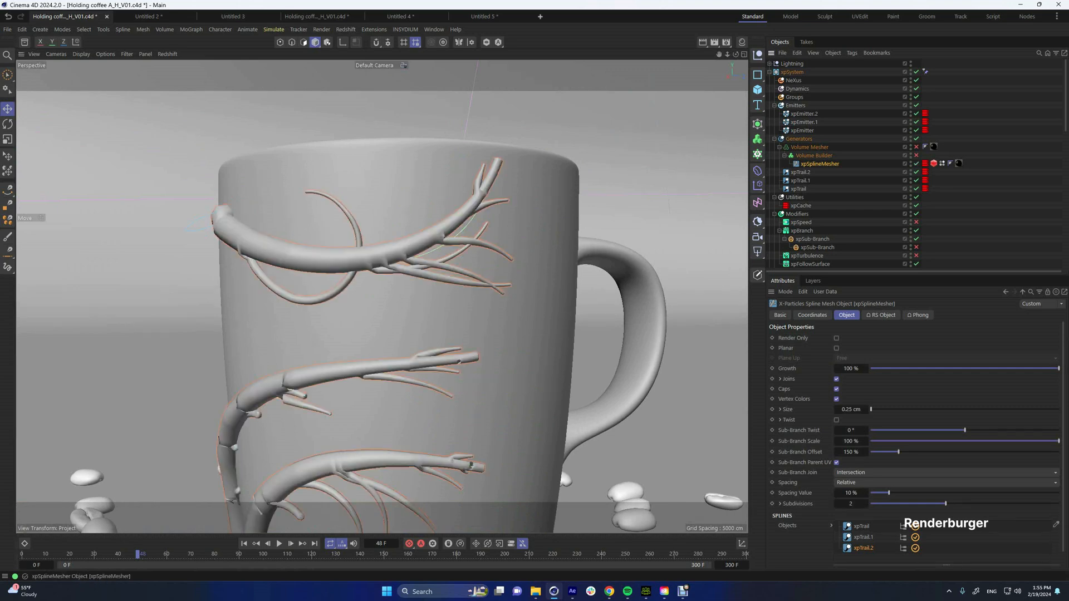
alt+right_drag(446, 245, 534, 245)
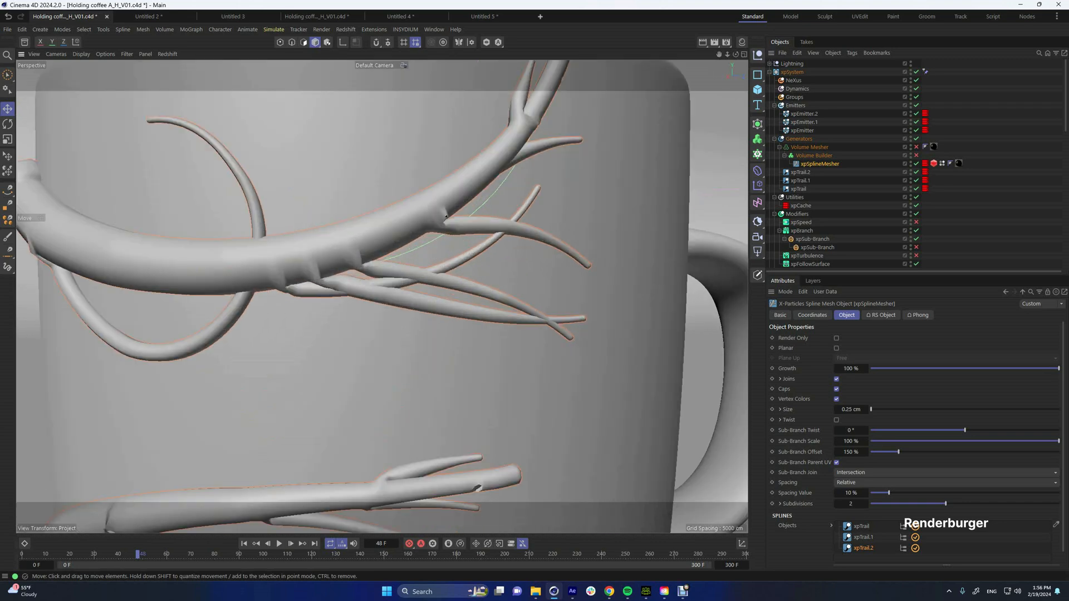
alt+drag(446, 245, 565, 246)
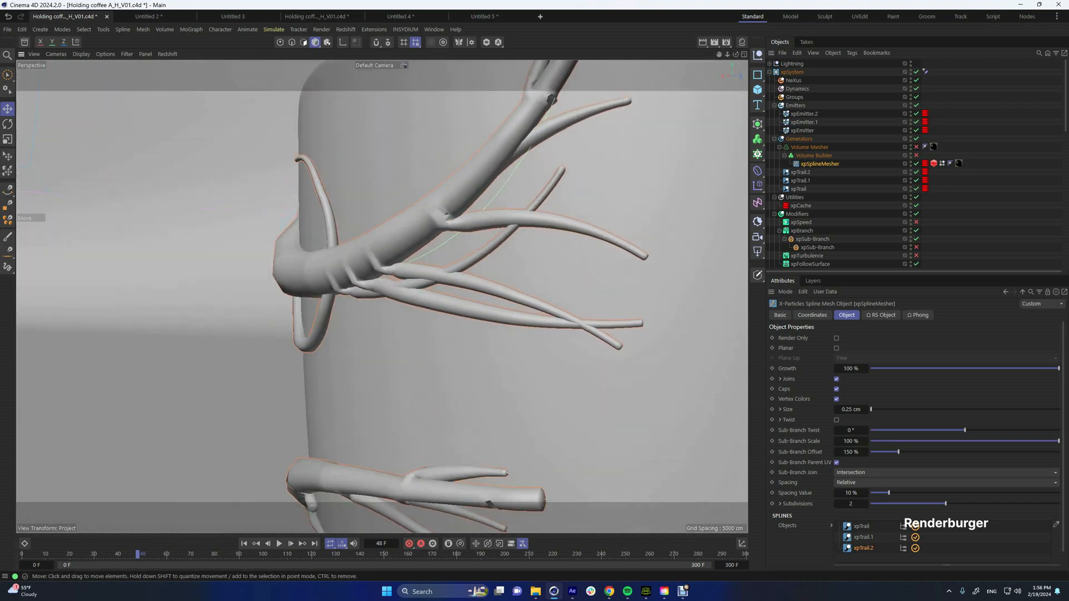
alt+right_drag(484, 212, 445, 211)
- Re-enable the Volume Builder and Volume Mesher and check the remeshed branches on the mug
click(916, 155)
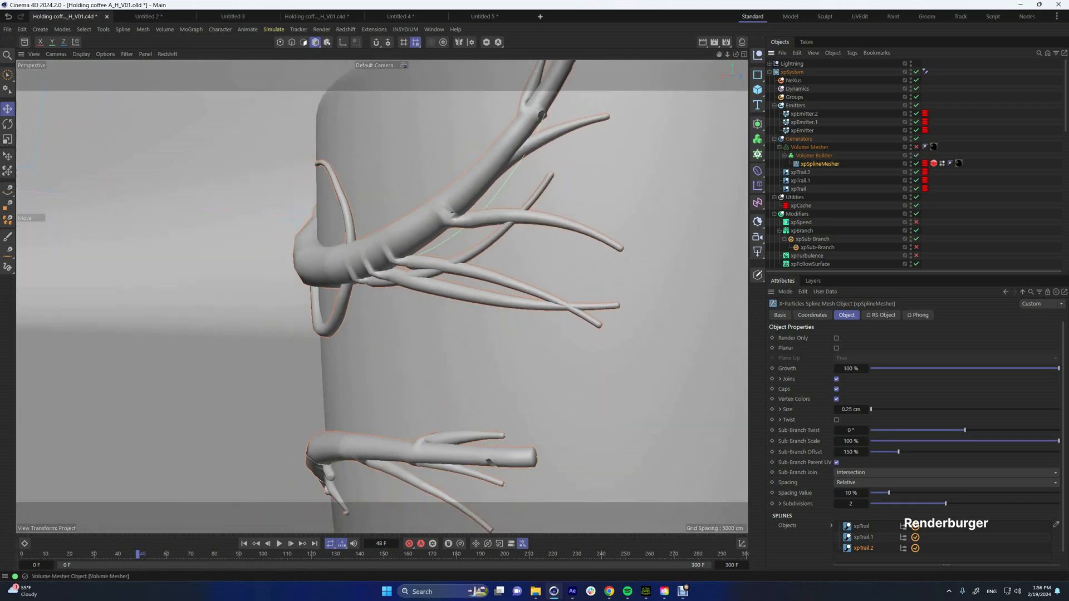
click(915, 147)
alt+right_drag(357, 255, 322, 256)
alt+drag(358, 256, 401, 256)
- Review the Volume Builder's SDF Smooth and SDF Dilate and Erode filters, toggling the latter off and on to compare branch tips
click(814, 156)
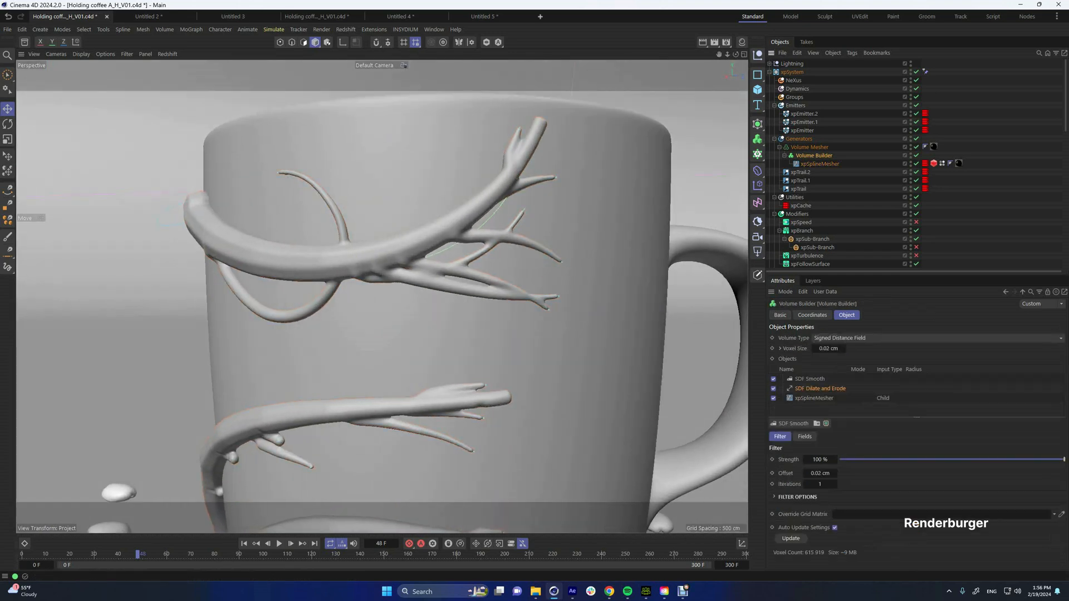
click(809, 379)
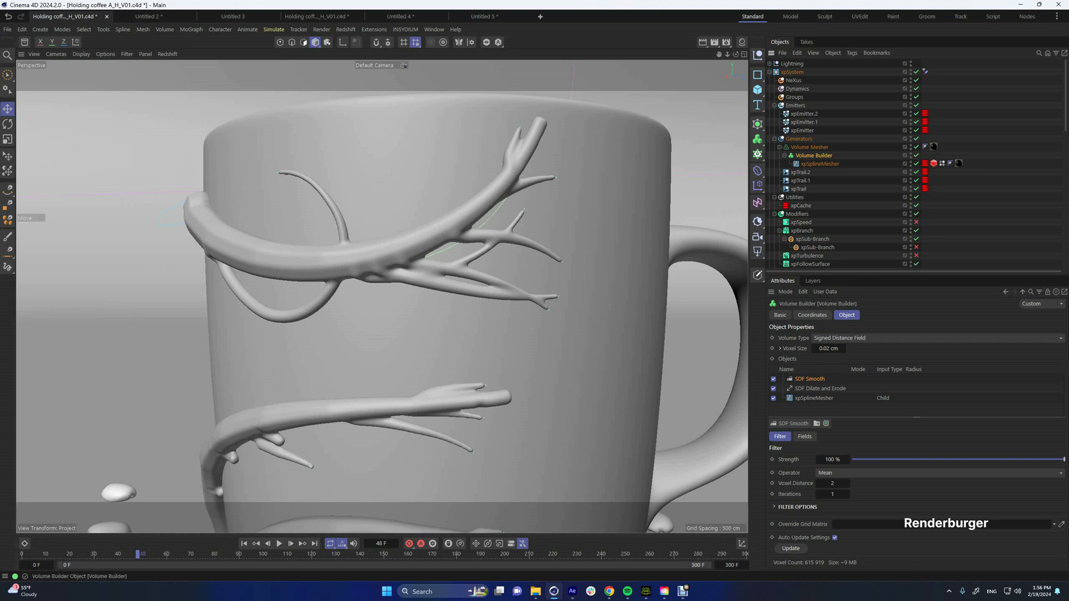
click(820, 389)
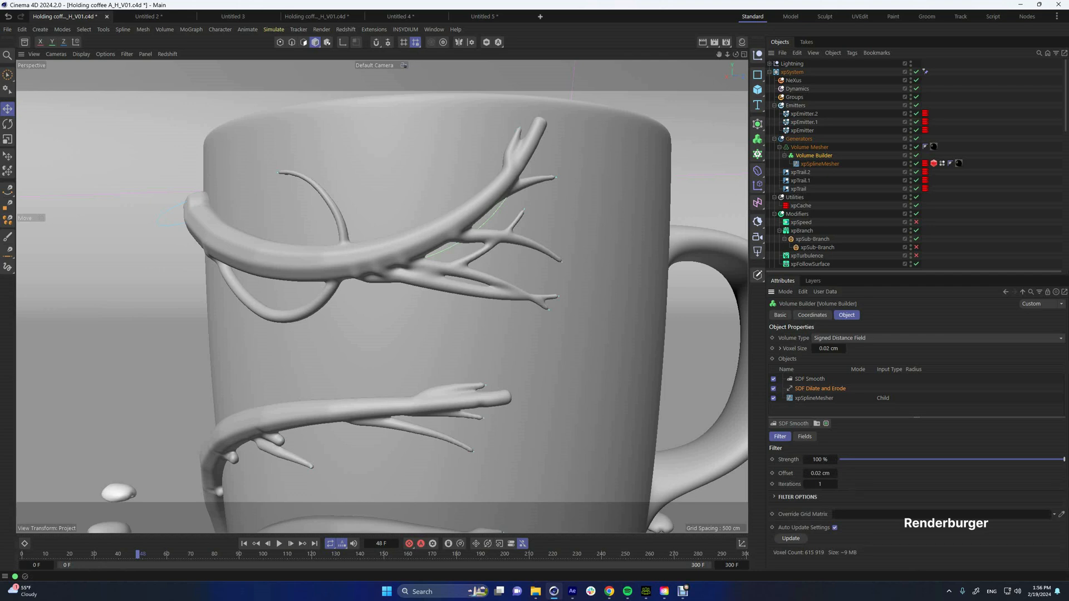
click(773, 389)
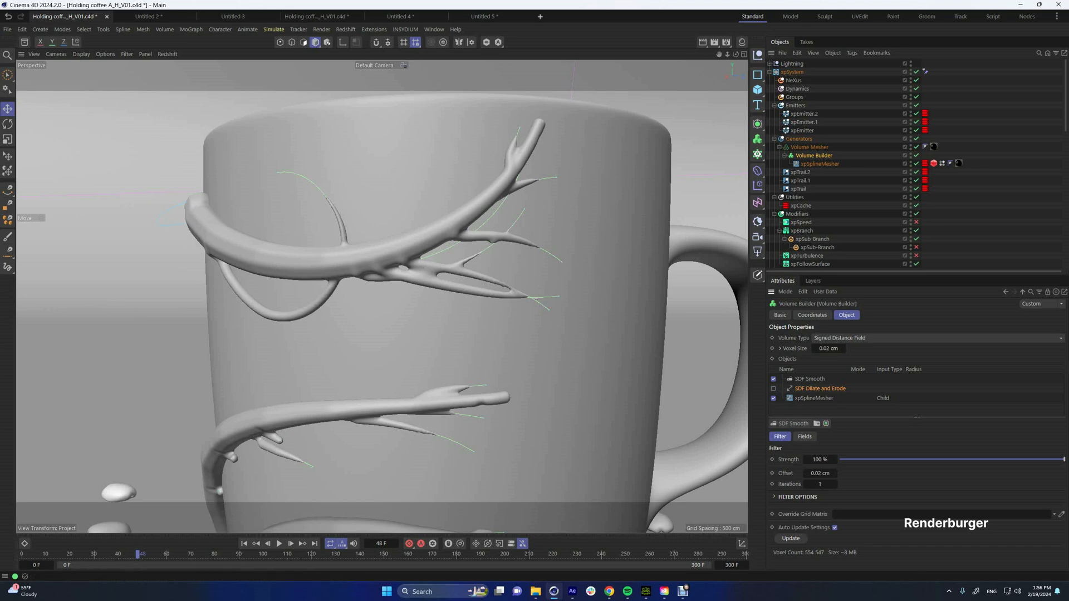
click(773, 388)
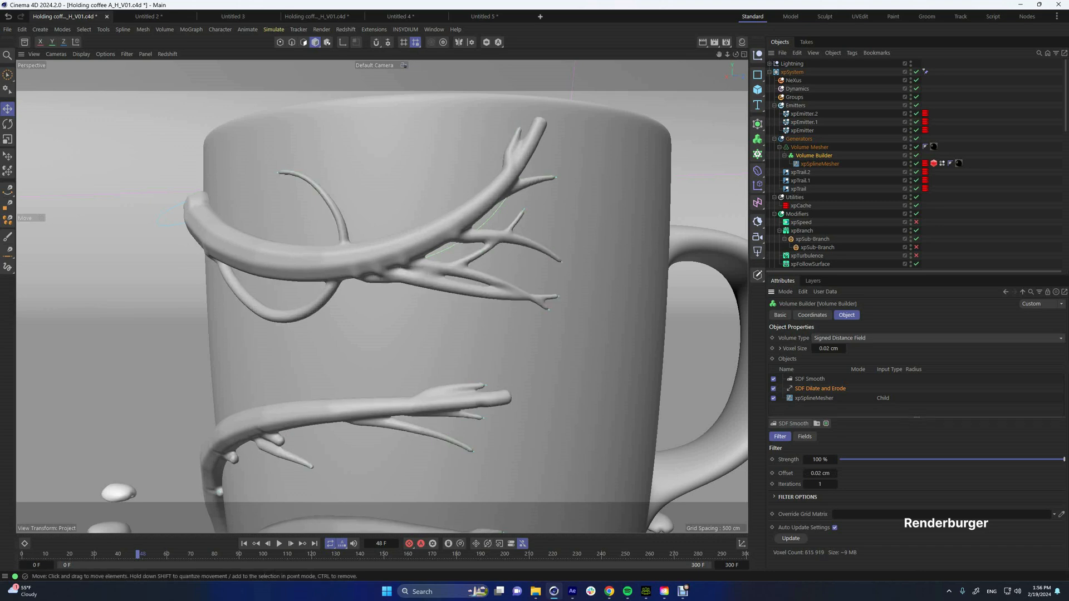
- View the mug from above, expand the Lightning group, and inspect its two small spheres and the mtSplineFX object's start and end objects
scroll(362, 267, down, 10)
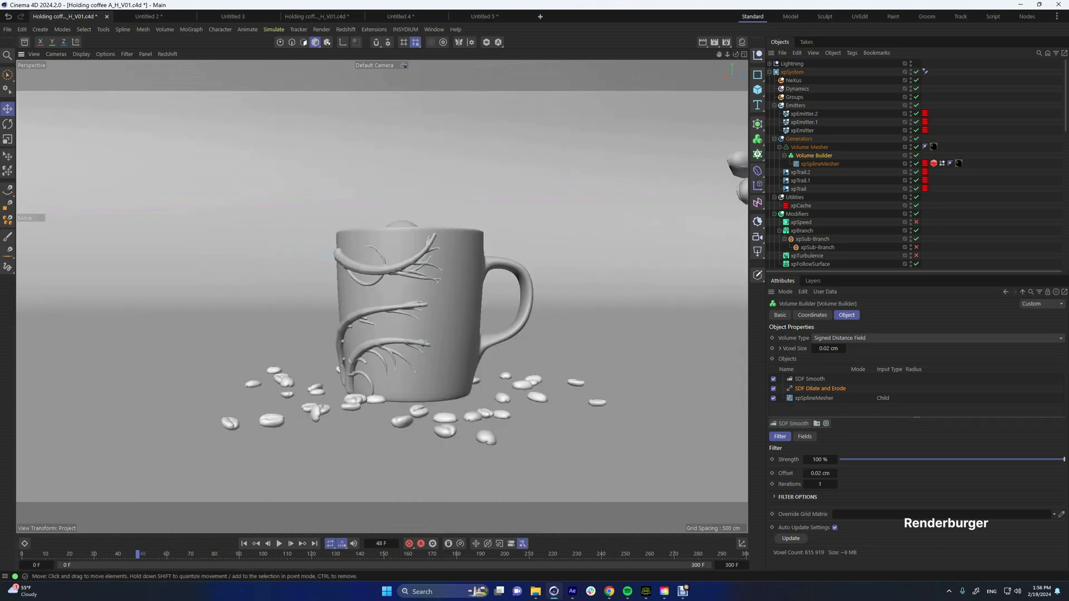
alt+drag(354, 245, 410, 307)
scroll(355, 245, up, 5)
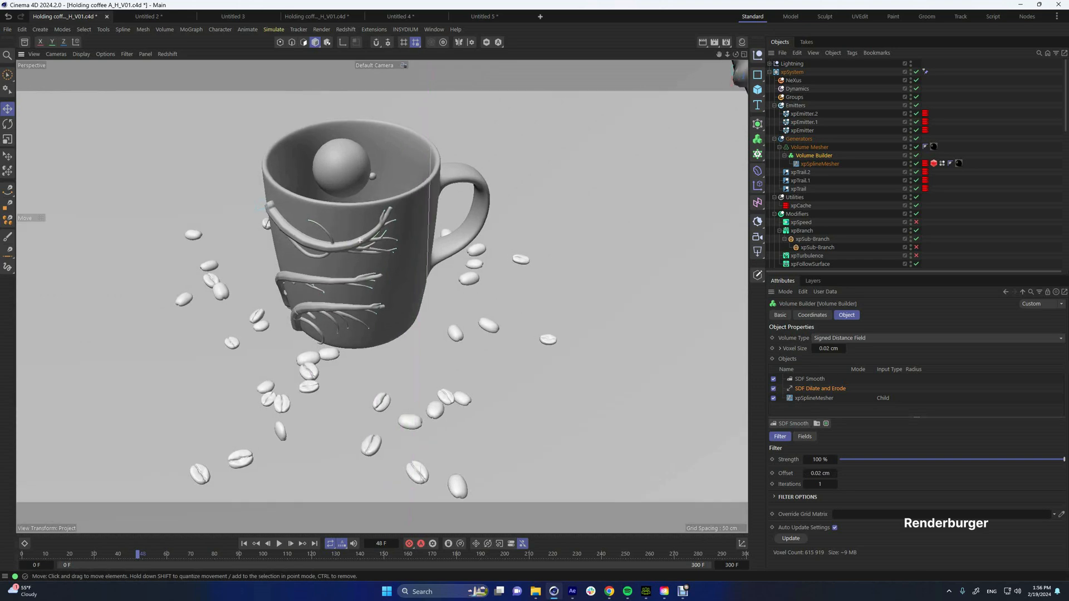
scroll(351, 186, up, 3)
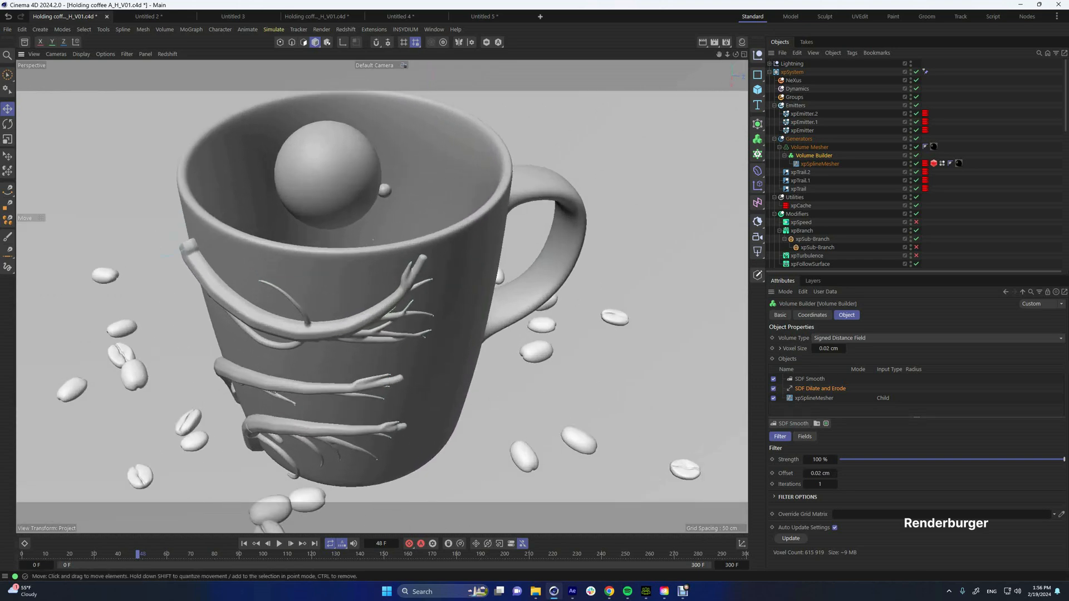
mouse_move(351, 186)
alt+mouse_down()
mouse_move(341, 239)
mouse_move(339, 192)
alt+mouse_up()
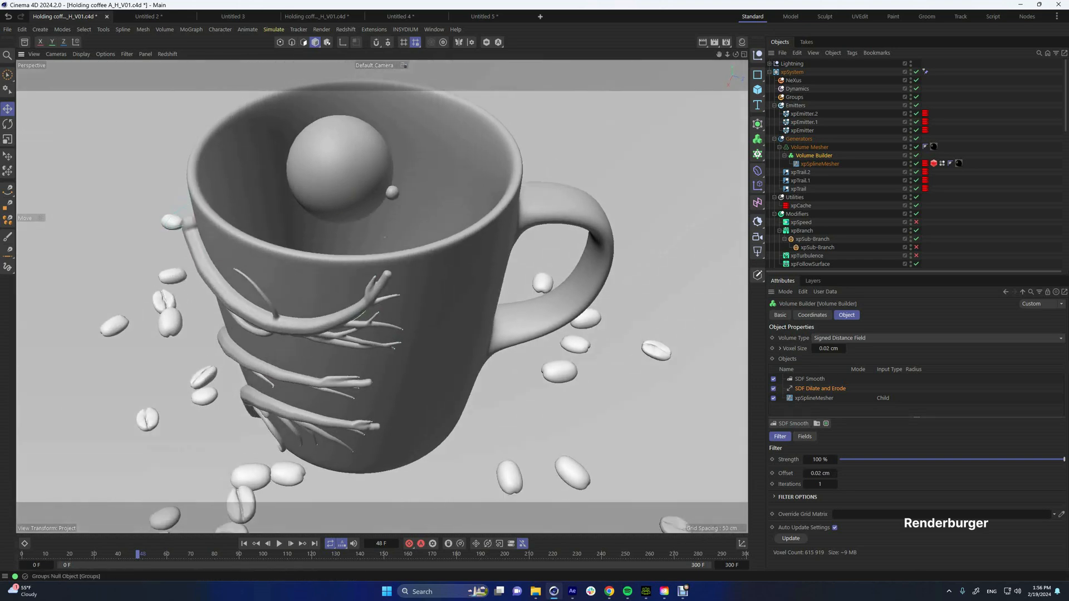
click(769, 64)
click(796, 80)
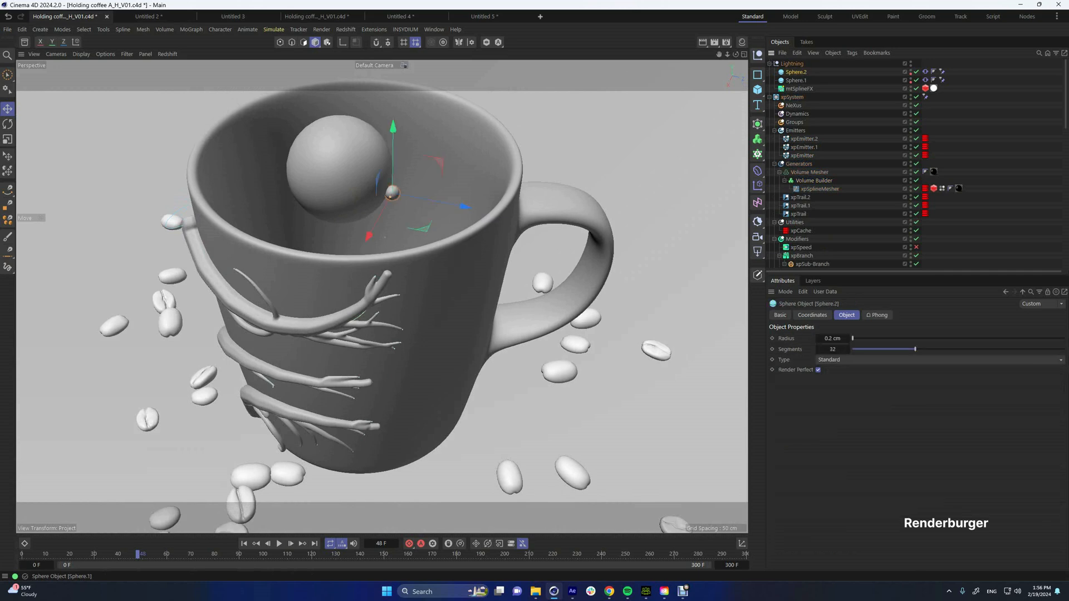
shift+click(796, 72)
click(796, 71)
click(799, 88)
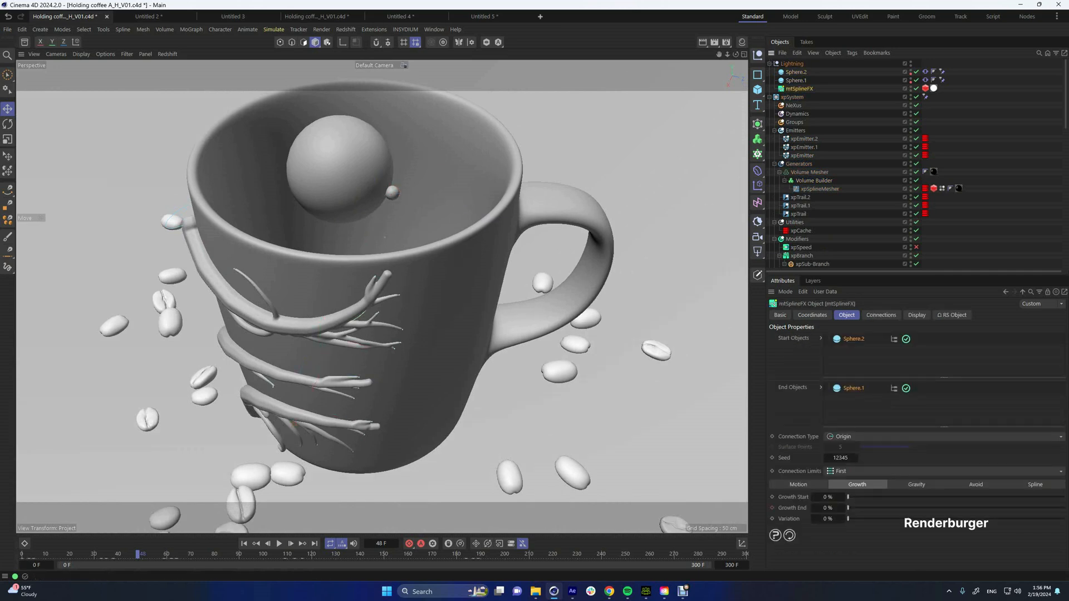
click(345, 30)
mouse_move(406, 29)
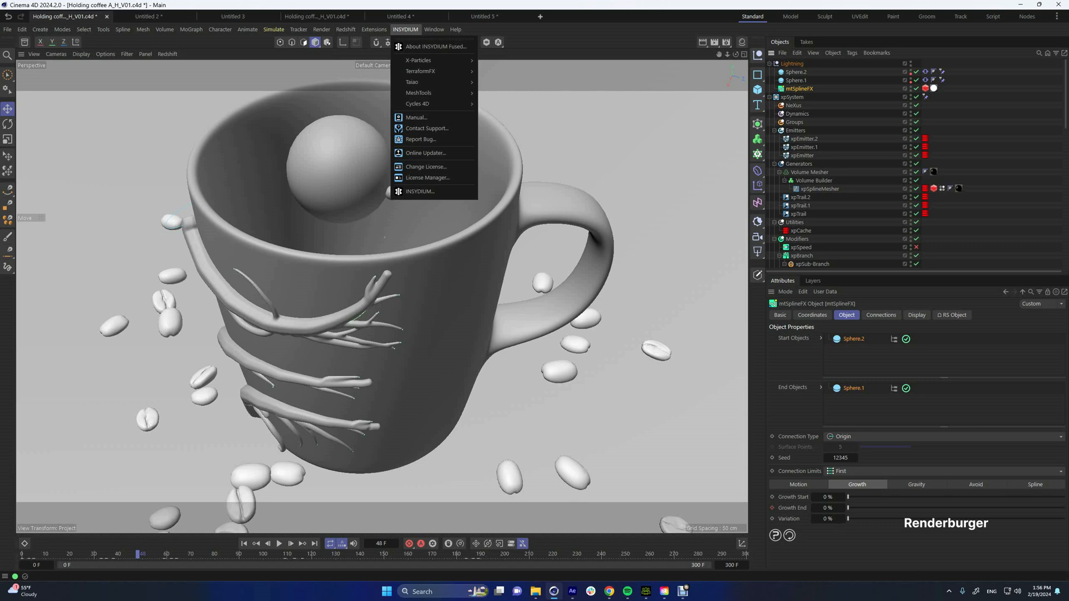
- Create a new project, add a sphere, and place a duplicate of it some distance away along the Z axis
click(540, 17)
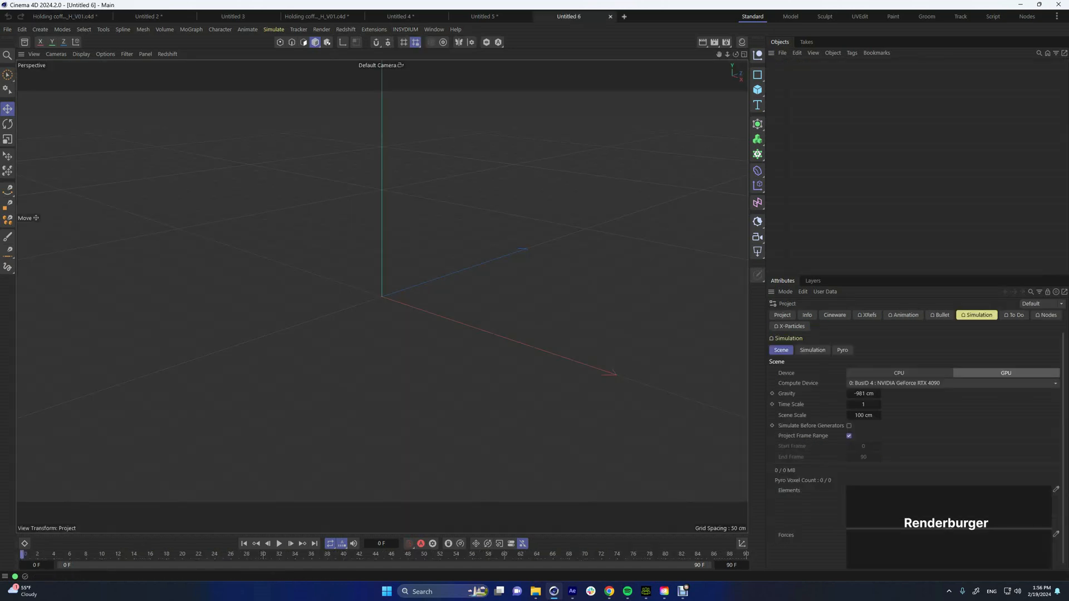
click(757, 90)
click(852, 134)
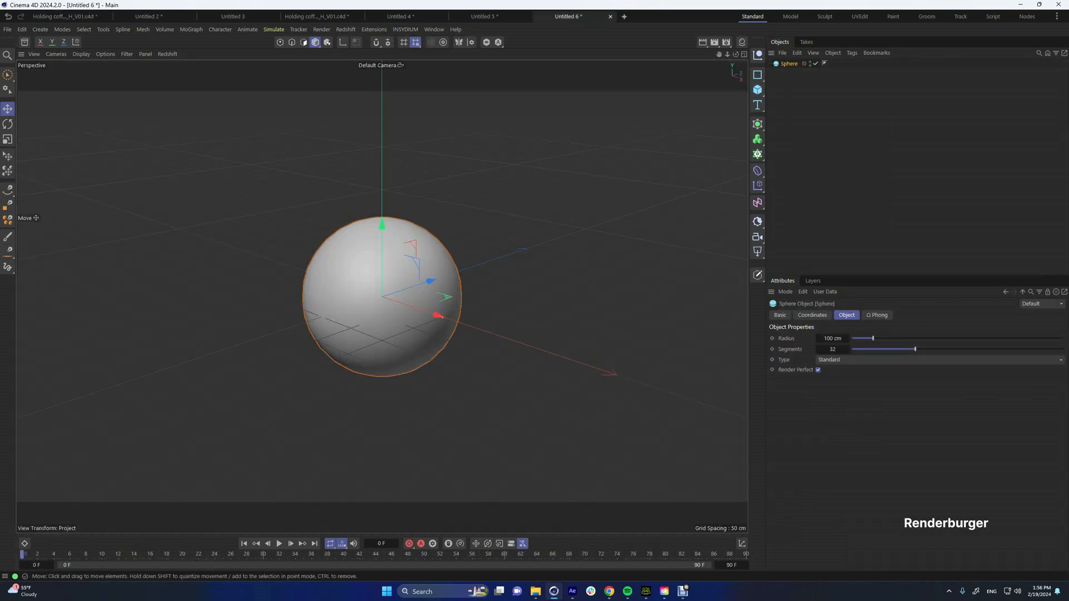
alt+drag(437, 310, 200, 291)
scroll(400, 298, down, 3)
- Add an mtSplineFX object from the INSYDIUM MeshTools to the two-sphere scene
click(374, 29)
mouse_move(405, 30)
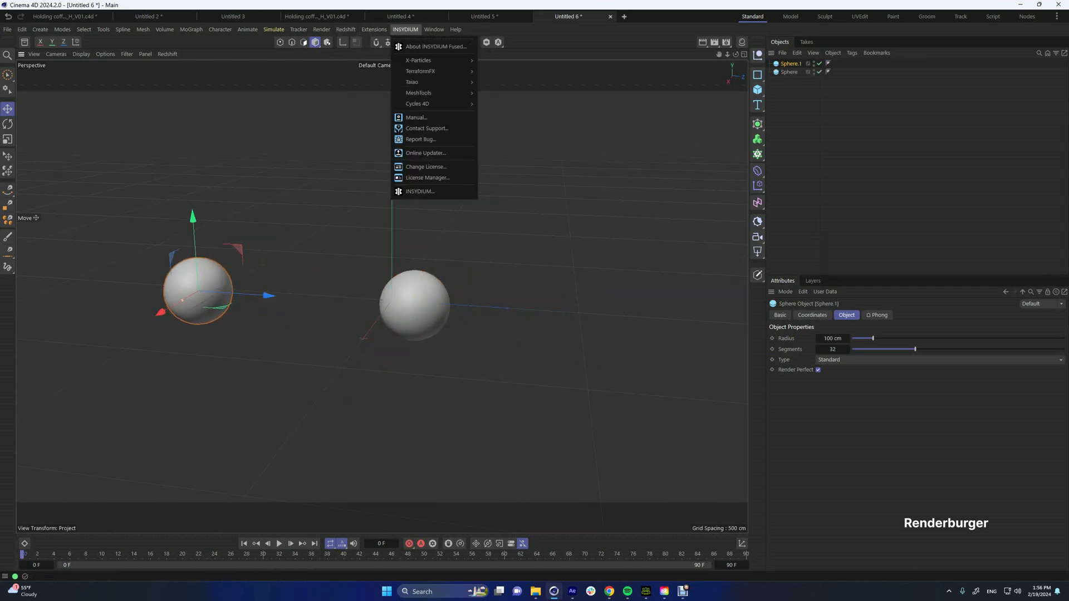
mouse_move(418, 60)
mouse_move(418, 92)
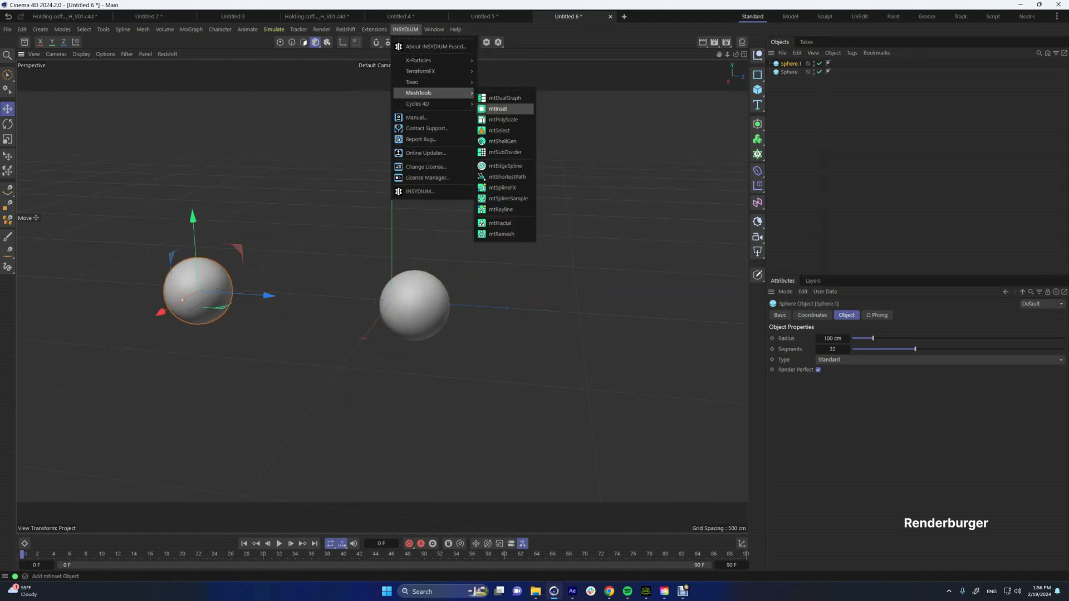
click(504, 188)
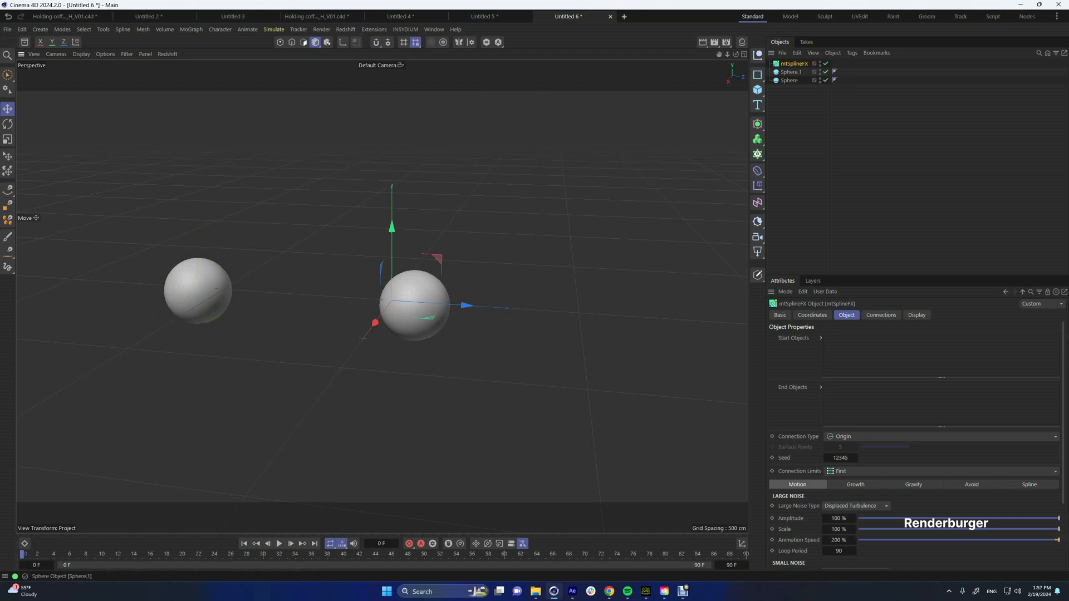
- Assign Sphere.1 as the mtSplineFX's start object and Sphere as its end object, and play the animation
drag(791, 71, 860, 350)
drag(789, 80, 861, 398)
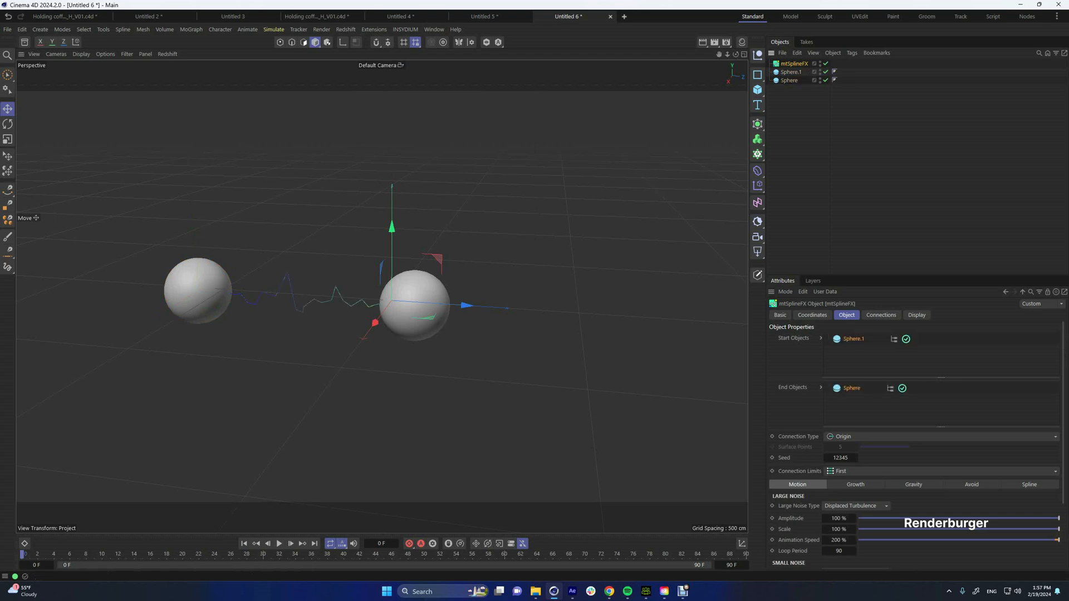
alt+drag(379, 345, 445, 351)
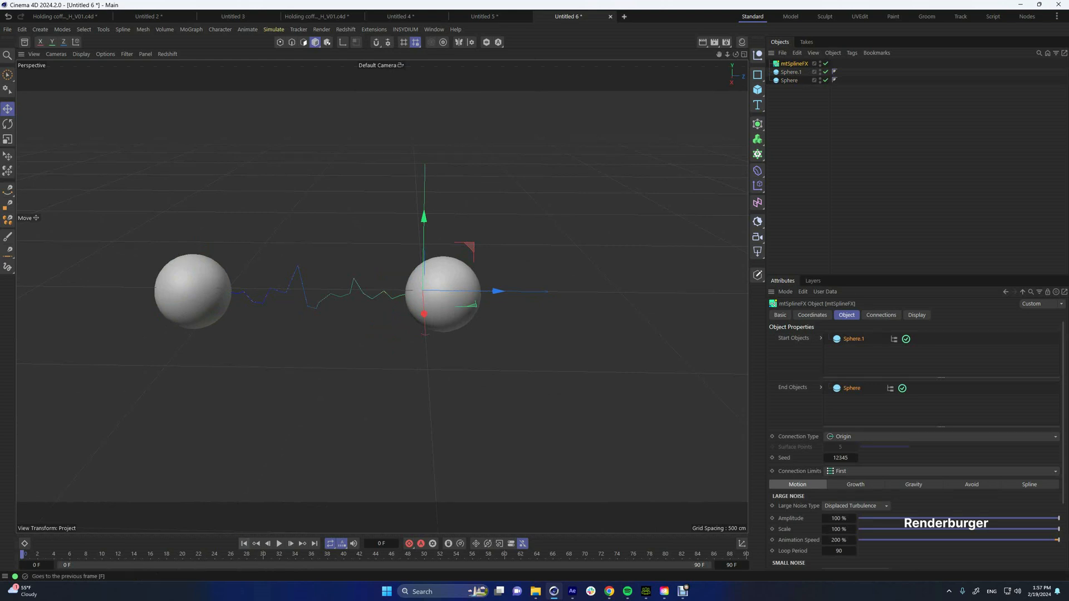
click(279, 544)
scroll(313, 288, up, 3)
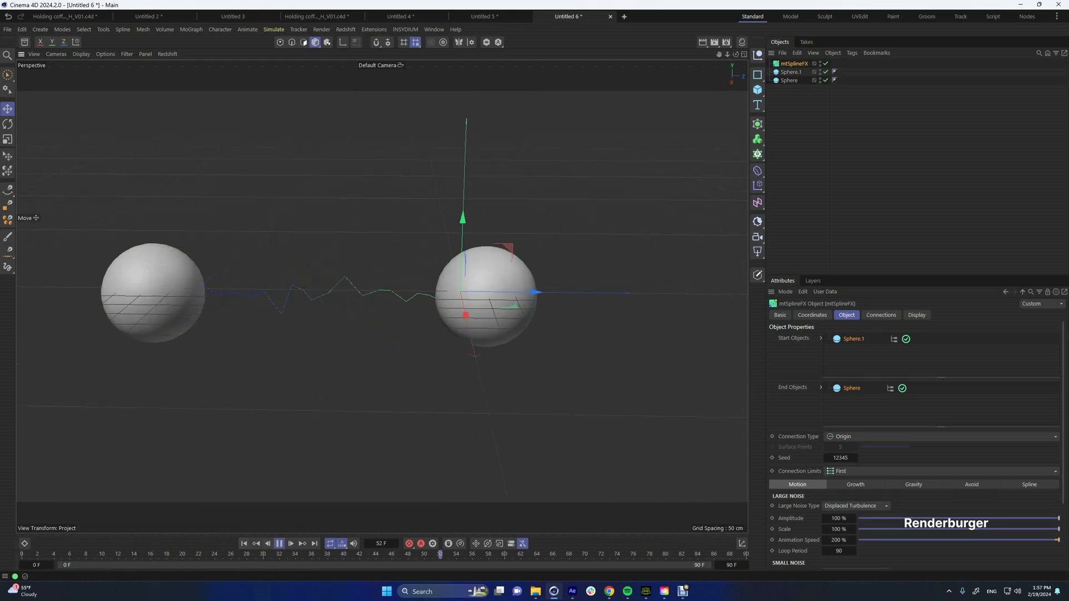
scroll(913, 445, down, 4)
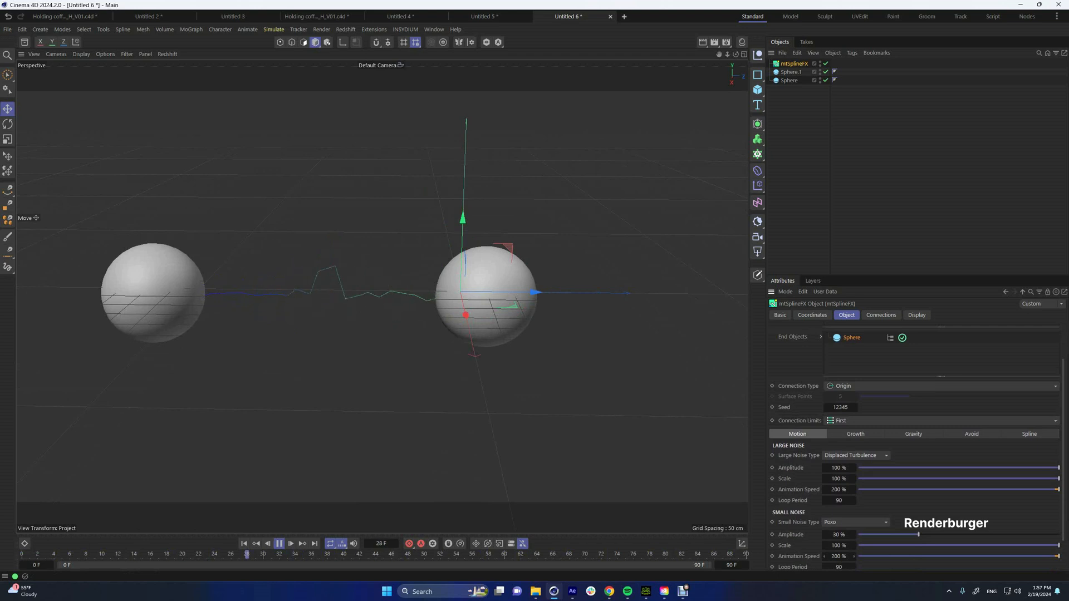
- Add a Fork layer to the mtSplineFX connections with a Fork Count of 5 and an Angle of 50.6°
click(856, 434)
mouse_move(1064, 508)
mouse_down()
mouse_move(854, 508)
mouse_move(1064, 508)
mouse_up()
click(881, 314)
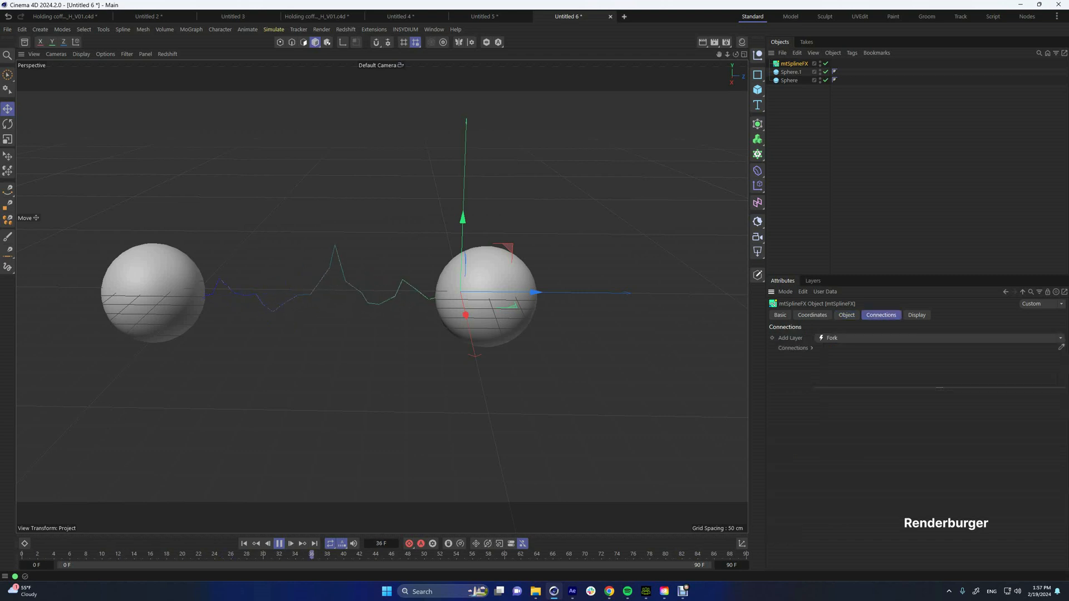
click(831, 338)
click(839, 349)
drag(897, 418, 957, 419)
drag(957, 473, 1014, 473)
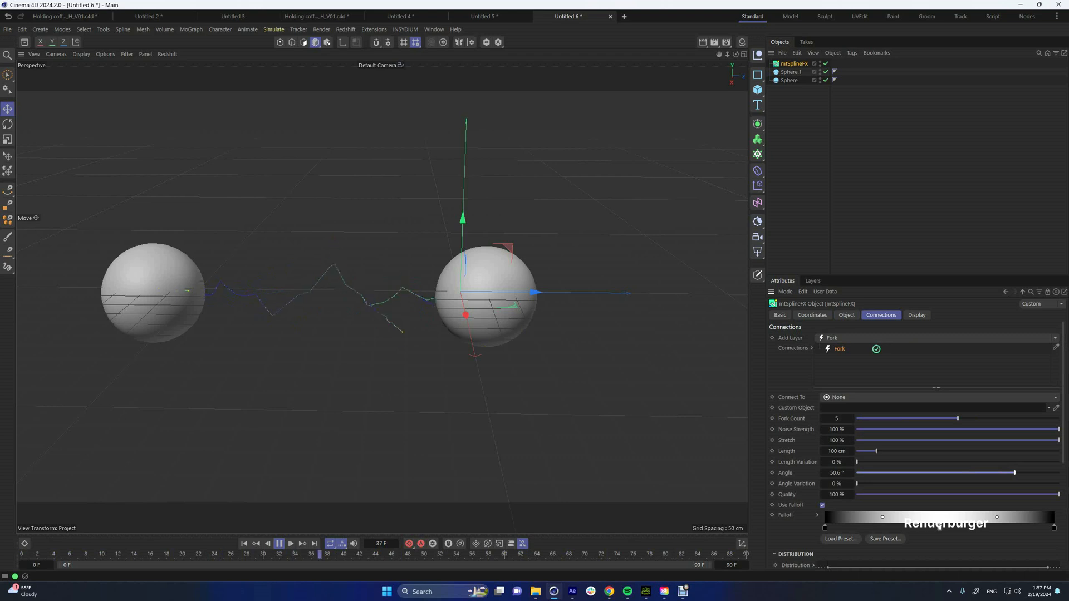
- Stop the playback and delete the mtSplineFX object, keeping the two spheres
click(279, 543)
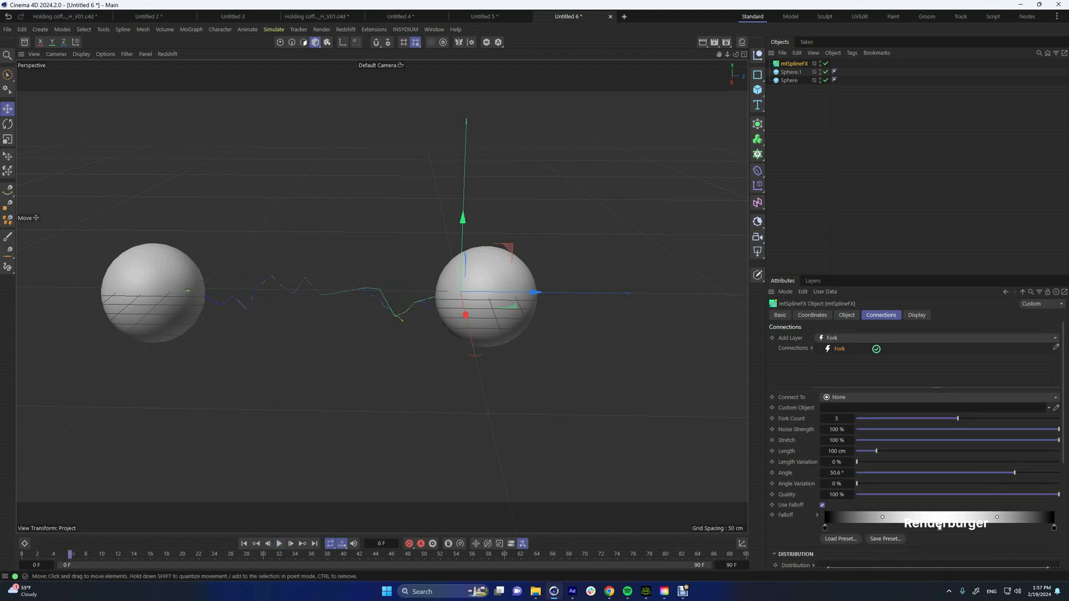
scroll(186, 279, up, 1)
alt+middle_drag(186, 279, 213, 285)
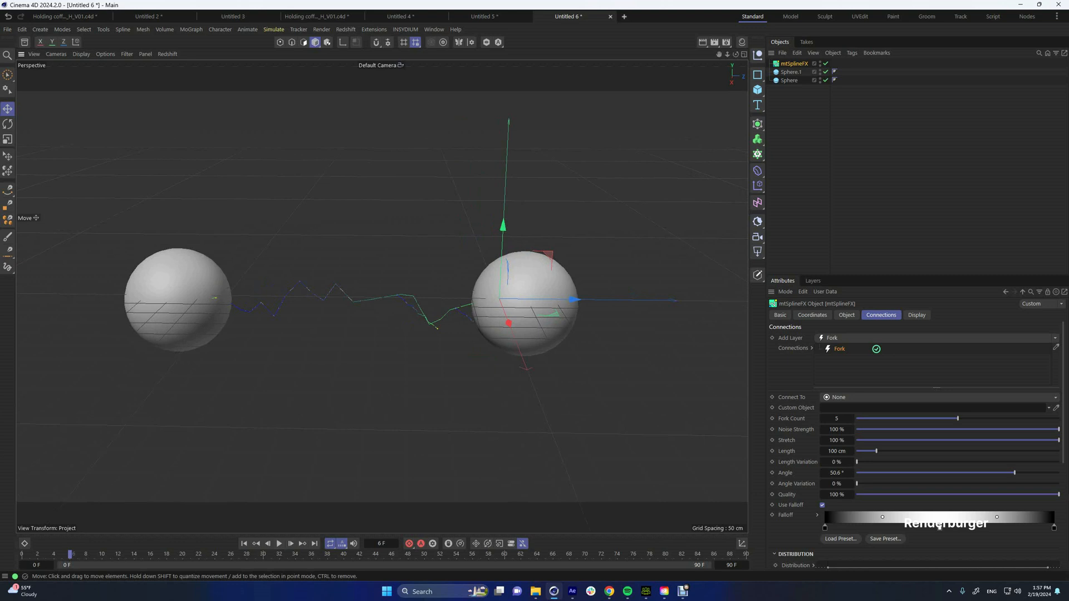
key(Delete)
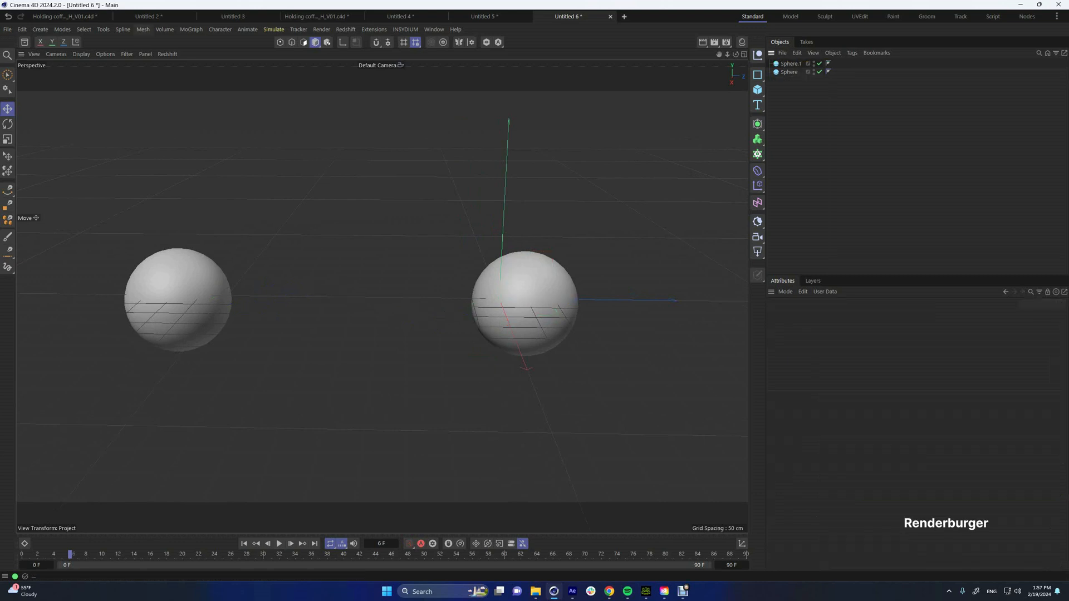
- Add a MoGraph Tracer linked to both spheres, set its tracing mode to Connect All Objects, and turn off Trace Vertices
click(191, 29)
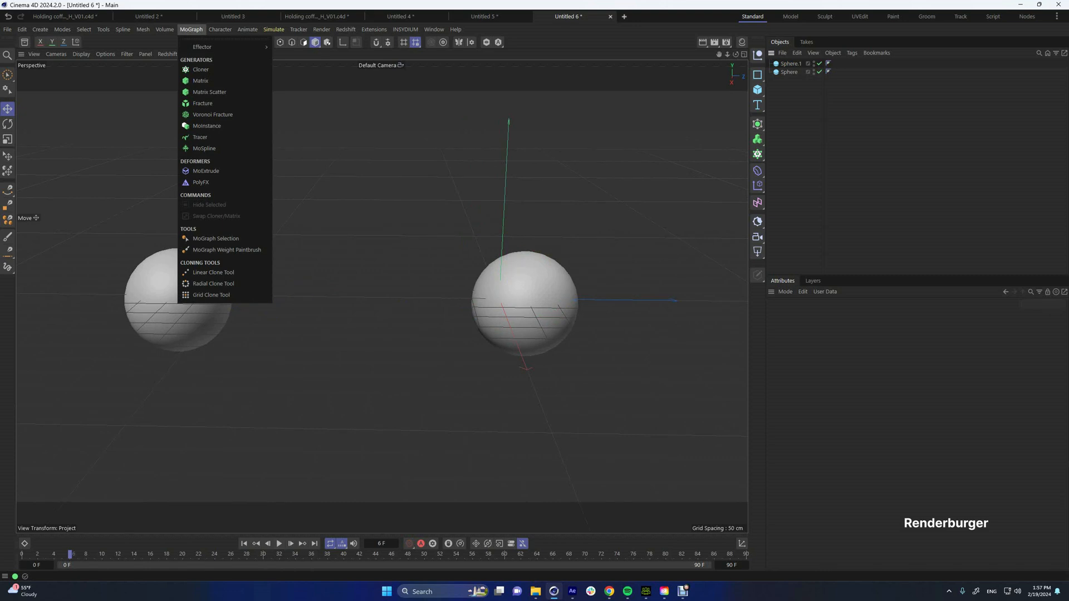
click(200, 137)
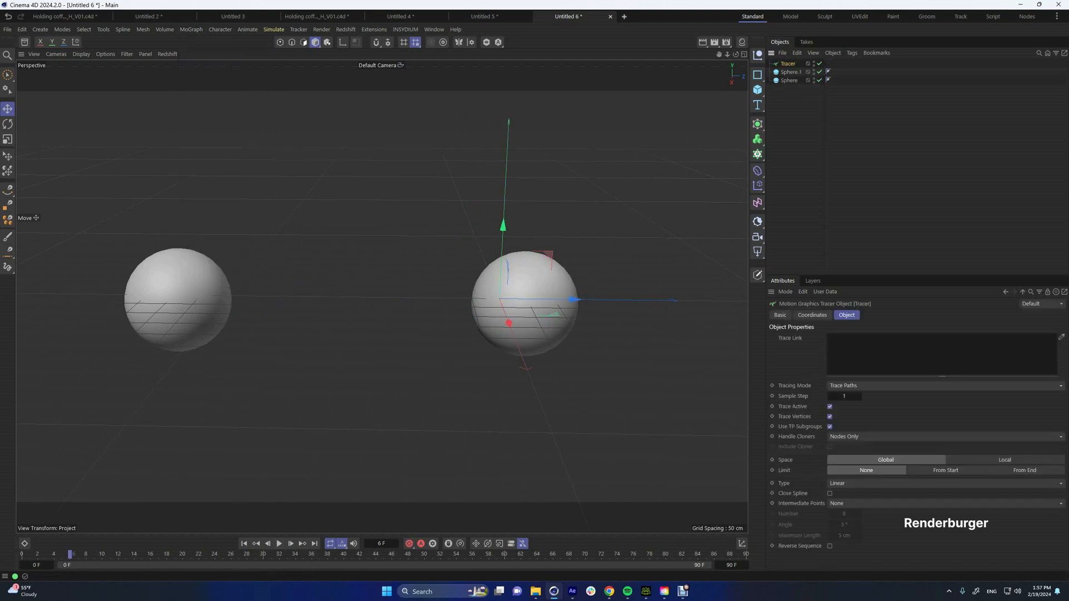
drag(791, 84, 873, 359)
click(862, 385)
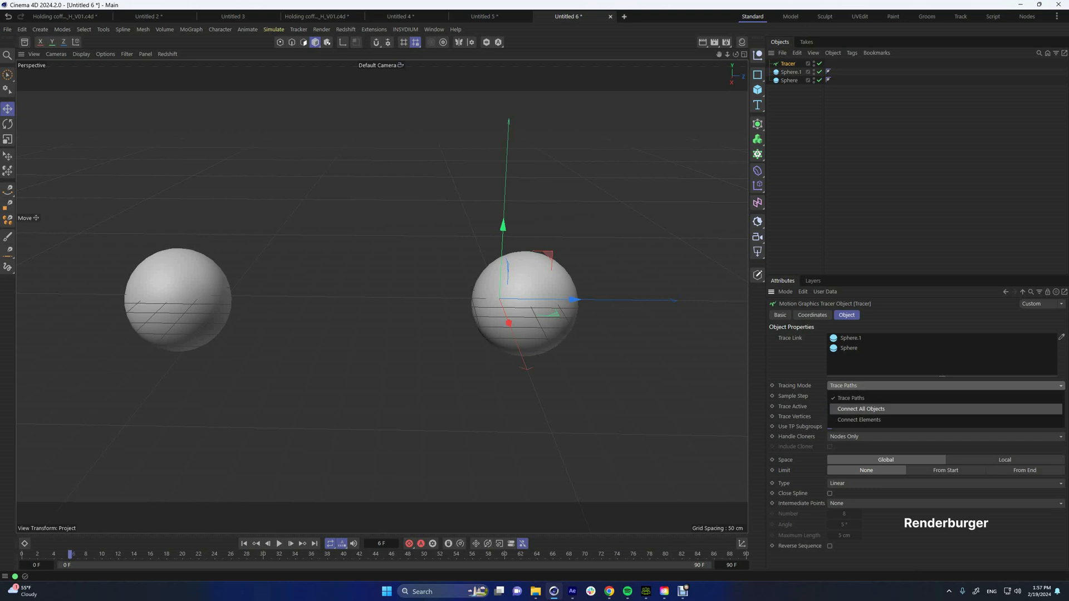
click(860, 409)
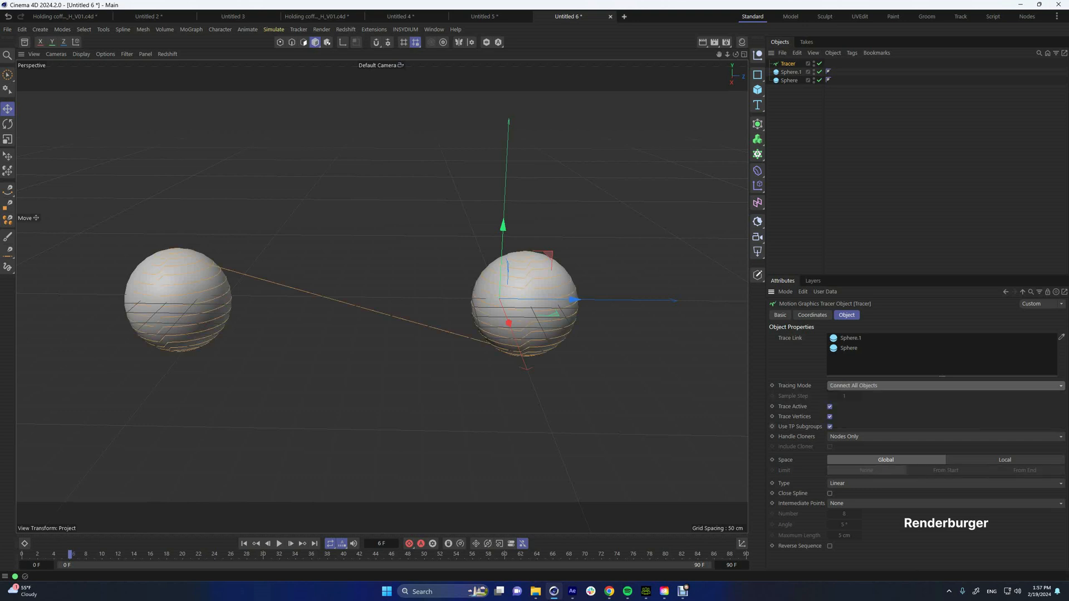
click(830, 417)
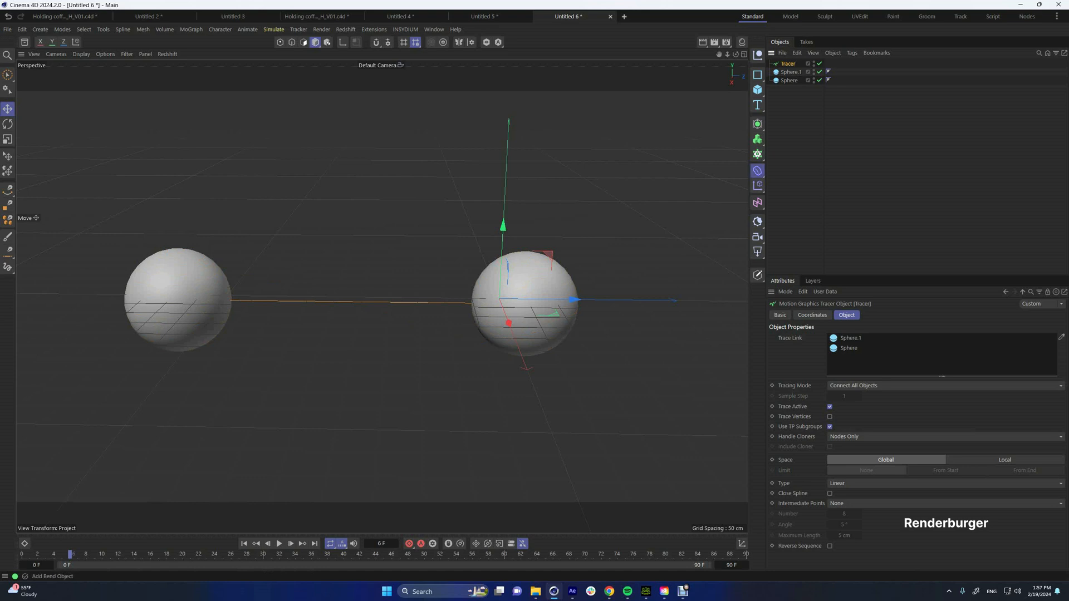
- Add a Displacer deformer as a child of the Tracer and give it a Noise shader
drag(757, 170, 791, 398)
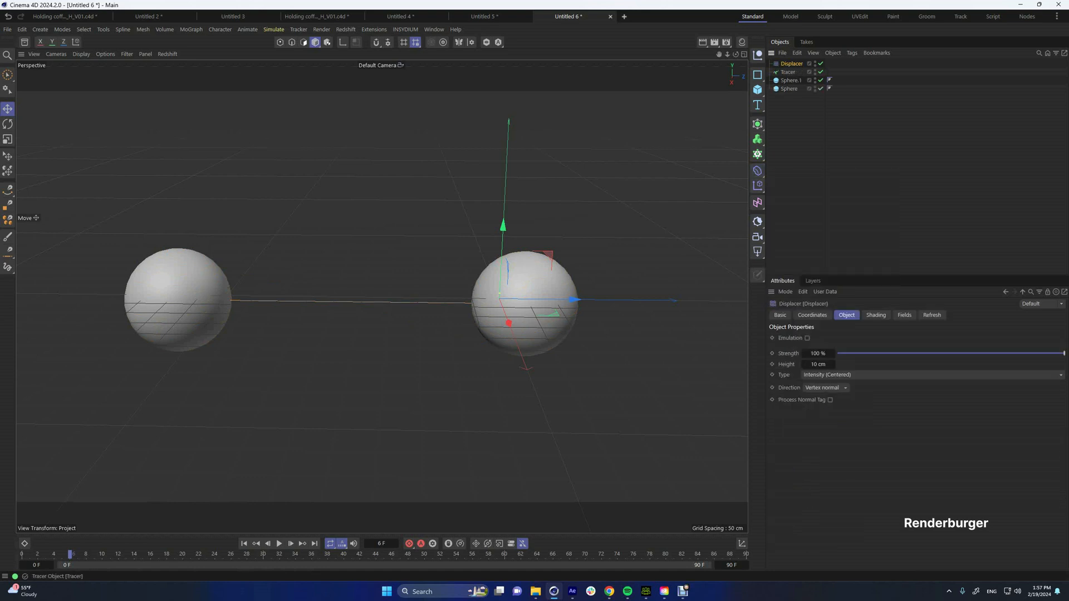
drag(791, 64, 788, 73)
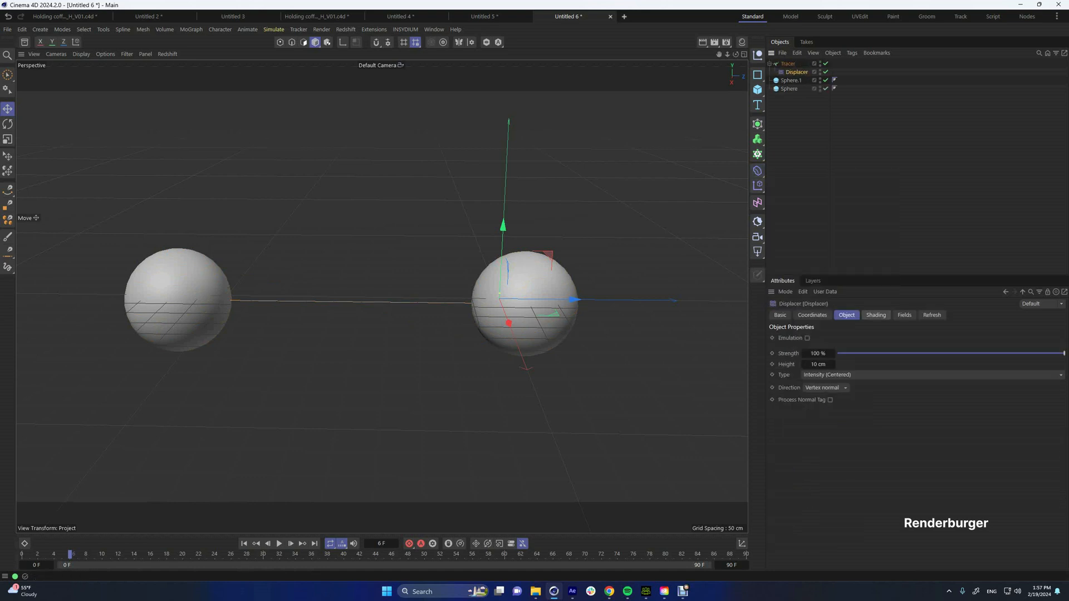
click(876, 315)
click(803, 350)
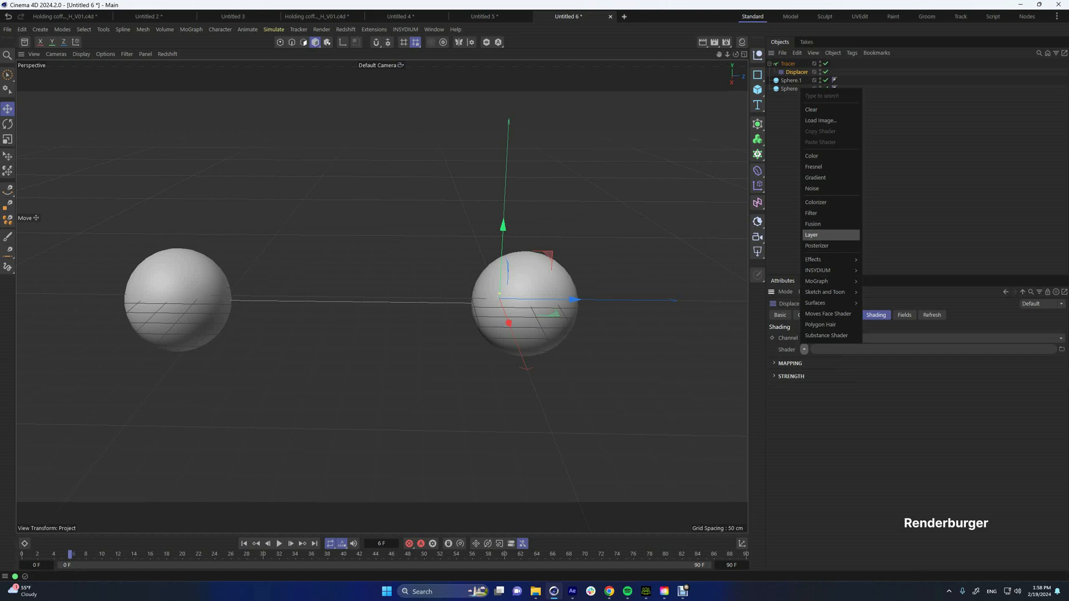
click(830, 189)
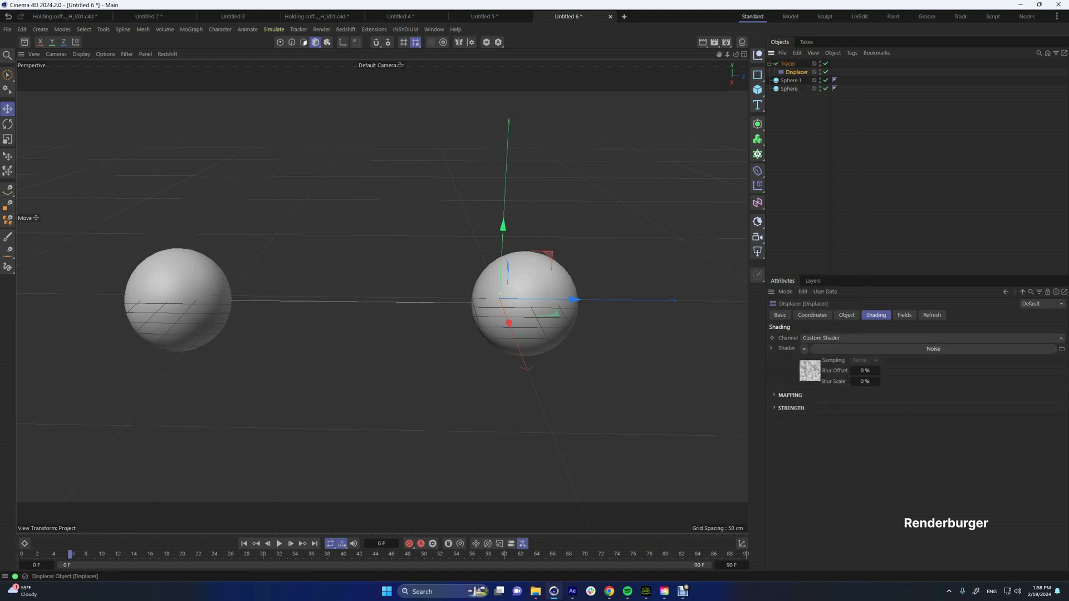
- Set the Tracer's intermediate points to Uniform with a number of 53
click(788, 64)
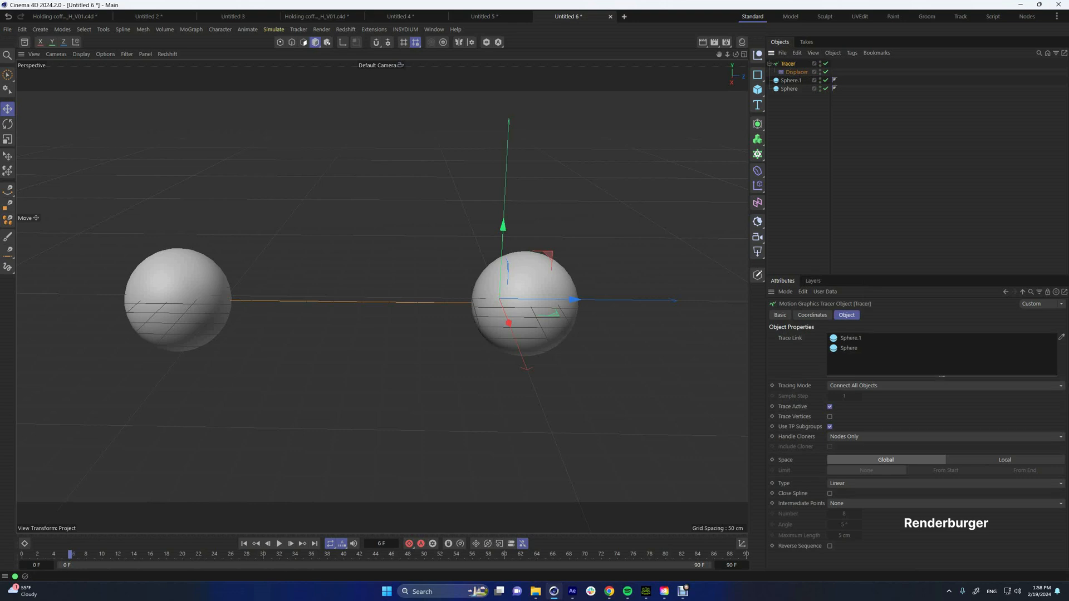
click(869, 503)
click(868, 537)
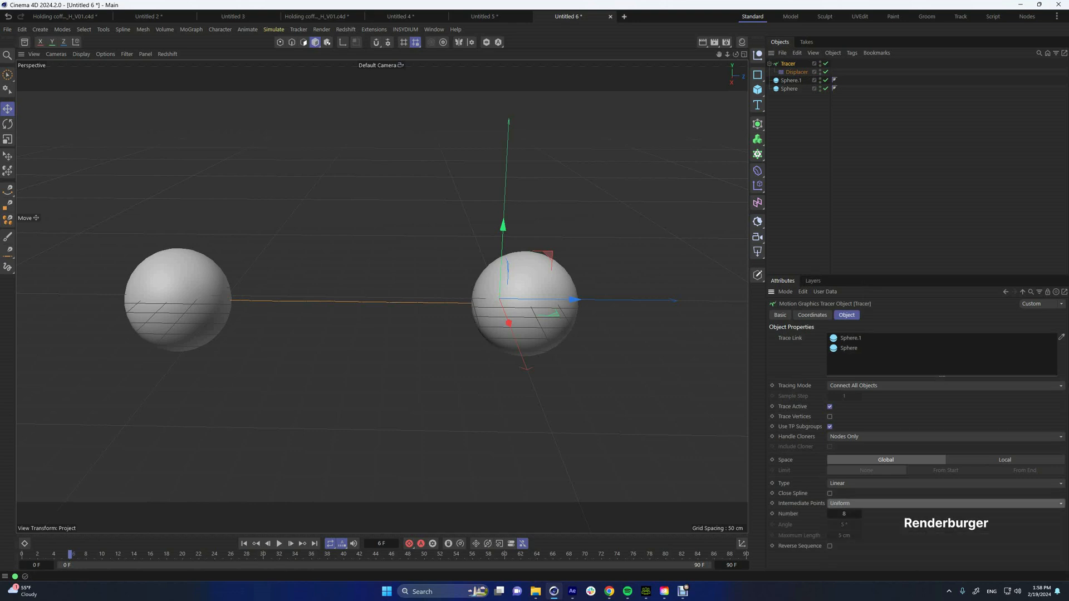
drag(859, 514, 859, 488)
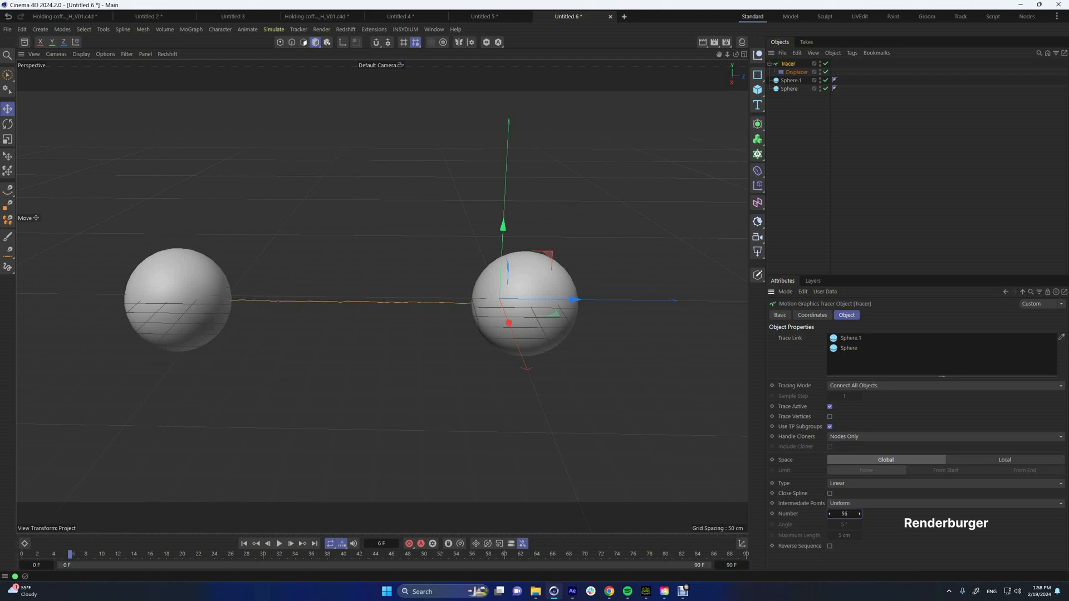
- Raise the Displacer's height to 209 cm for jagged displacement along the traced line
click(796, 72)
click(847, 315)
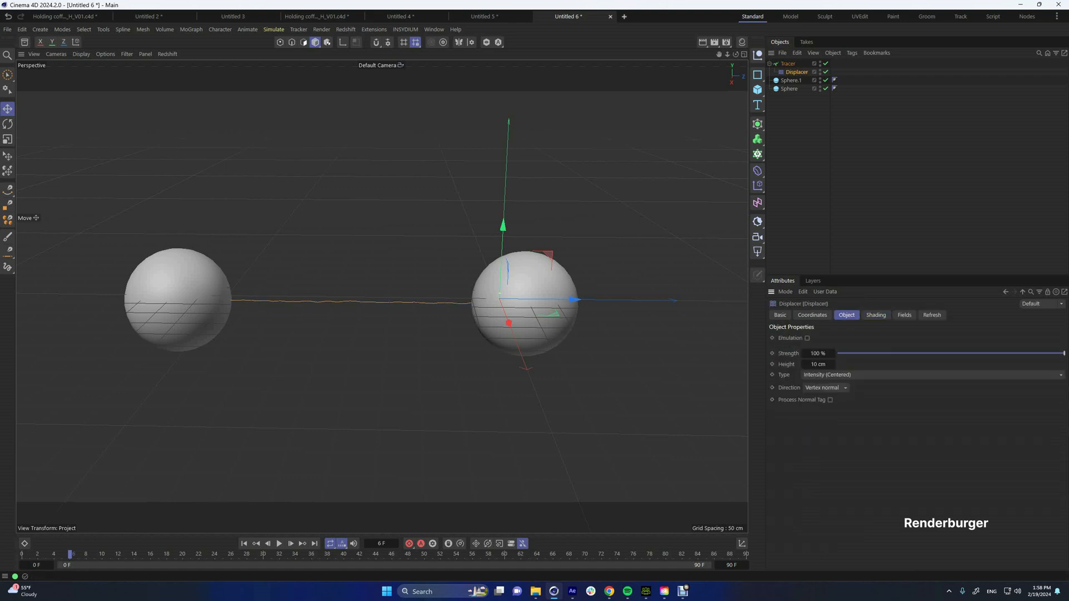
drag(833, 364, 833, 254)
alt+right_drag(340, 305, 390, 306)
alt+drag(390, 305, 387, 316)
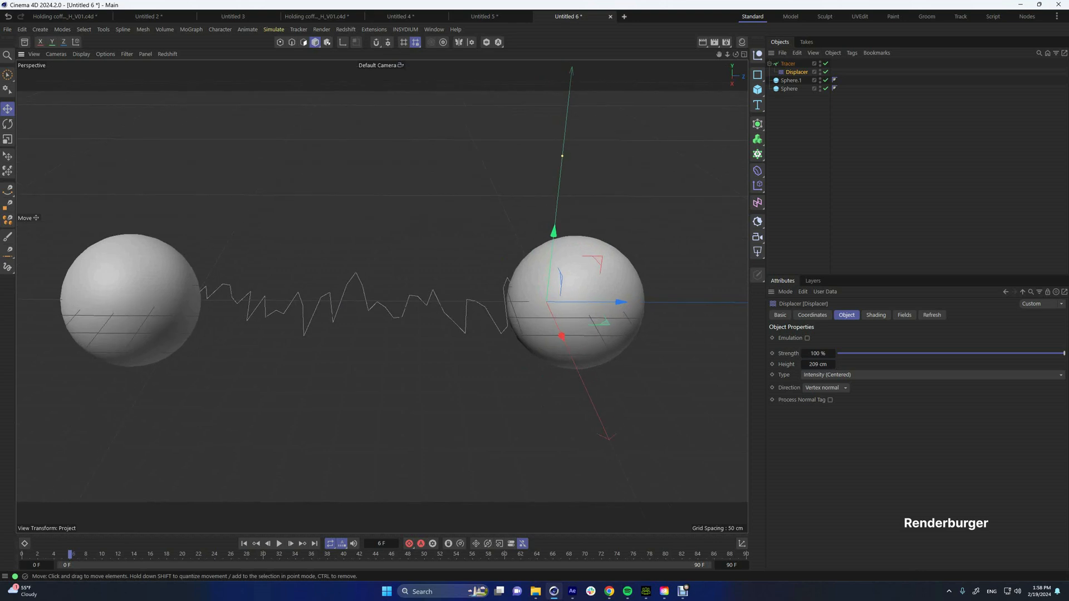
- Set the Displacer's Noise shader animation speed to 3 and play the animation
click(876, 316)
click(885, 349)
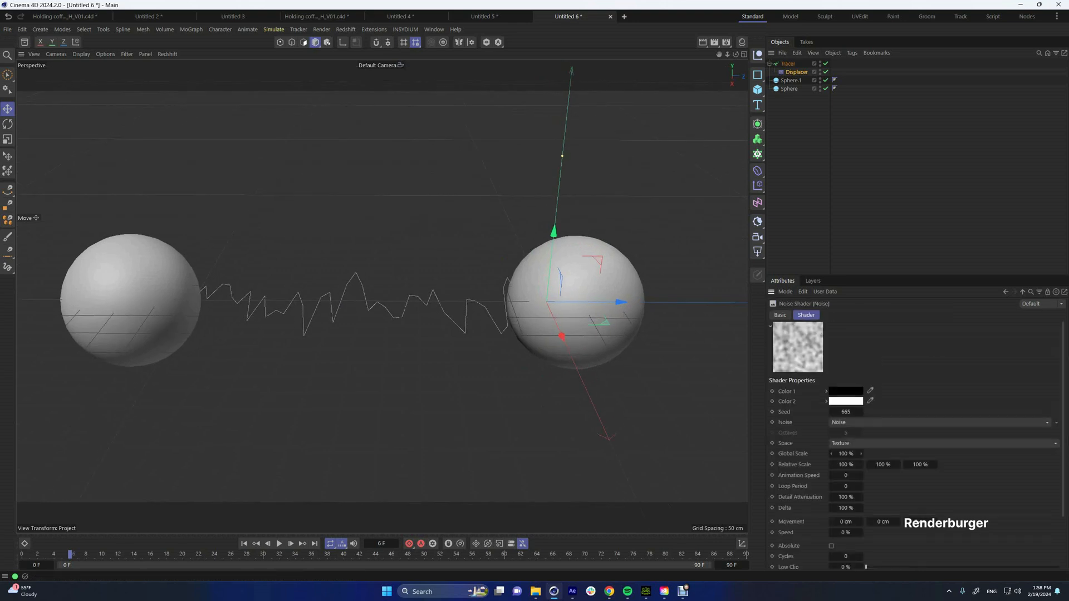
double_click(845, 476)
text(32)
key(BackSpace)
key(Return)
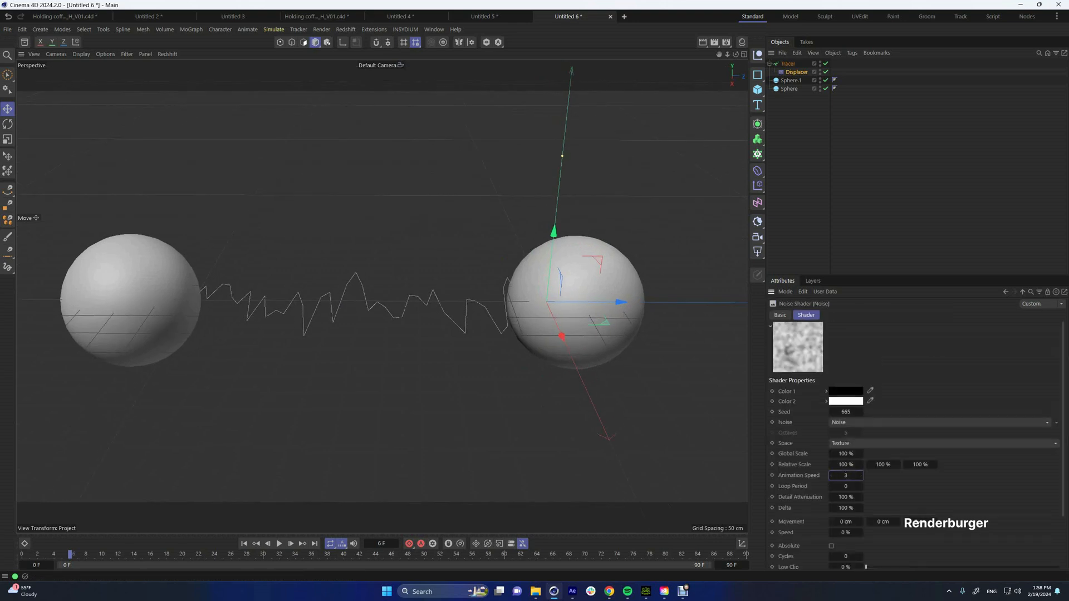
click(279, 543)
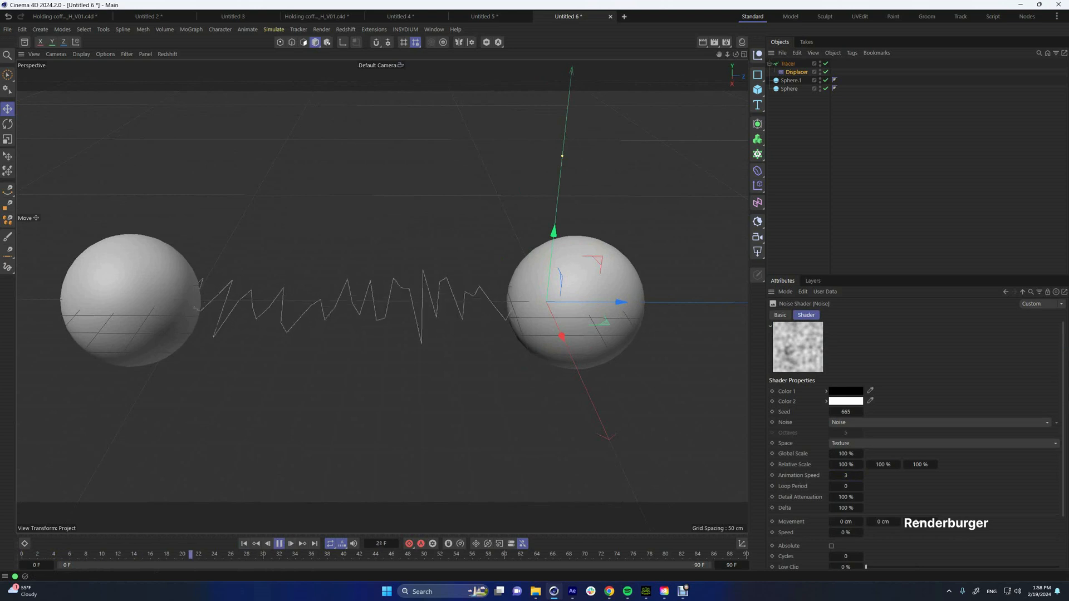
- Increase the noise animation speed to 8, preview the faster motion, and stop the playback
double_click(846, 476)
text(8)
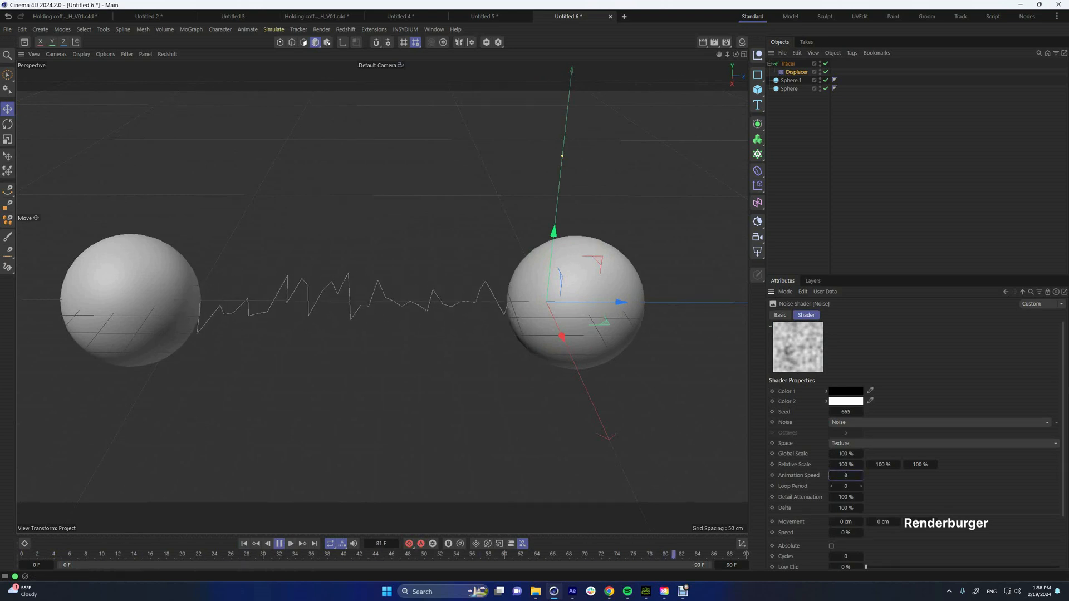
click(797, 72)
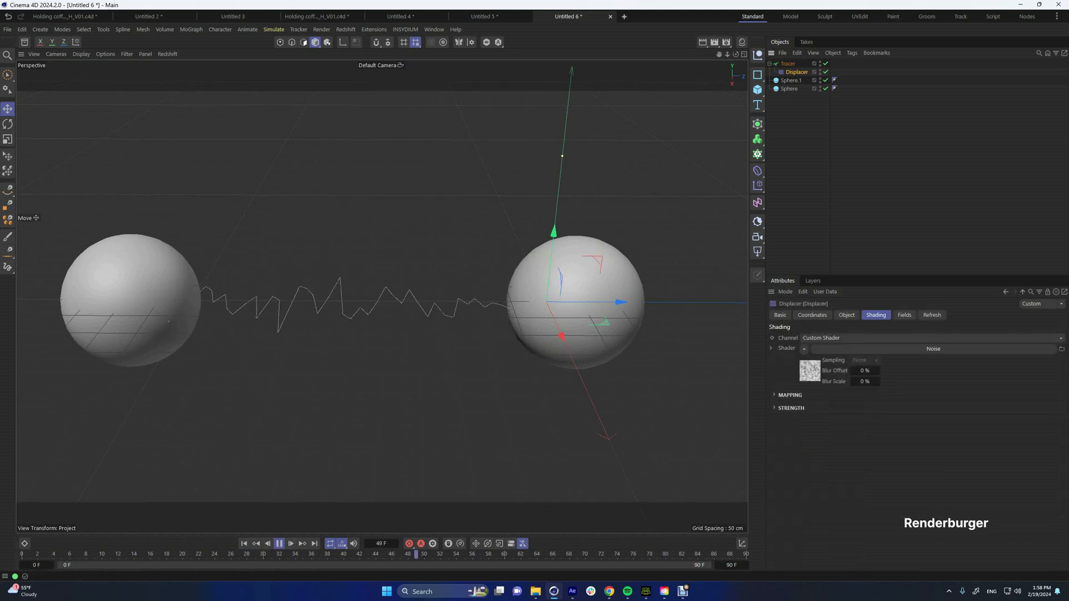
click(279, 544)
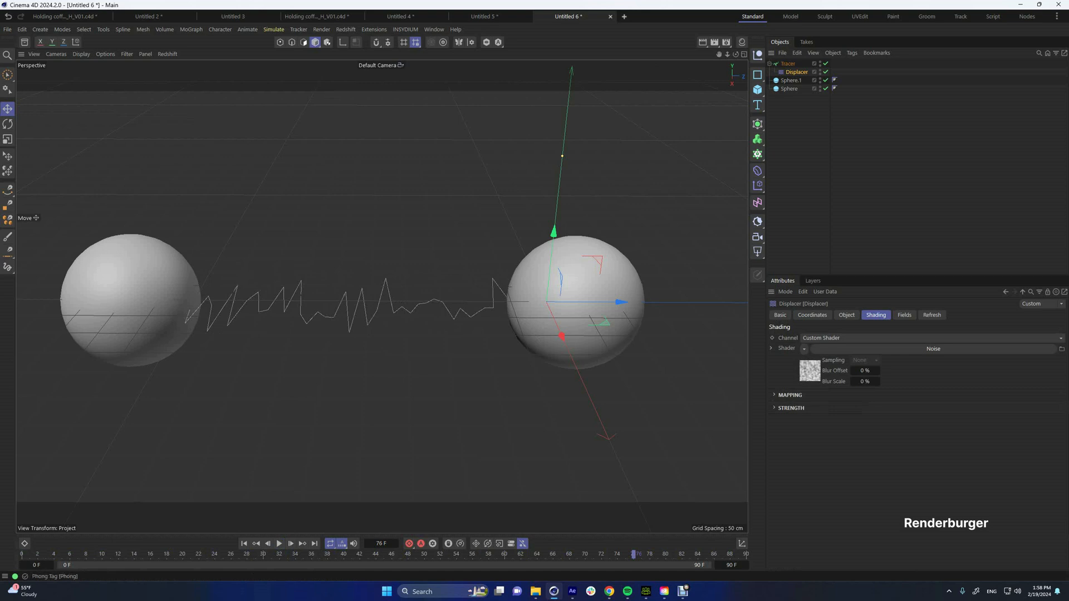
- Add a MoSpline object and move the Tracer with its Displacer out of it, below the spheres
click(788, 63)
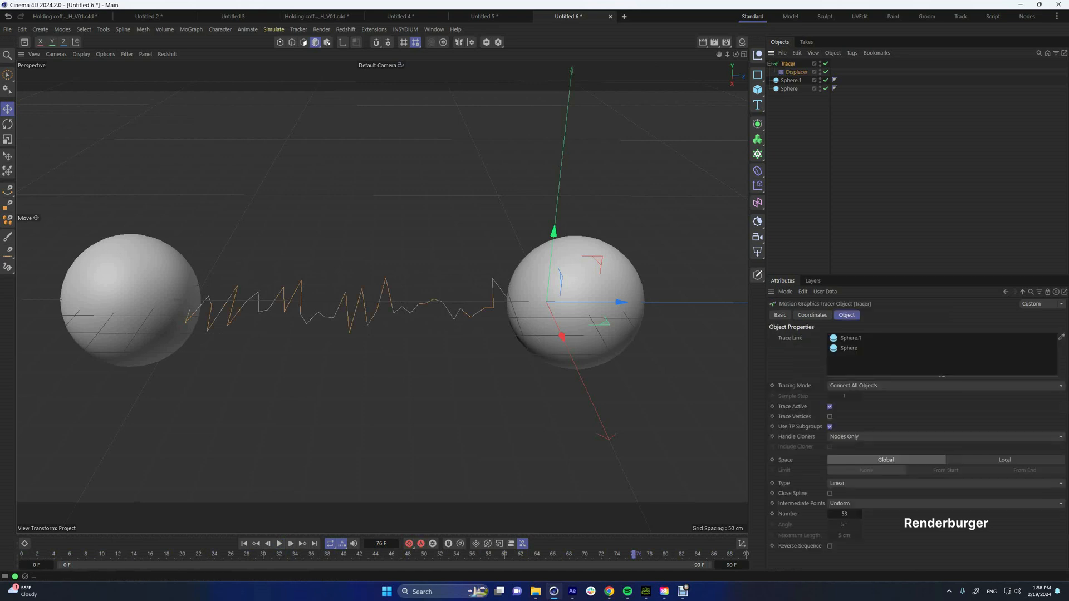
click(220, 29)
mouse_move(191, 29)
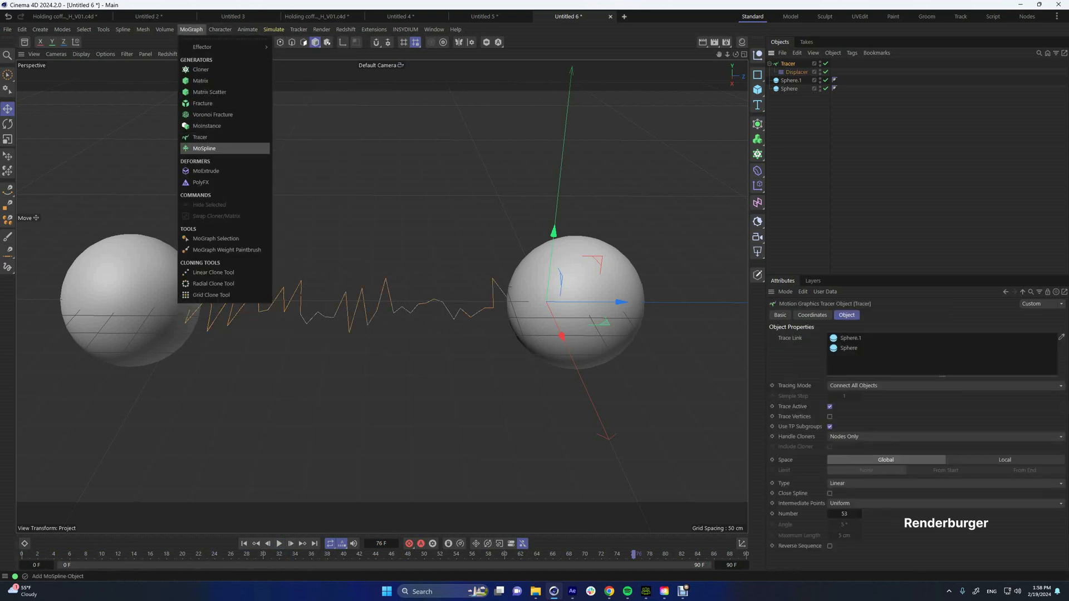
click(204, 148)
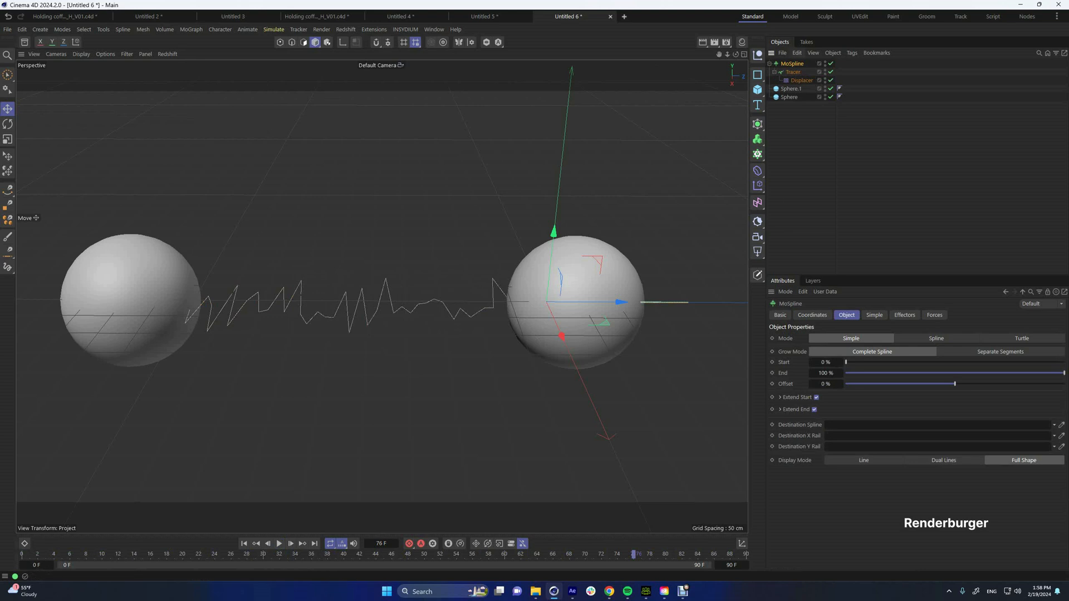
double_click(794, 65)
key(Return)
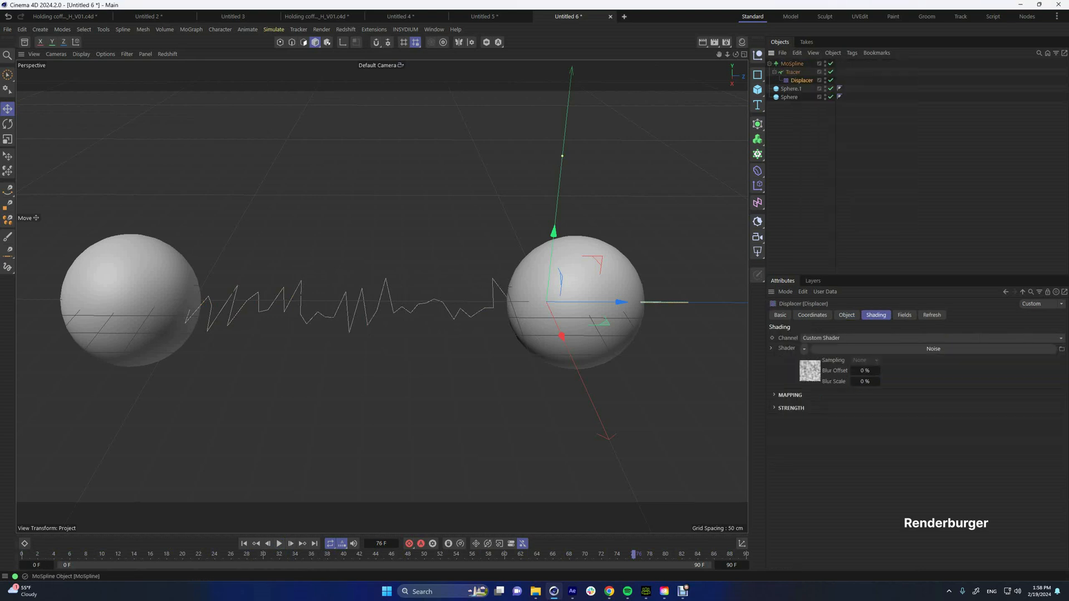
drag(793, 72, 792, 101)
click(792, 64)
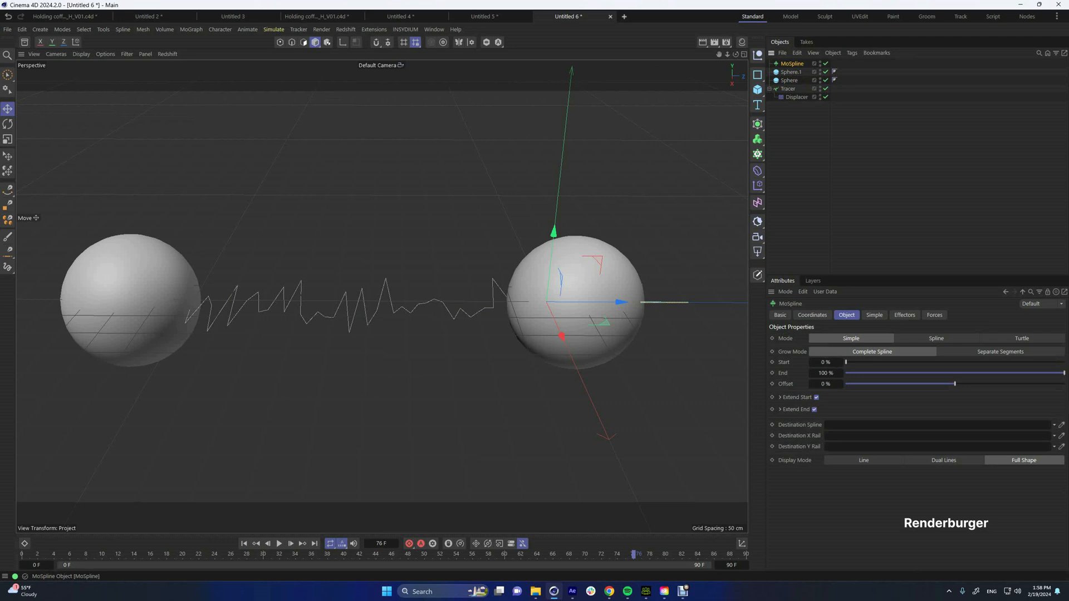
- Switch the MoSpline to Spline mode and use the Tracer as its source spline
click(935, 338)
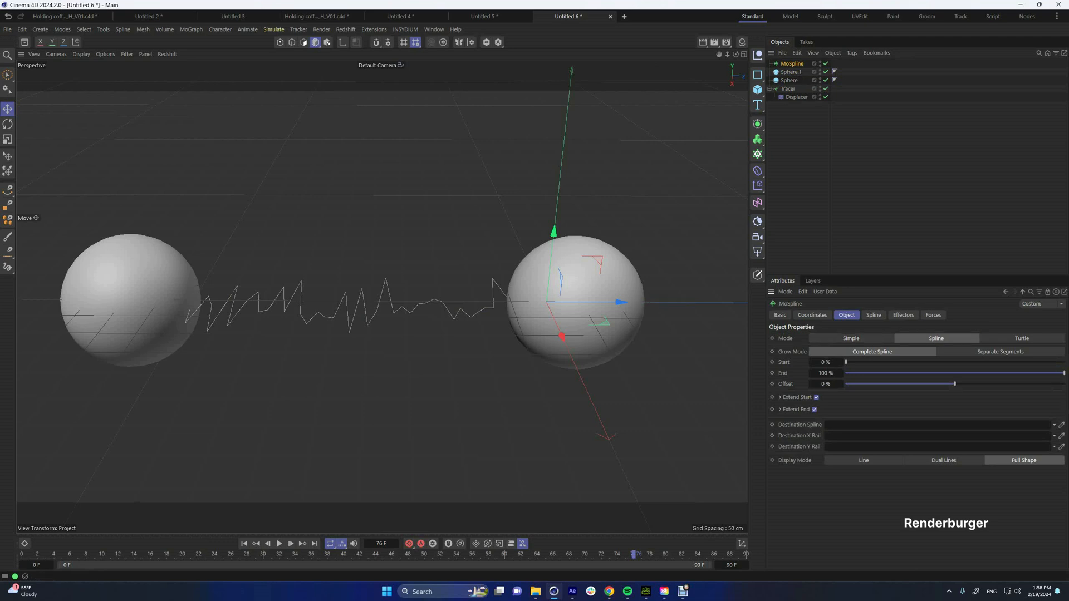
click(873, 316)
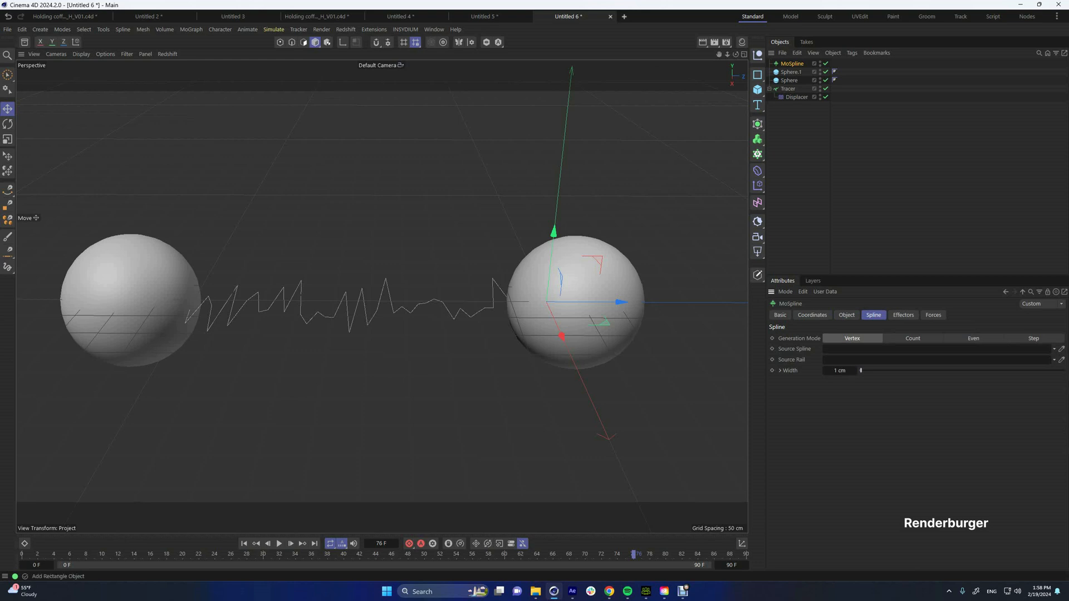
drag(787, 89, 835, 349)
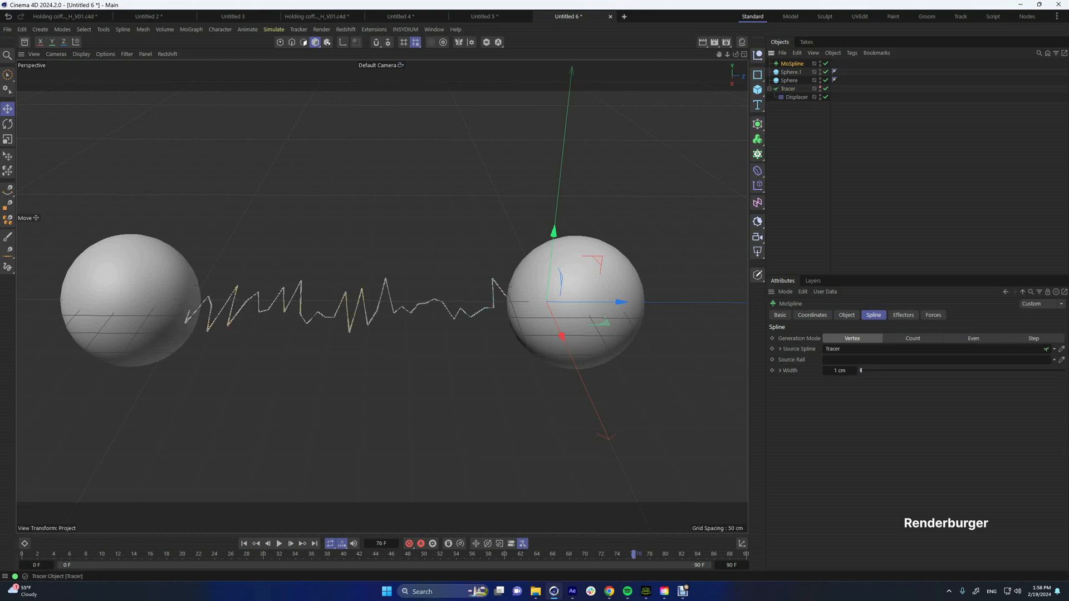
- Scrub the MoSpline's End value and return it to 100 % to preview the bolt's growth between the spheres
click(846, 315)
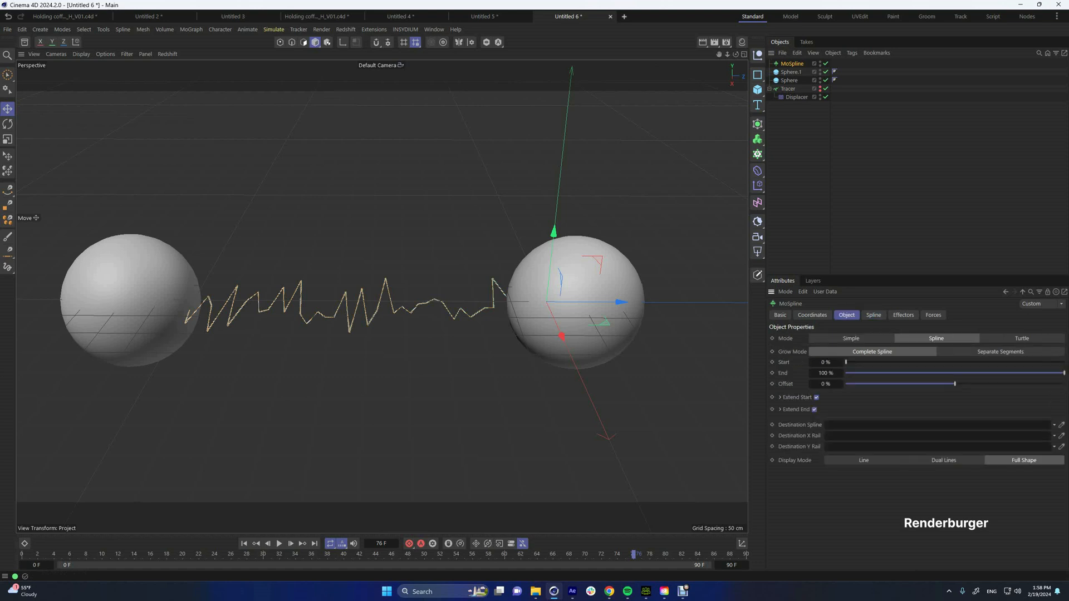
mouse_move(1064, 373)
mouse_down()
mouse_move(857, 373)
mouse_move(1064, 373)
mouse_up()
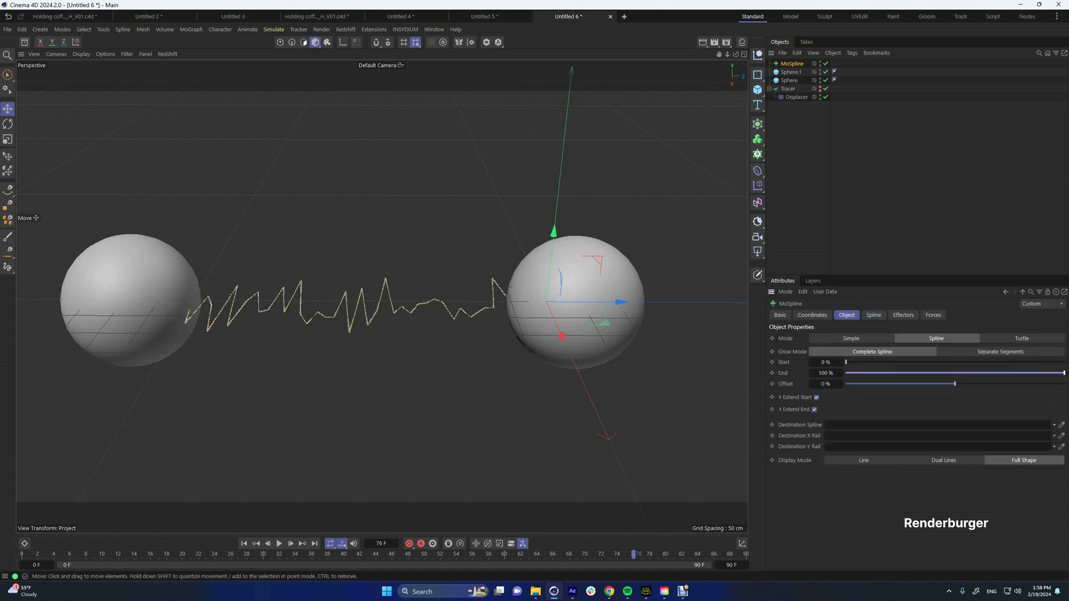
scroll(368, 306, down, 1)
scroll(368, 306, down, 3)
alt+drag(368, 306, 356, 345)
scroll(334, 328, up, 2)
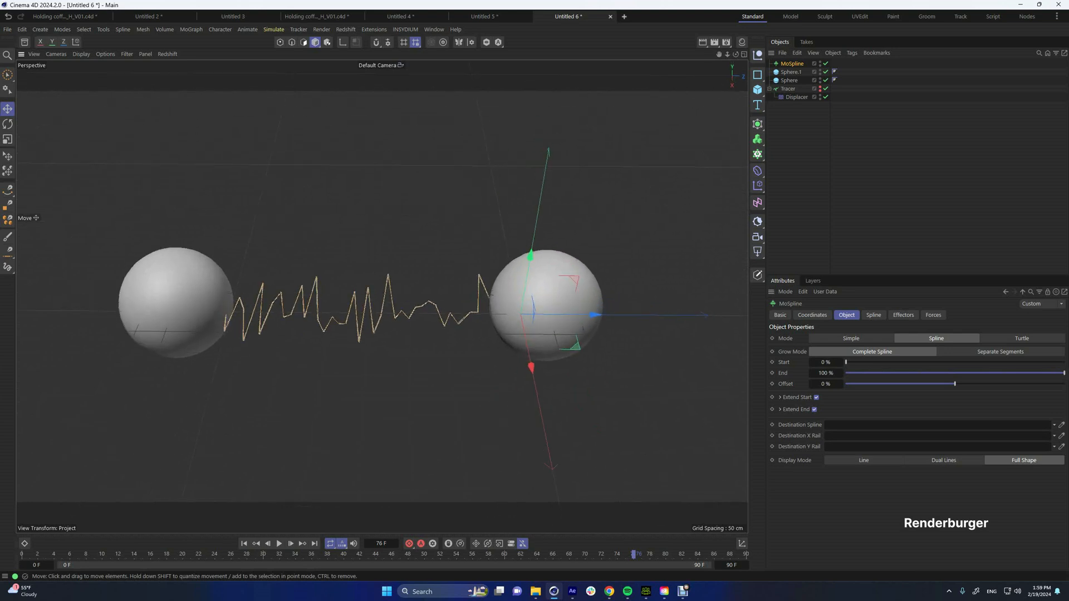